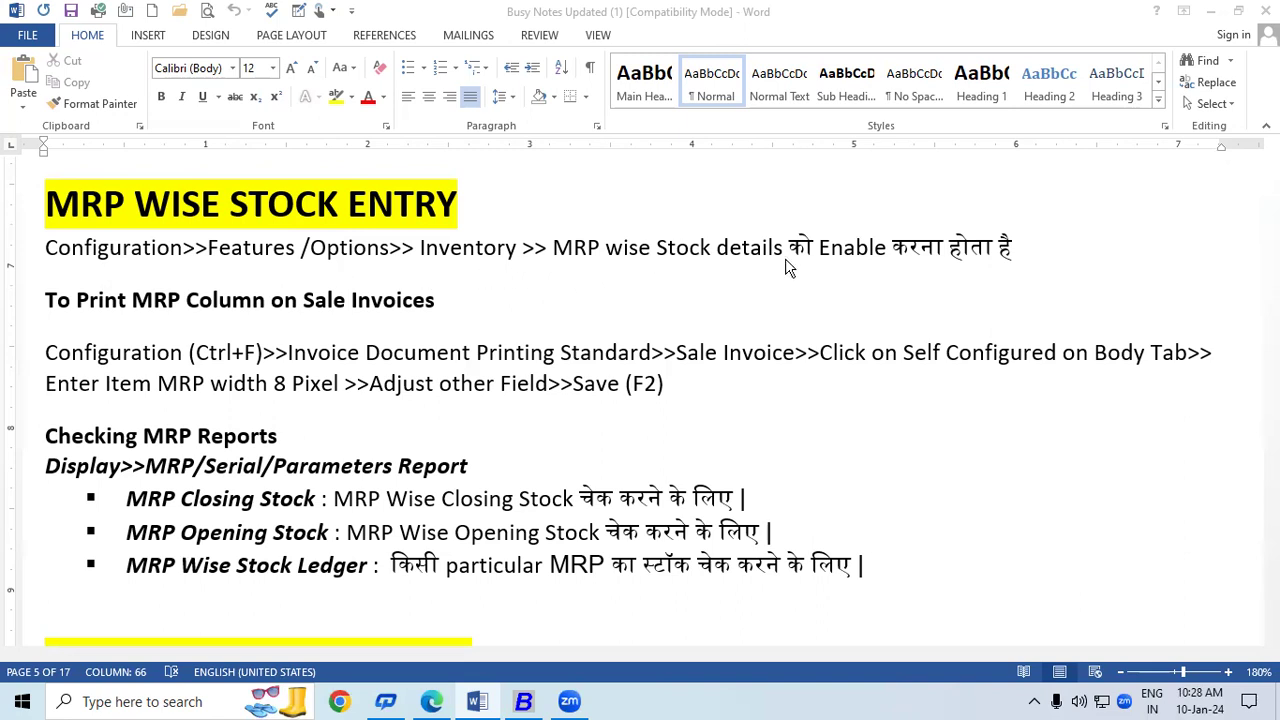
Step: Switch to Busy, close the current company and select SHRI RAM BUILDING MATERIAL 10.1
left_click(523, 701)
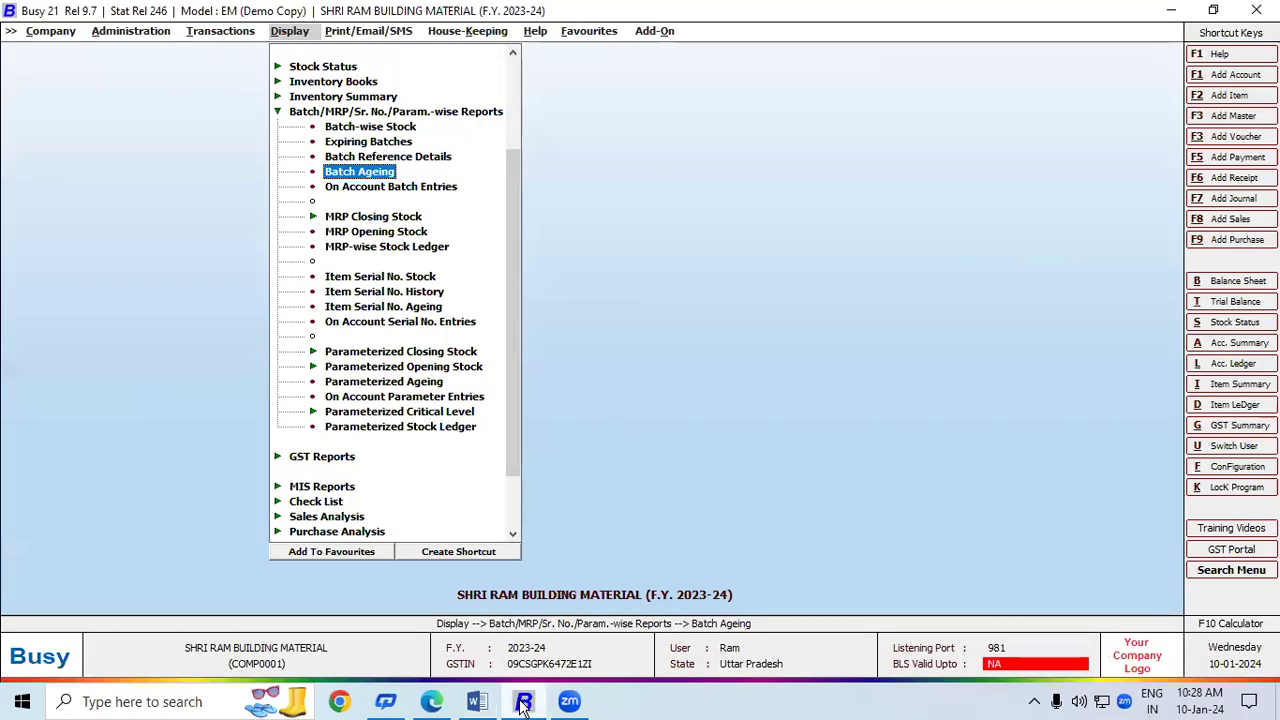
left_click(52, 33)
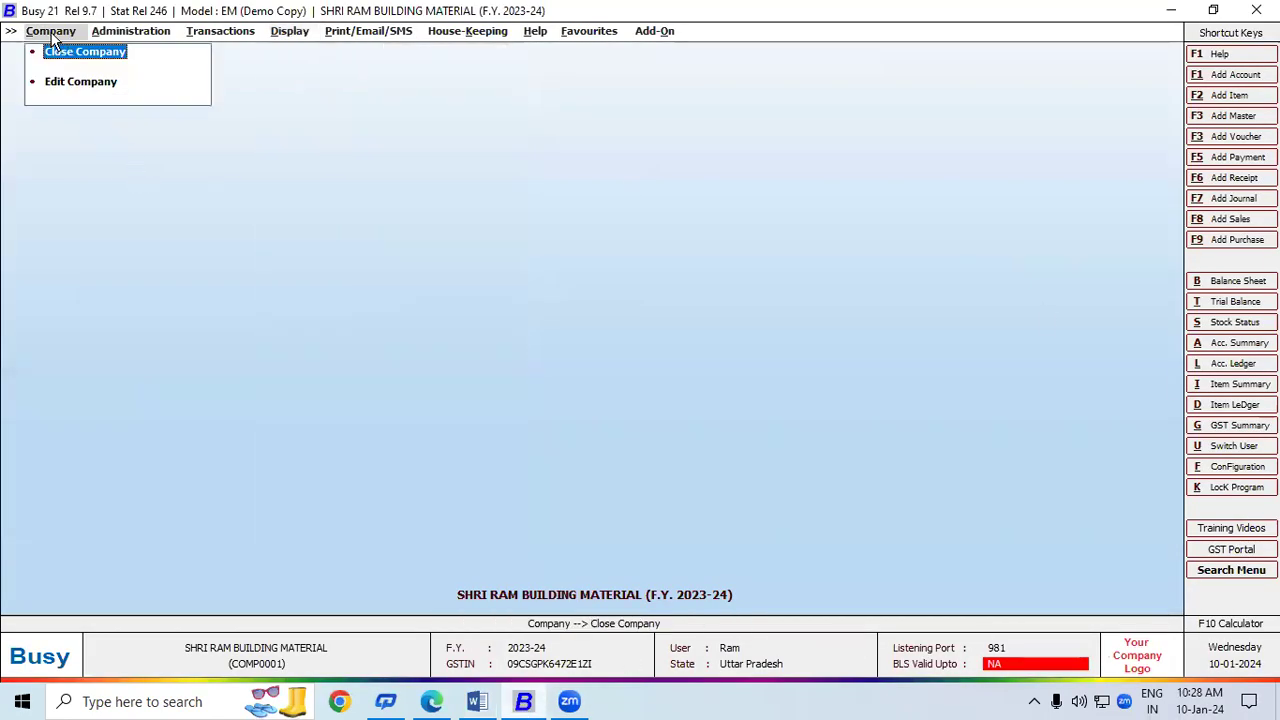
left_click(73, 54)
left_click(72, 52)
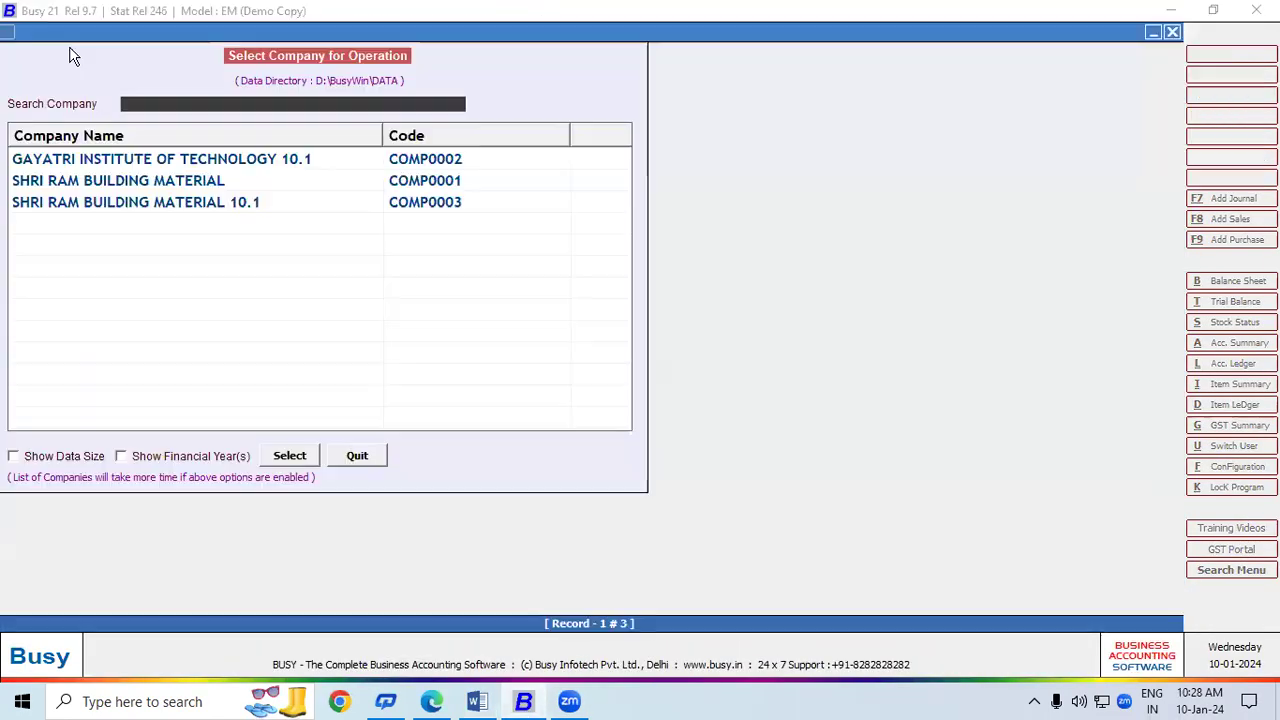
double_click(96, 210)
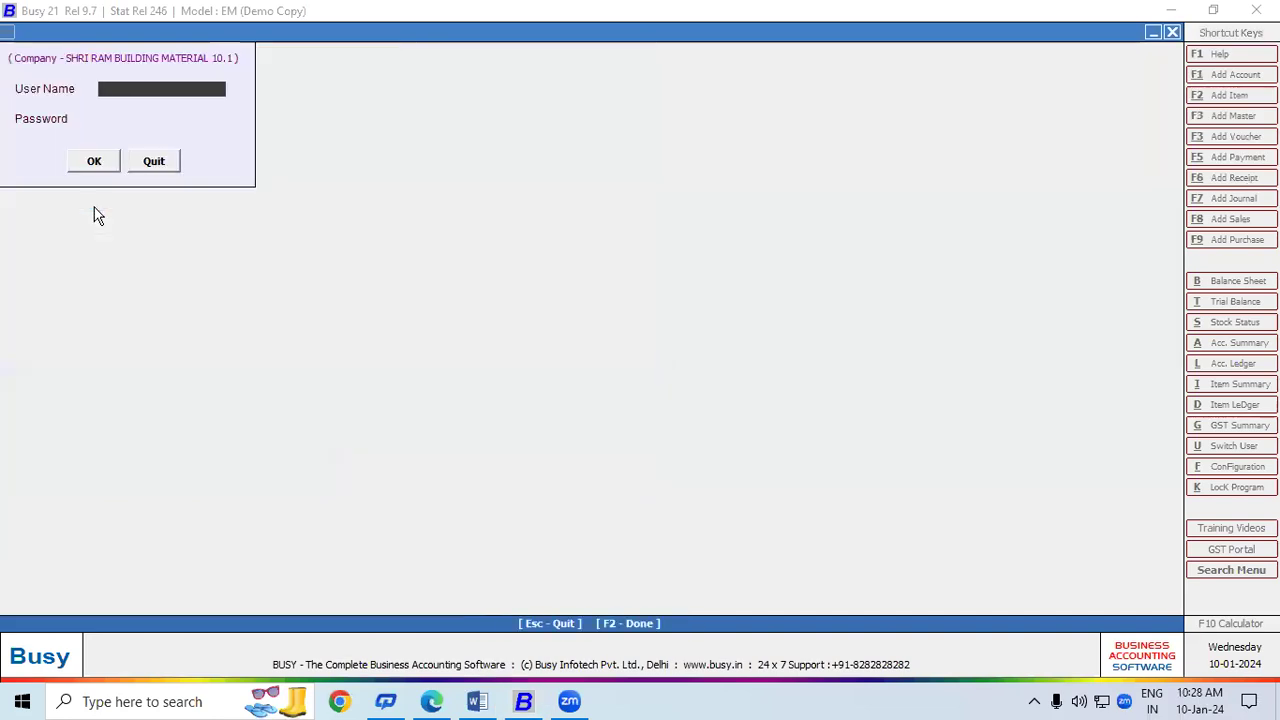
Step: Log in to the company with the user name and the account password
type("Ram")
key("Return")
type("***")
key("Return")
key("Return")
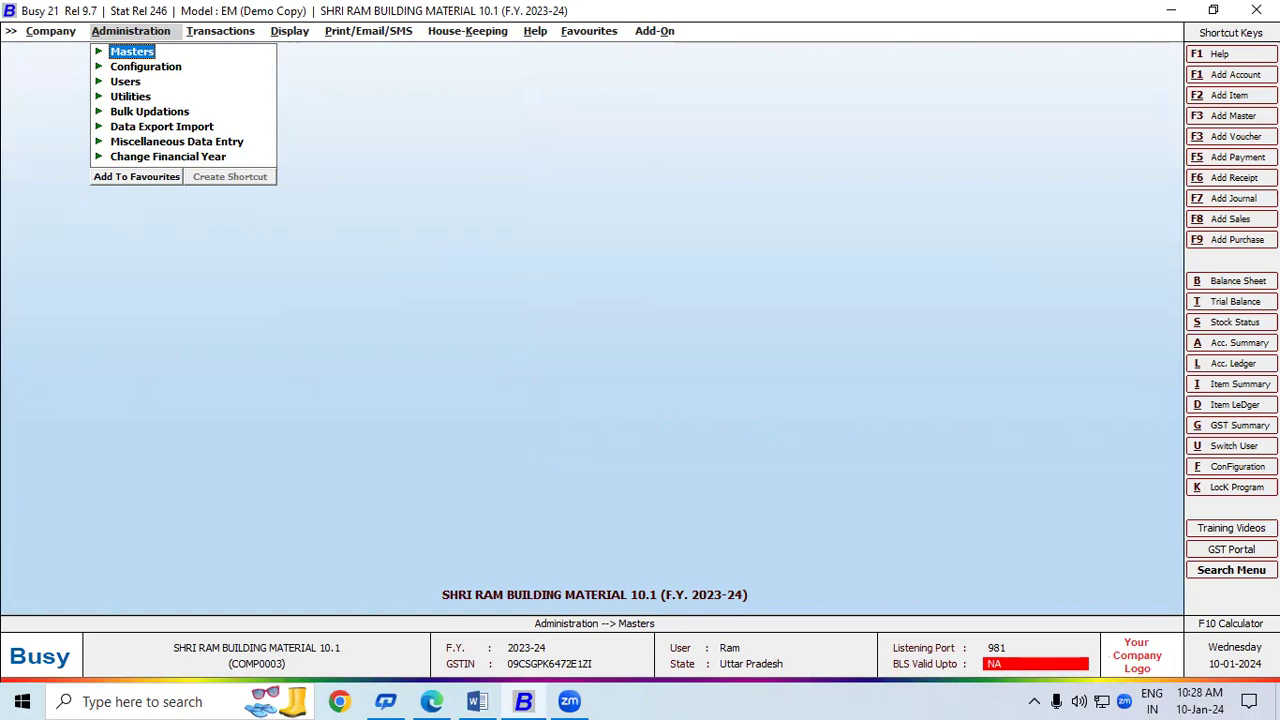
Step: Enable MRP-wise Details in the Inventory features, accepting the default MRP-wise detail options, and save the configuration
left_click(1237, 466)
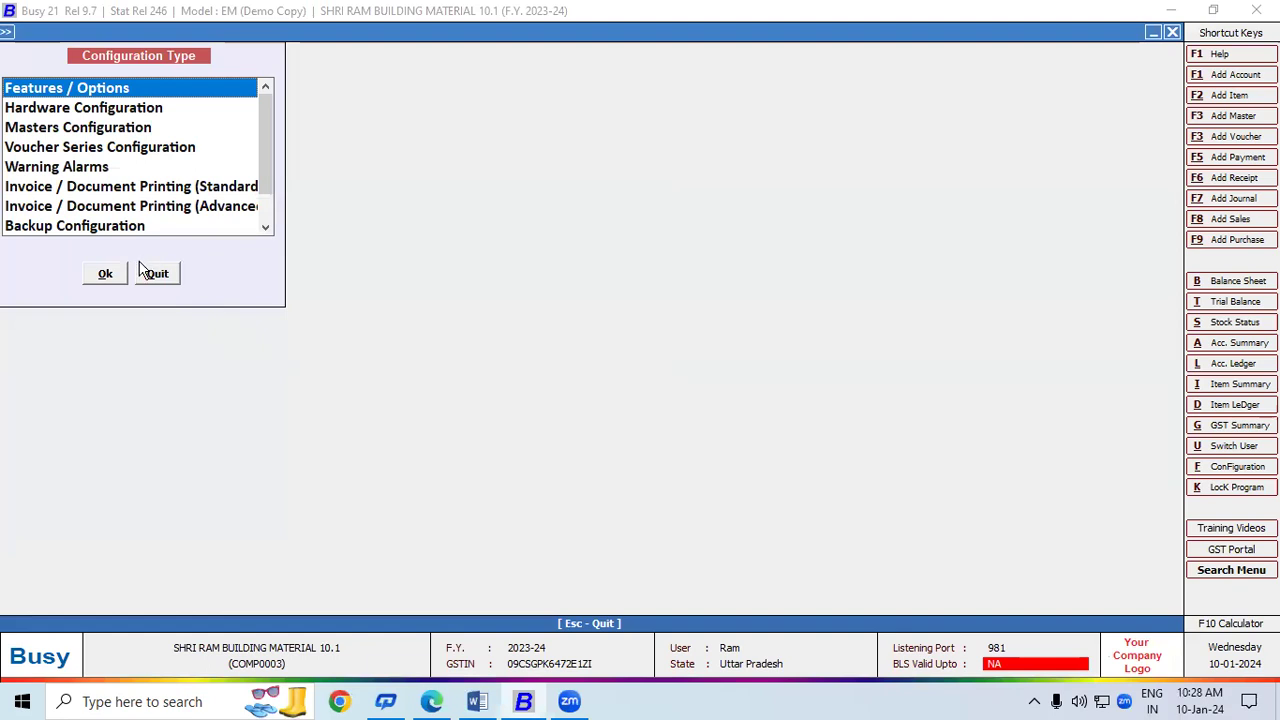
double_click(88, 93)
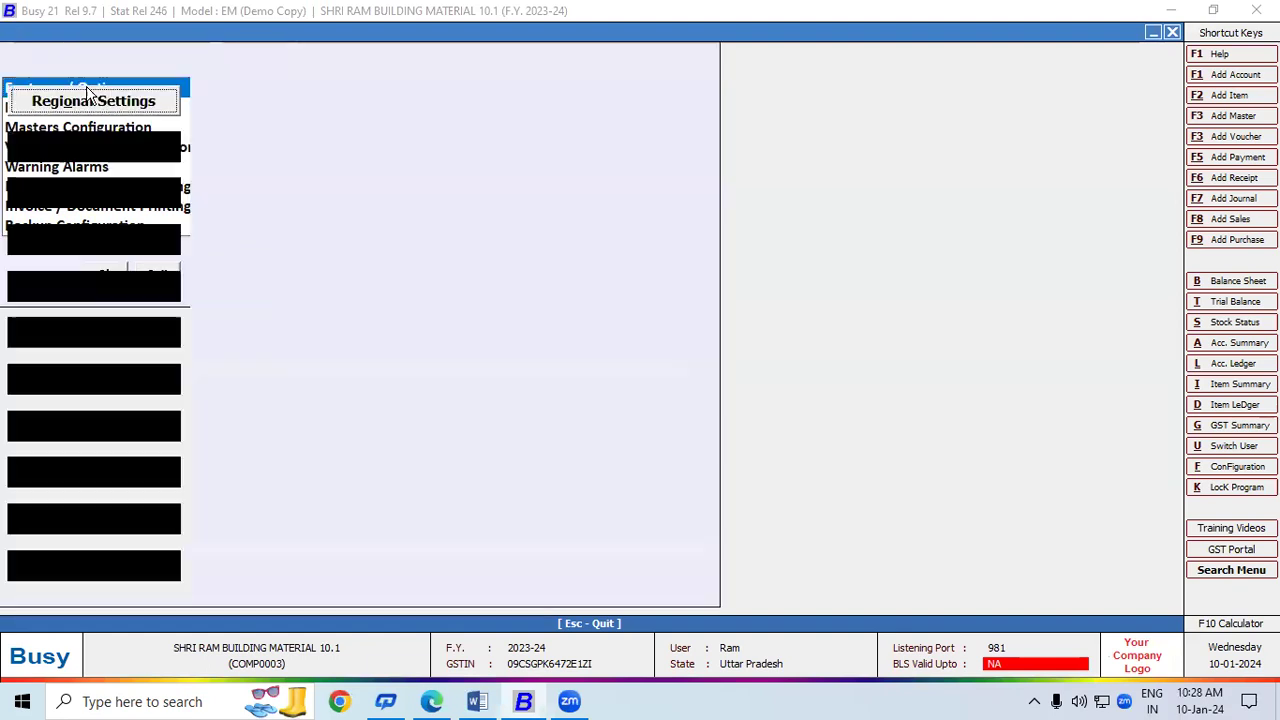
left_click(127, 287)
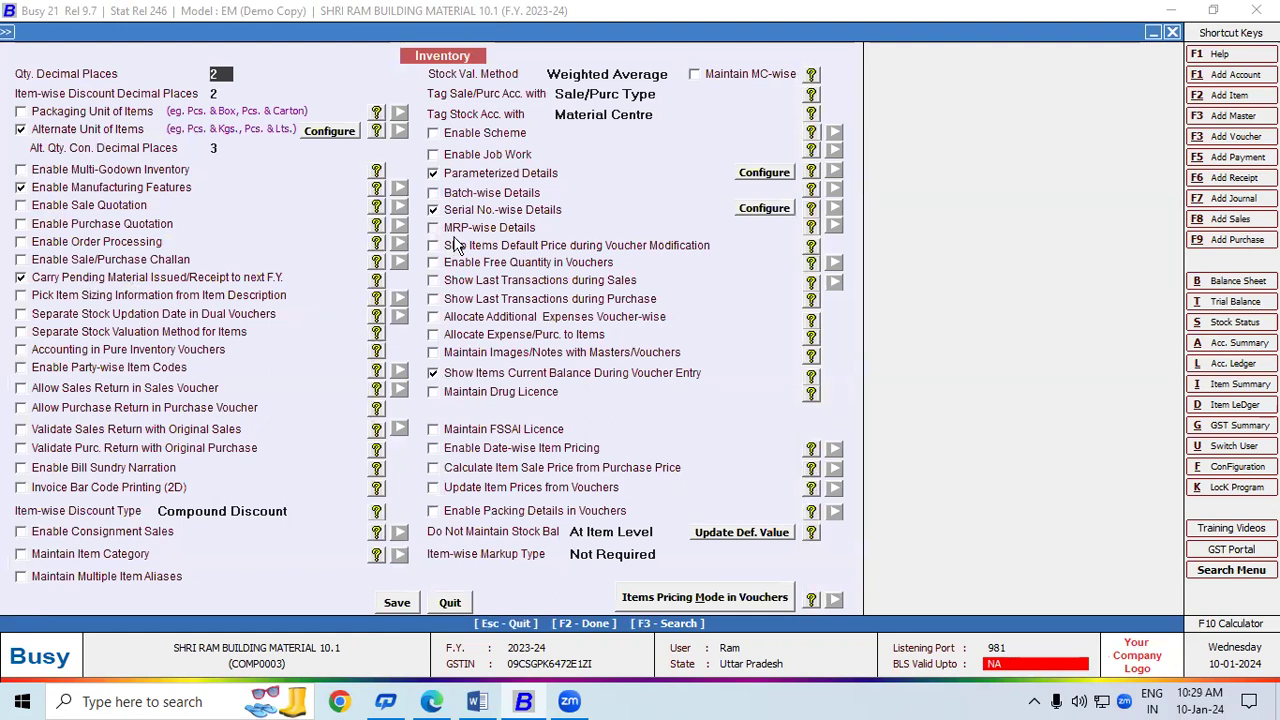
left_click(433, 228)
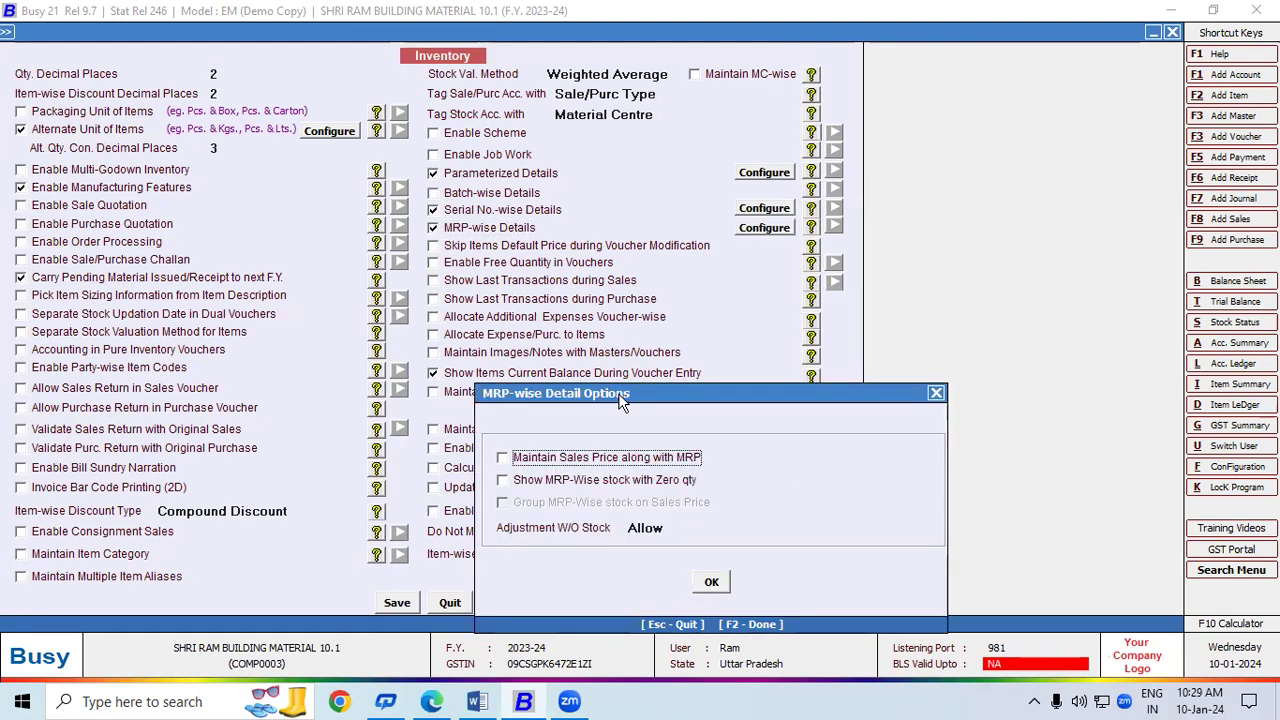
left_click_drag(610, 392, 619, 145)
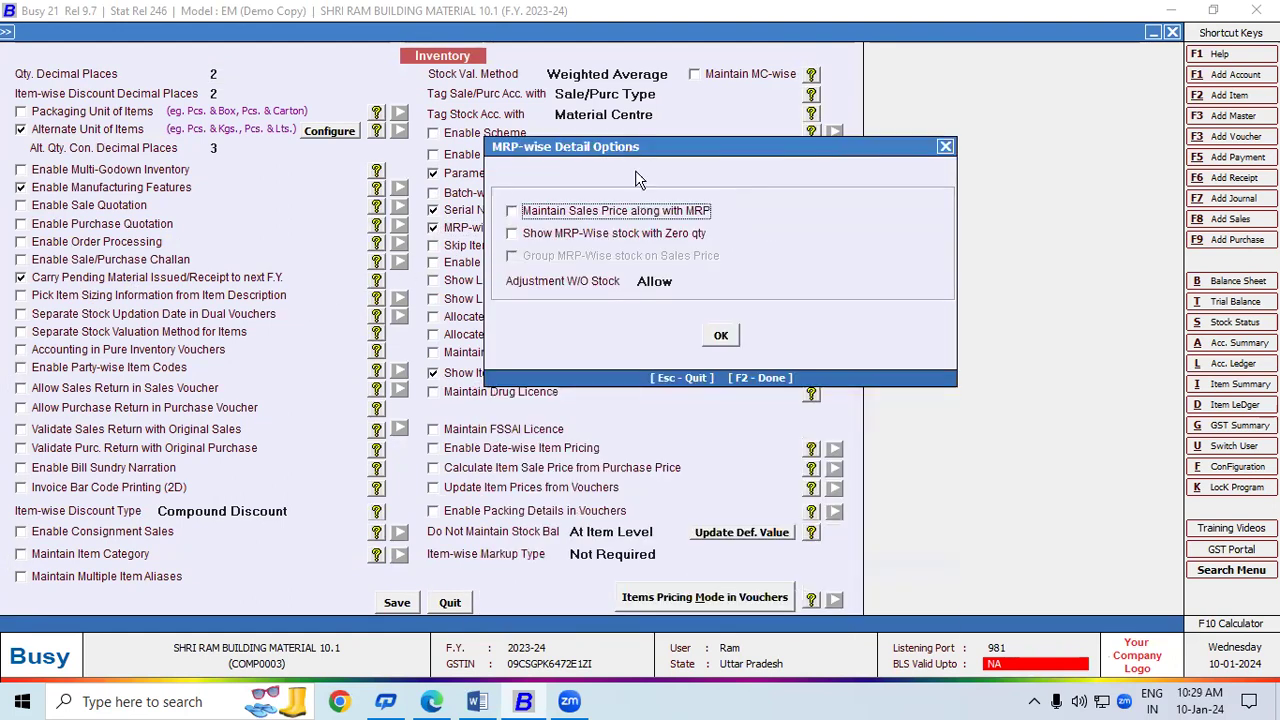
left_click(721, 336)
left_click(397, 602)
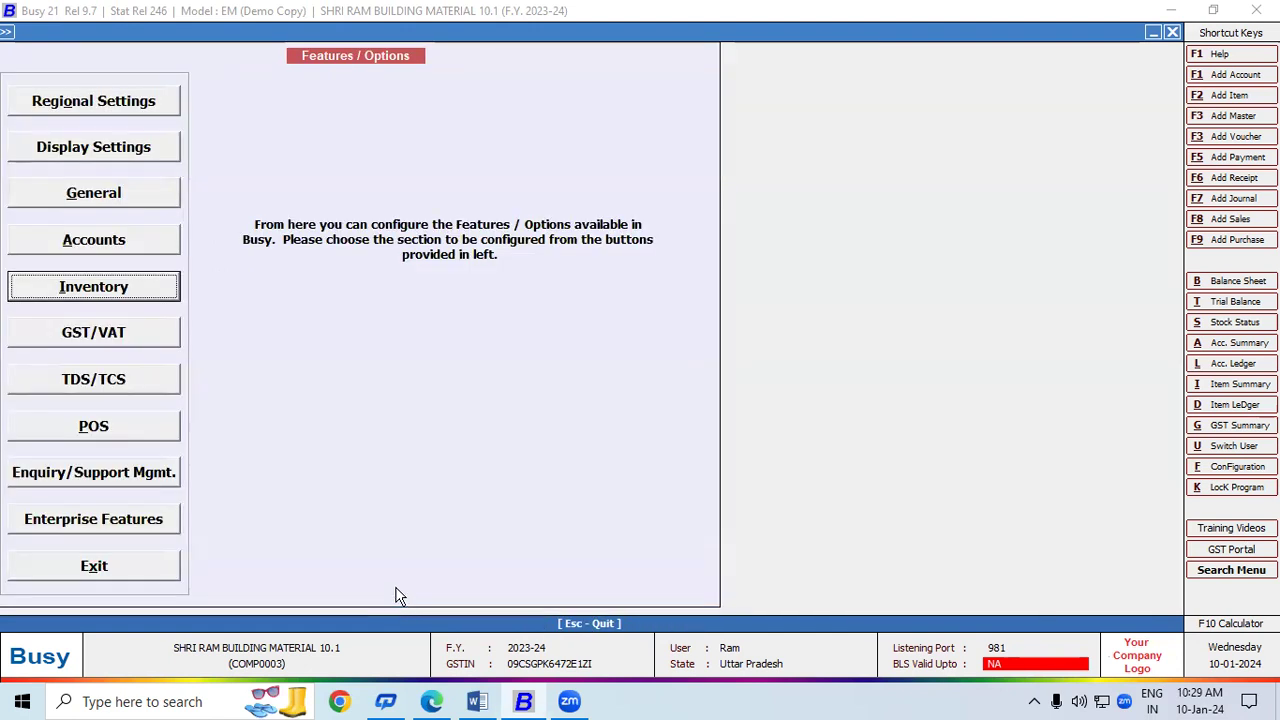
Step: Reopen the Inventory features to check the MRP-wise Details setting, and save the page
left_click(1238, 470)
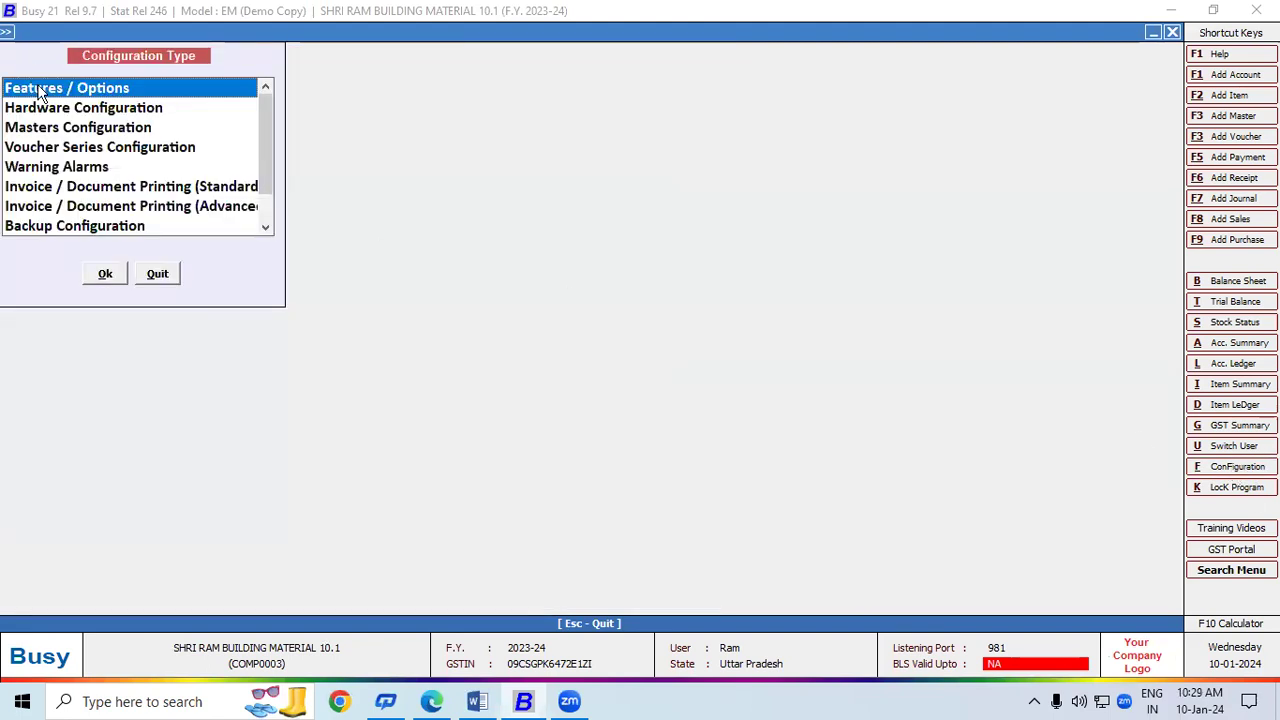
double_click(40, 93)
left_click(88, 287)
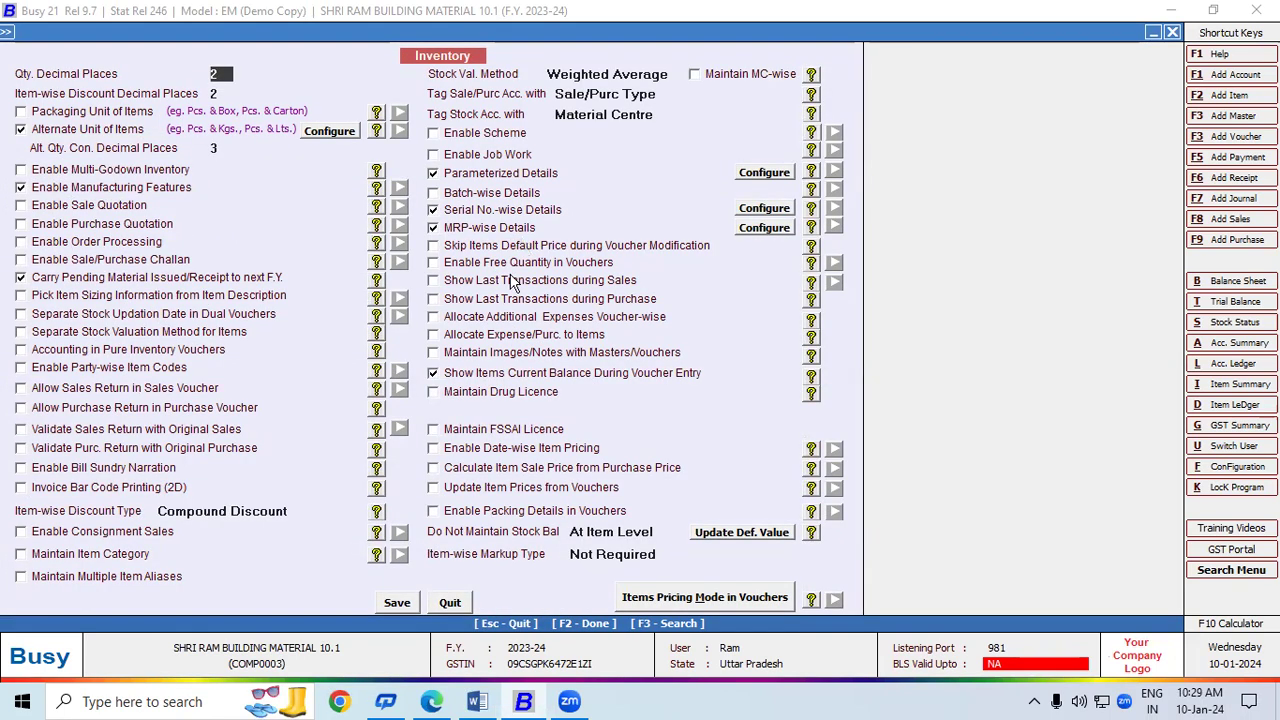
left_click(395, 604)
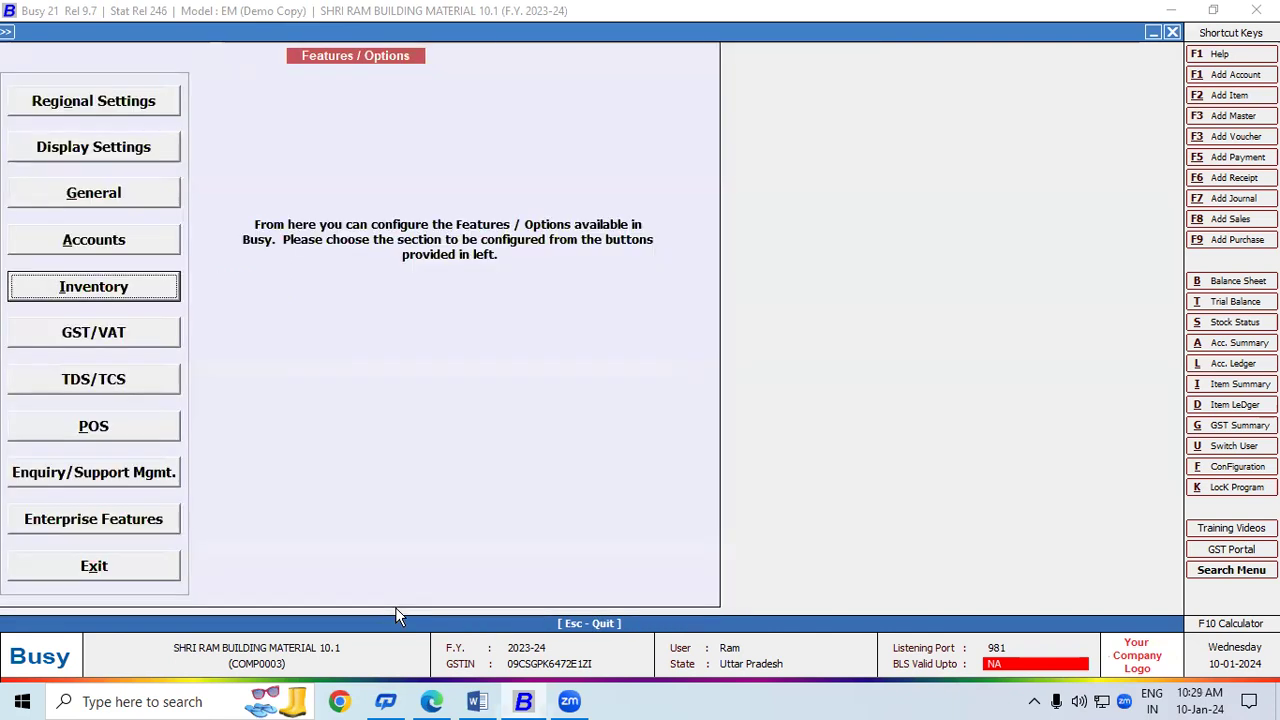
Step: Start a new purchase voucher dated 01-04-2023
left_click(1235, 240)
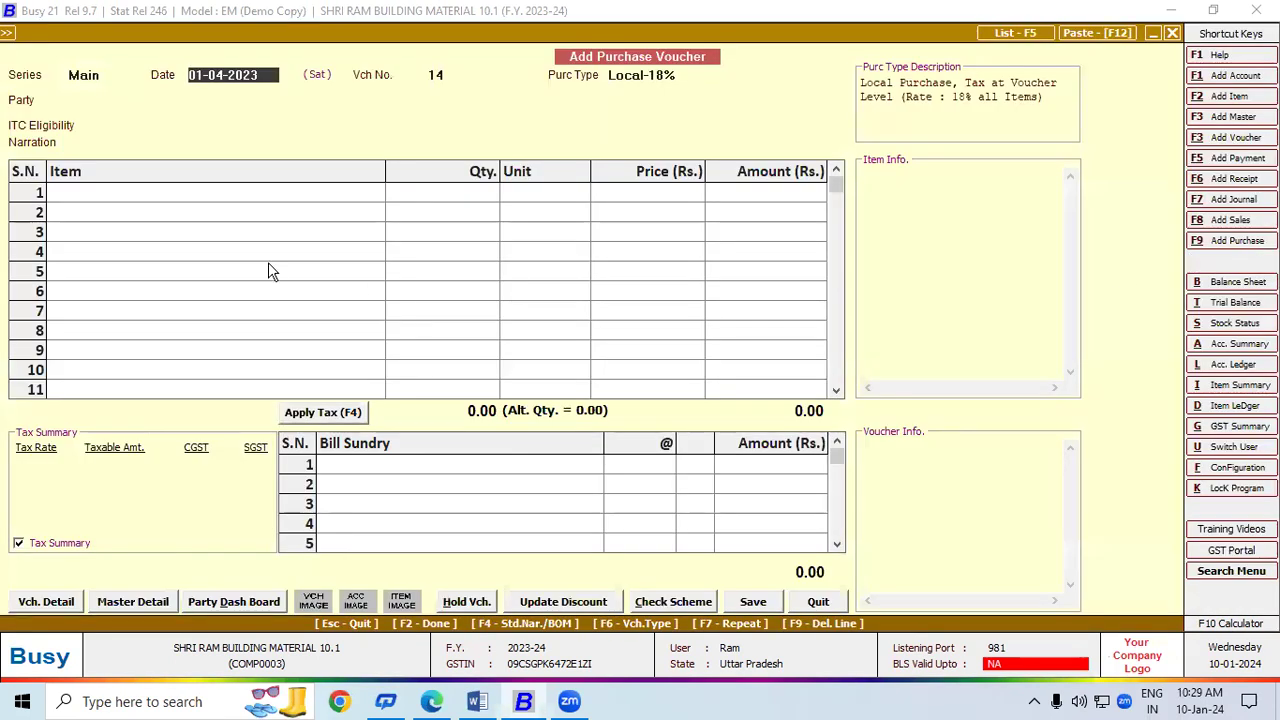
key("Return")
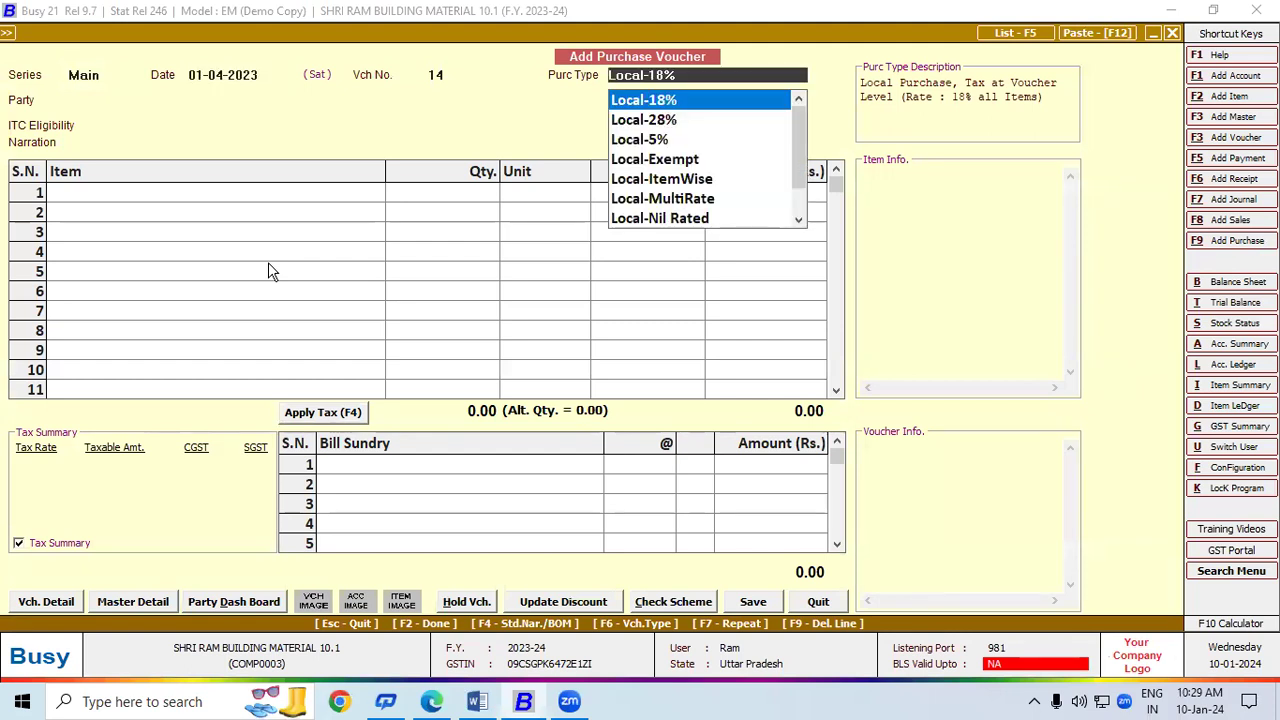
Step: In the Busy practice set PDF, find R K Traders invoice no. 3 and copy the first item's name, "Dettol Soap, Original - 125gm"
key("alt+Tab")
key("alt+Tab")
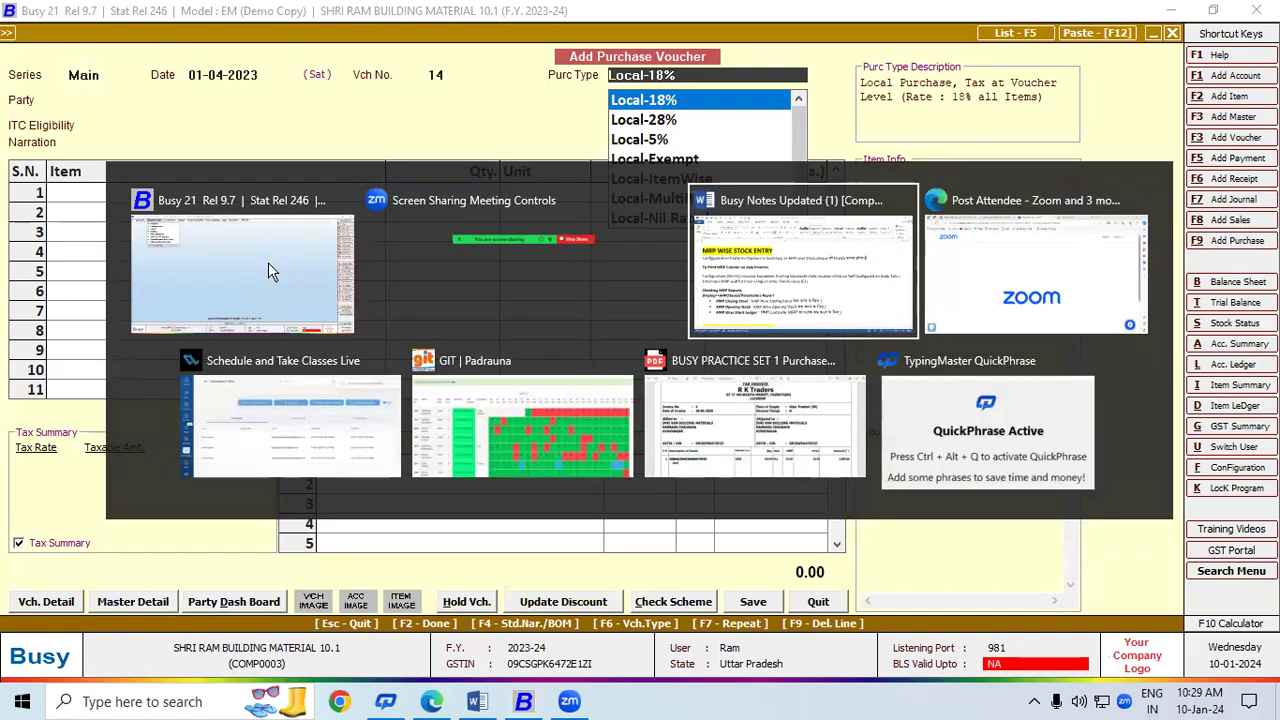
left_click(777, 420)
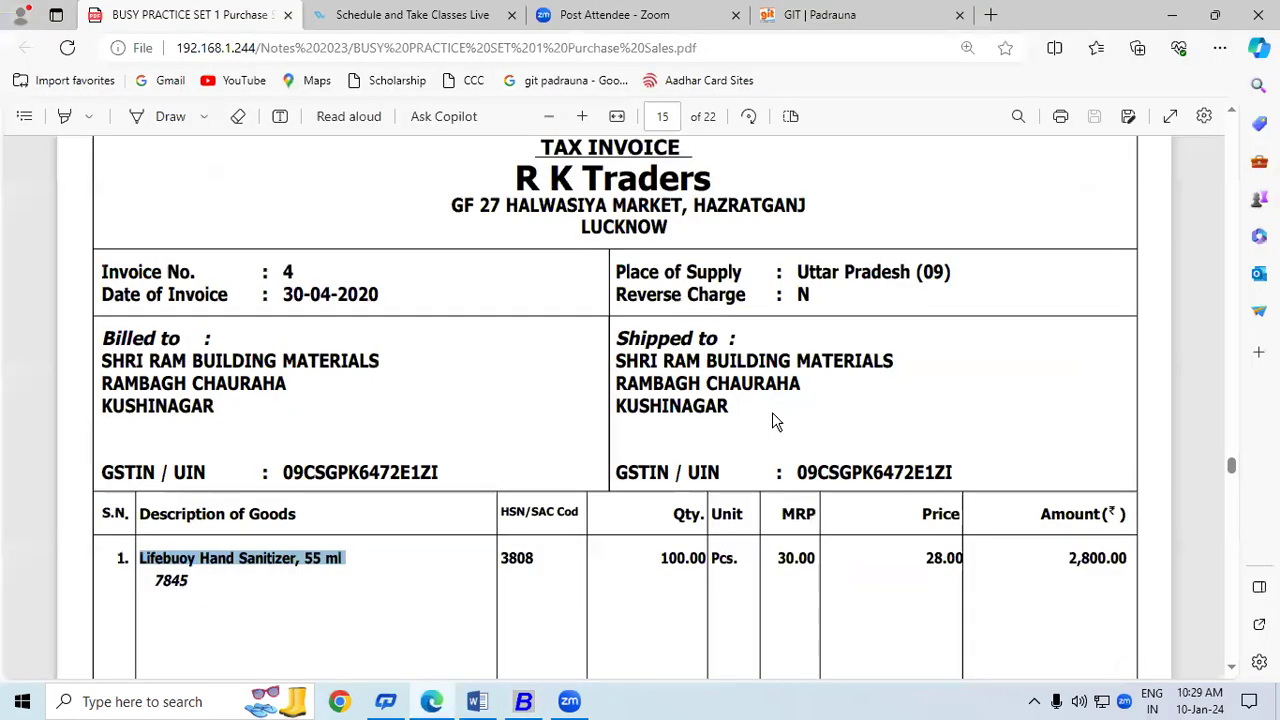
left_click(1232, 666)
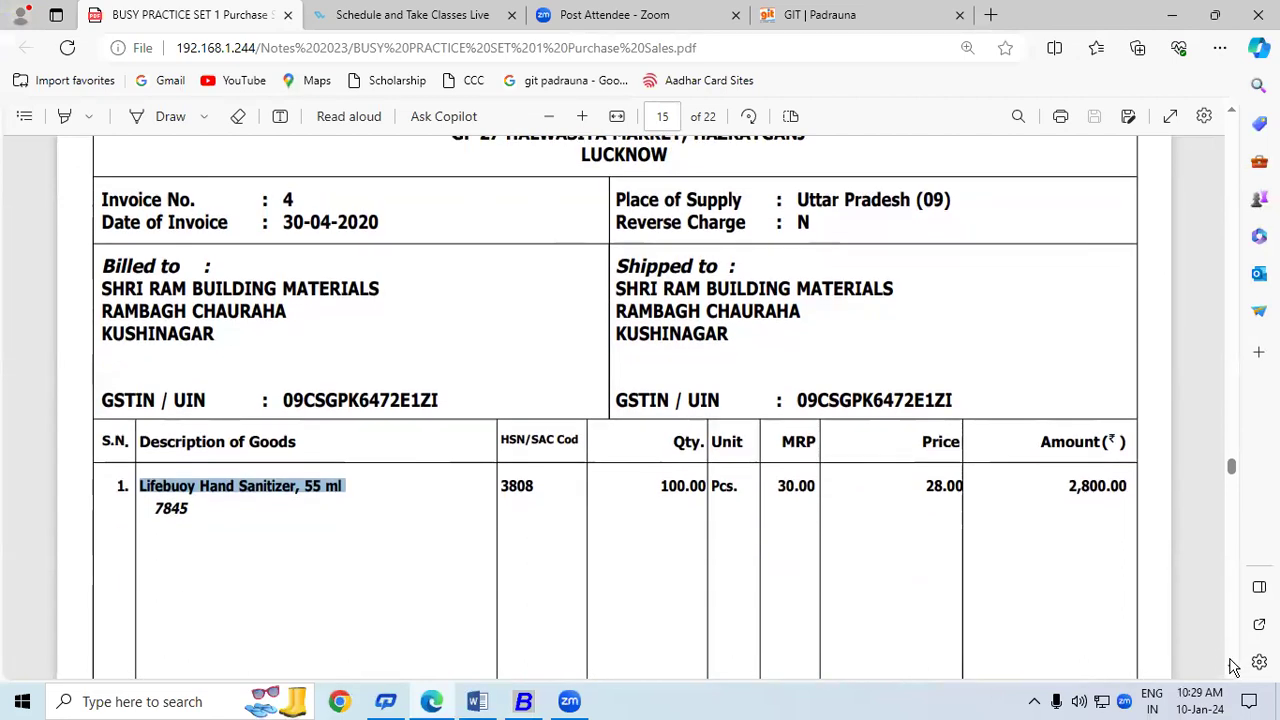
left_click(1232, 666)
left_click(1235, 116)
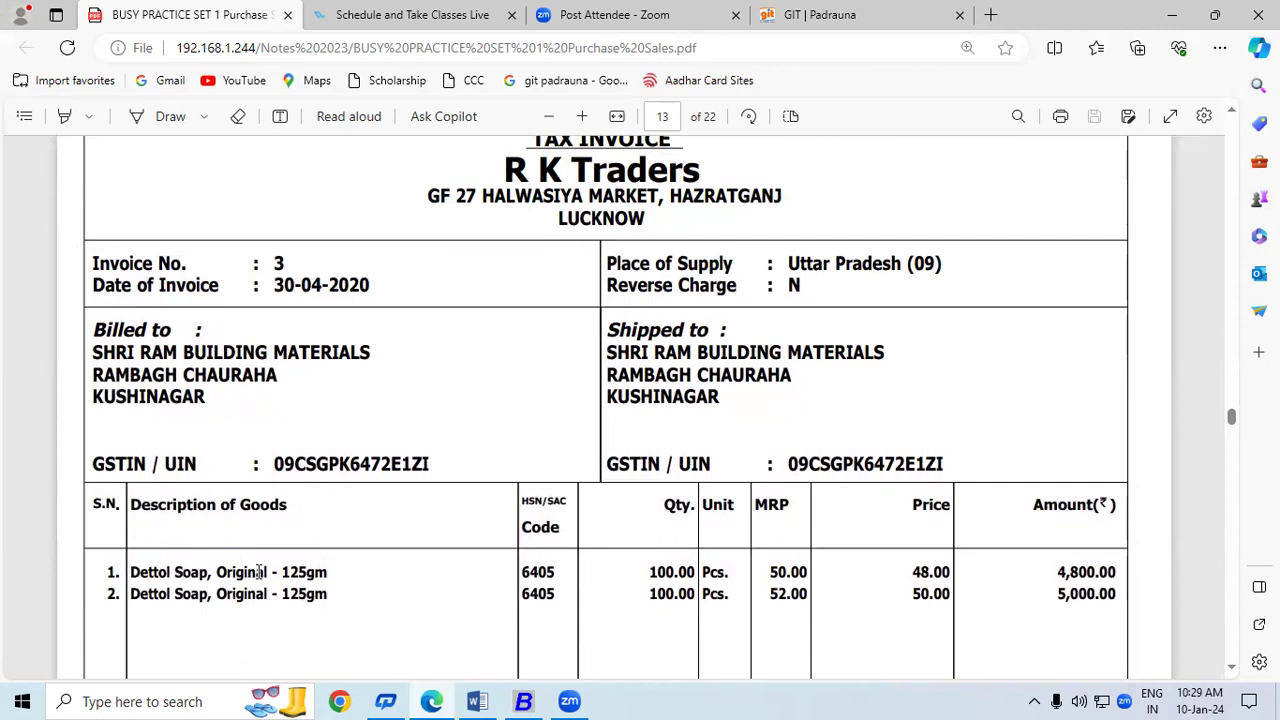
left_click(1231, 666)
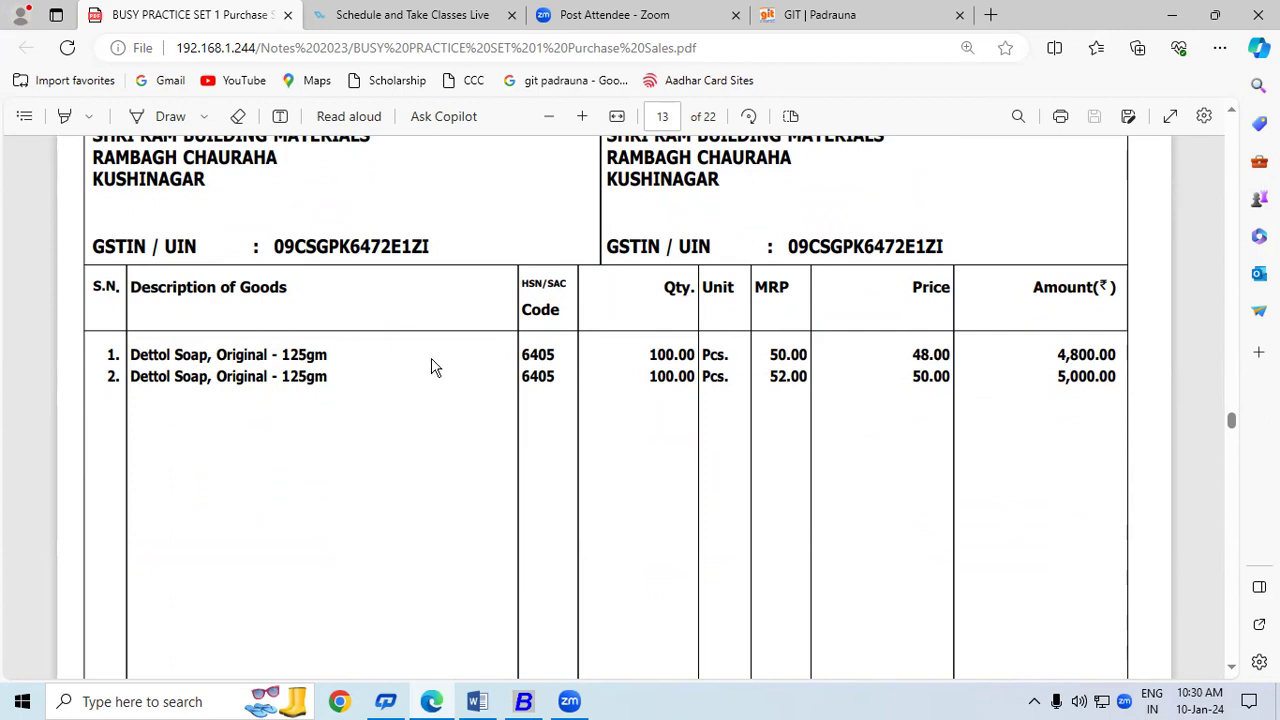
left_click_drag(116, 356, 324, 362)
key("ctrl+c")
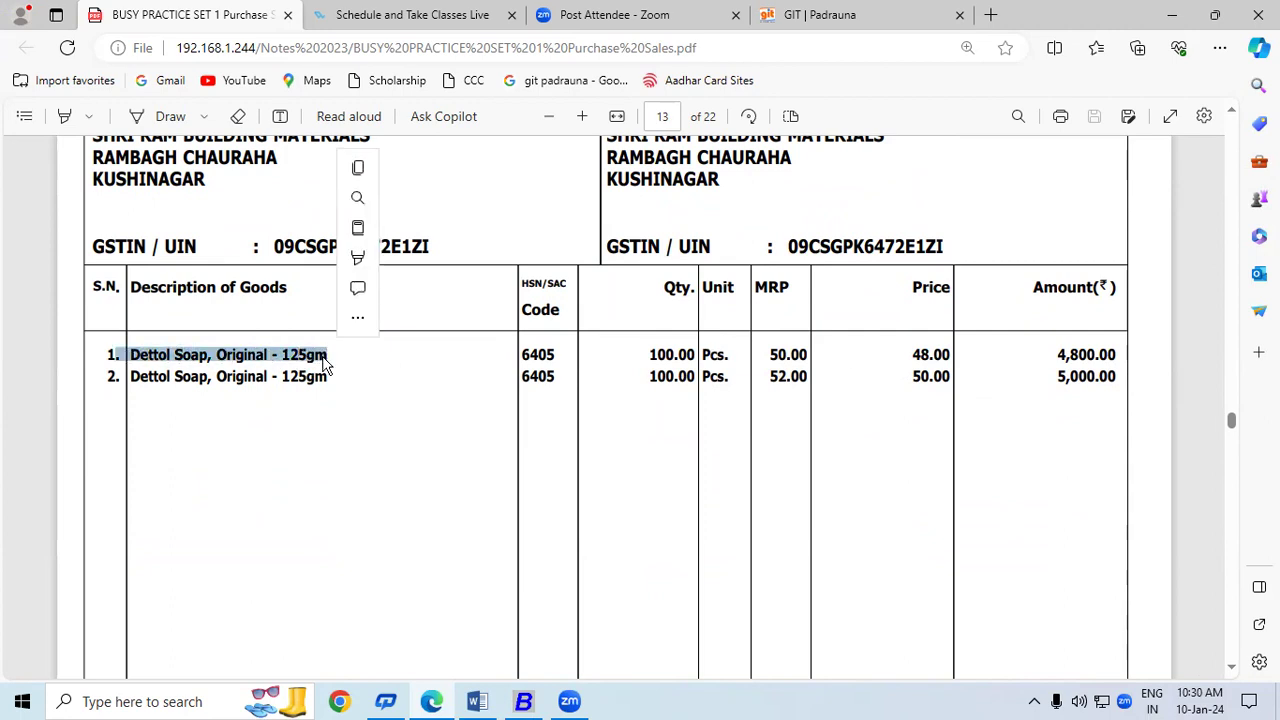
left_click(323, 358)
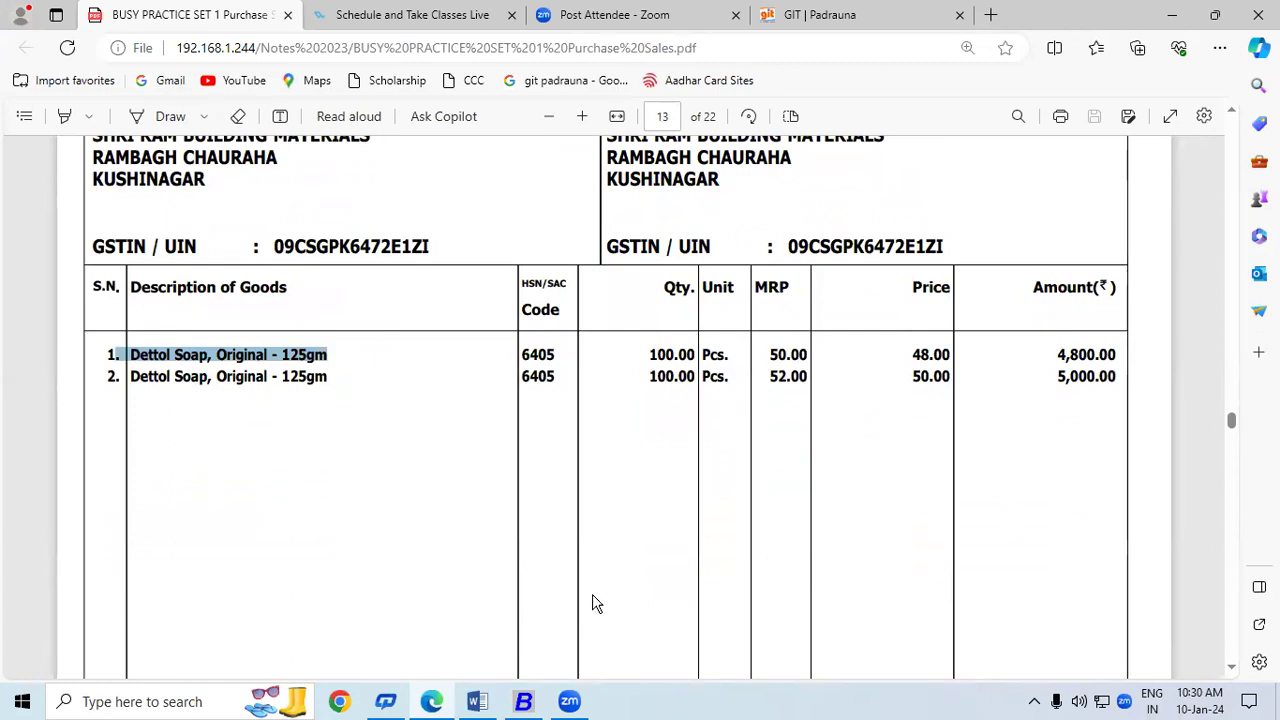
Step: Check the GST rates in the totals section of the R K Traders invoice
left_click(524, 703)
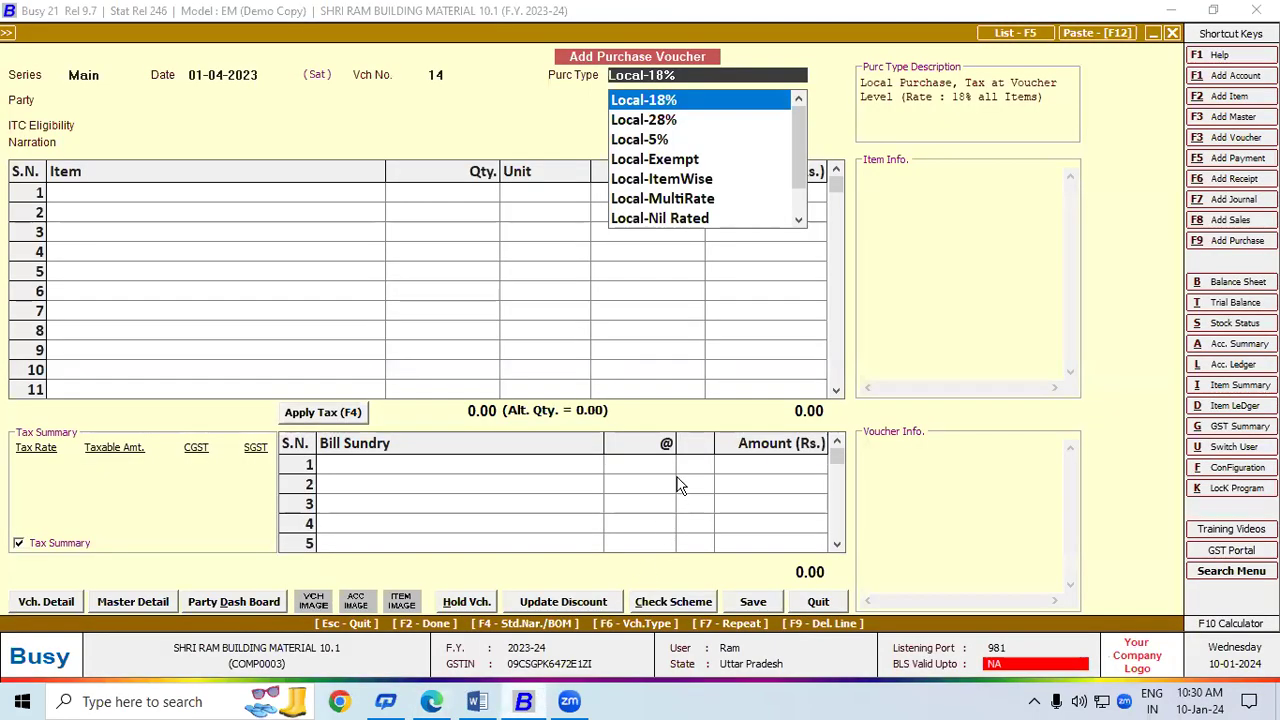
left_click(433, 702)
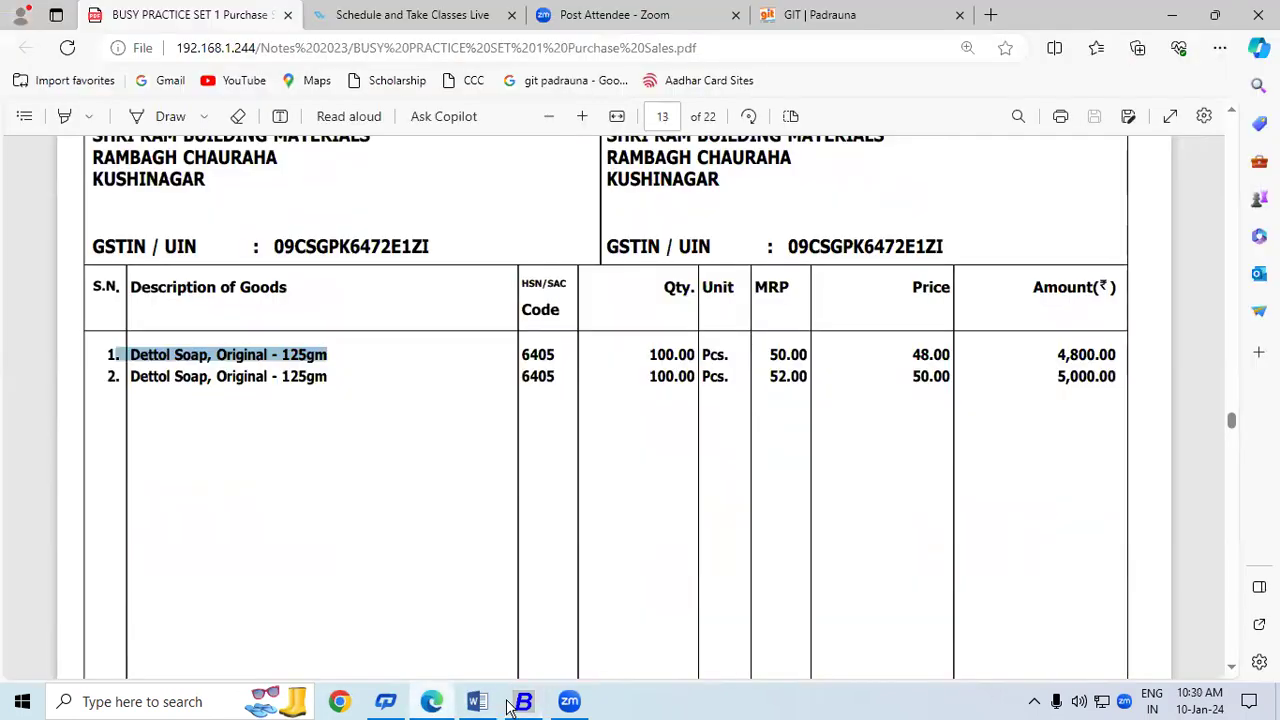
scroll(1232, 668, "down", 5)
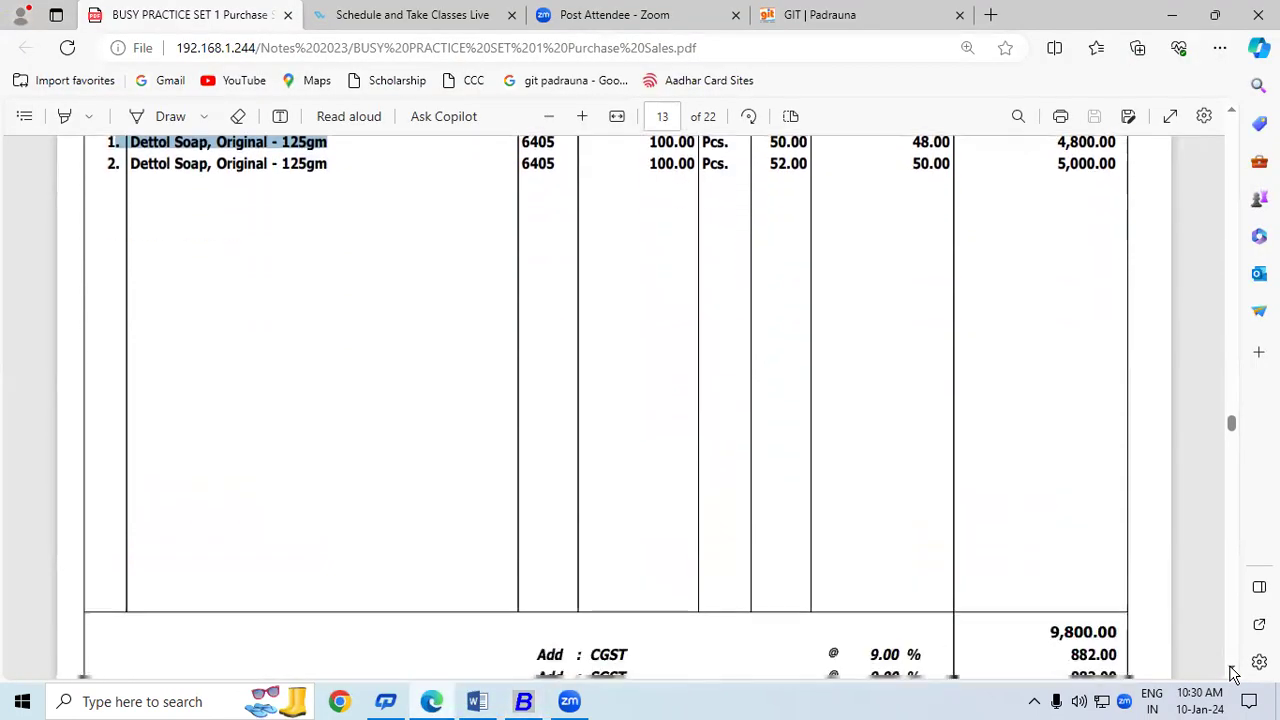
Step: Back in Busy, fill the purchase voucher header with purchase type Local-18%, party RK Traders and ITC eligibility Input Goods/Services
left_click(526, 703)
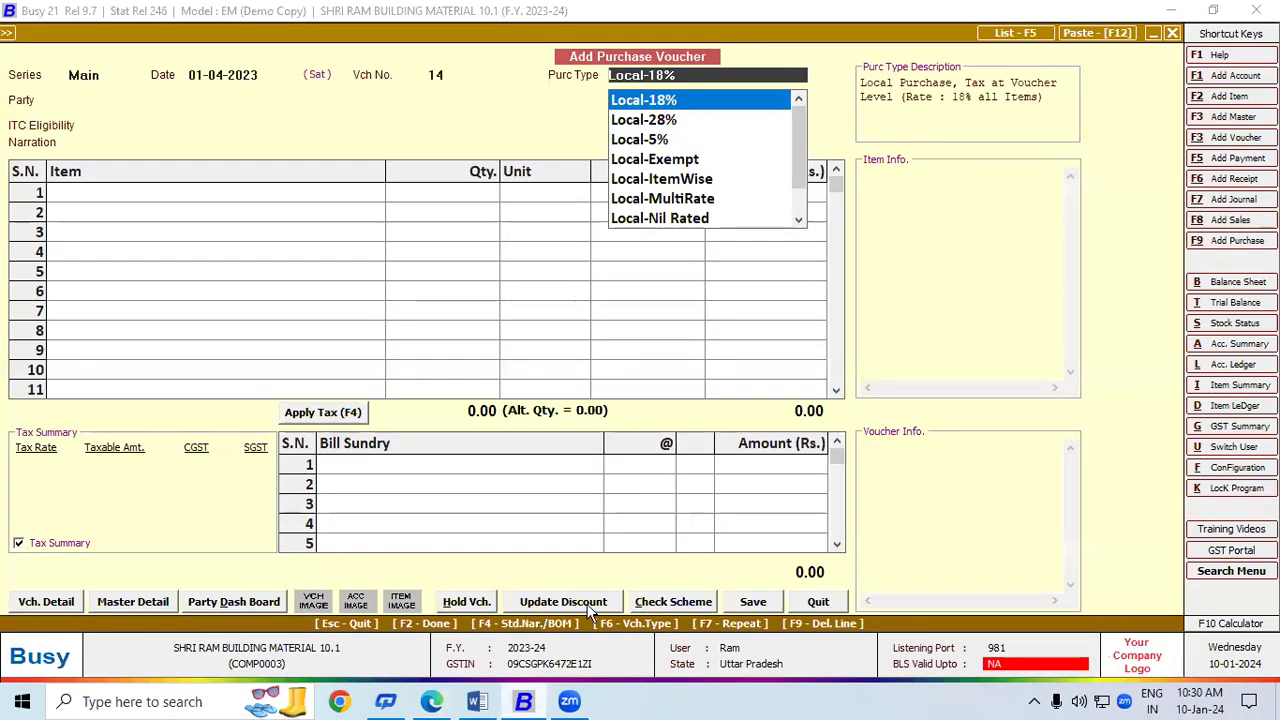
key("Return")
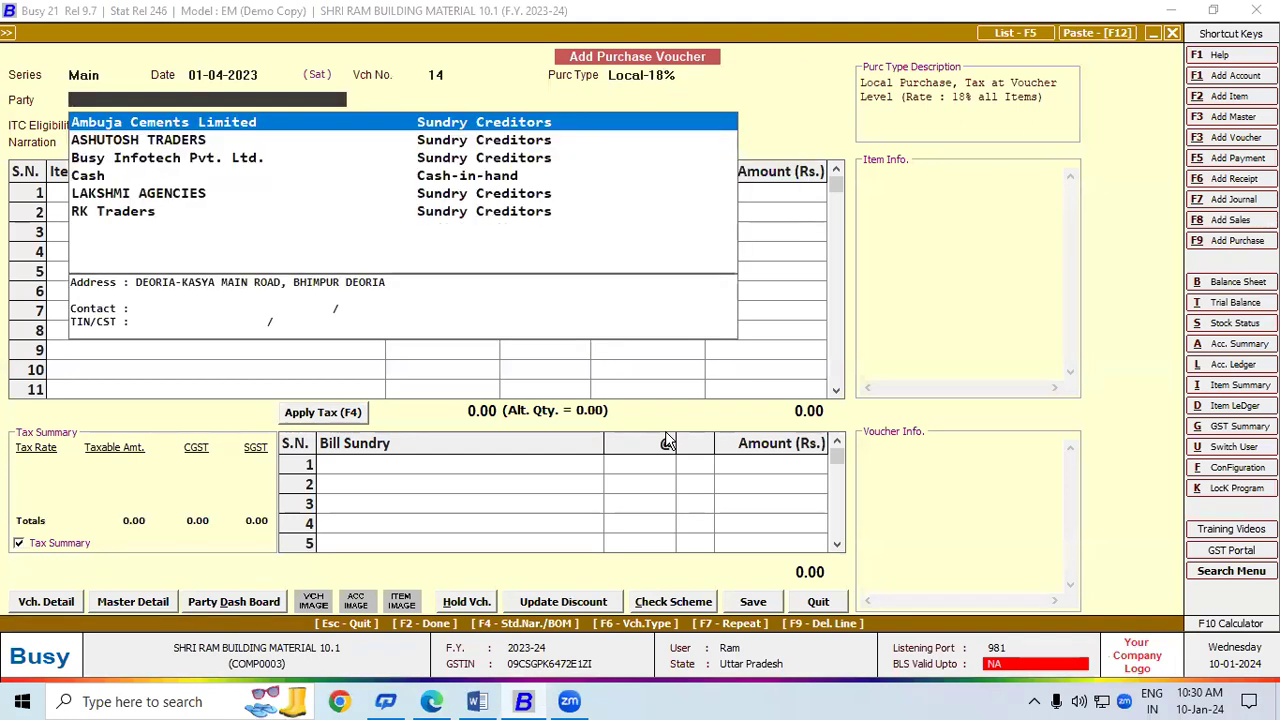
key("Down")
key("Down")
key("Down")
key("Down")
key("Down")
key("Return")
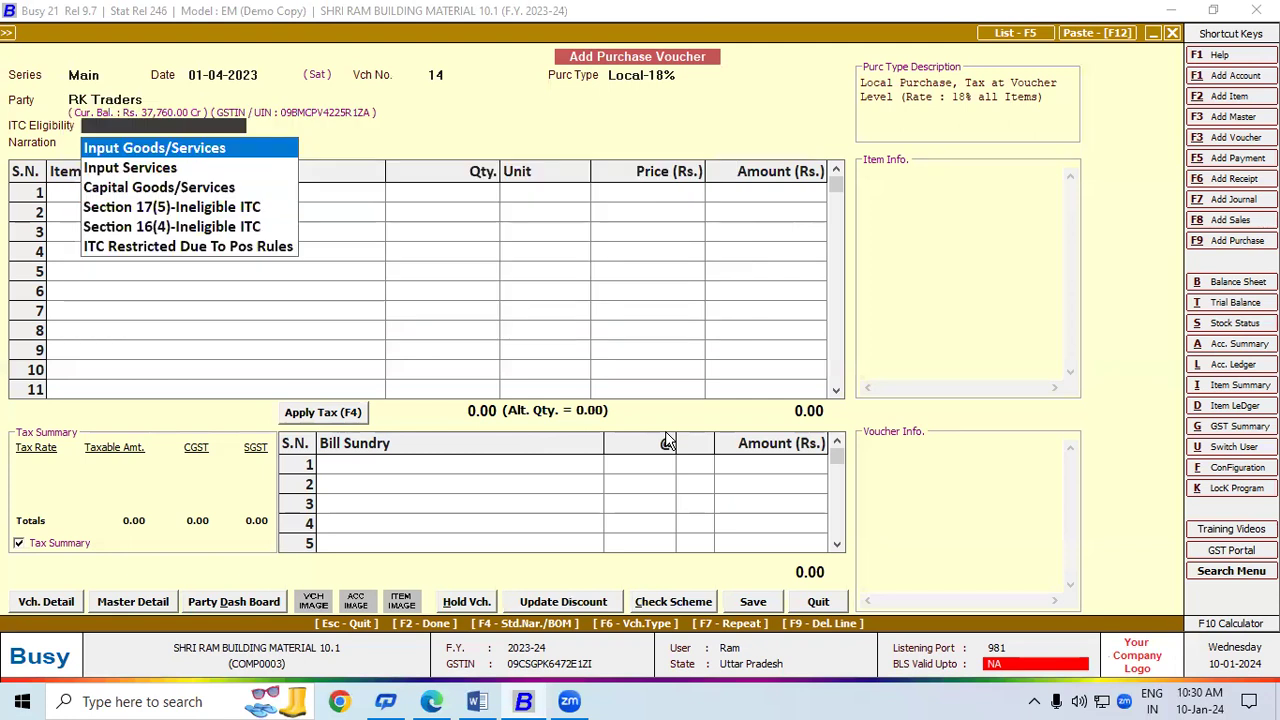
key("Return")
key("Return")
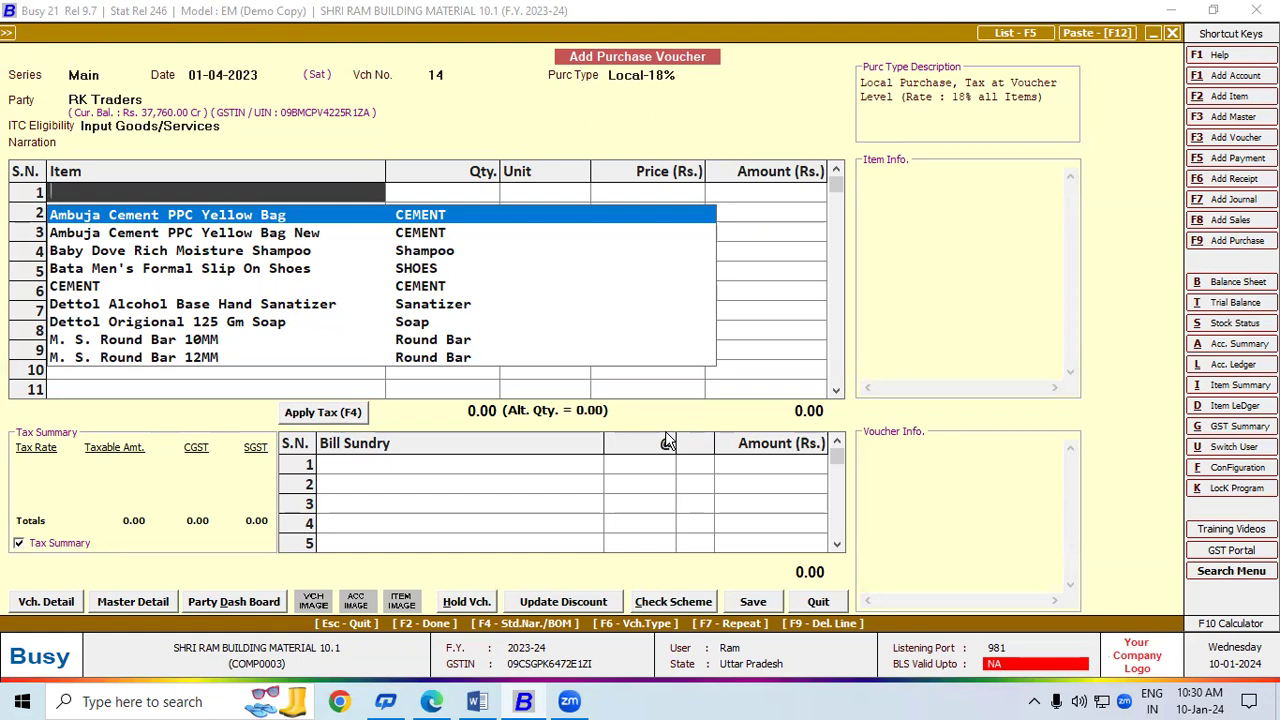
Step: Create a new item master from the voucher's first item row, using the copied ". Dettol Soap, Original - 125gm" as name and print name
key("alt+F2")
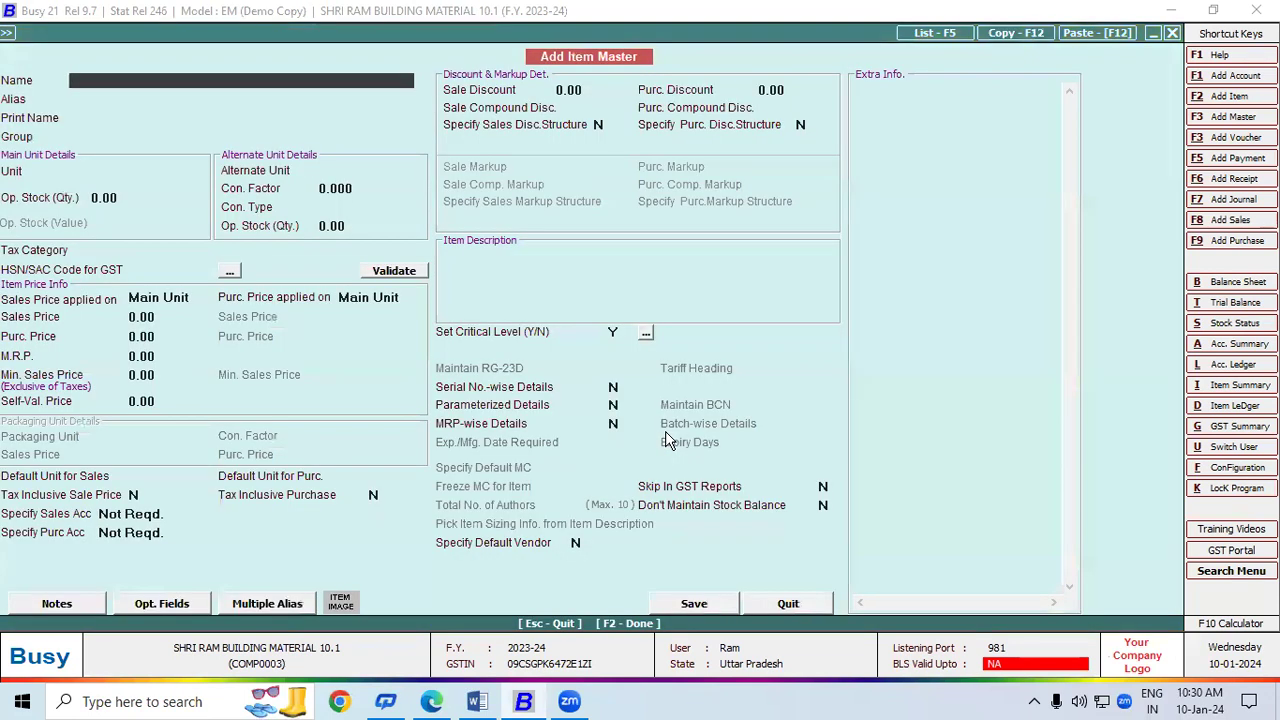
key("ctrl+v")
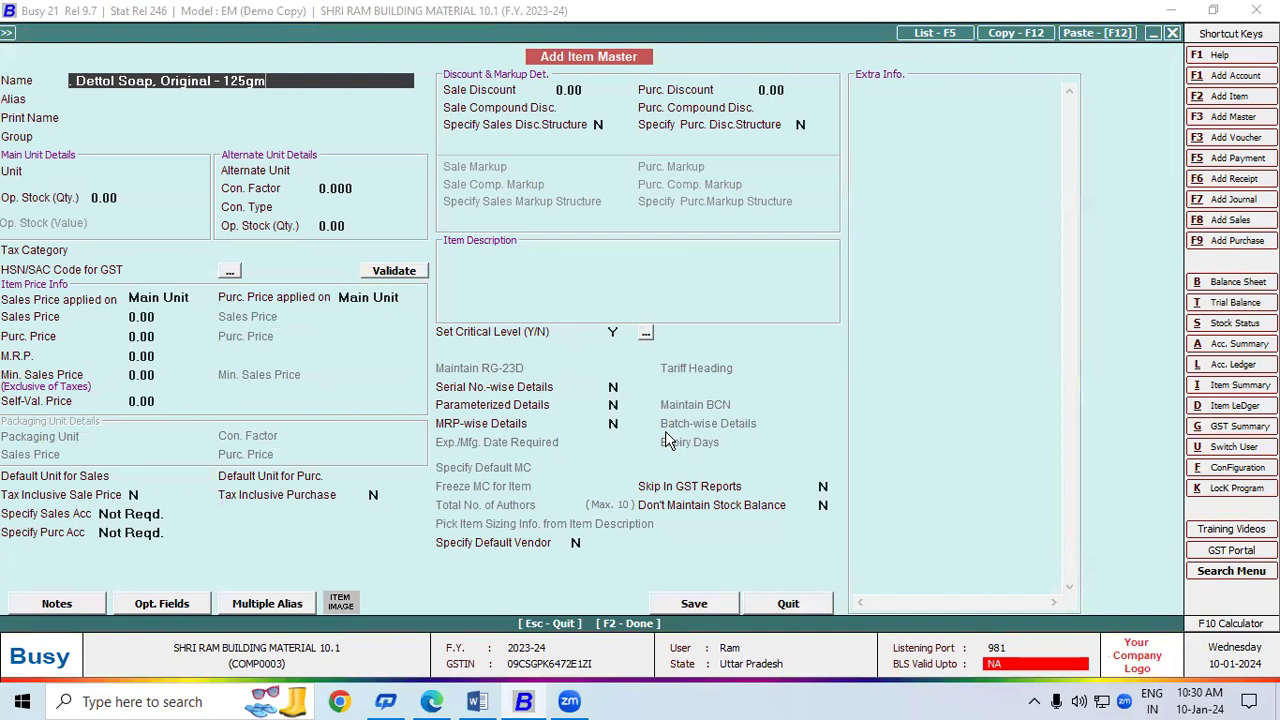
key("Return")
key("Return")
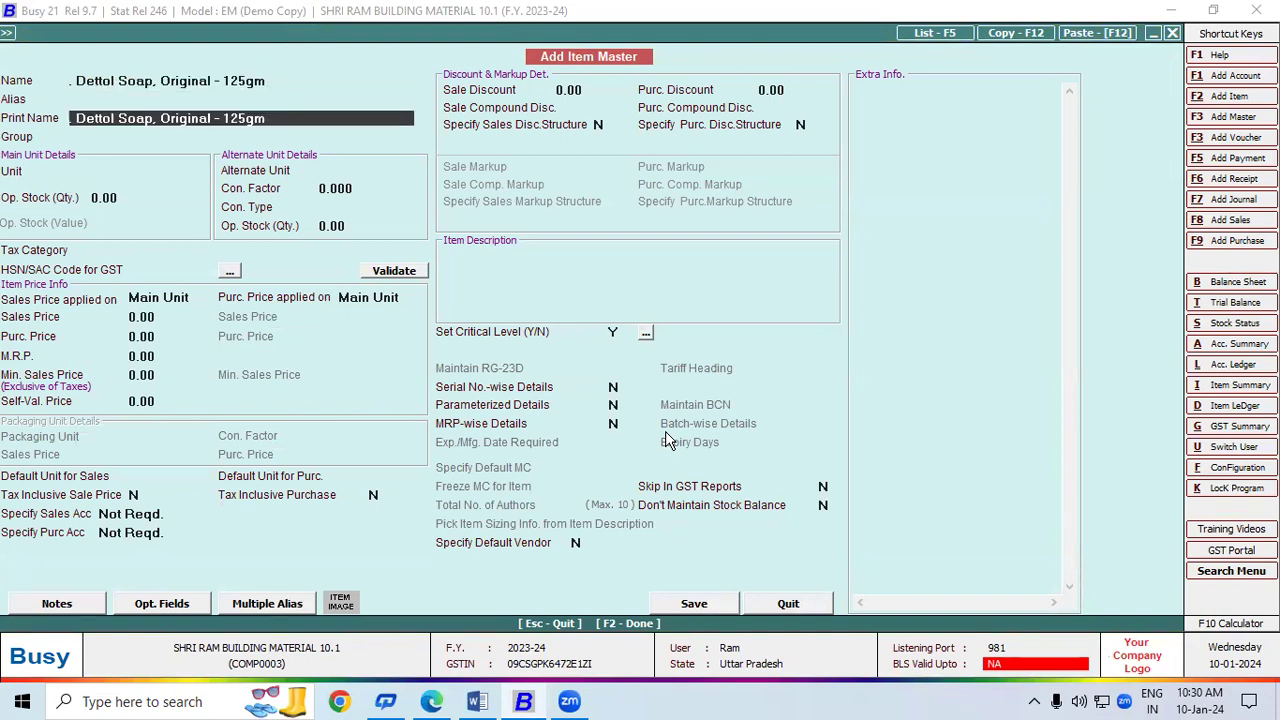
key("Return")
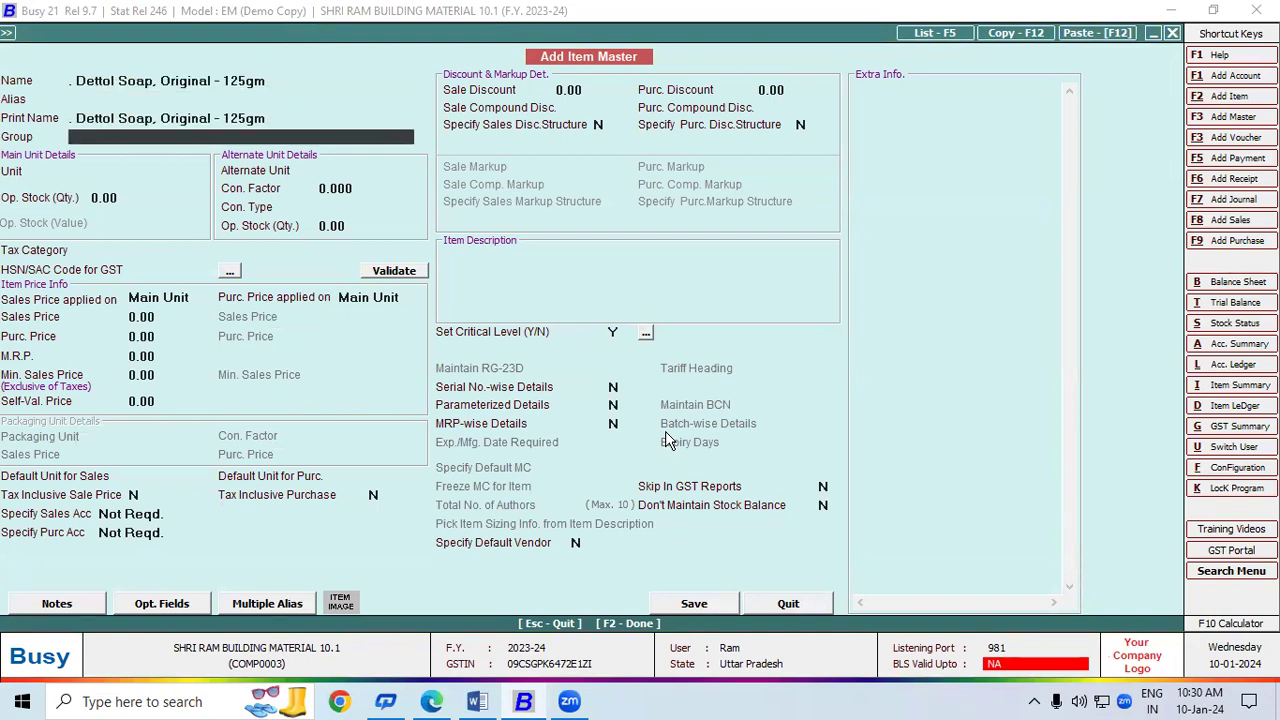
Step: Assign the new Dettol Soap item to the Soap group
key("Down")
key("Down")
key("Down")
key("Down")
key("Return")
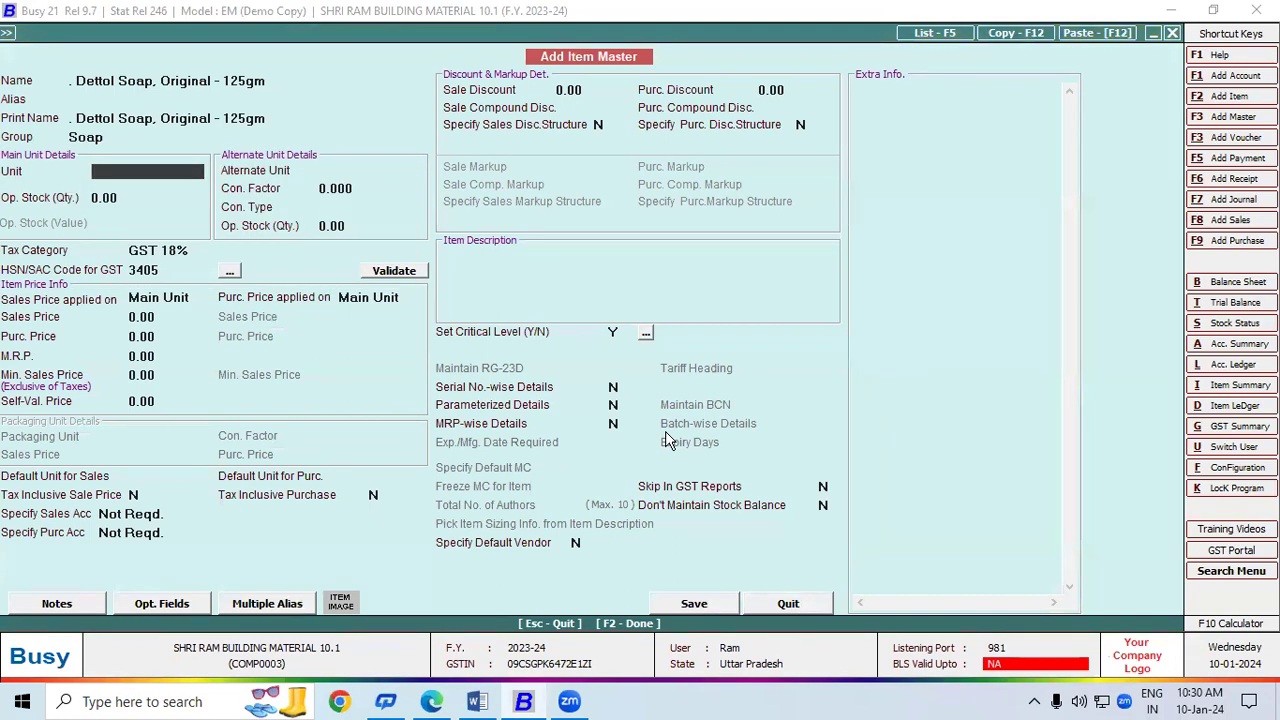
Step: Set the new Dettol Soap item's unit to Pcs. and check the item rows of the R K Traders invoice
type("pc")
key("Return")
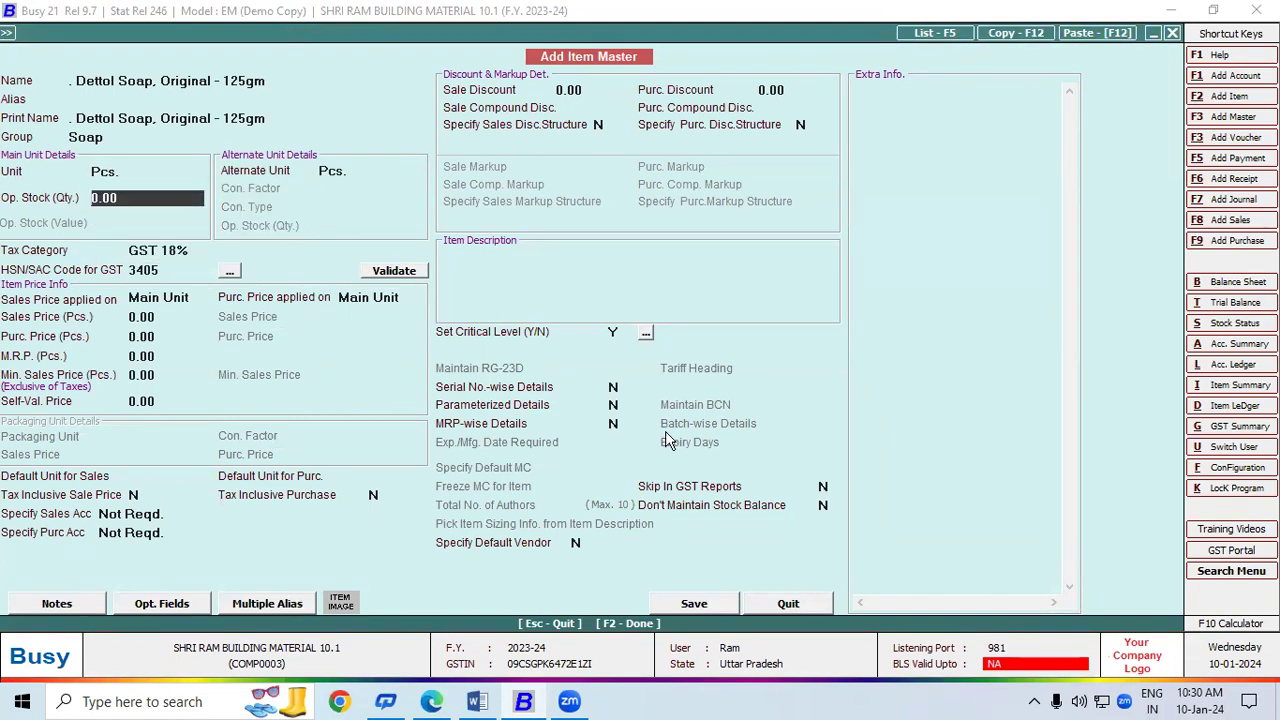
left_click(432, 701)
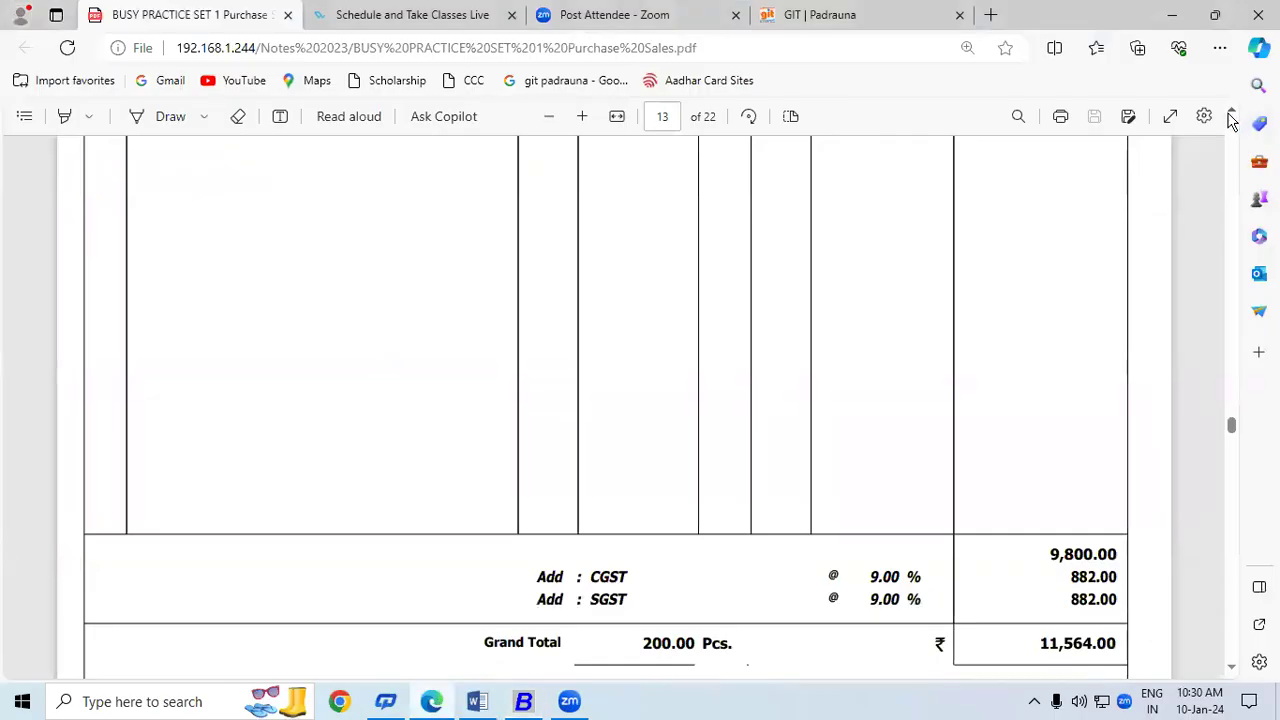
left_click(1230, 112)
left_click(1230, 114)
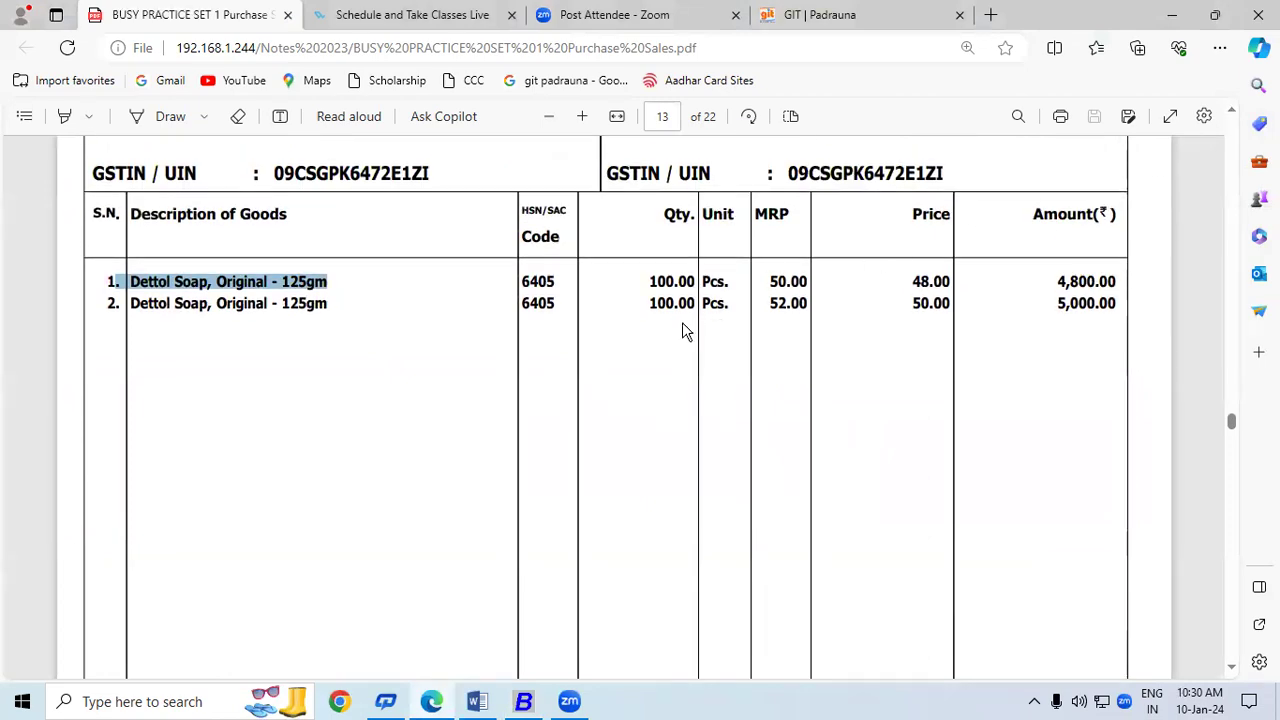
left_click(523, 702)
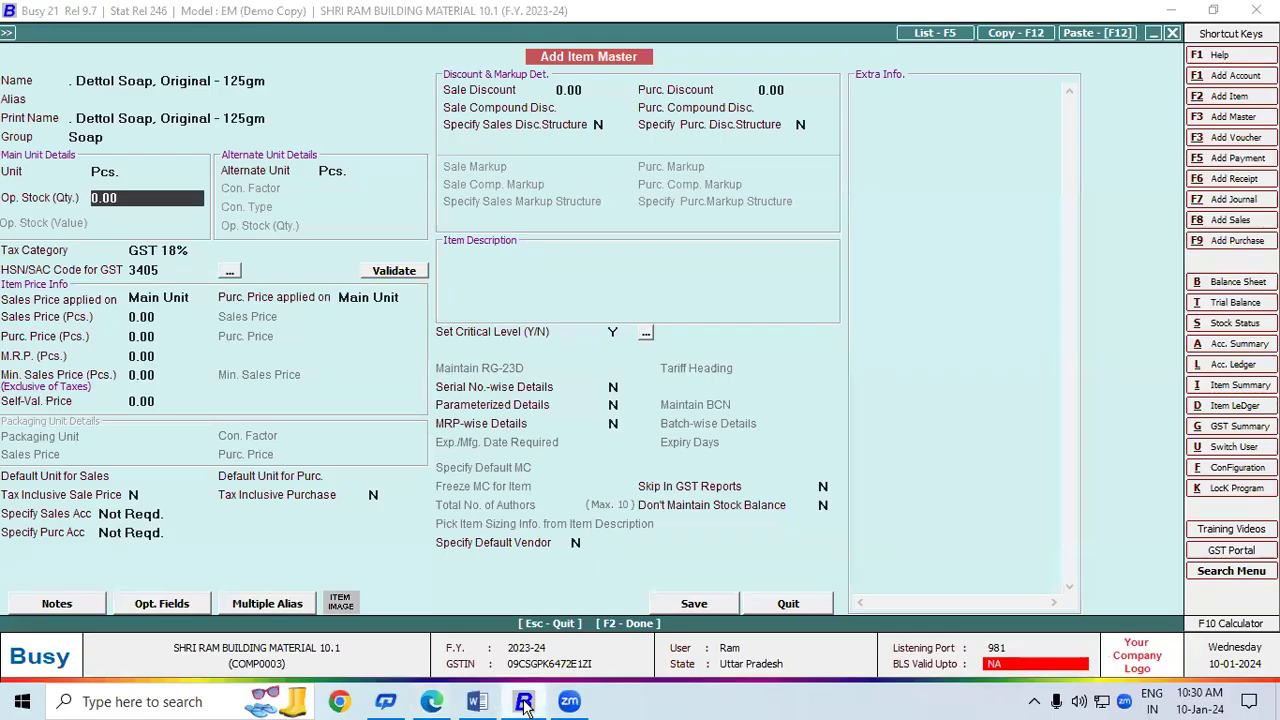
Step: Enable MRP-wise Details for the Dettol Soap item and save the item master
left_click(613, 423)
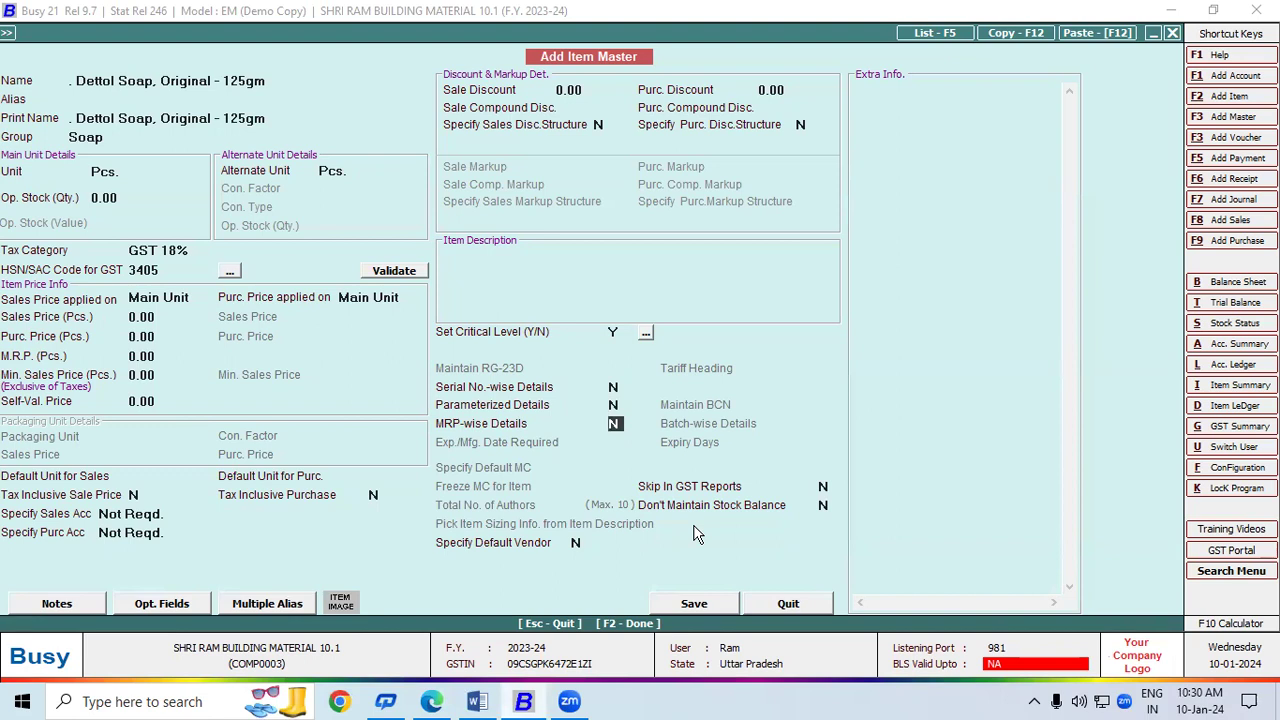
key("Return")
left_click(704, 605)
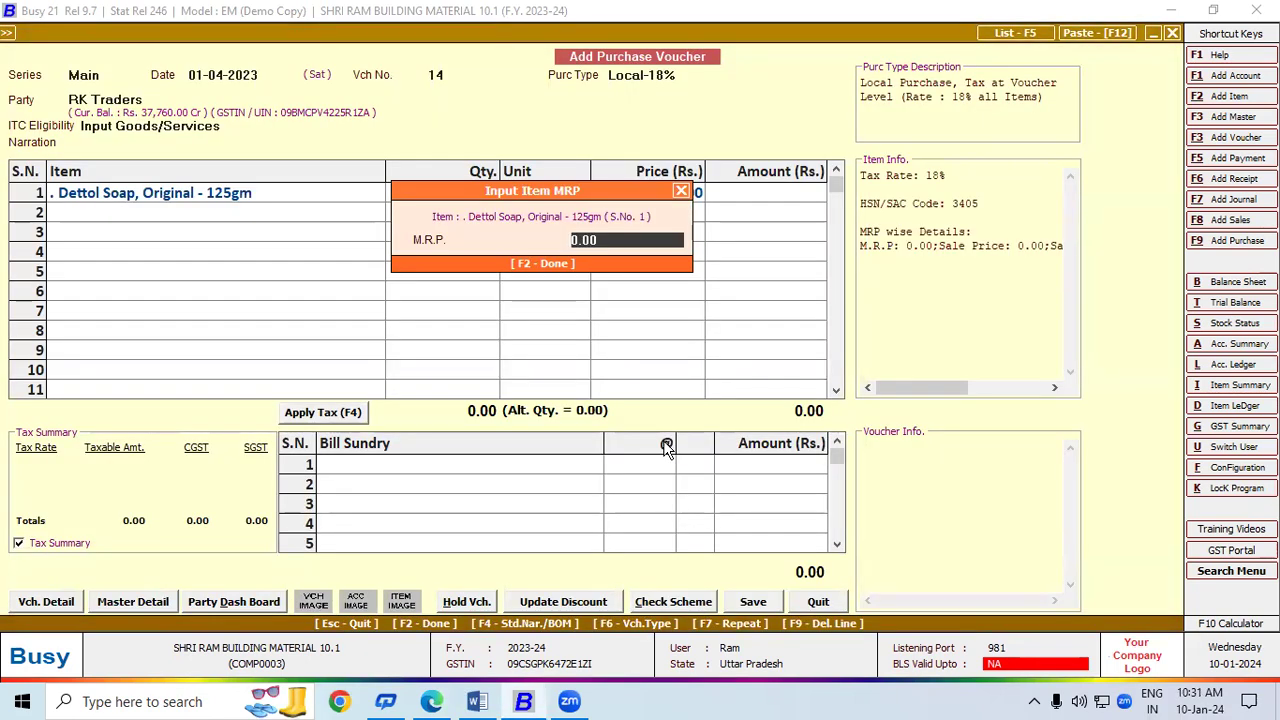
Step: Check the MRP on the invoice and enter an MRP of 50 for the voucher's first Dettol Soap row
left_click_drag(570, 190, 643, 100)
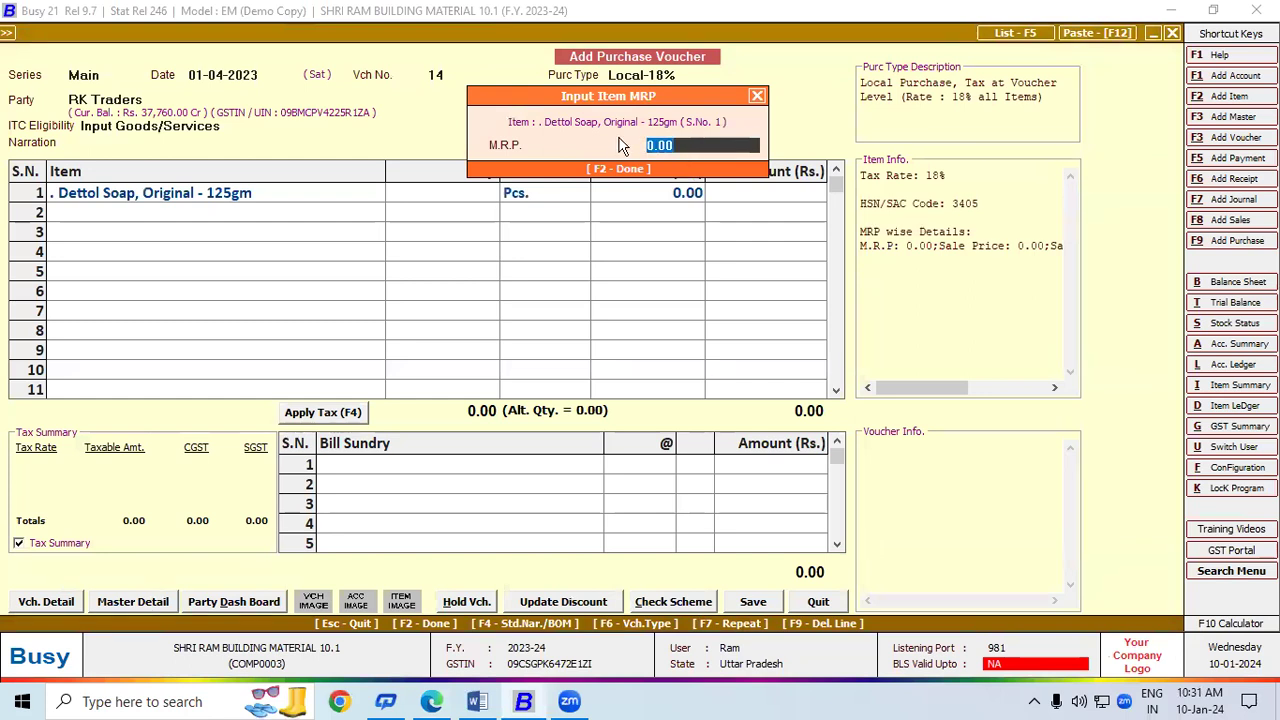
left_click(430, 703)
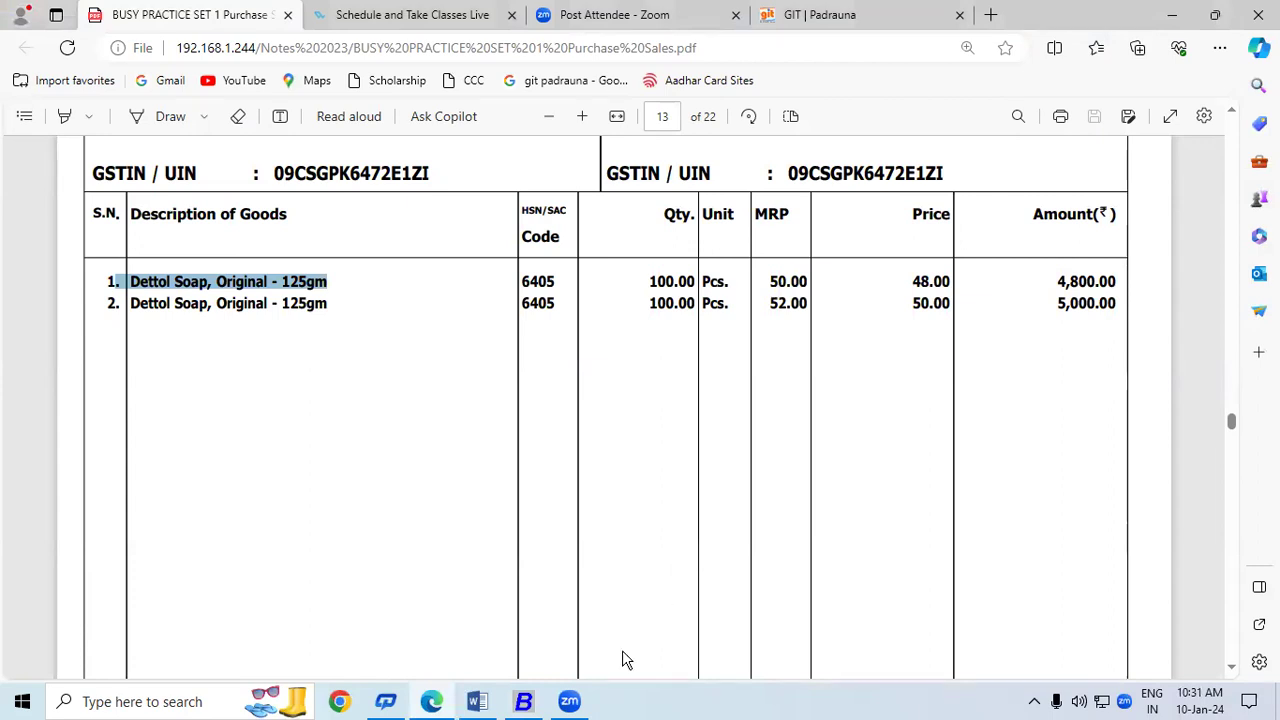
left_click(523, 701)
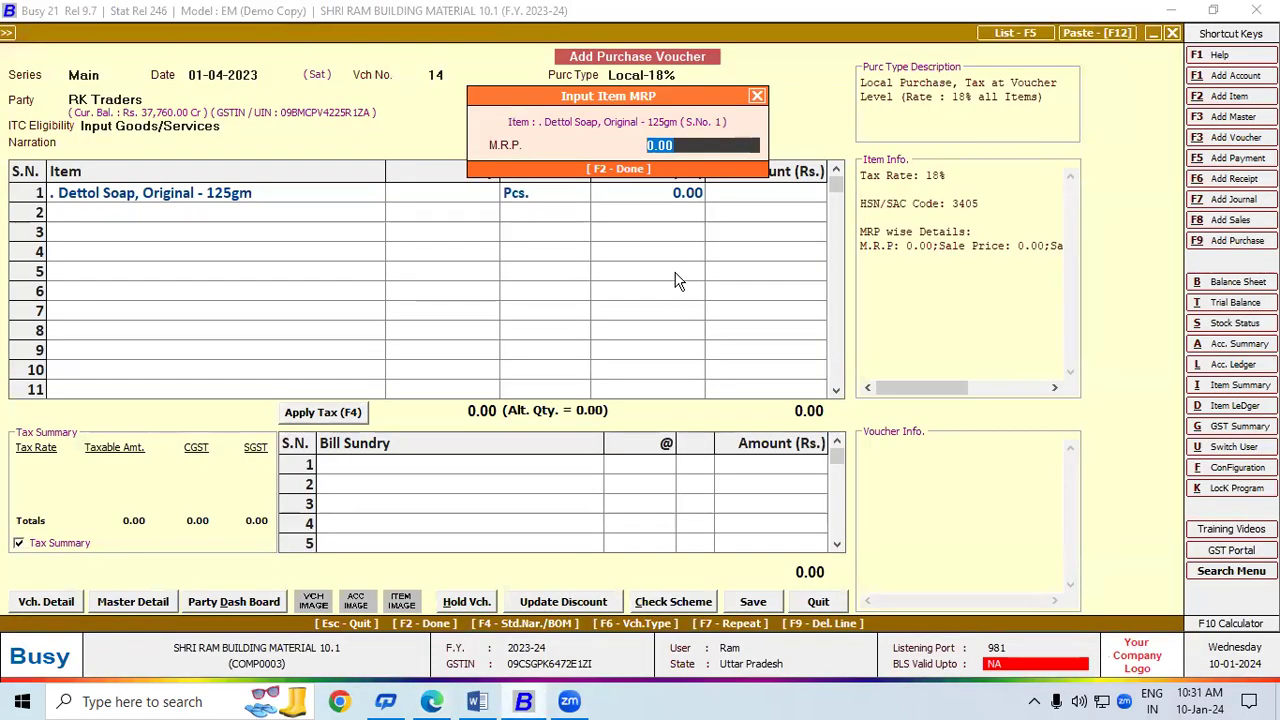
type("50")
key("Return")
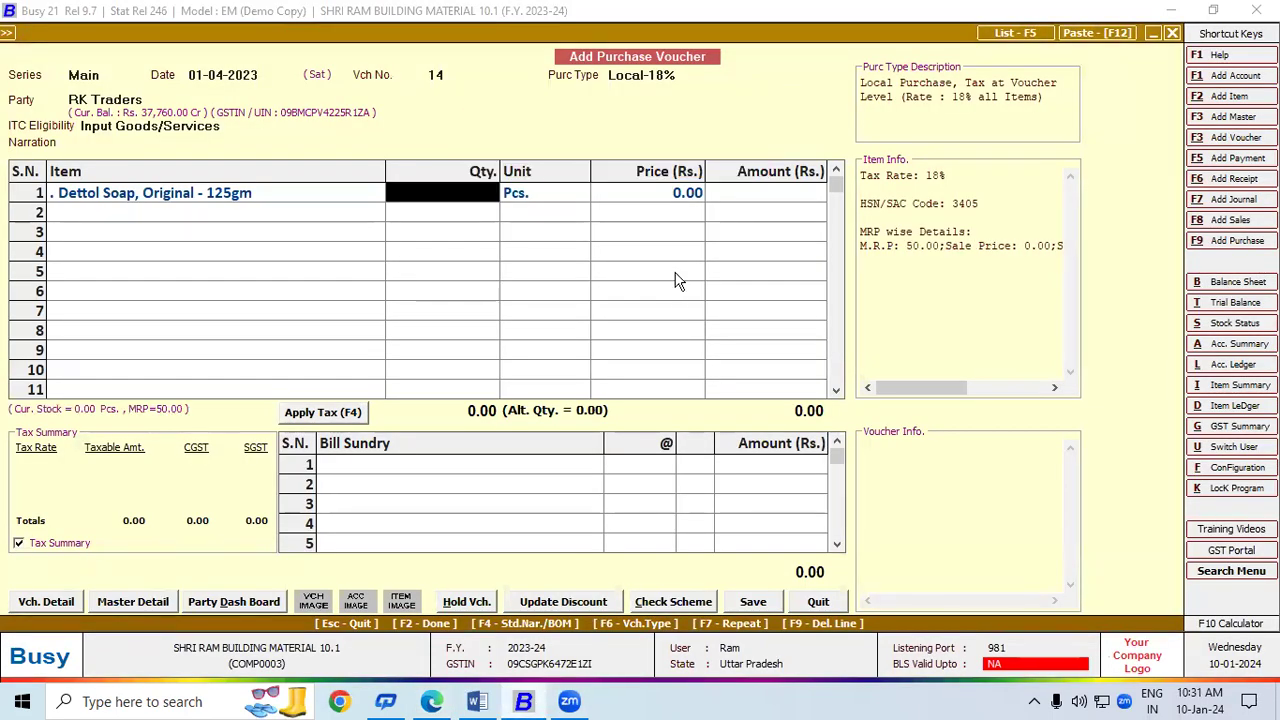
Step: Enter quantity 100 and price 48 without discount for the first Dettol Soap row
type("100")
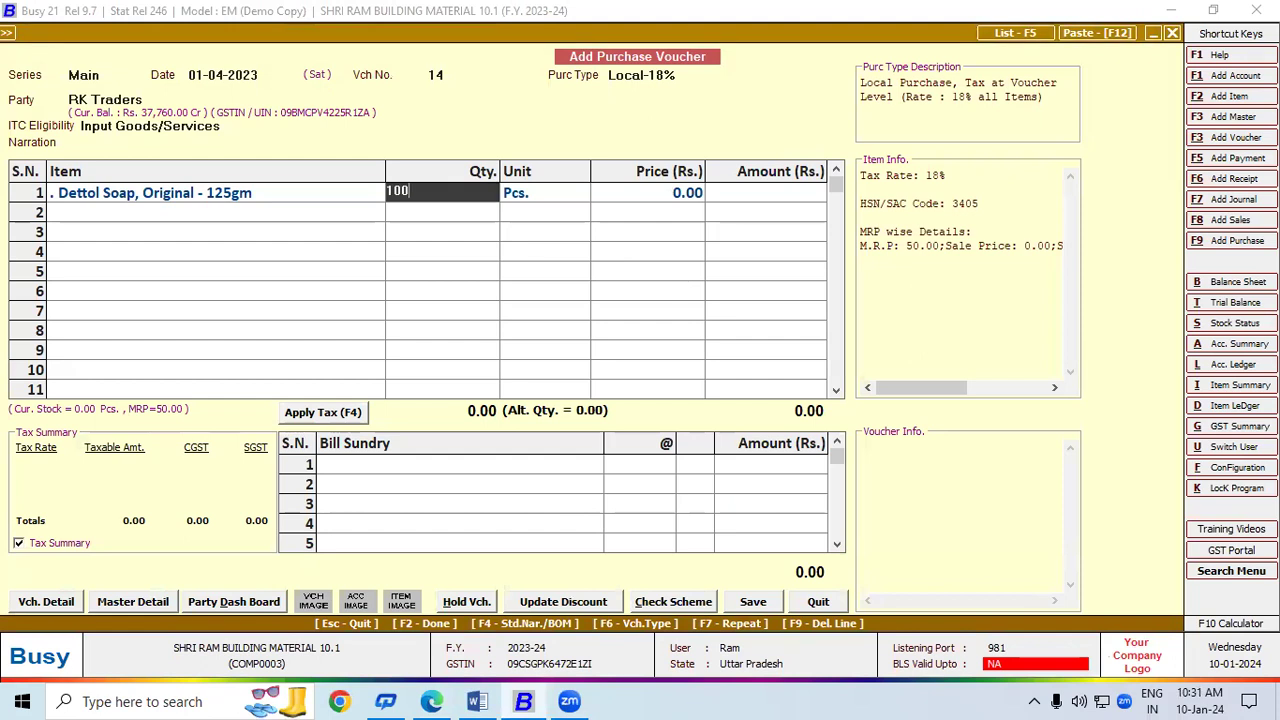
key("Return")
key("Return")
type("4")
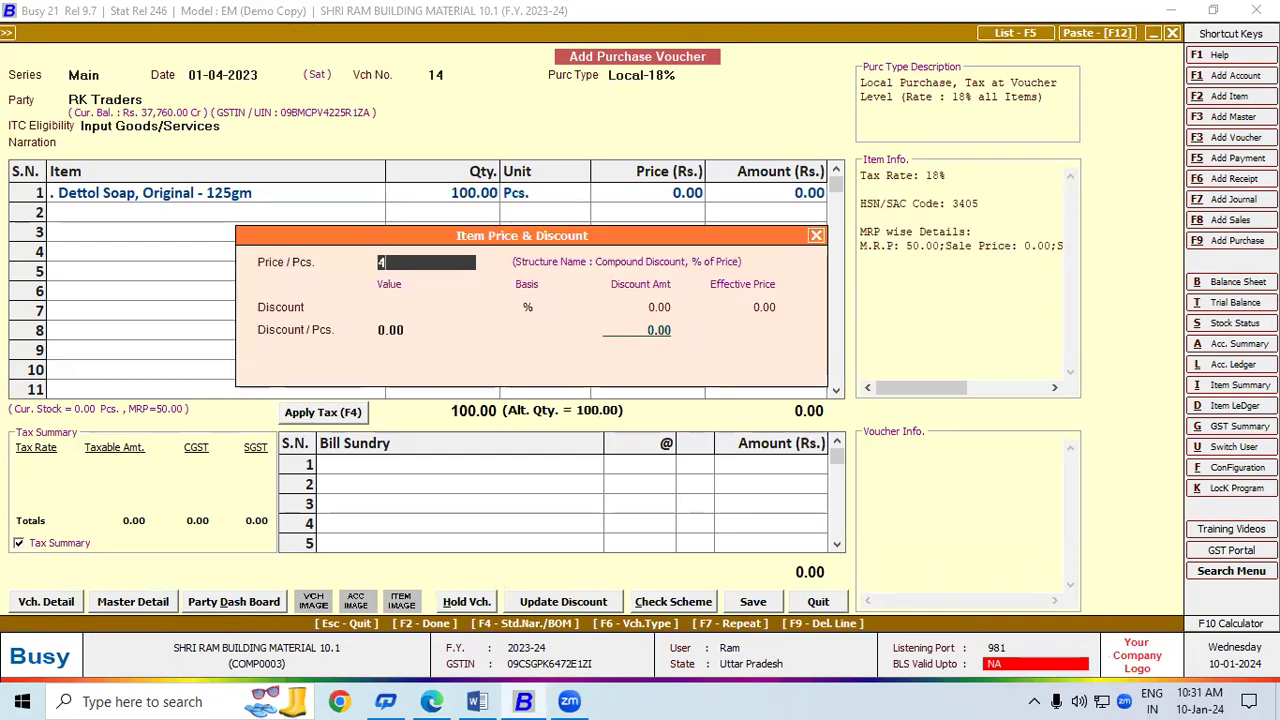
type("8")
key("Return")
key("Return")
key("Return")
key("Return")
key("Return")
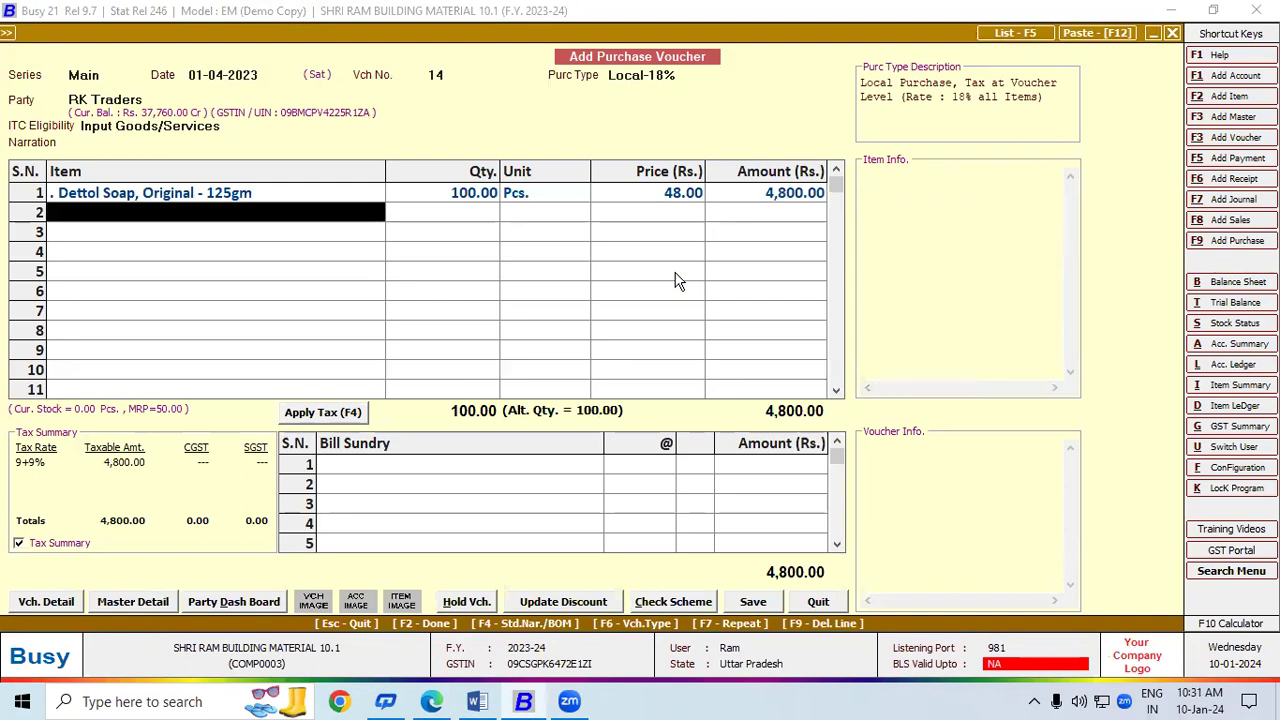
Step: Add ". Dettol Soap, Original - 125gm" as the second item row with an MRP of 52
type("de")
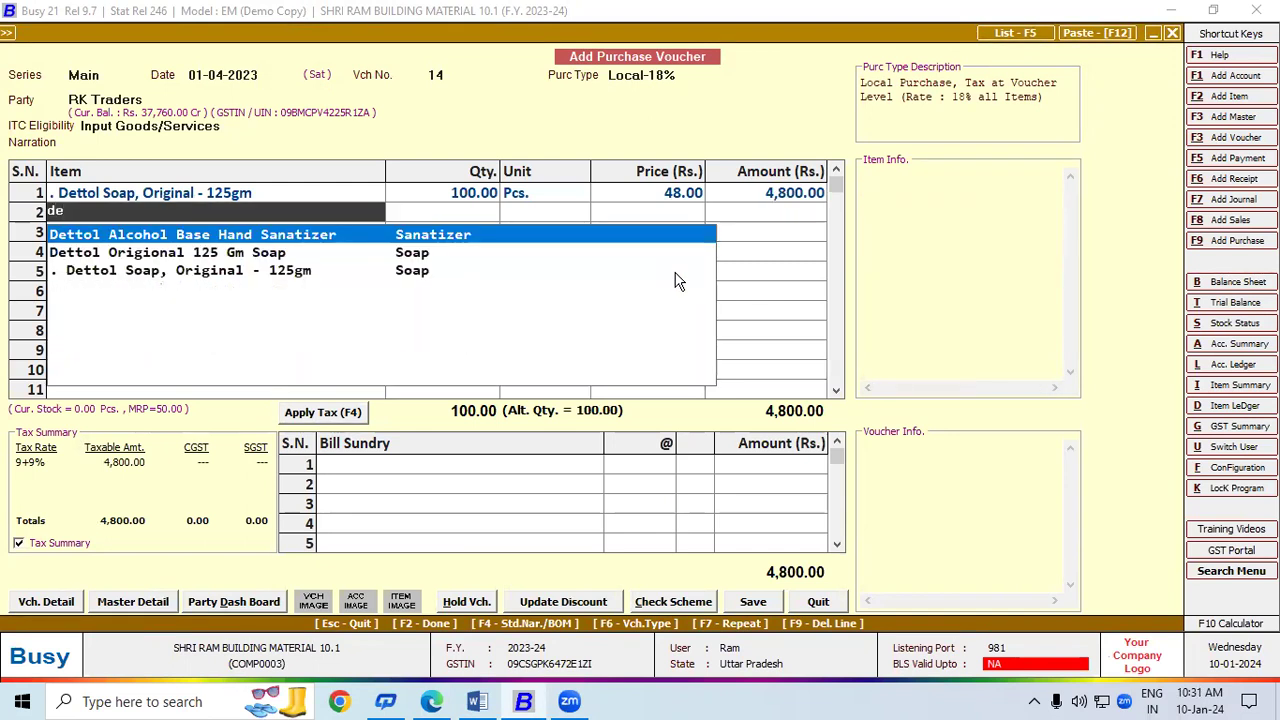
key("Down")
key("Down")
key("Return")
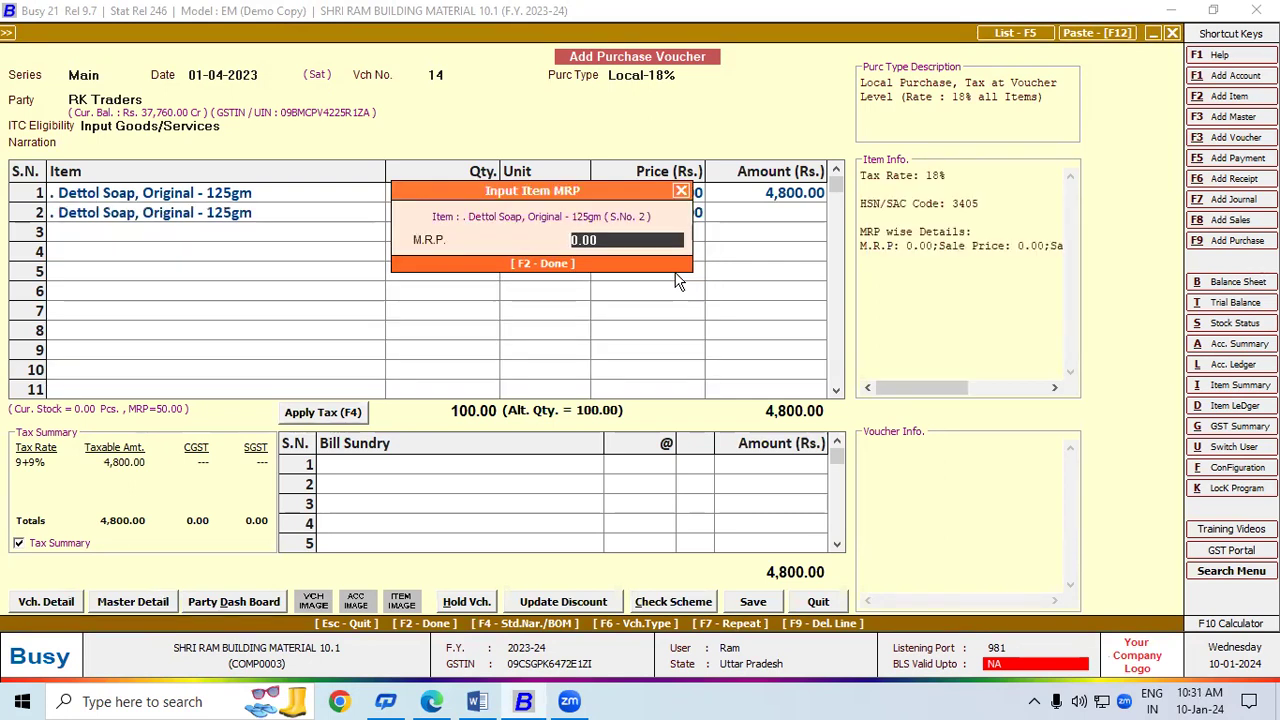
type("52")
key("Return")
Step: Enter quantity 100 and price 50 without discount for the second Dettol Soap row
type("100")
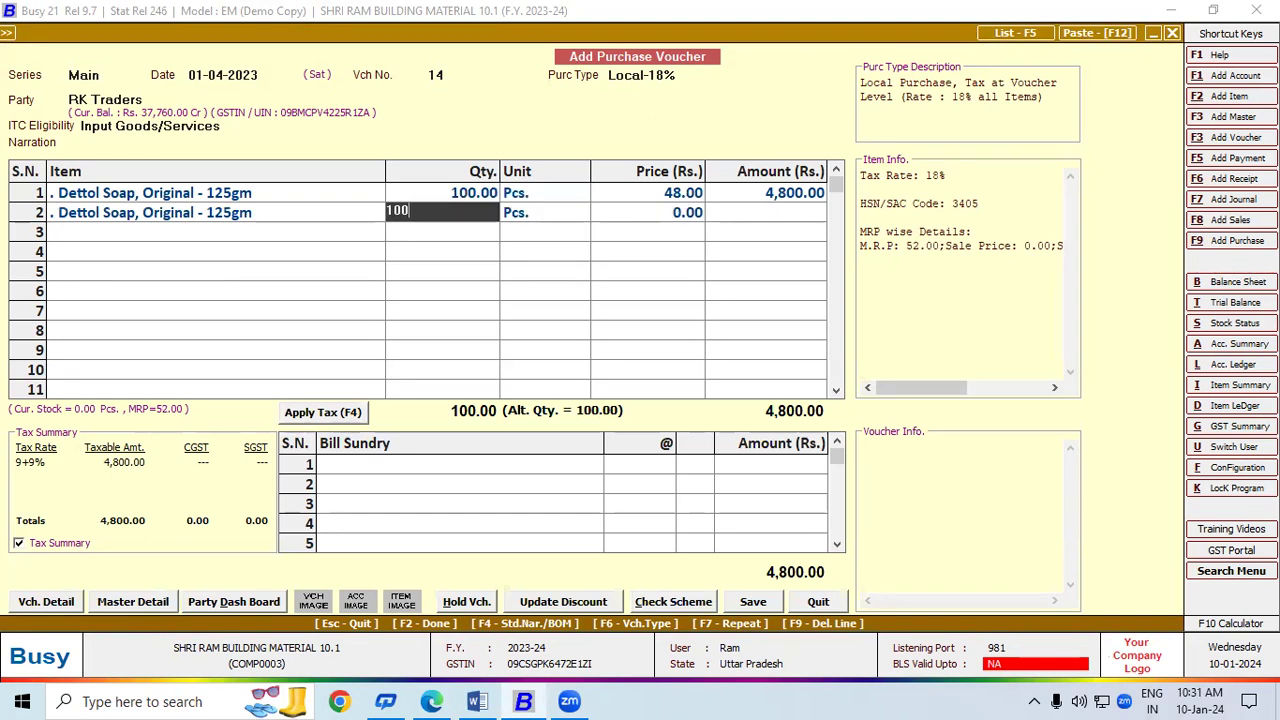
key("Return")
key("Return")
type("4")
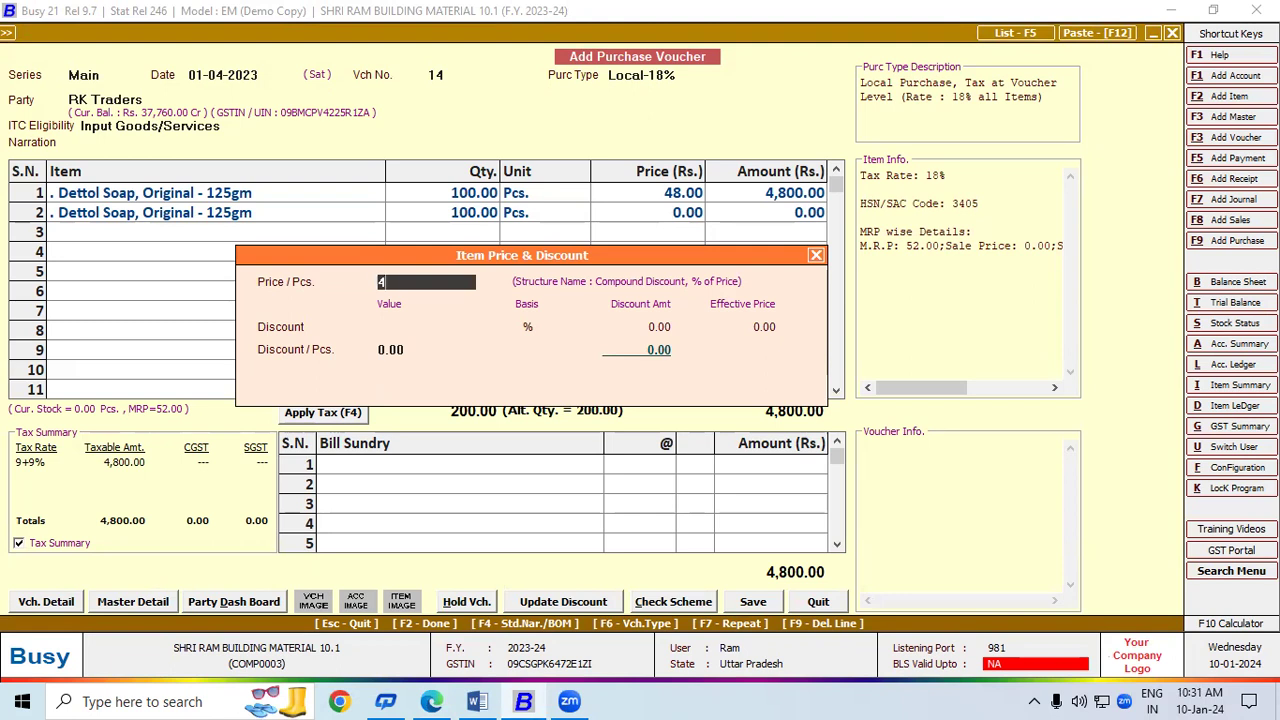
key("Up")
key("Up")
key("Up")
type("50")
key("Return")
key("Return")
key("Return")
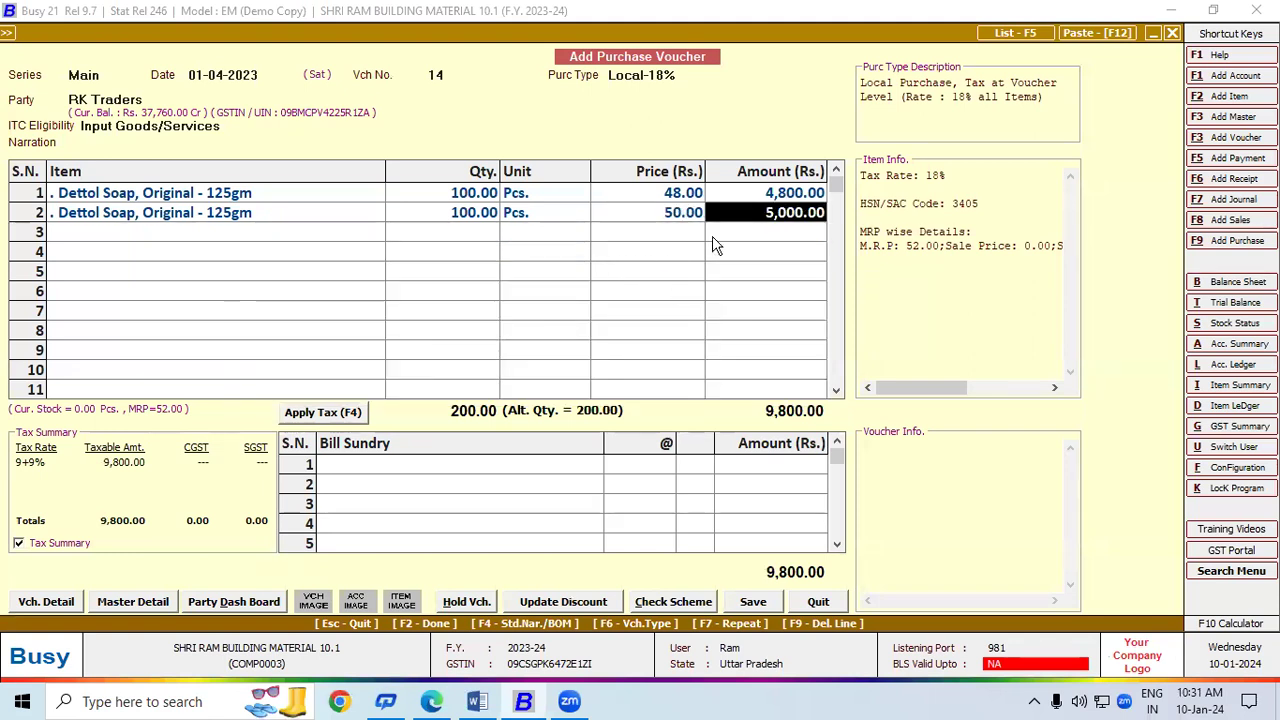
Step: Apply tax to the purchase voucher and start saving it to bring up the GST reporting details
left_click(770, 196)
left_click(773, 214)
left_click(325, 412)
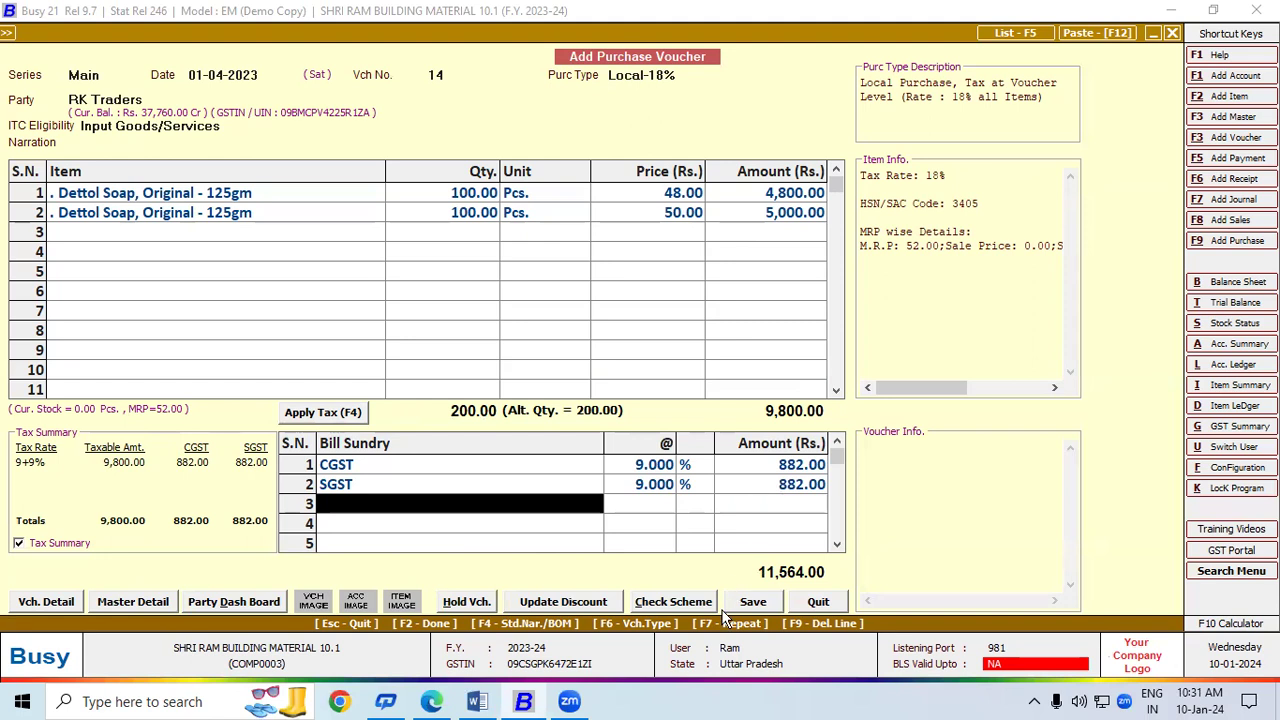
left_click(752, 603)
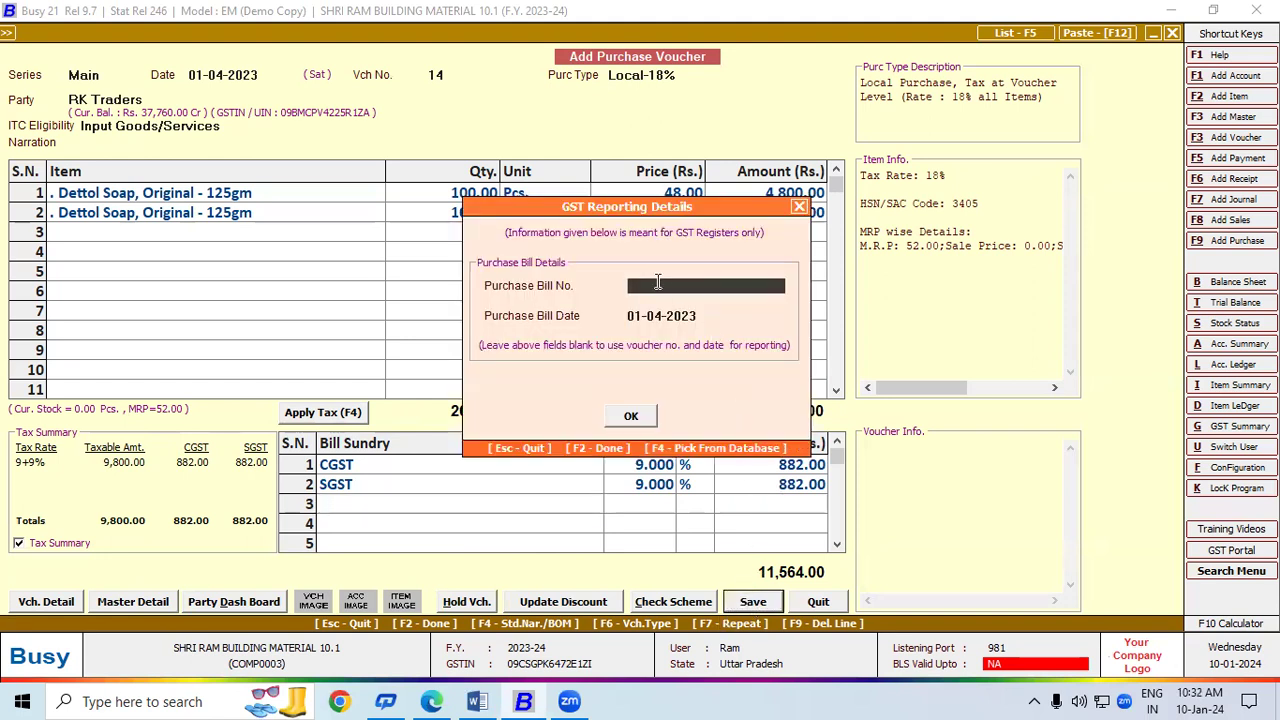
Step: Try to use 2 as the purchase bill number in the GST reporting details
type("2")
left_click(631, 417)
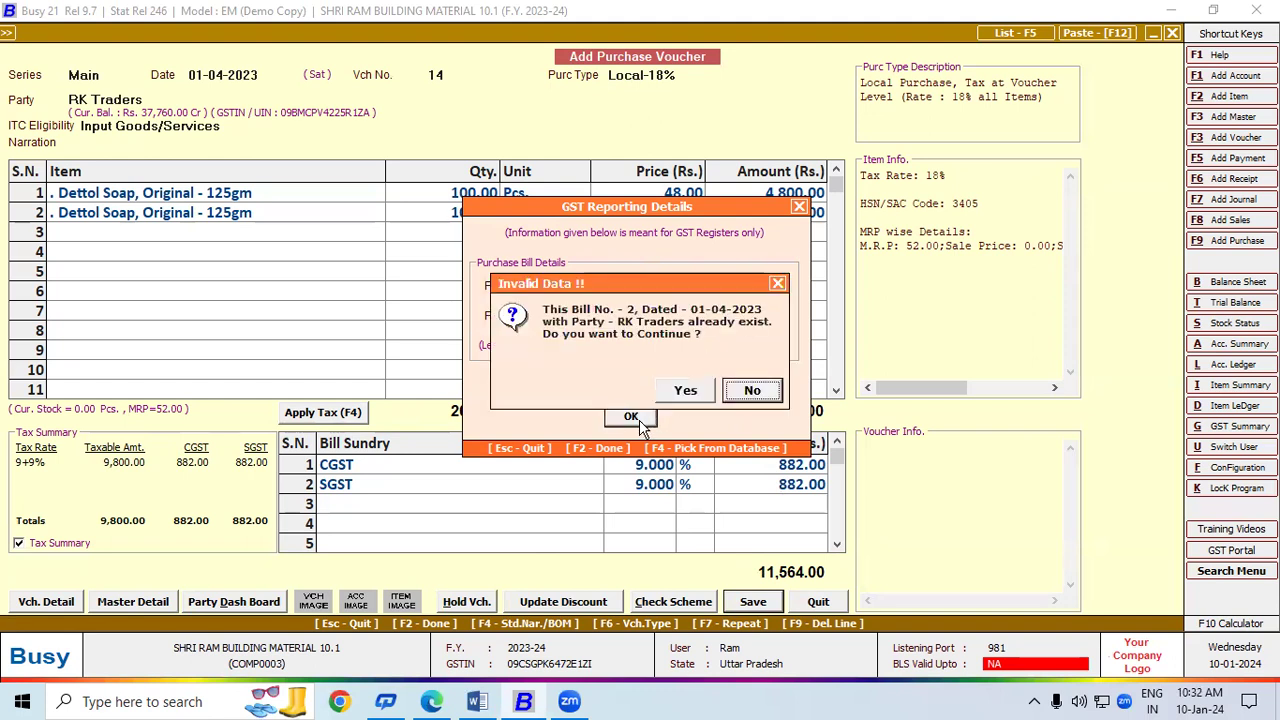
left_click_drag(651, 275, 638, 203)
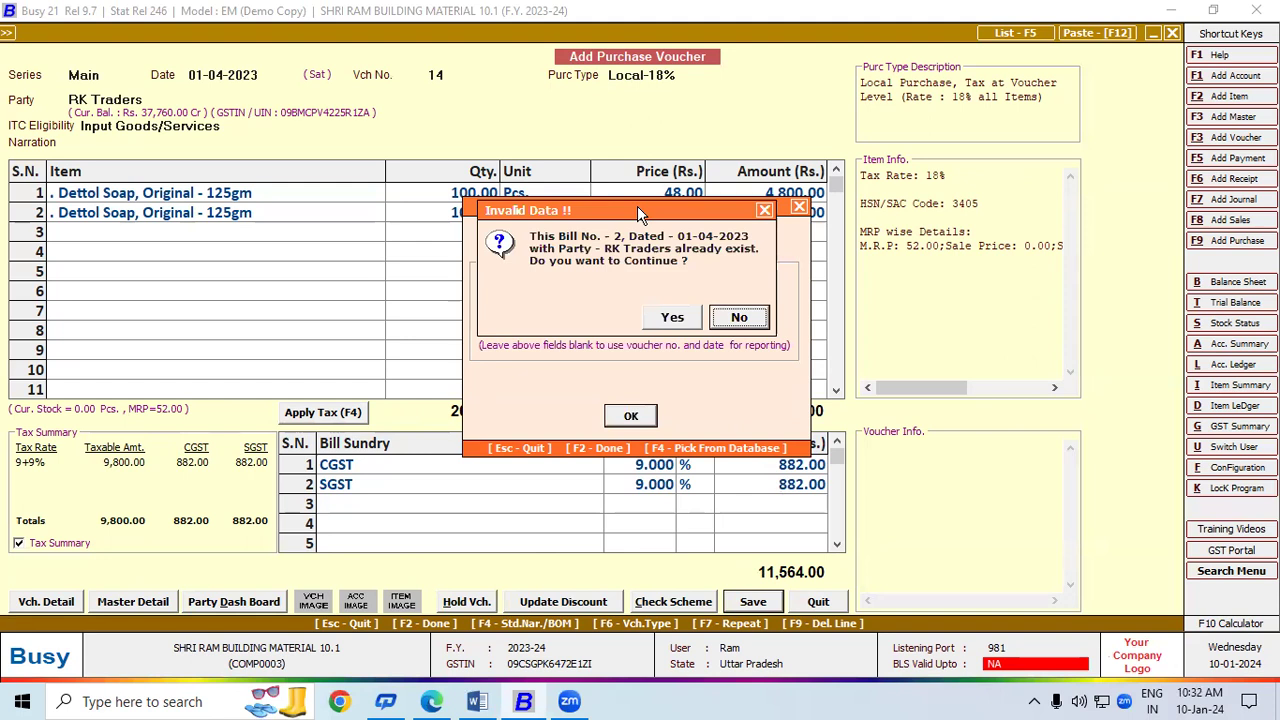
left_click(765, 213)
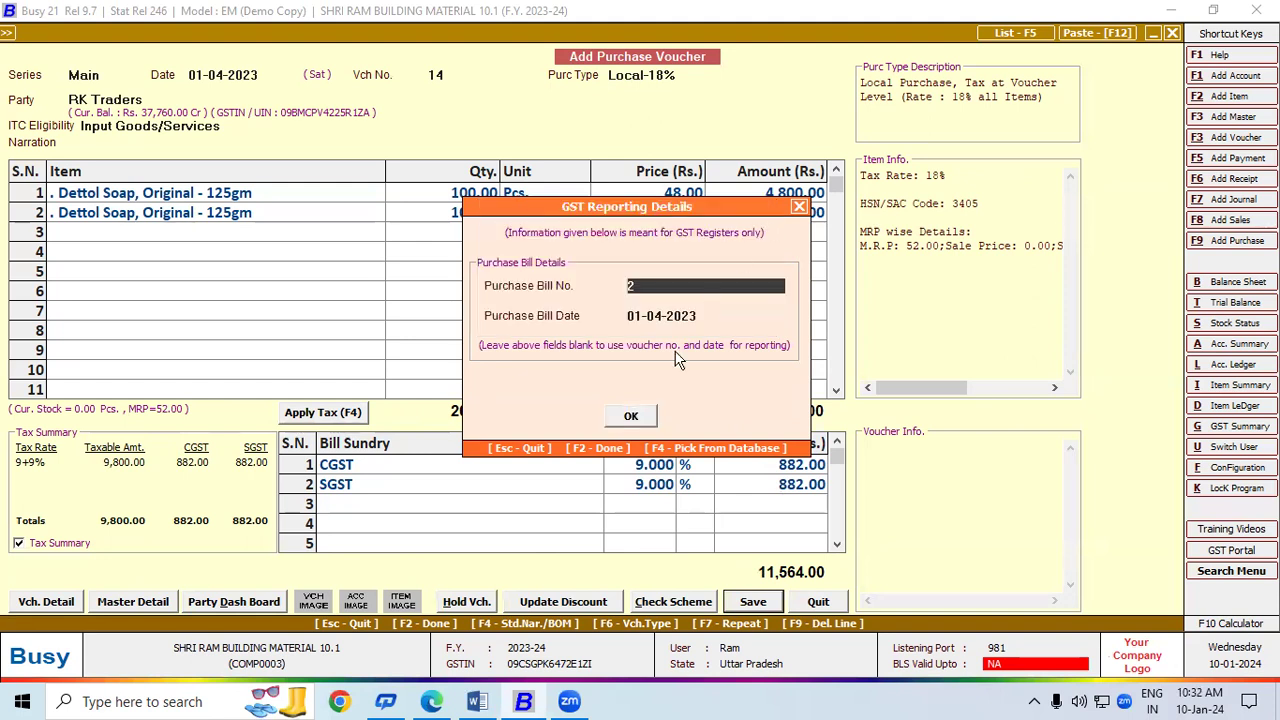
Step: Look up the invoice number in the header of the R K Traders invoice, and return to Busy
left_click(433, 703)
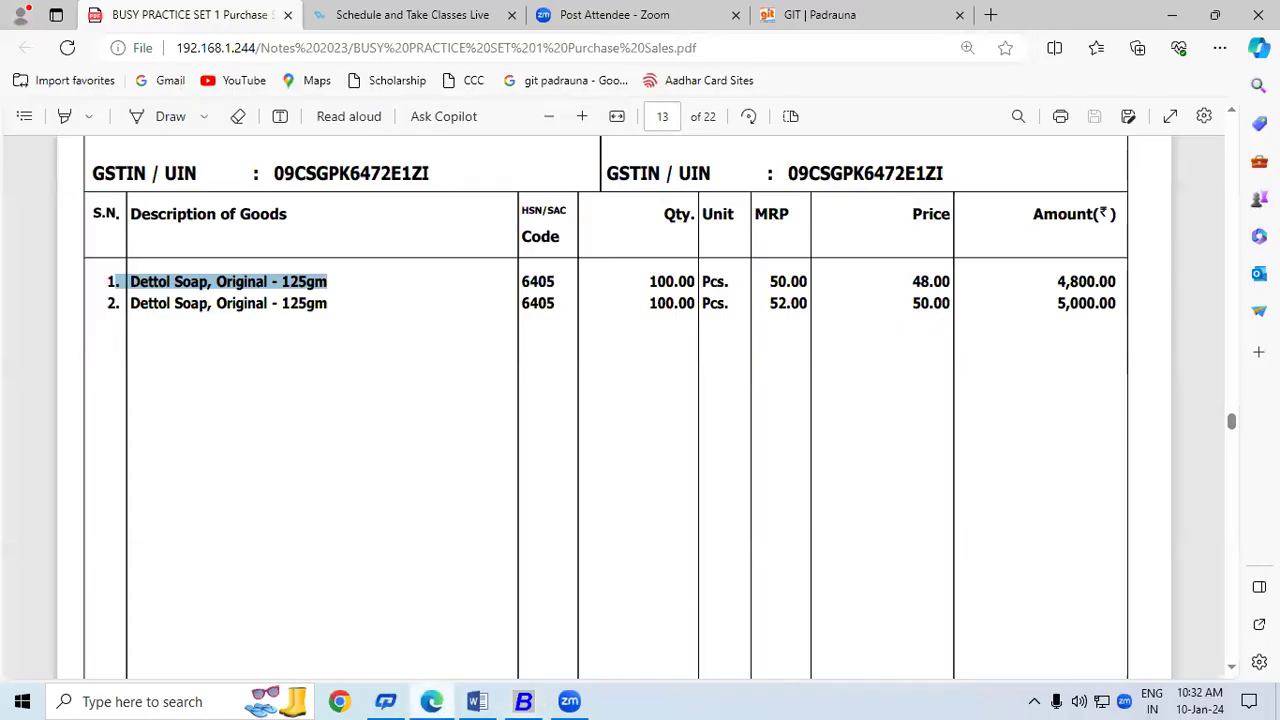
scroll(1237, 118, "up", 3)
scroll(1237, 118, "up", 1)
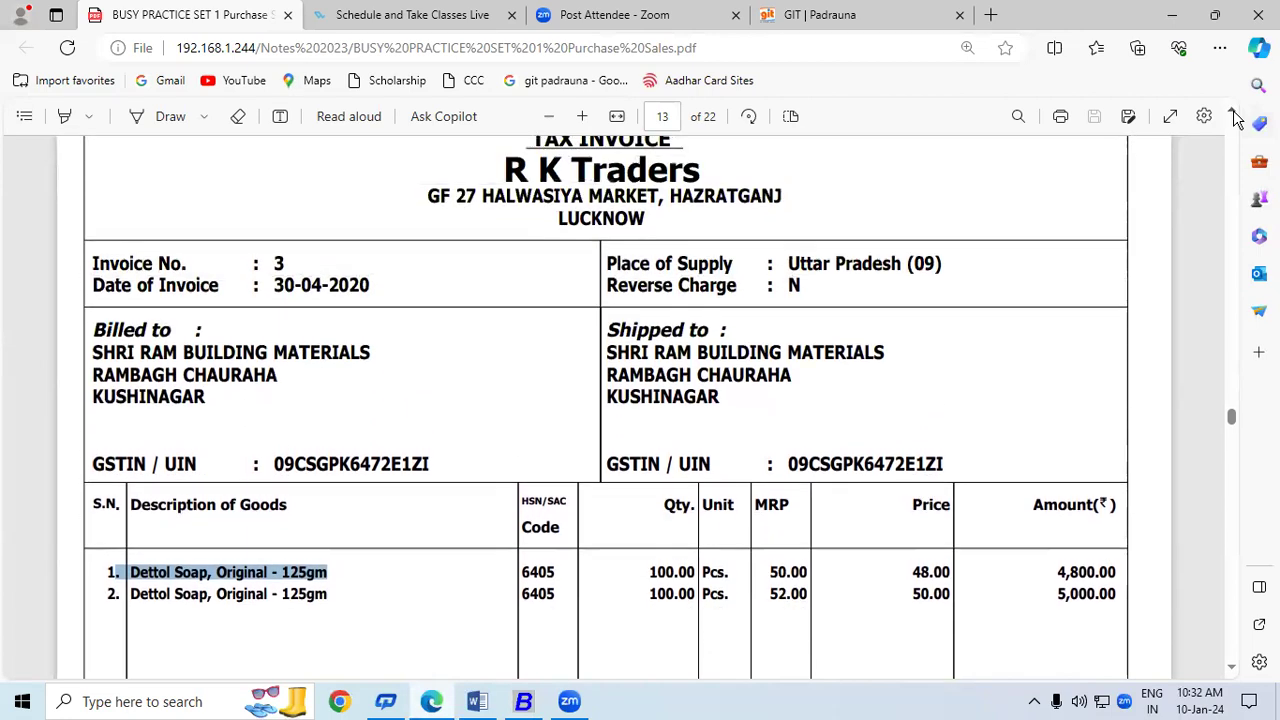
left_click(281, 263)
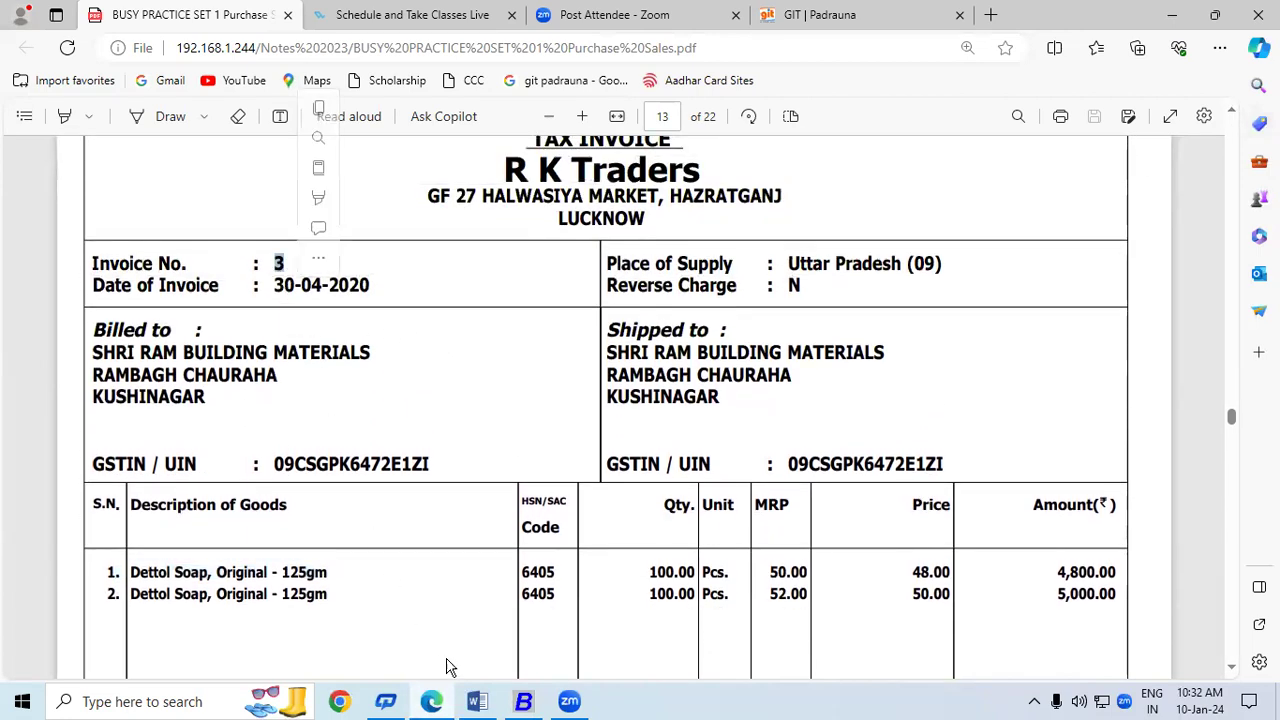
left_click(523, 701)
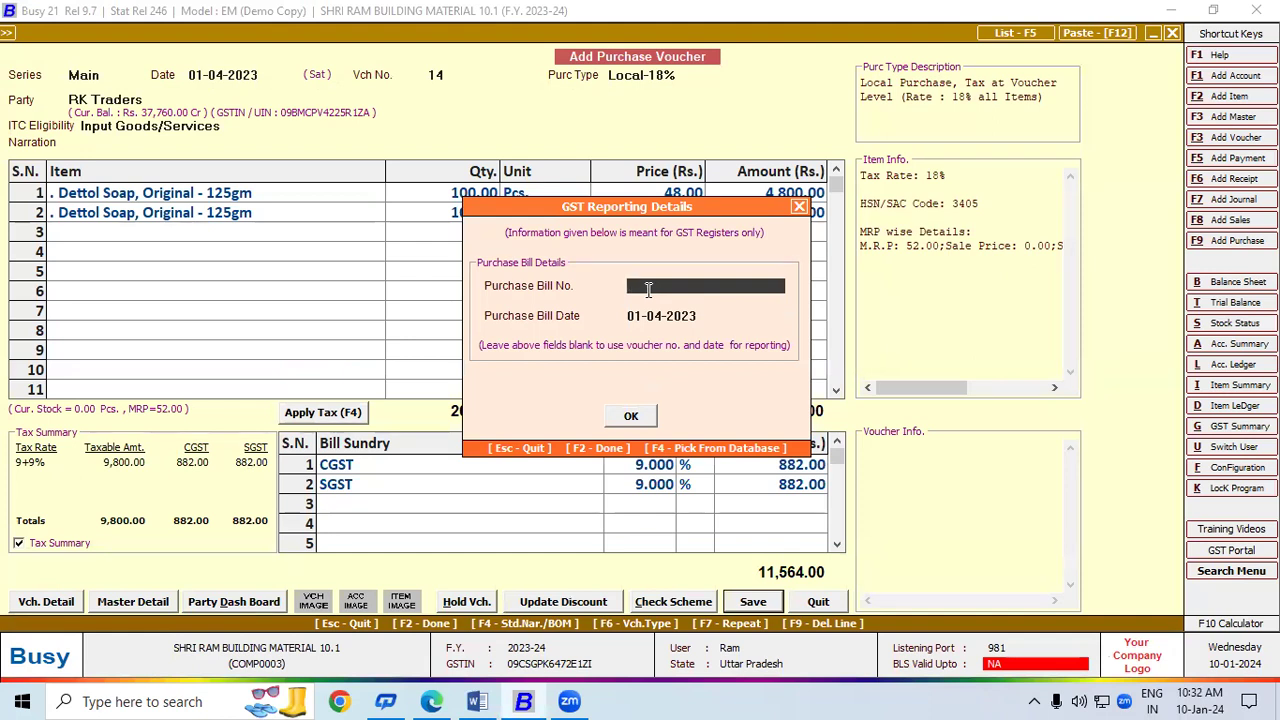
Step: Set the purchase bill number to 3, accept the bill-by-bill adjustment as a new reference and finish saving the voucher
type("3")
key("Return")
key("Return")
key("Return")
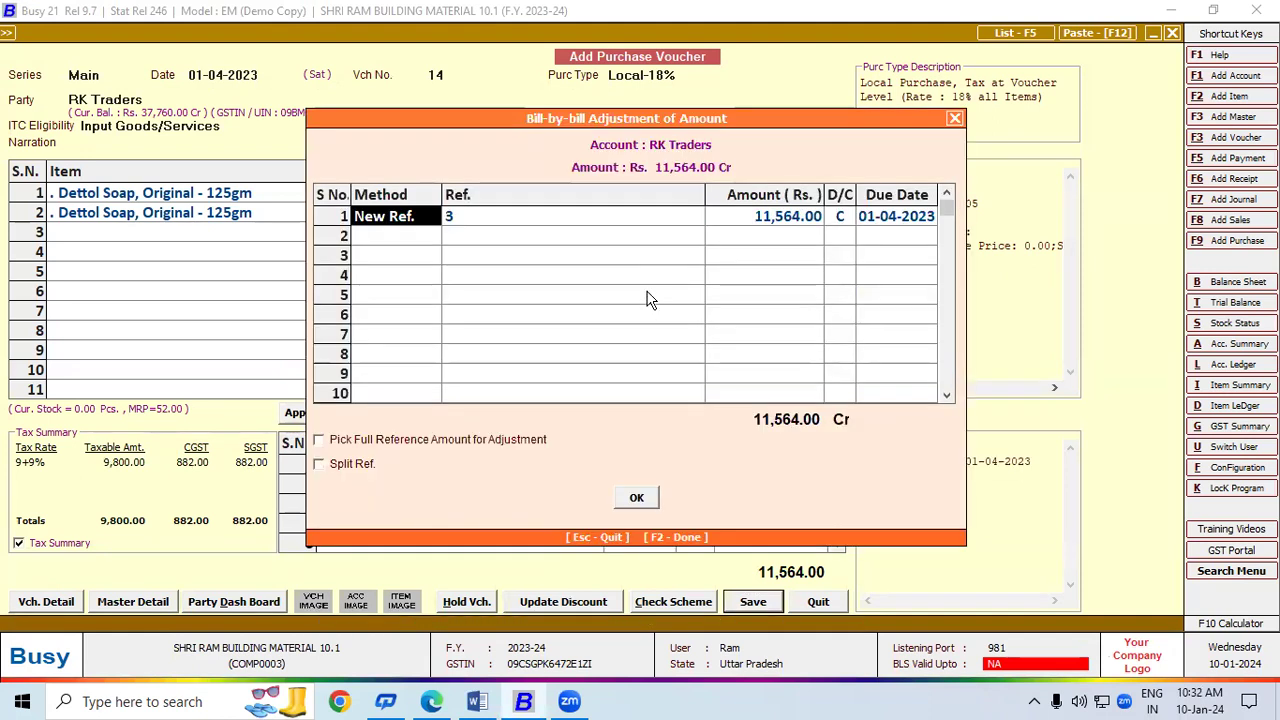
left_click(636, 498)
left_click(644, 596)
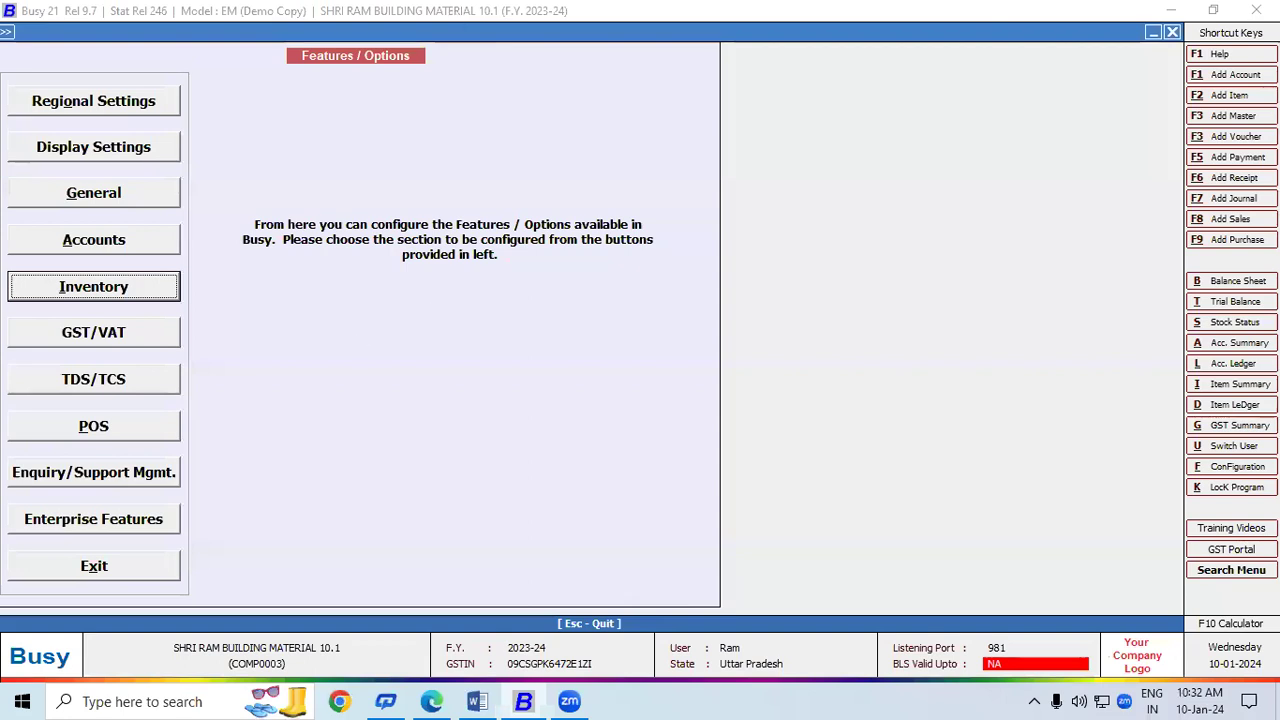
Step: Start a new sales voucher dated 01-04-2023 with Cash as the party
left_click(1222, 219)
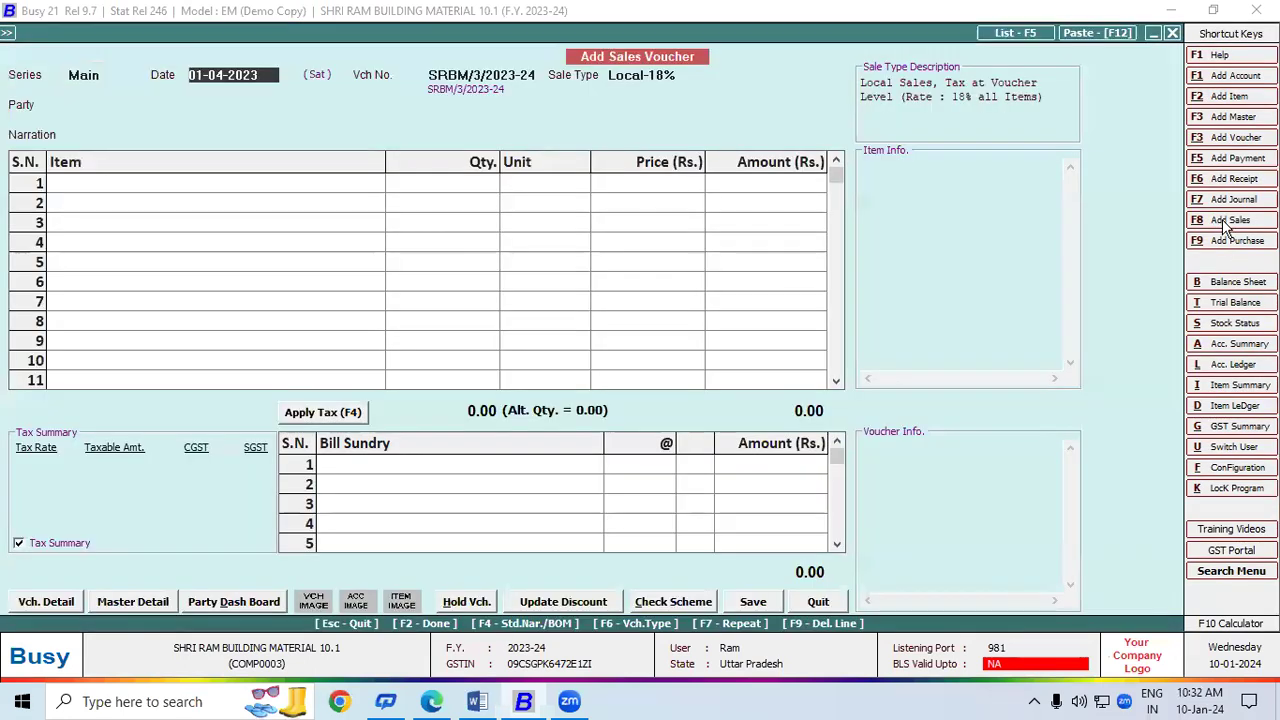
key("Return")
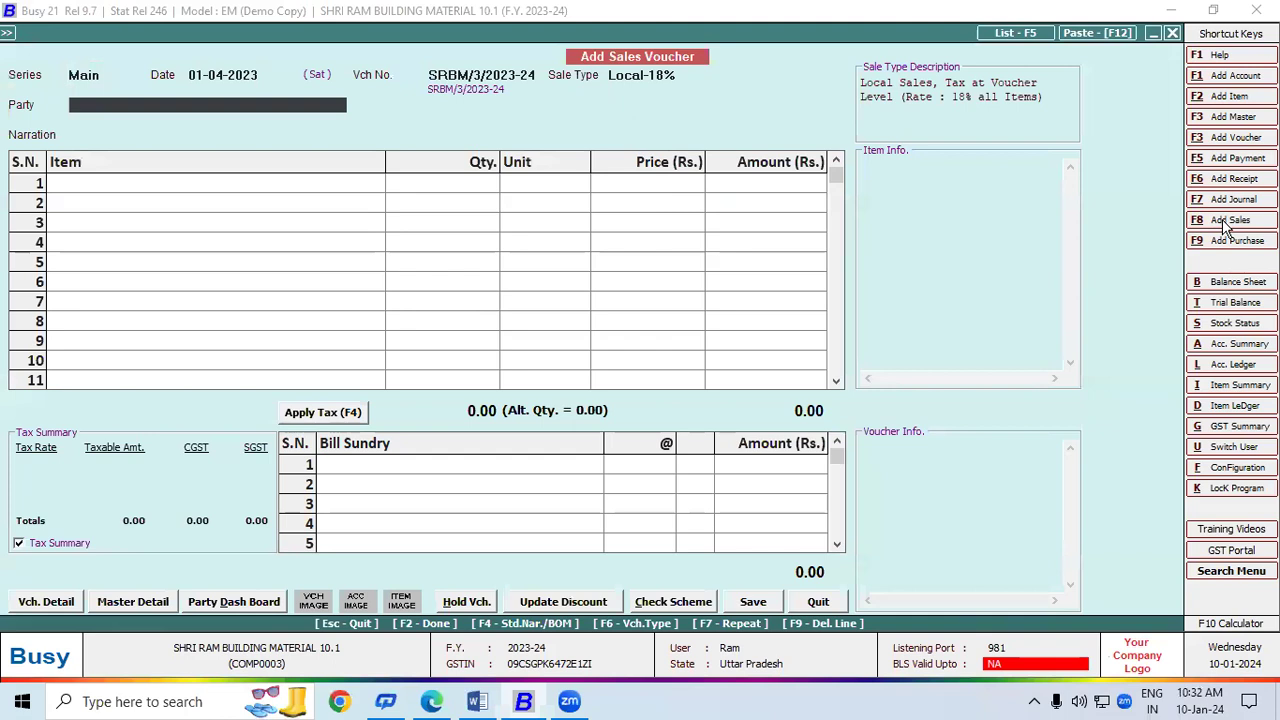
type("ca")
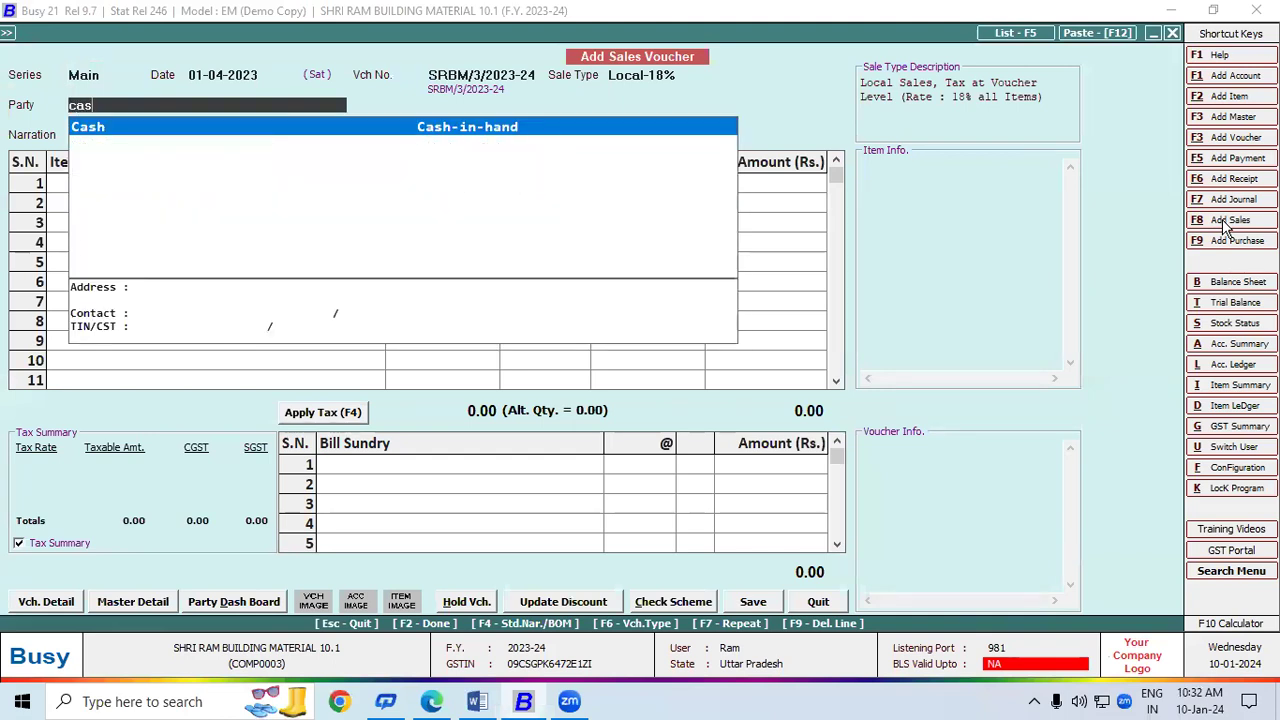
type("s")
key("Return")
key("Return")
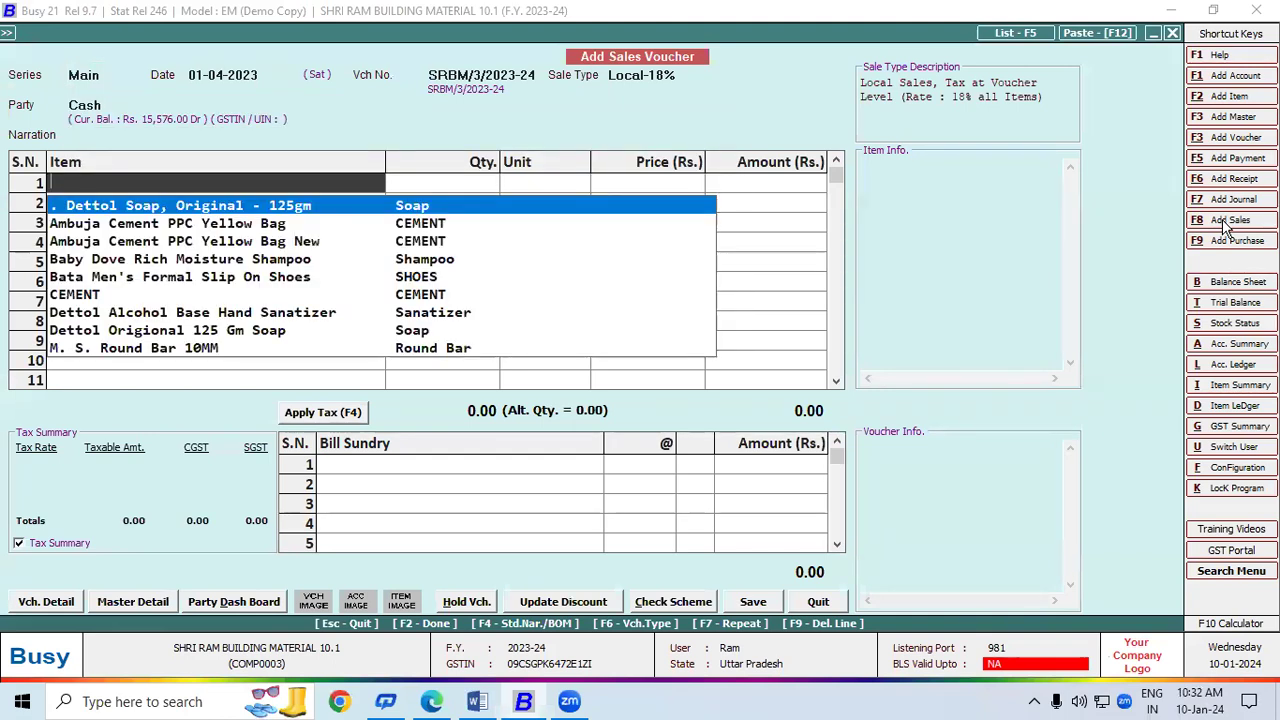
Step: Add the item Dettol Soap, Original - 125gm from the 50.00 MRP stock, with quantity 50 Pcs. and price 50
key("Return")
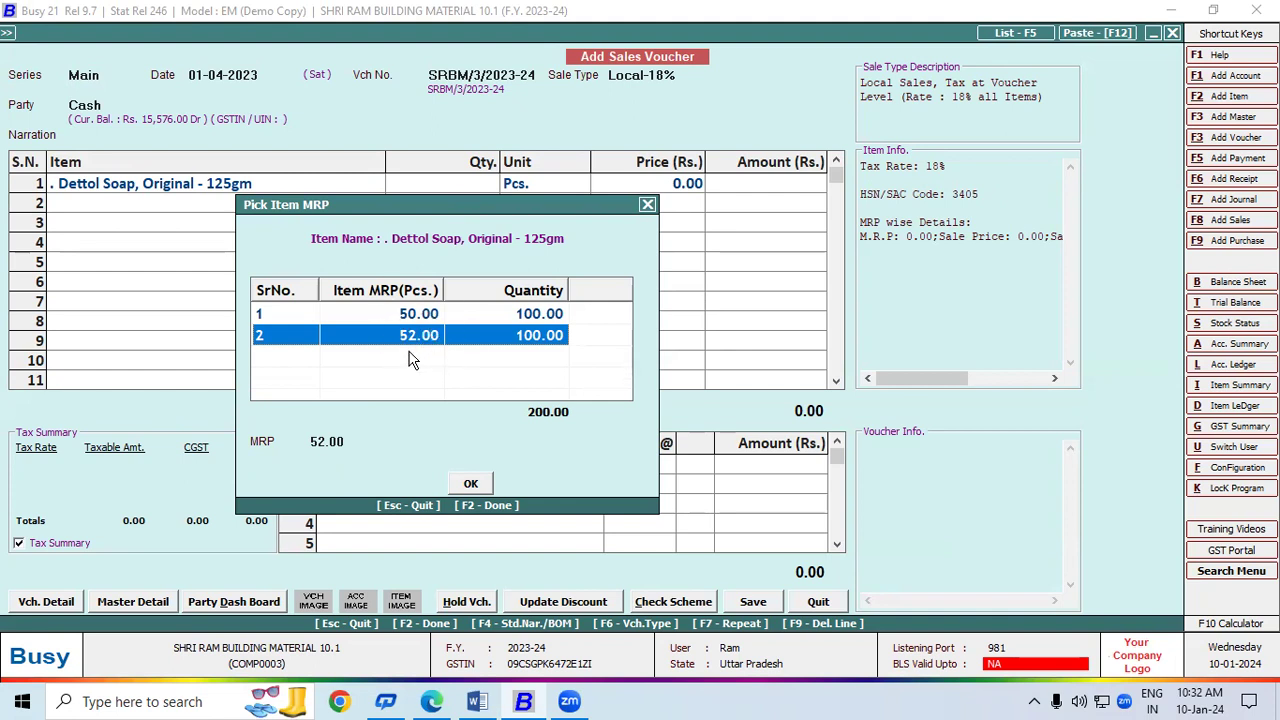
left_click(410, 316)
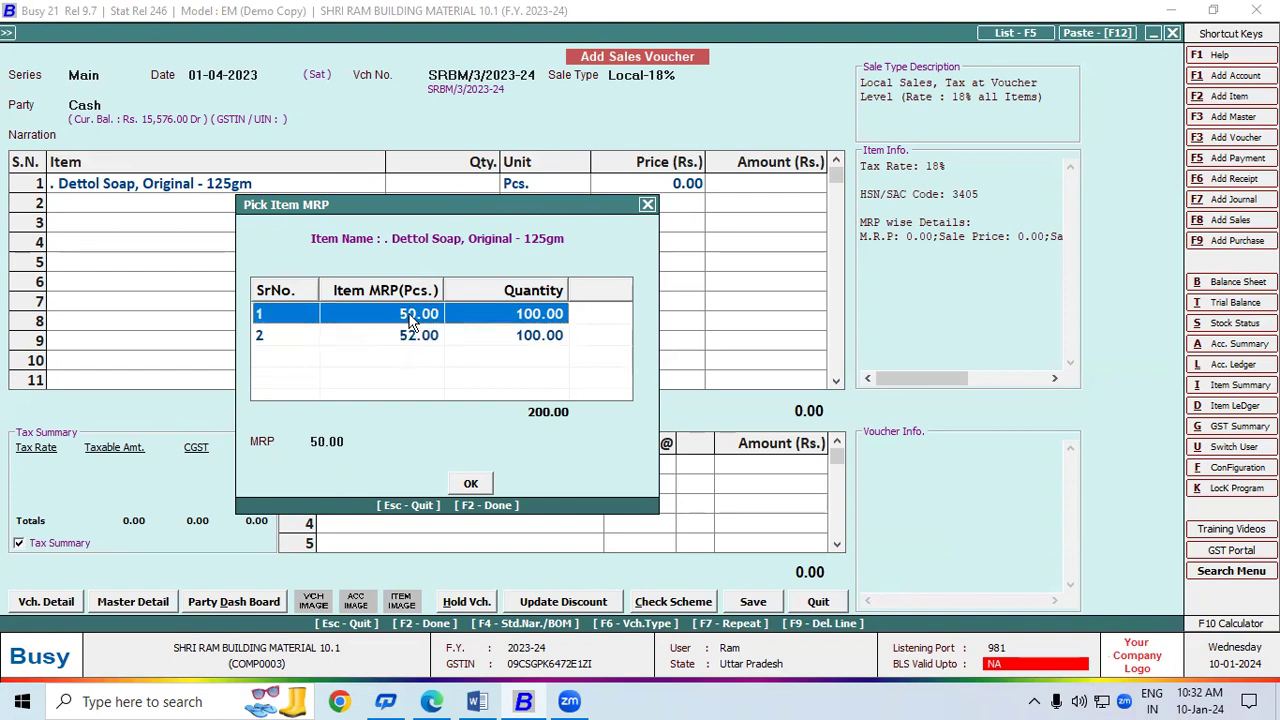
key("Return")
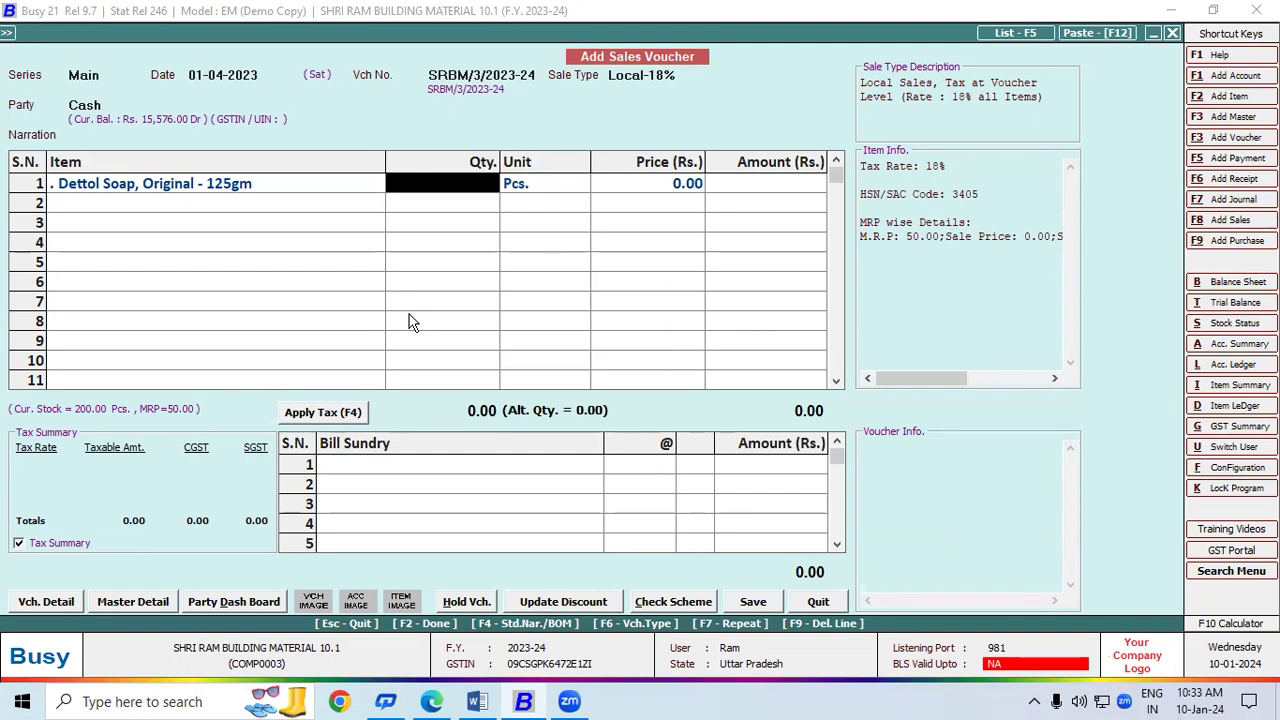
type("50")
key("Return")
key("Return")
type("50")
key("Return")
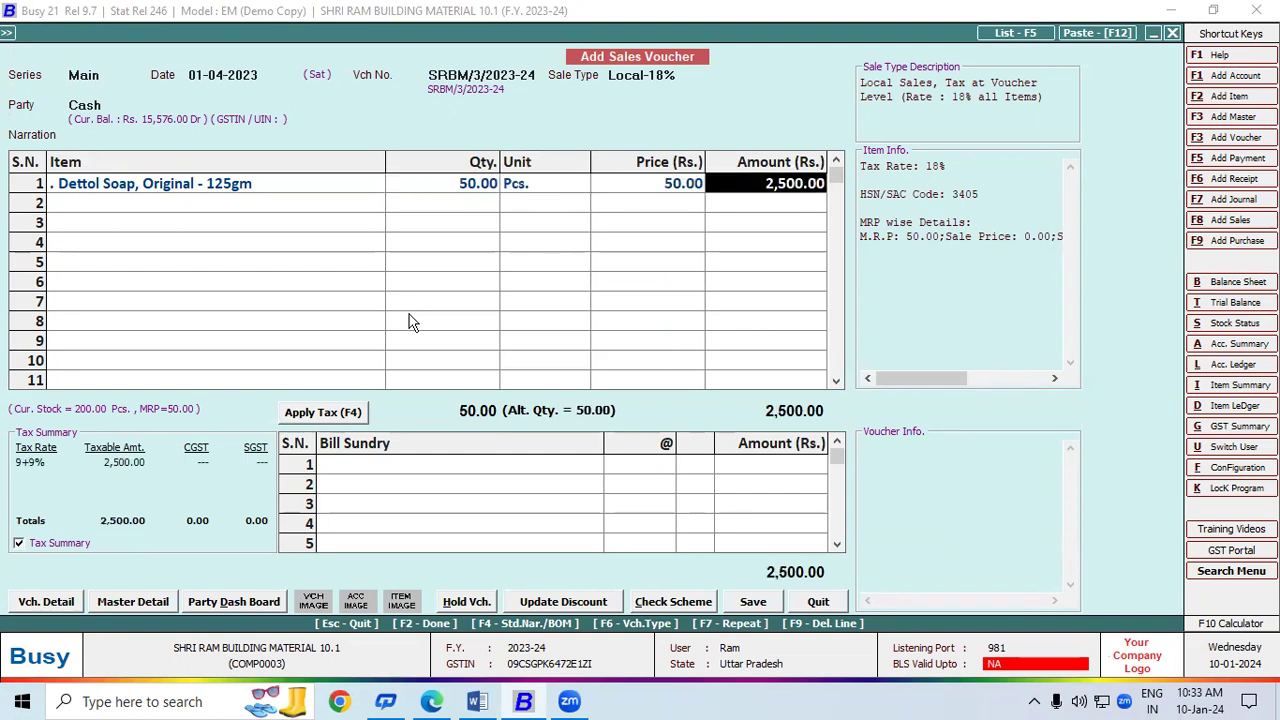
key("Return")
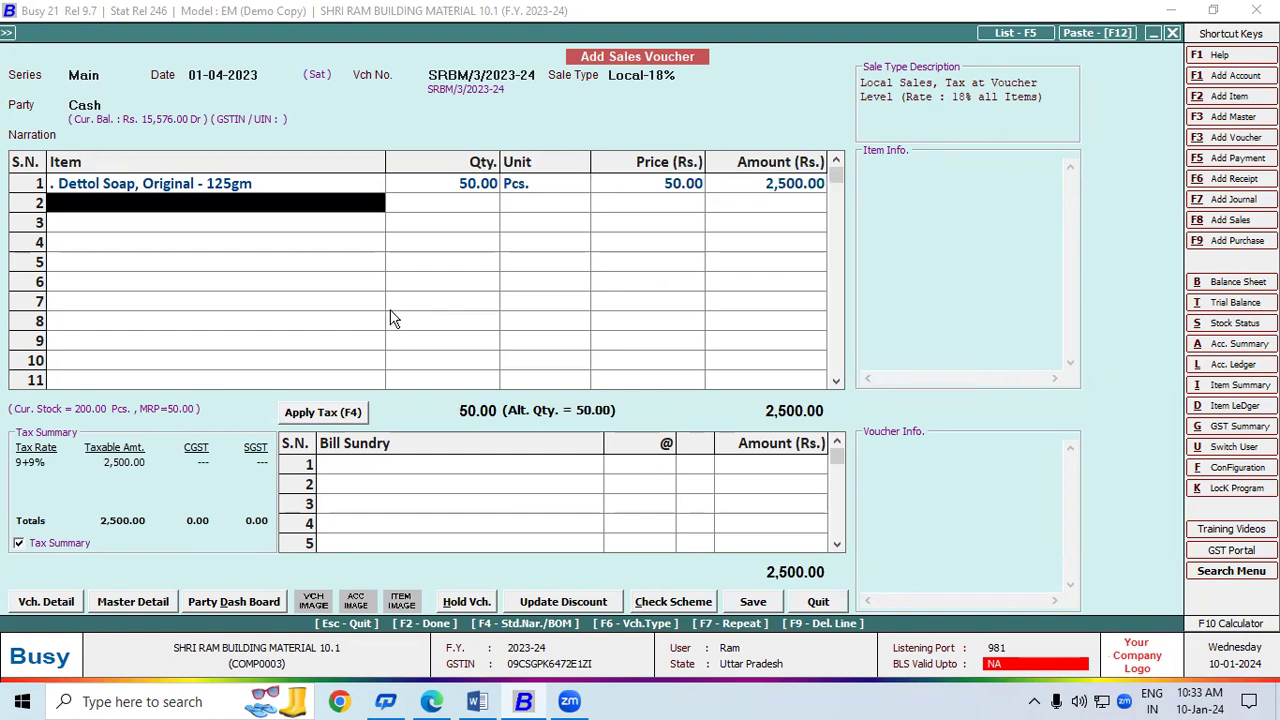
Step: Apply the tax to the sales voucher and save it with TIRUPATI as the transport
left_click(330, 413)
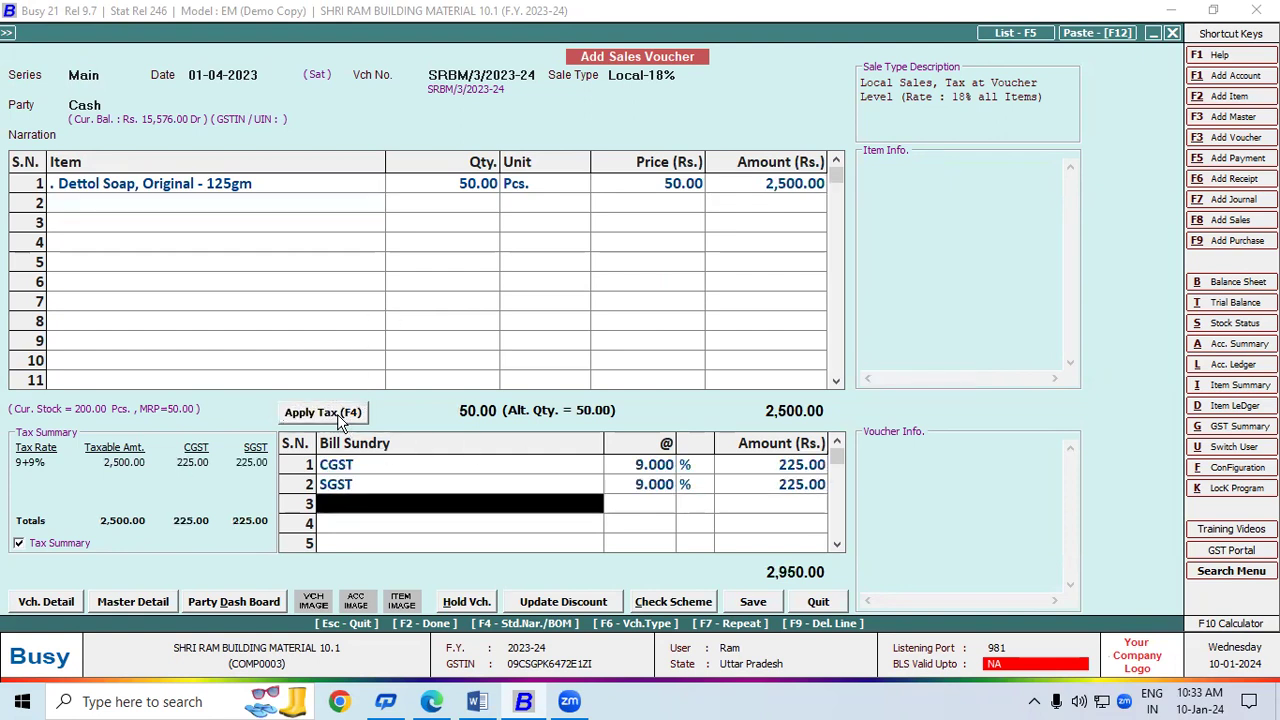
left_click(757, 606)
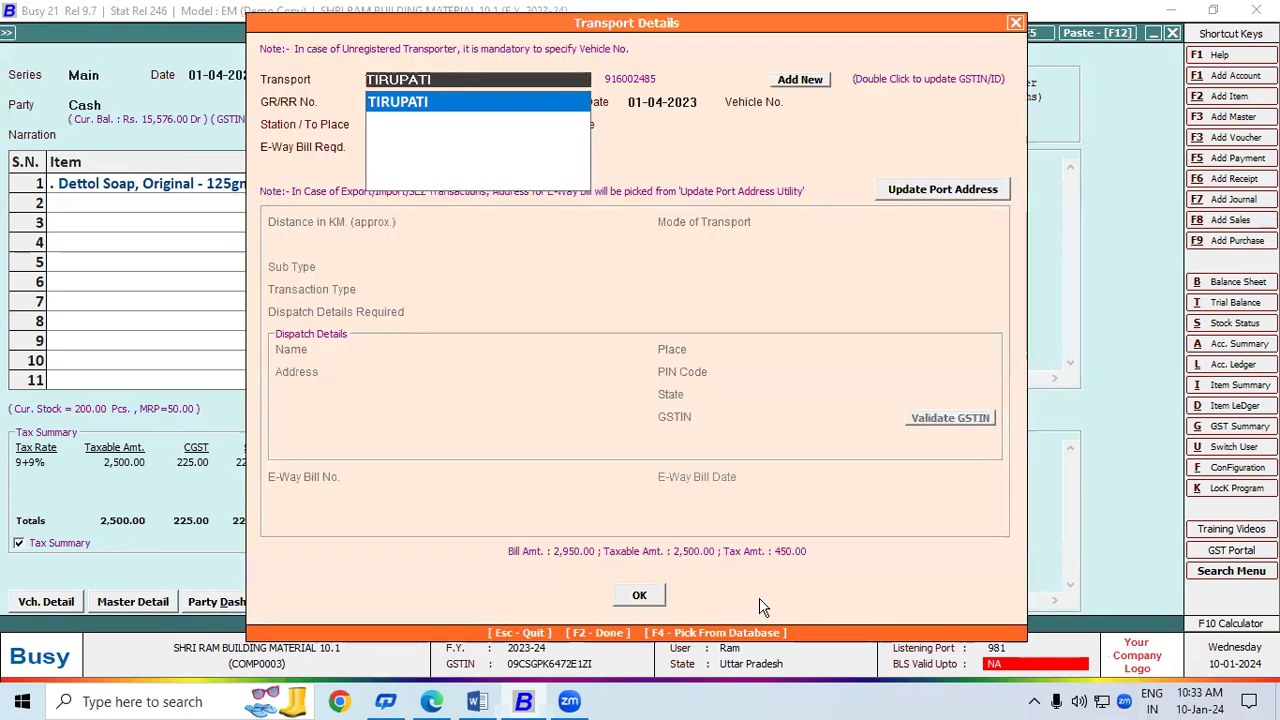
left_click(646, 598)
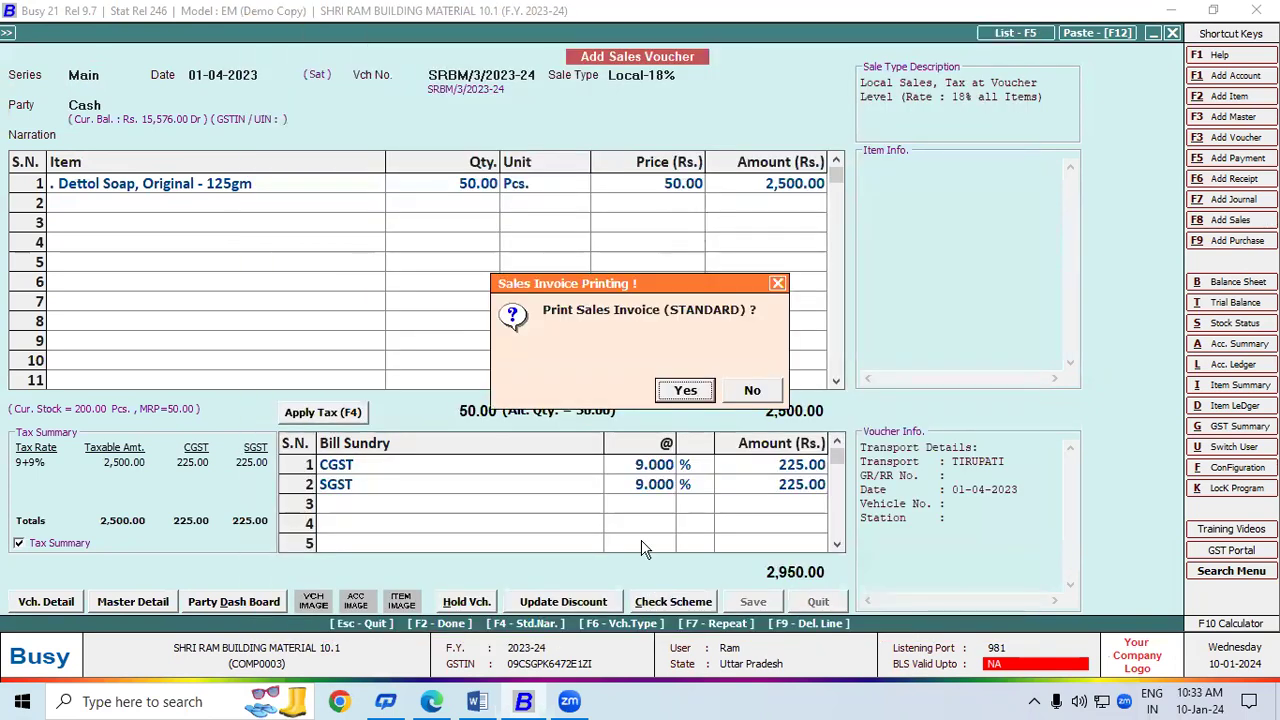
Step: Preview the sales invoice in the STANDARD print format and check its item columns
left_click(672, 389)
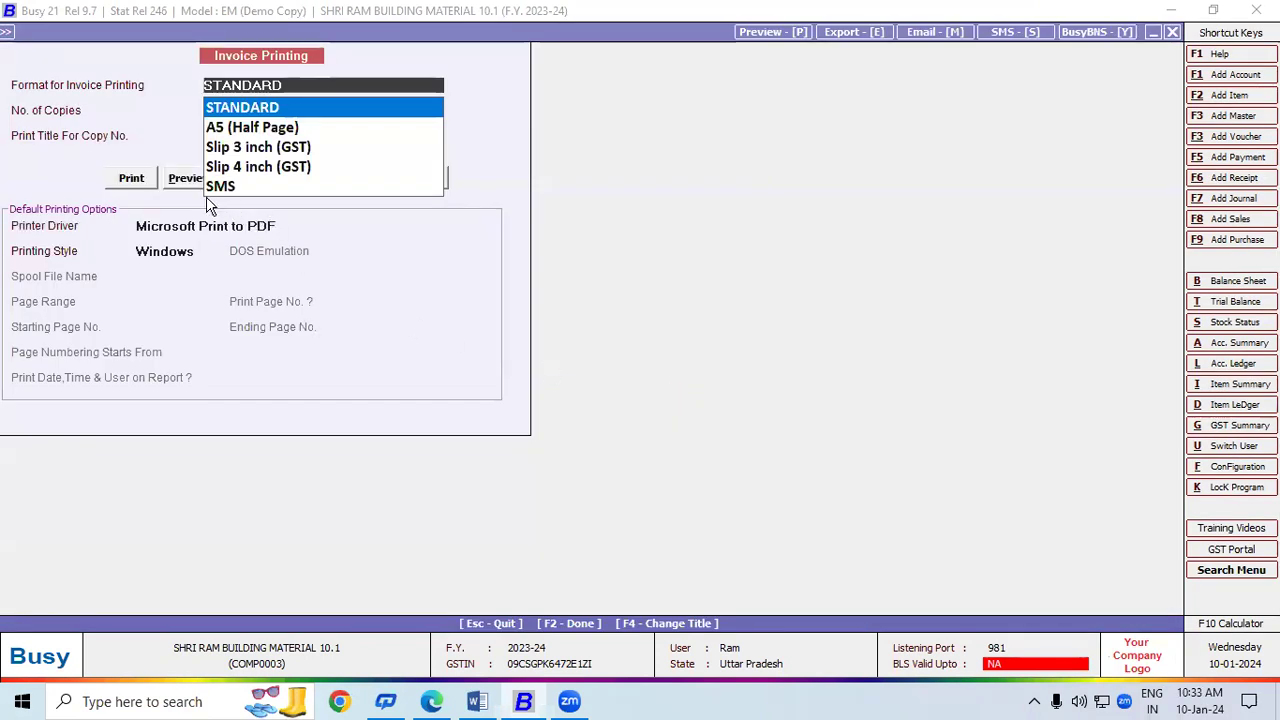
left_click(185, 180)
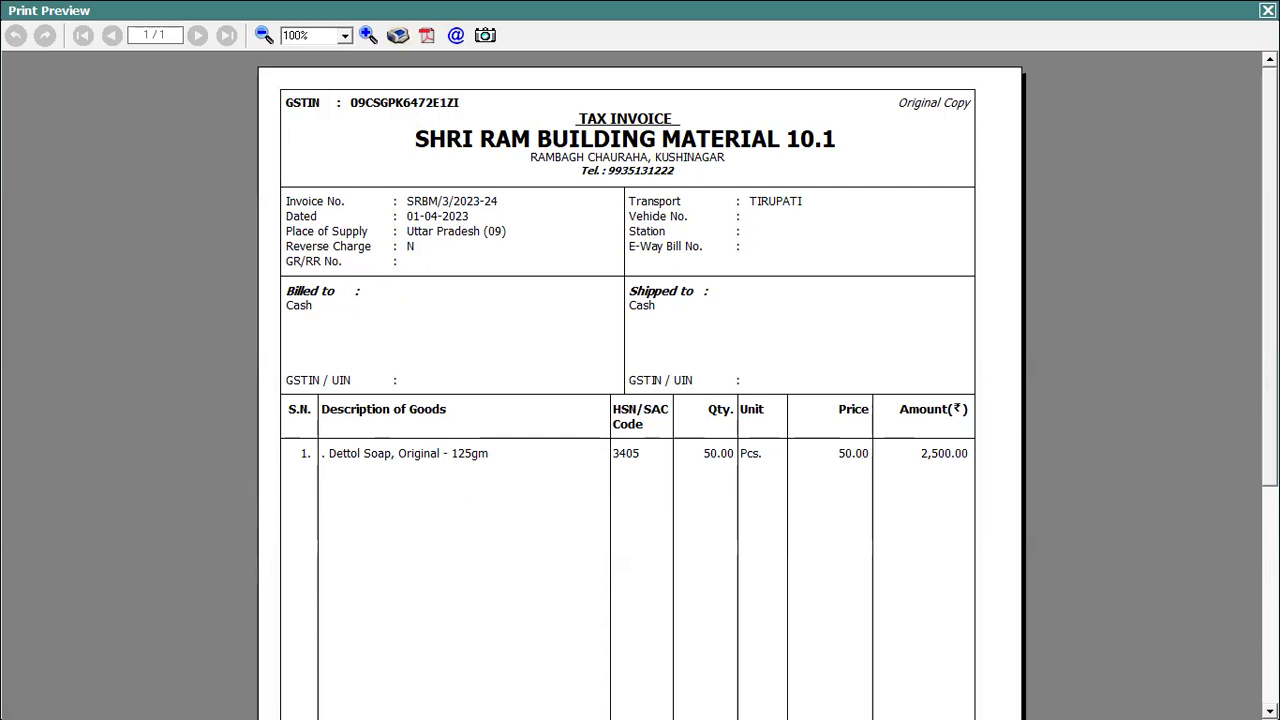
scroll(640, 390, "down", 3)
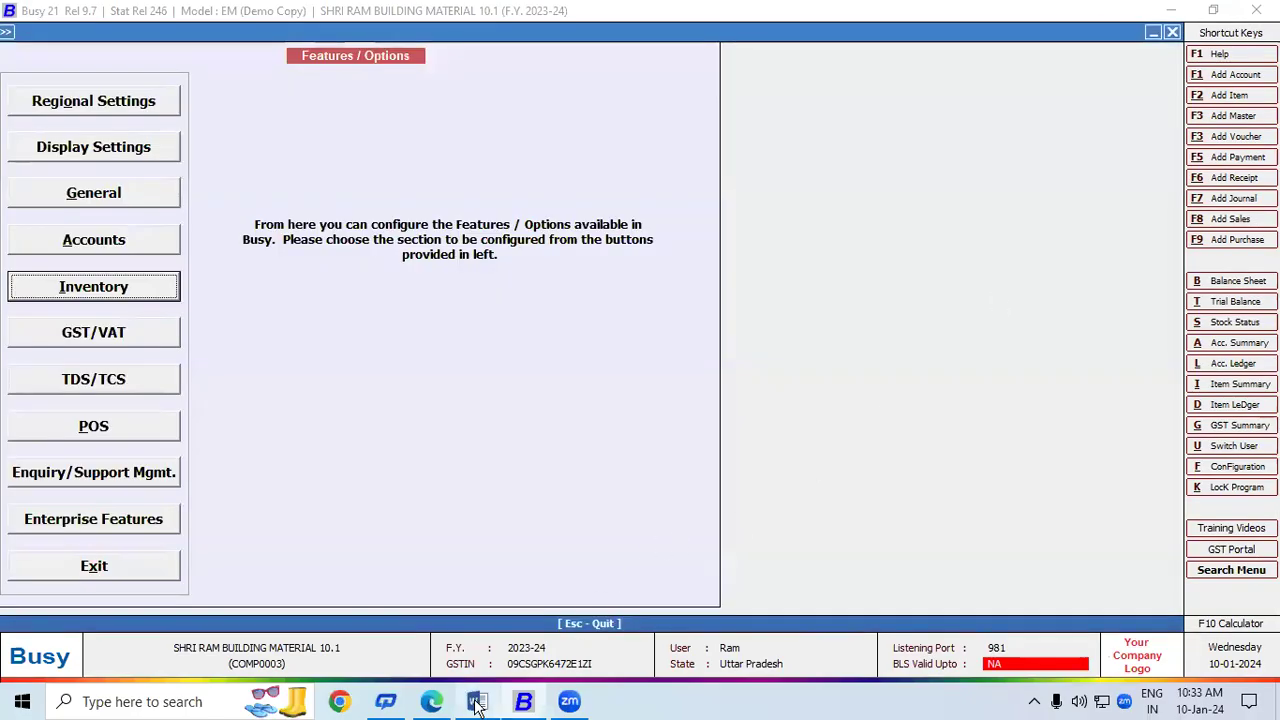
Step: Switch to the Word notes and read the instructions for printing the MRP column on sale invoices
left_click(477, 701)
left_click_drag(133, 300, 399, 300)
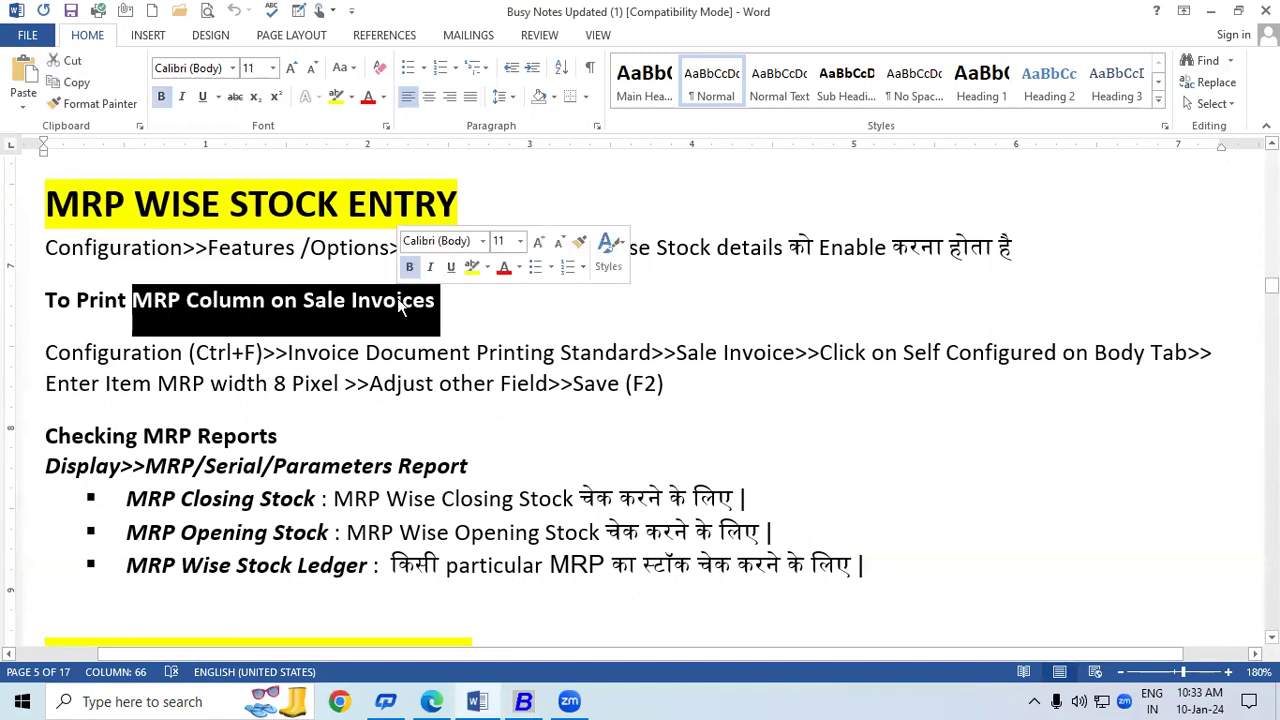
left_click(270, 318)
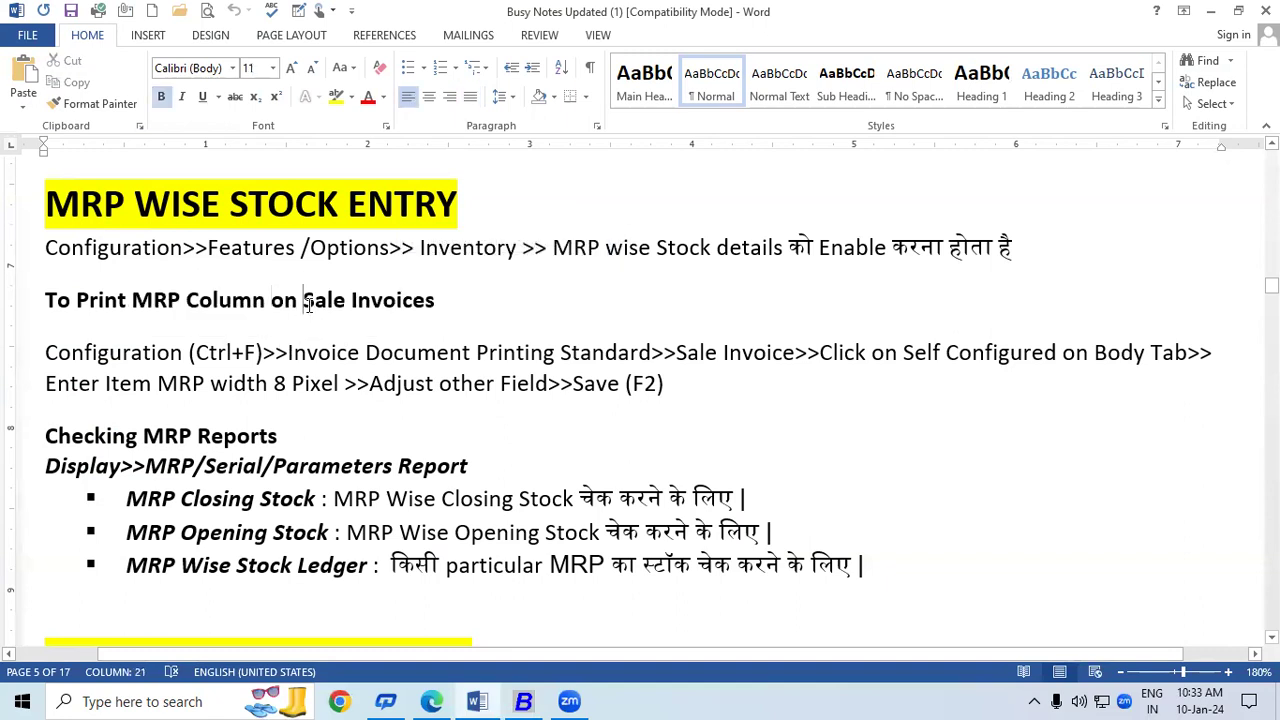
left_click_drag(308, 305, 440, 305)
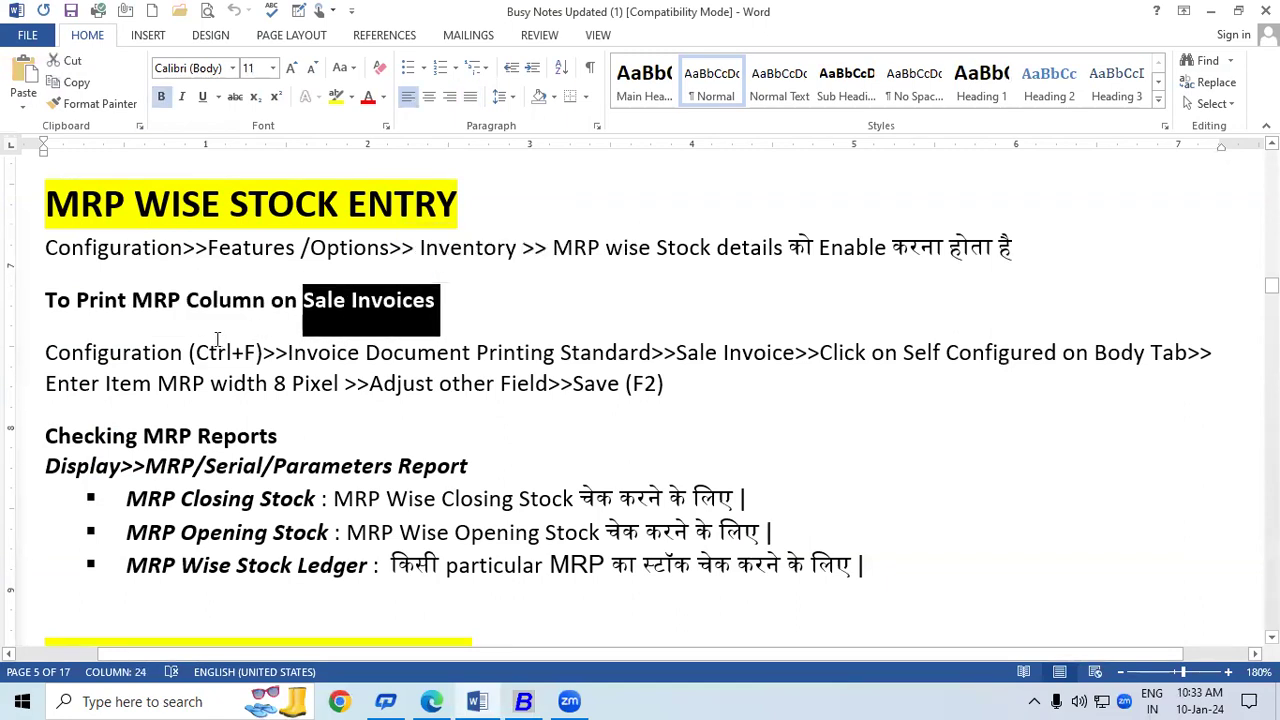
left_click_drag(197, 353, 258, 353)
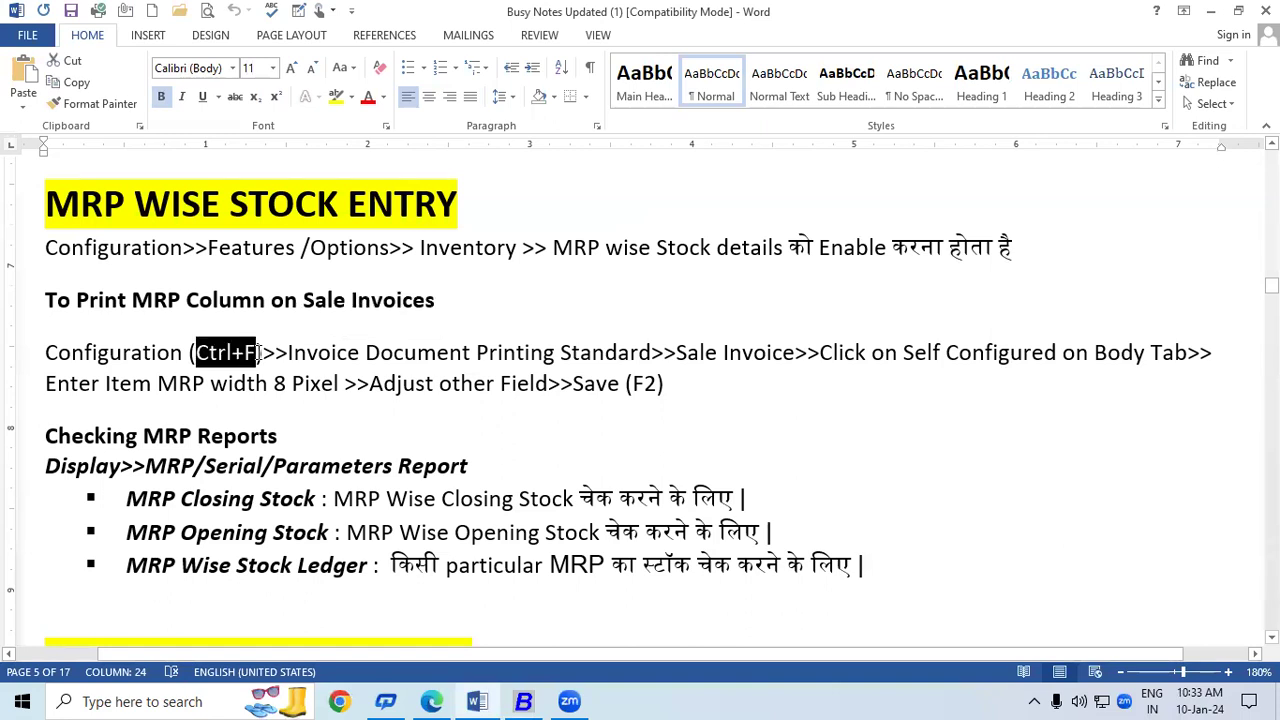
left_click(296, 378)
left_click_drag(288, 352, 613, 353)
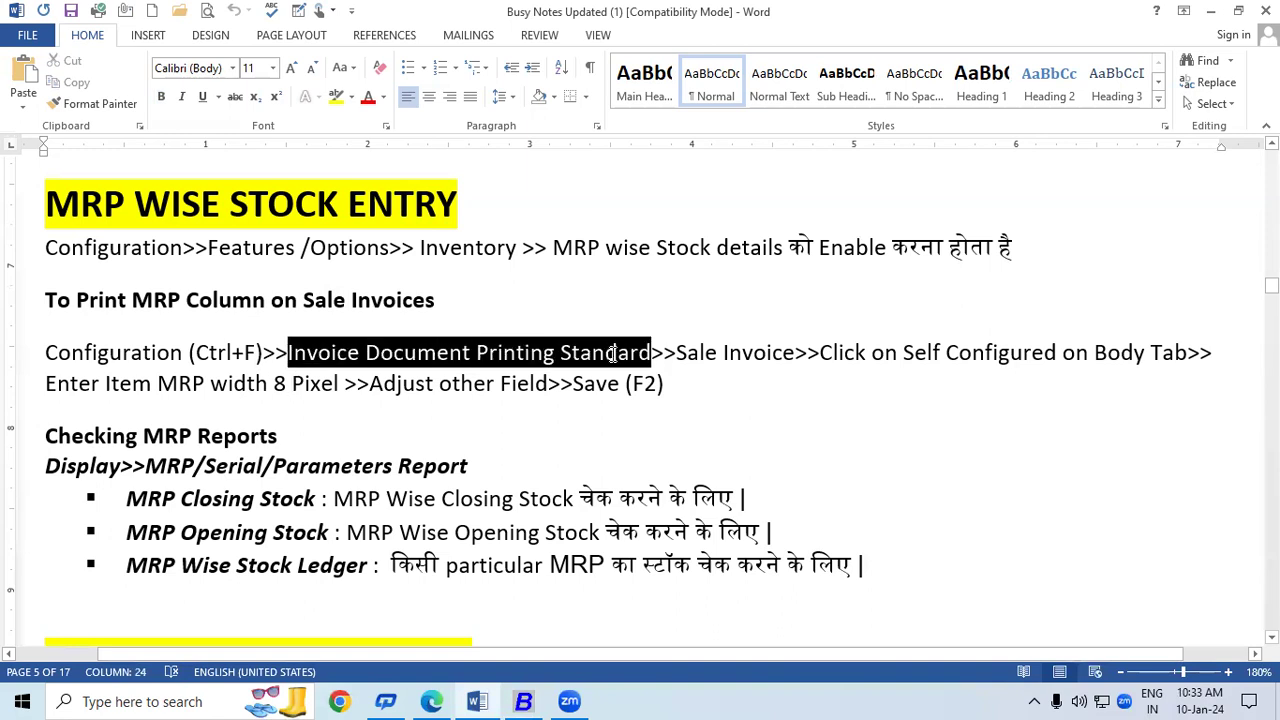
left_click(677, 353)
left_click_drag(679, 353, 780, 353)
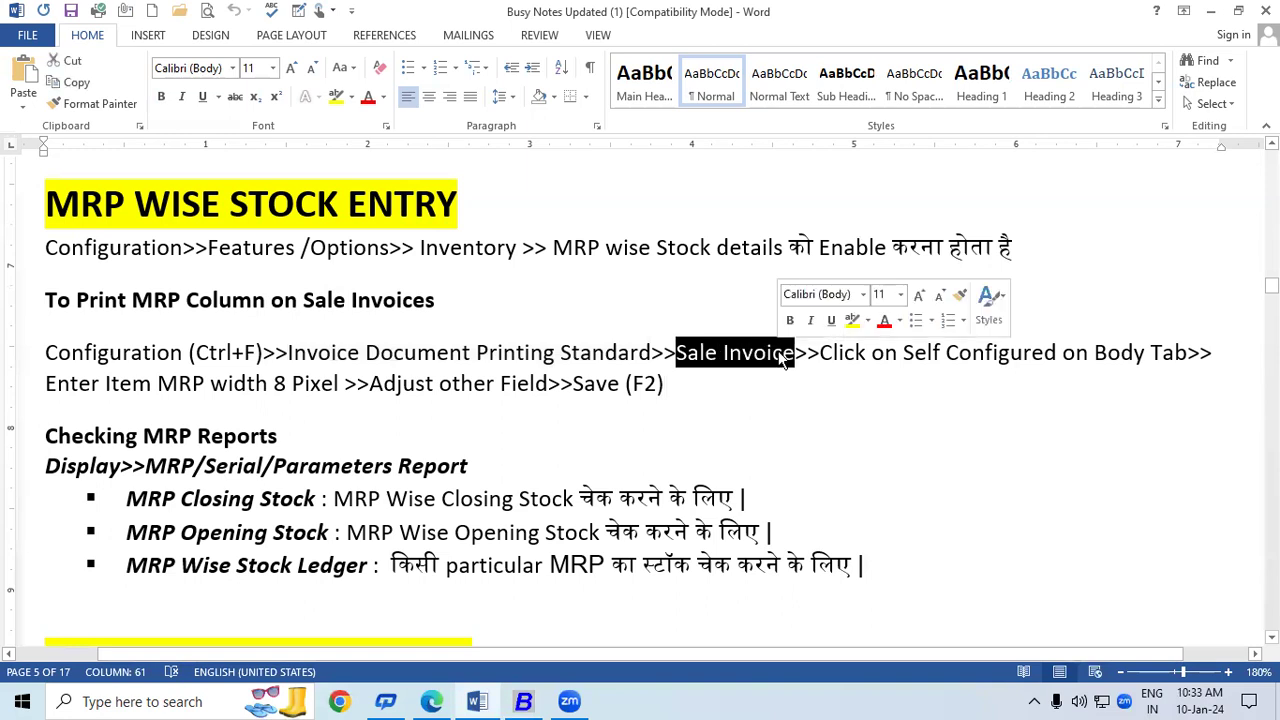
left_click(790, 403)
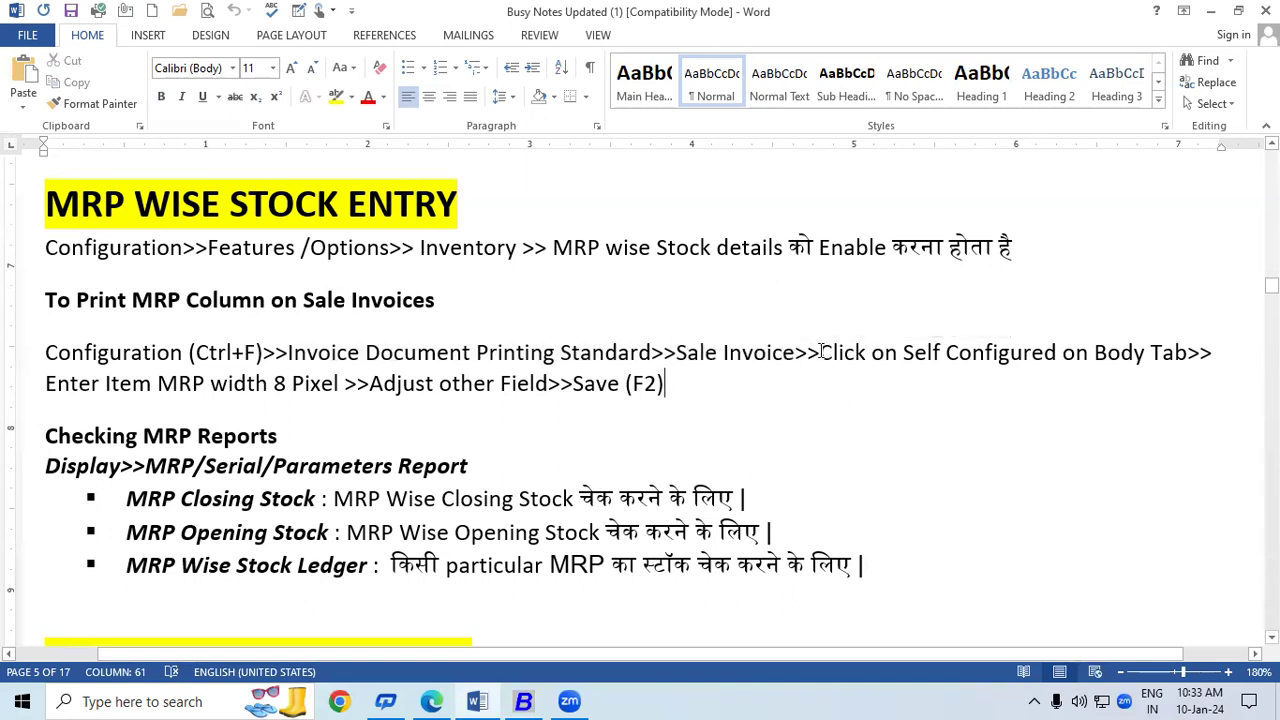
left_click_drag(820, 352, 1190, 358)
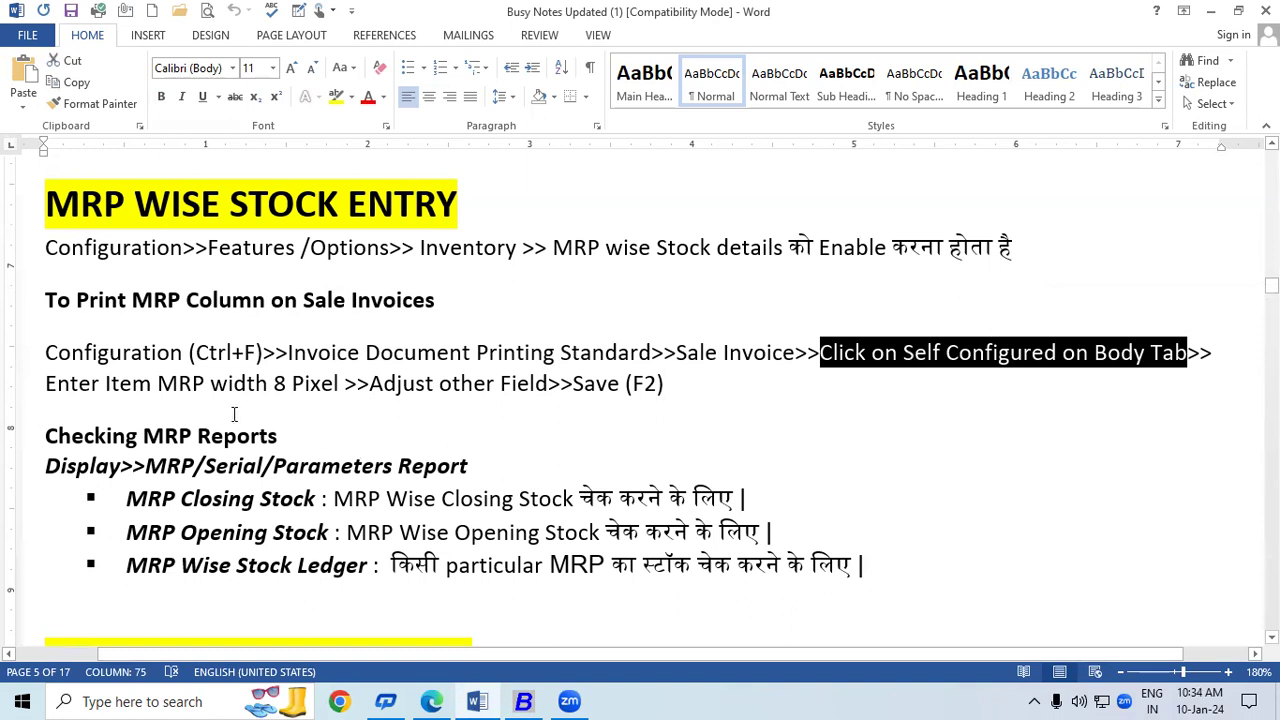
left_click(168, 387)
double_click(175, 387)
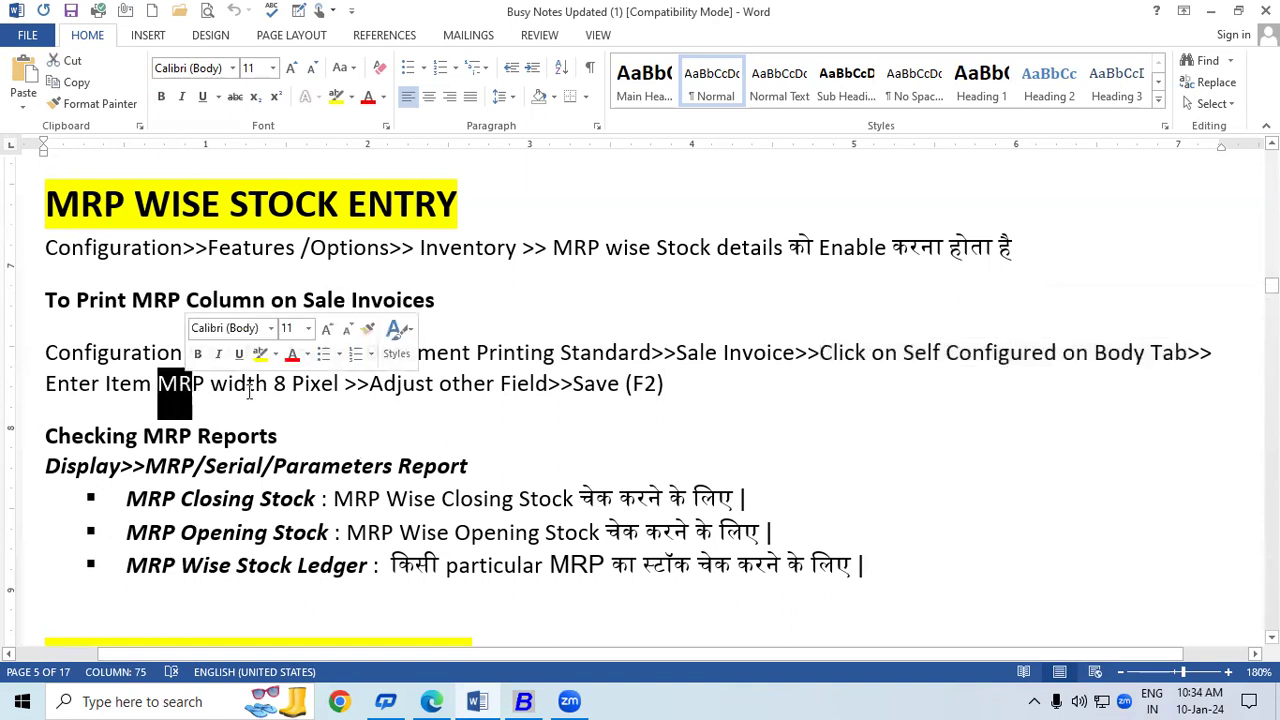
left_click_drag(273, 387, 663, 385)
left_click(586, 384)
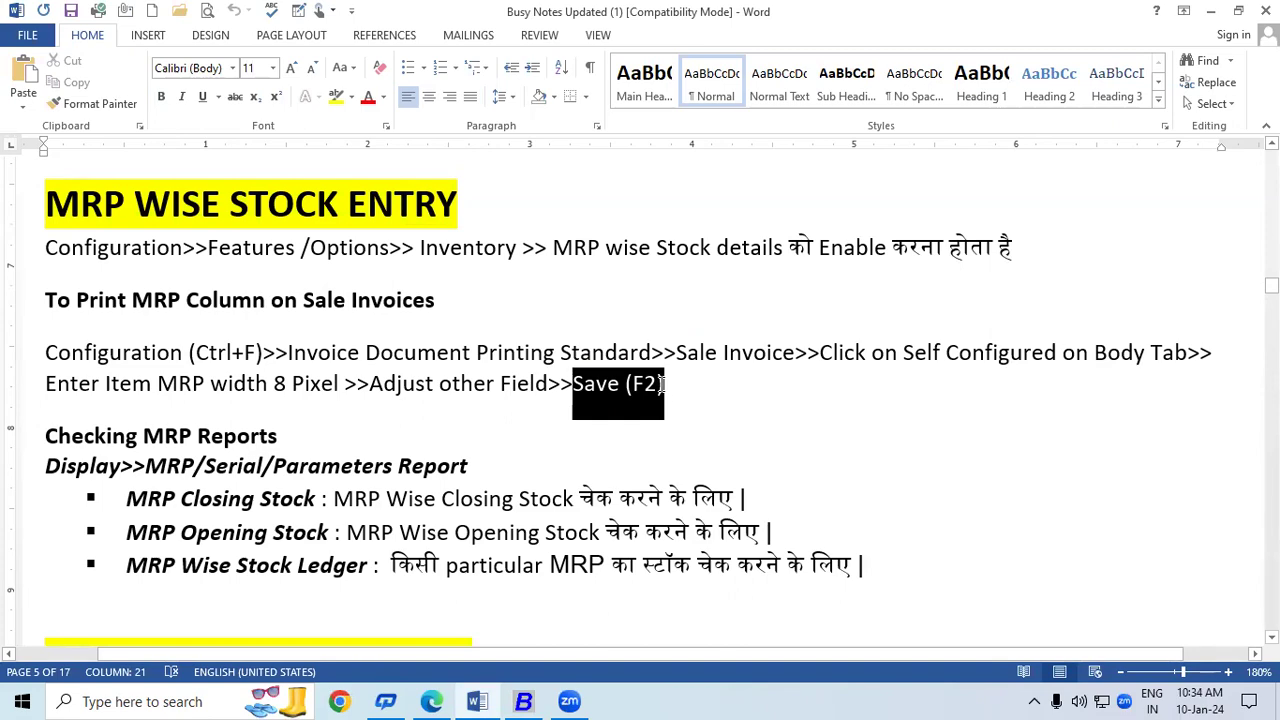
Step: Return to Busy, open the standard document printing configuration for Sales Invoice, and set its body to Self Configured
left_click(523, 701)
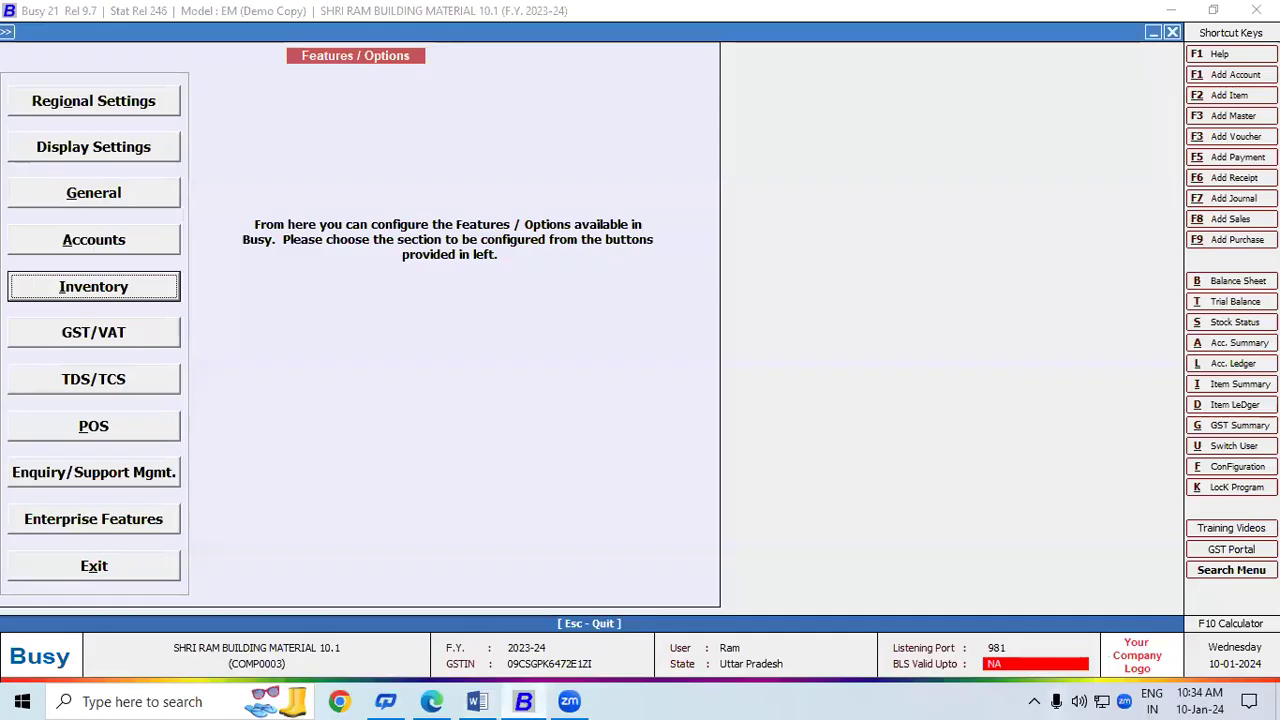
left_click(1250, 466)
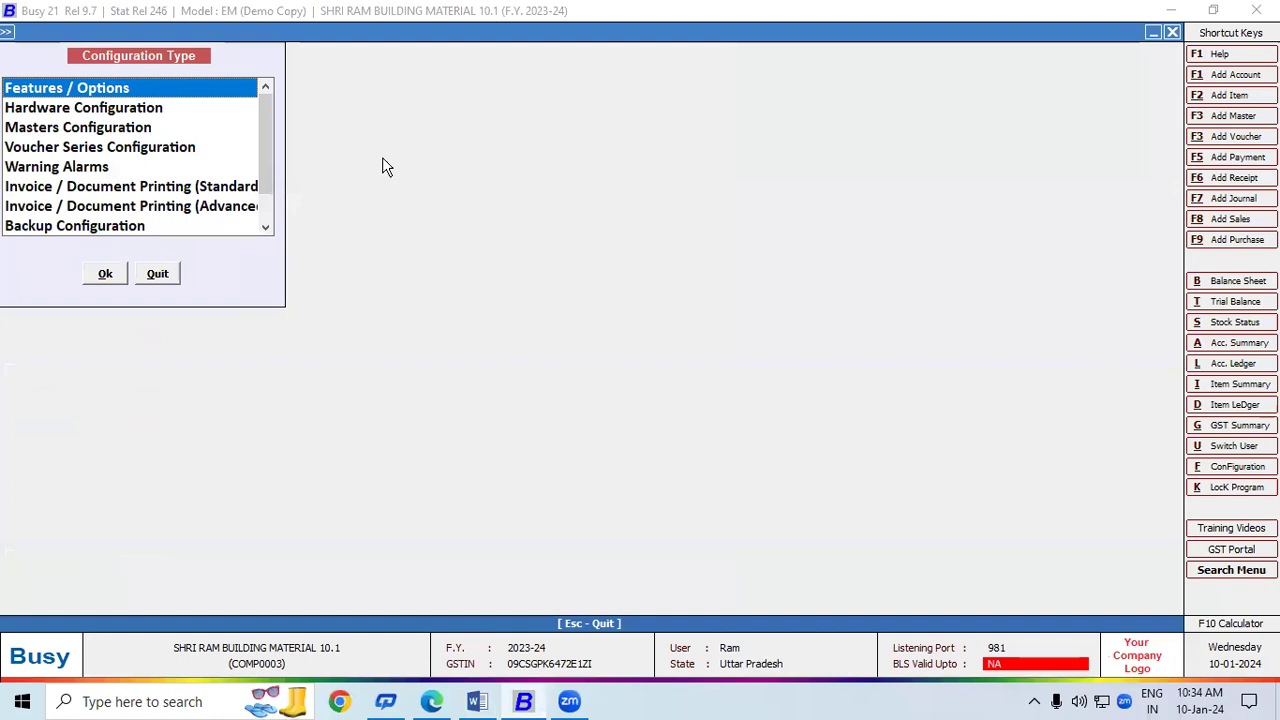
left_click(163, 188)
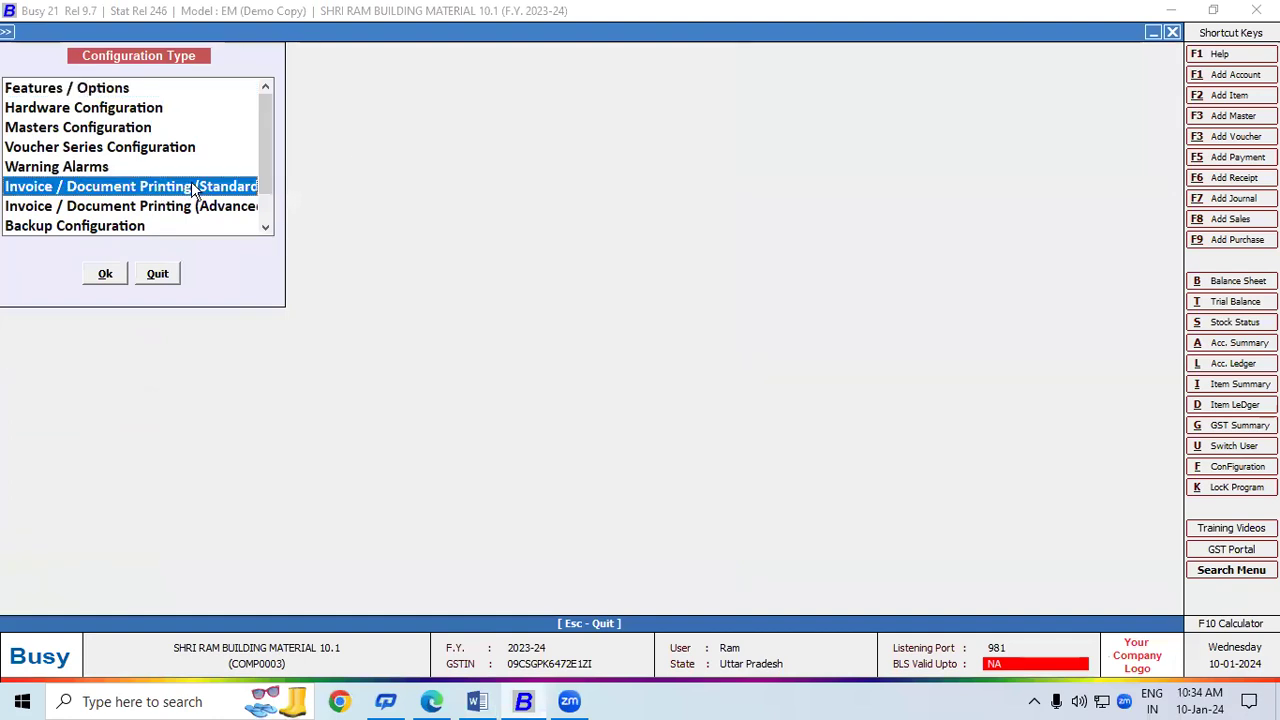
left_click(110, 276)
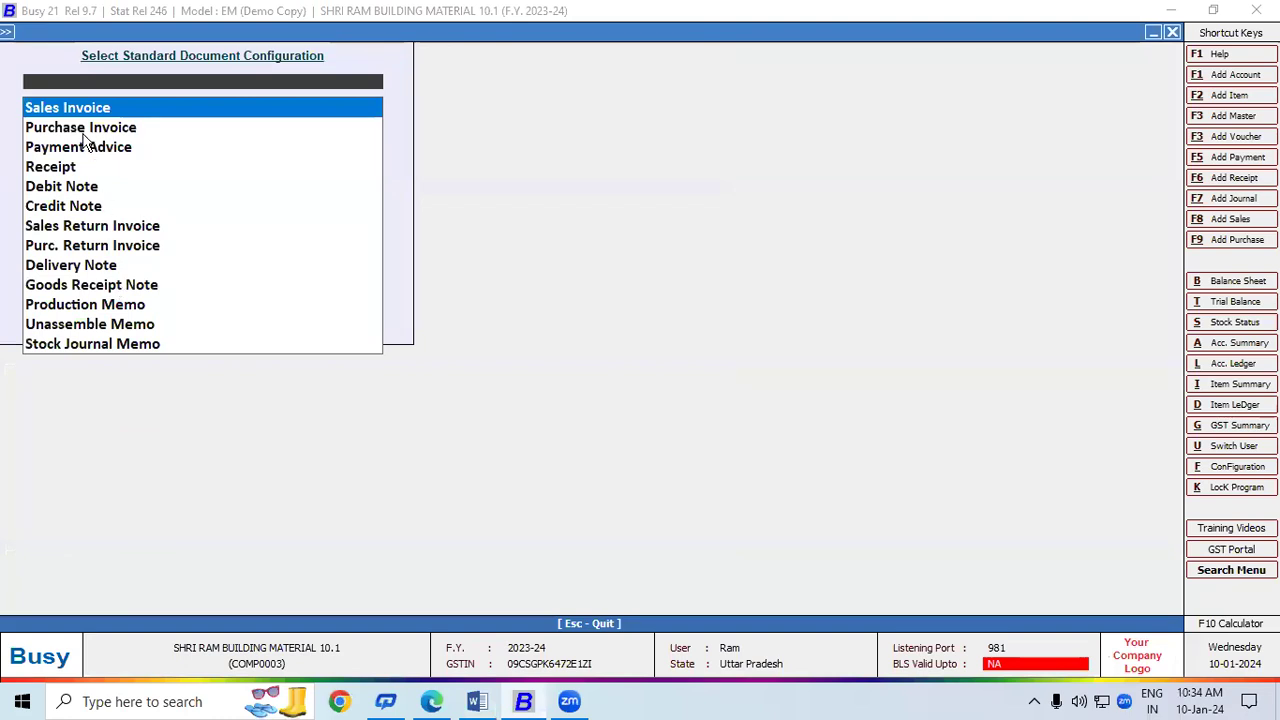
left_click(62, 110)
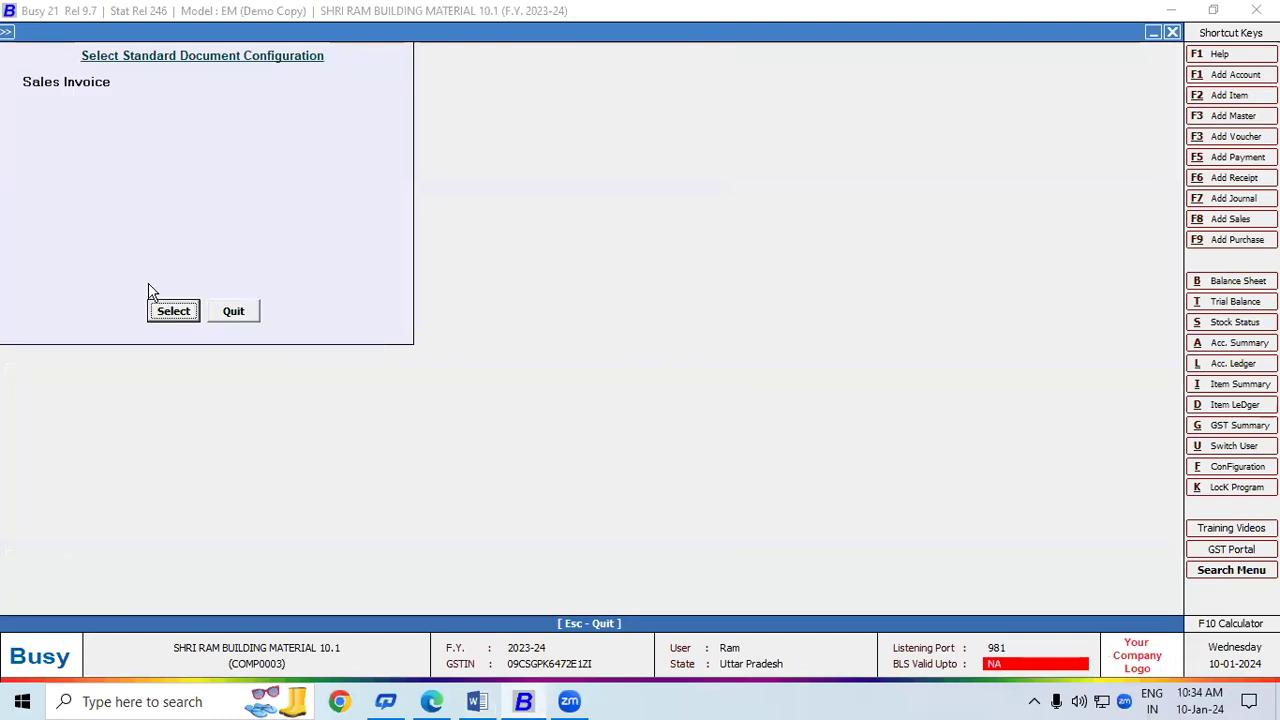
left_click(158, 309)
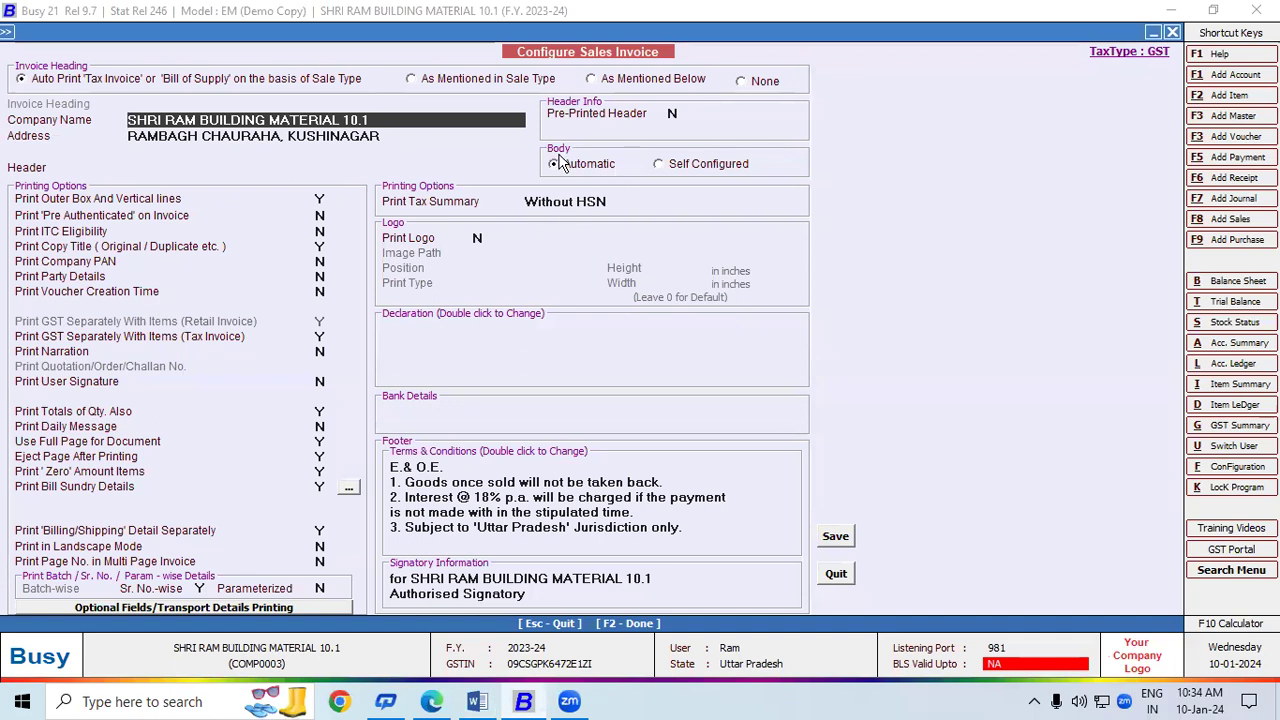
left_click(663, 166)
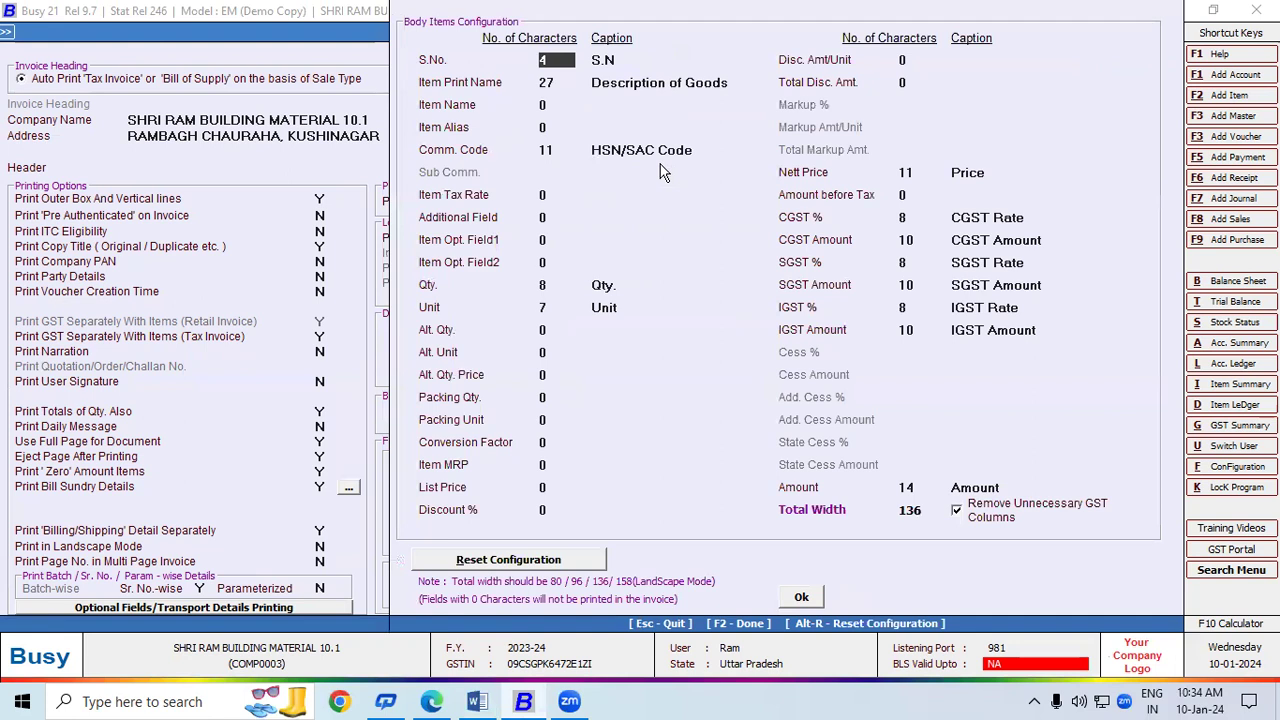
Step: Set the Item MRP column to 6 characters wide with the caption MRP
left_click(446, 472)
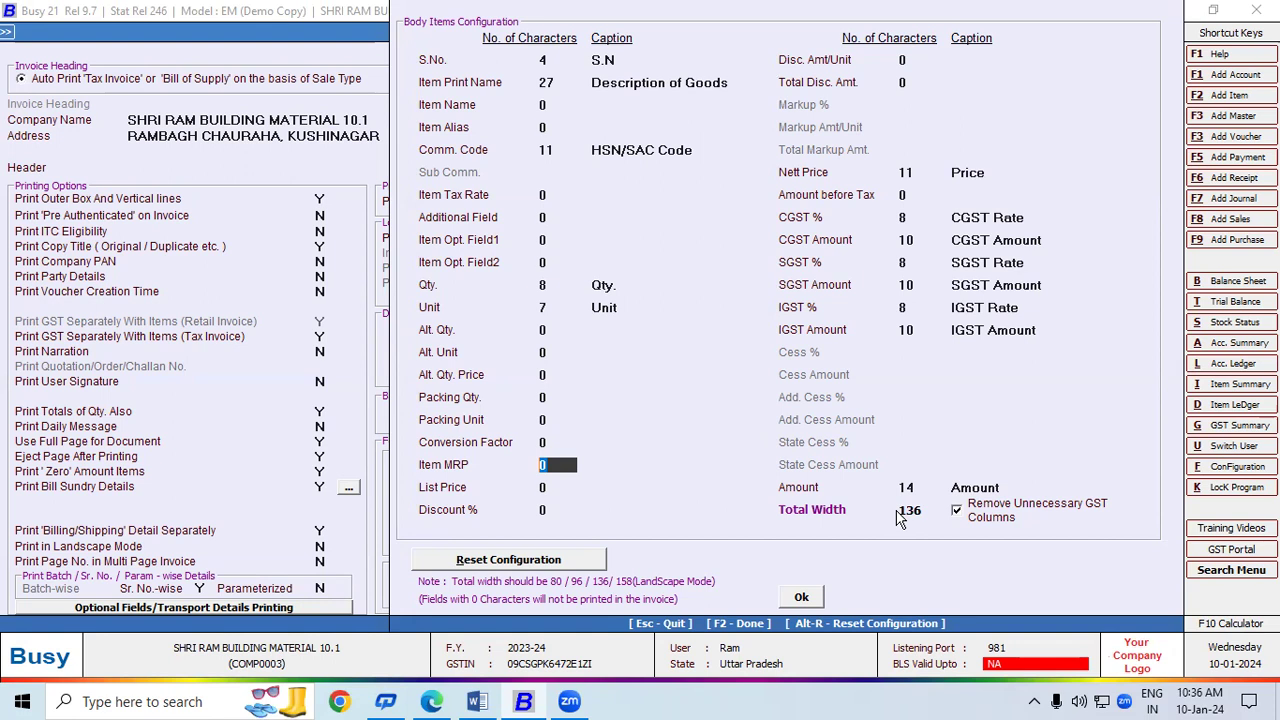
type("6")
left_click(628, 465)
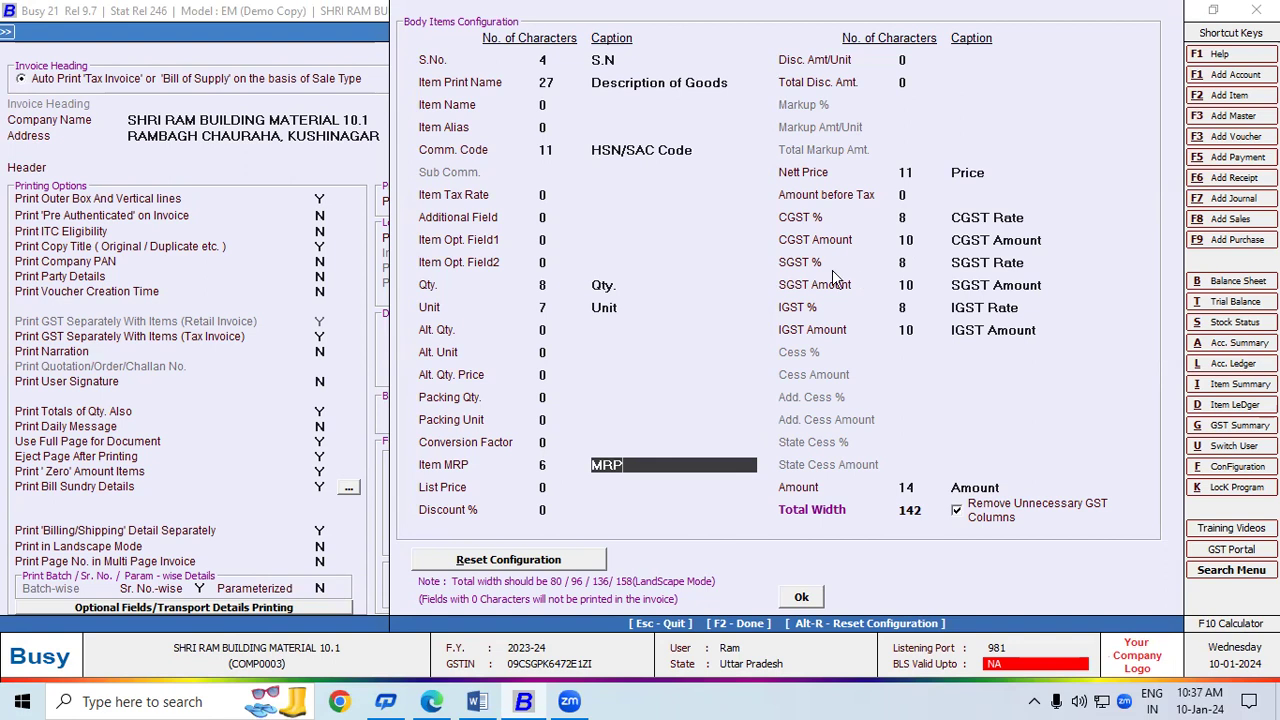
Step: Set the Item Print Name column to 25 characters and the Comm. Code column to 10 characters
left_click(557, 84)
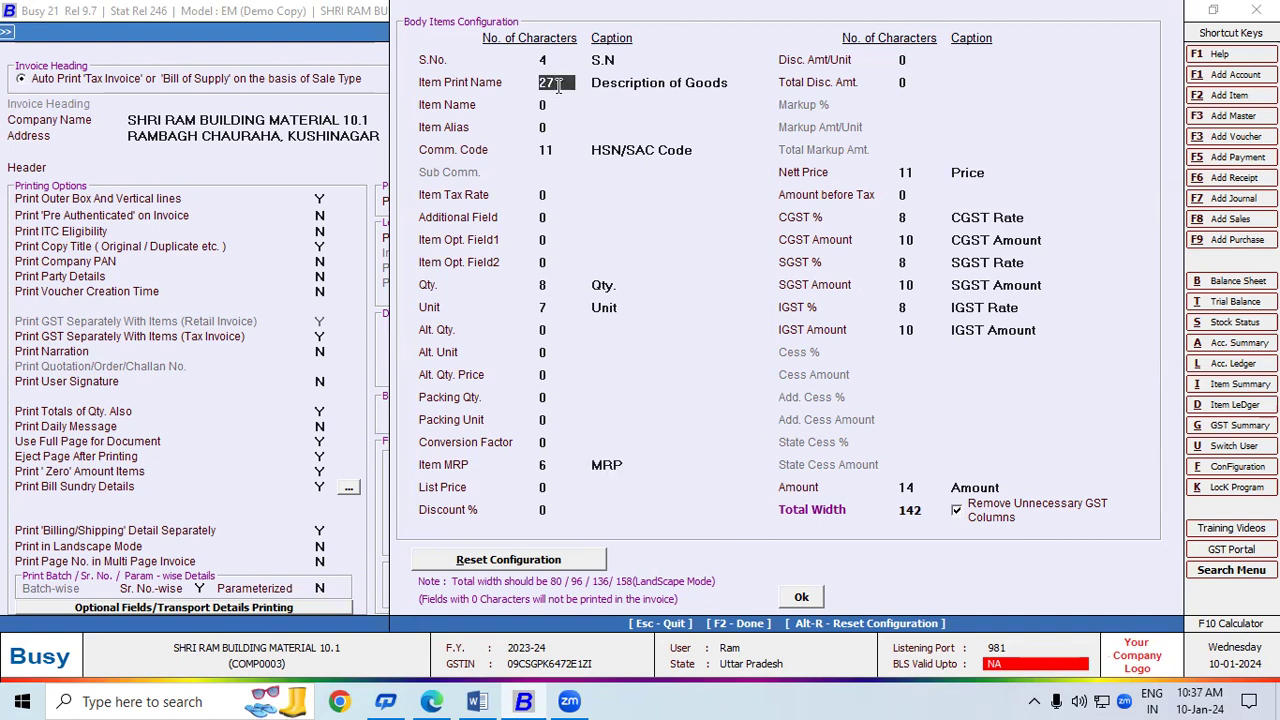
type("25")
key("Return")
key("Return")
key("Return")
key("Return")
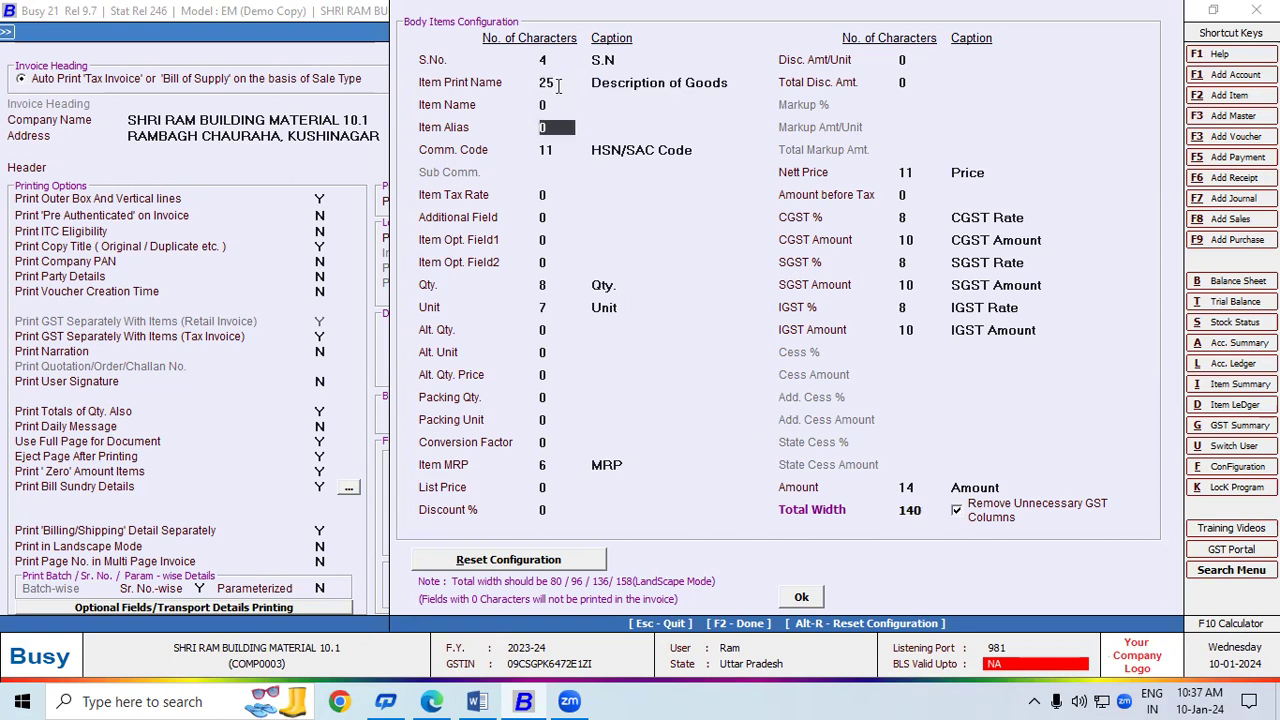
type("10")
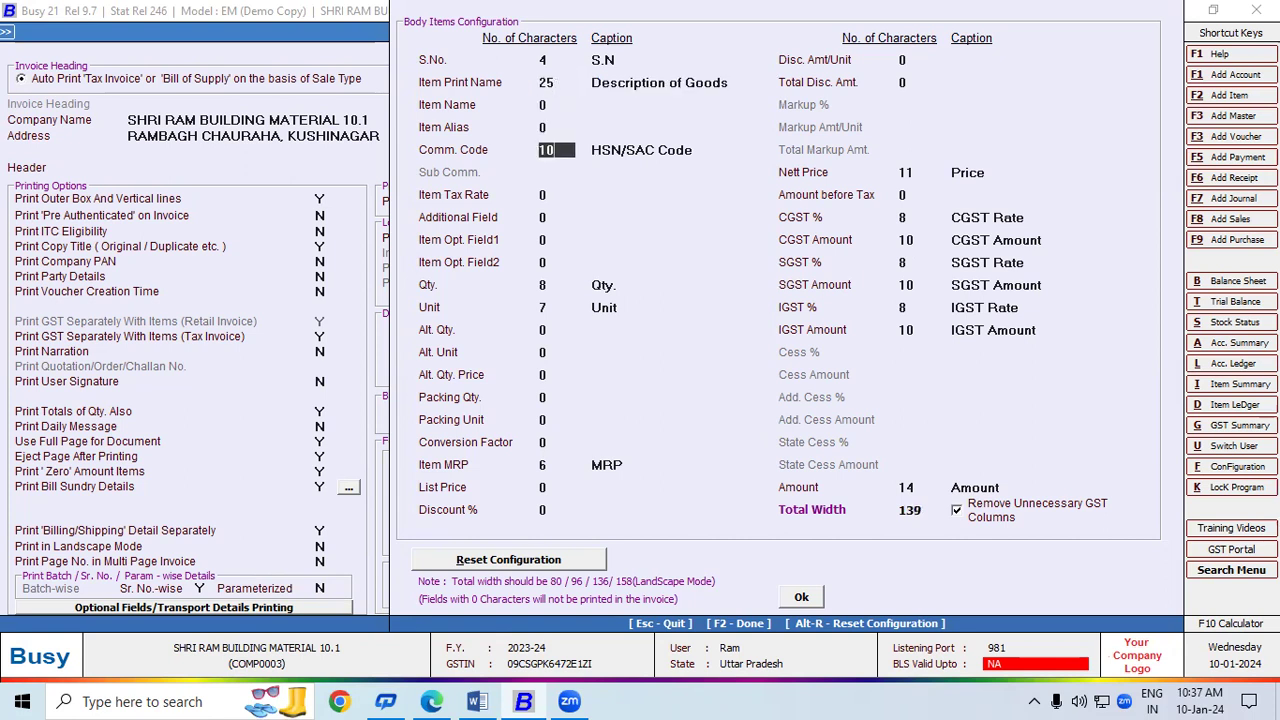
key("Return")
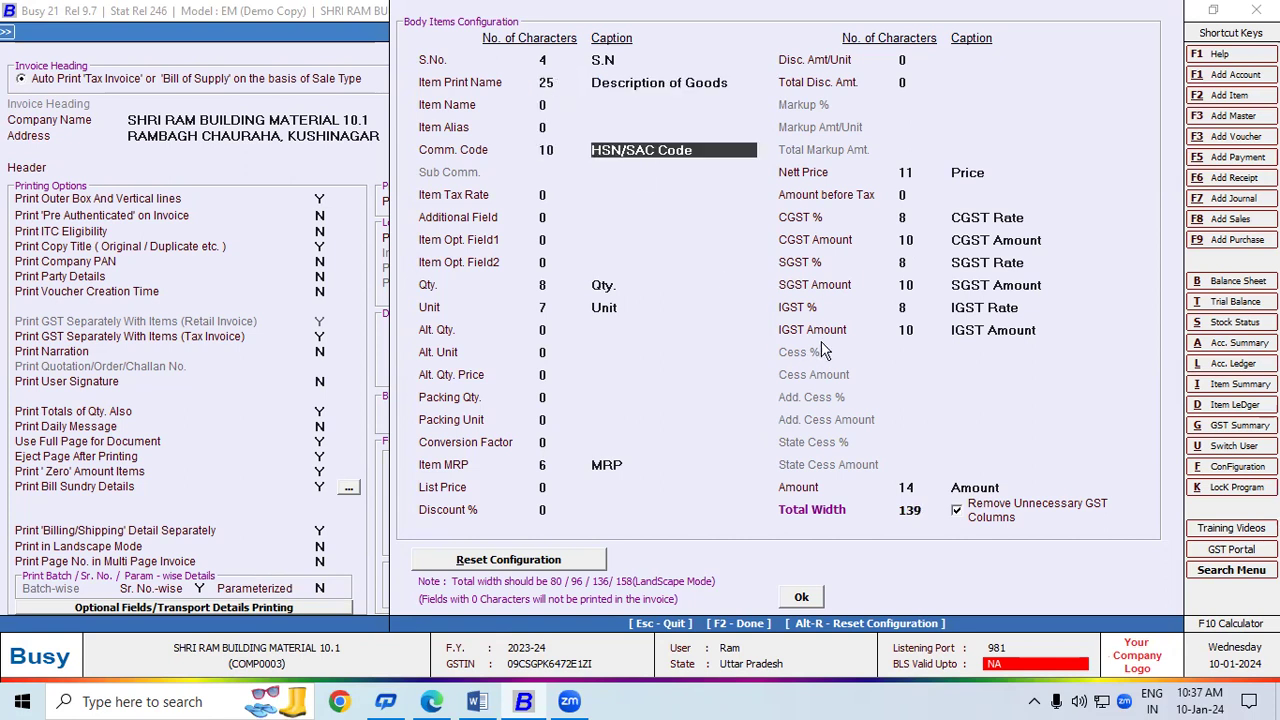
Step: Set the CGST Amount, SGST Amount and IGST Amount columns to 9 characters each
left_click(914, 238)
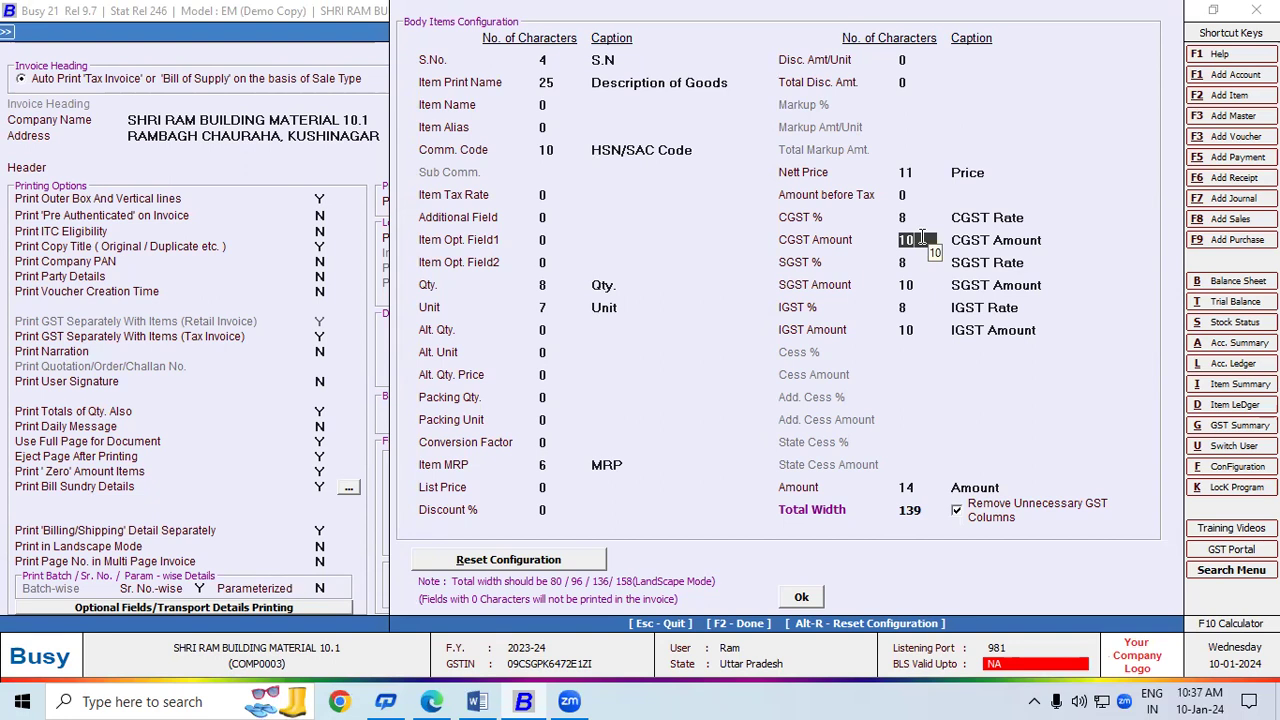
key("BackSpace")
type("9")
key("Return")
key("Return")
key("Return")
key("Return")
type("9")
key("Return")
key("Return")
key("Return")
key("Return")
type("9")
key("Return")
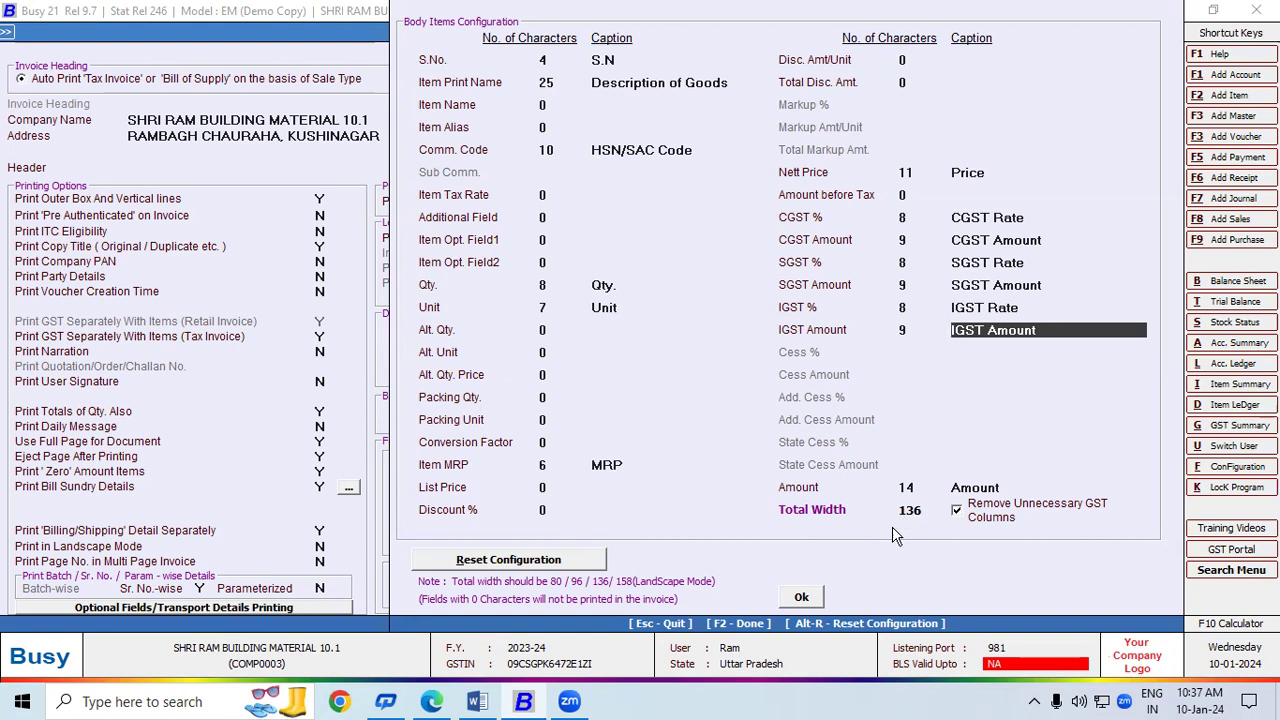
Step: Accept the body column settings, save the Sales Invoice configuration and leave the configuration screens
left_click(810, 597)
left_click(835, 537)
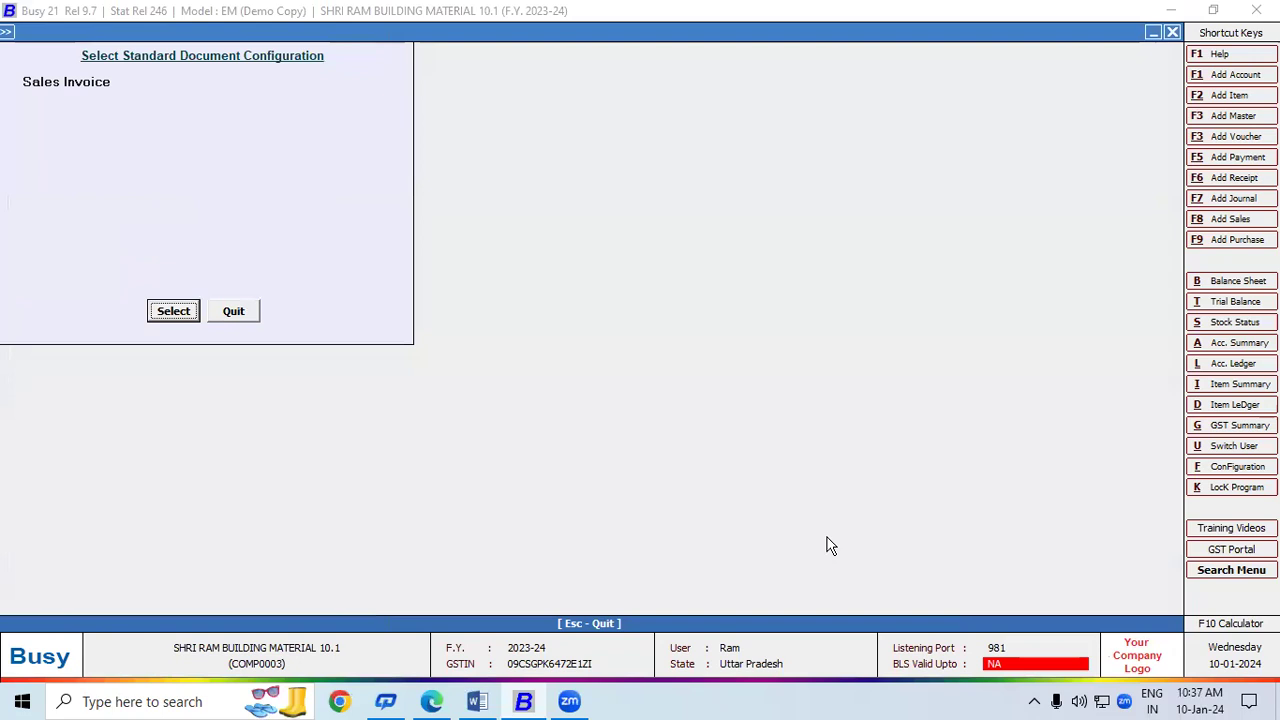
key("Escape")
key("Escape")
key("Escape")
key("Escape")
key("Escape")
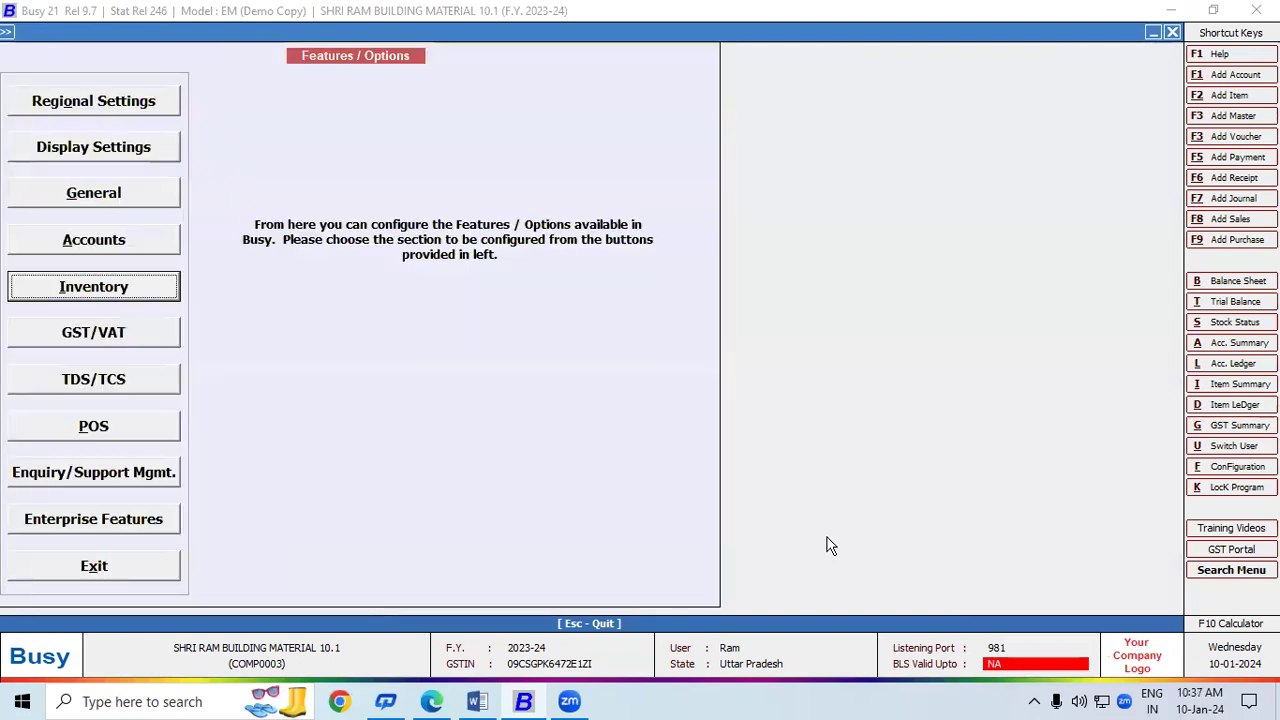
key("Escape")
Step: List the sales vouchers of all series and open the Dettol Soap, Original - 125gm voucher for modification
key("Right")
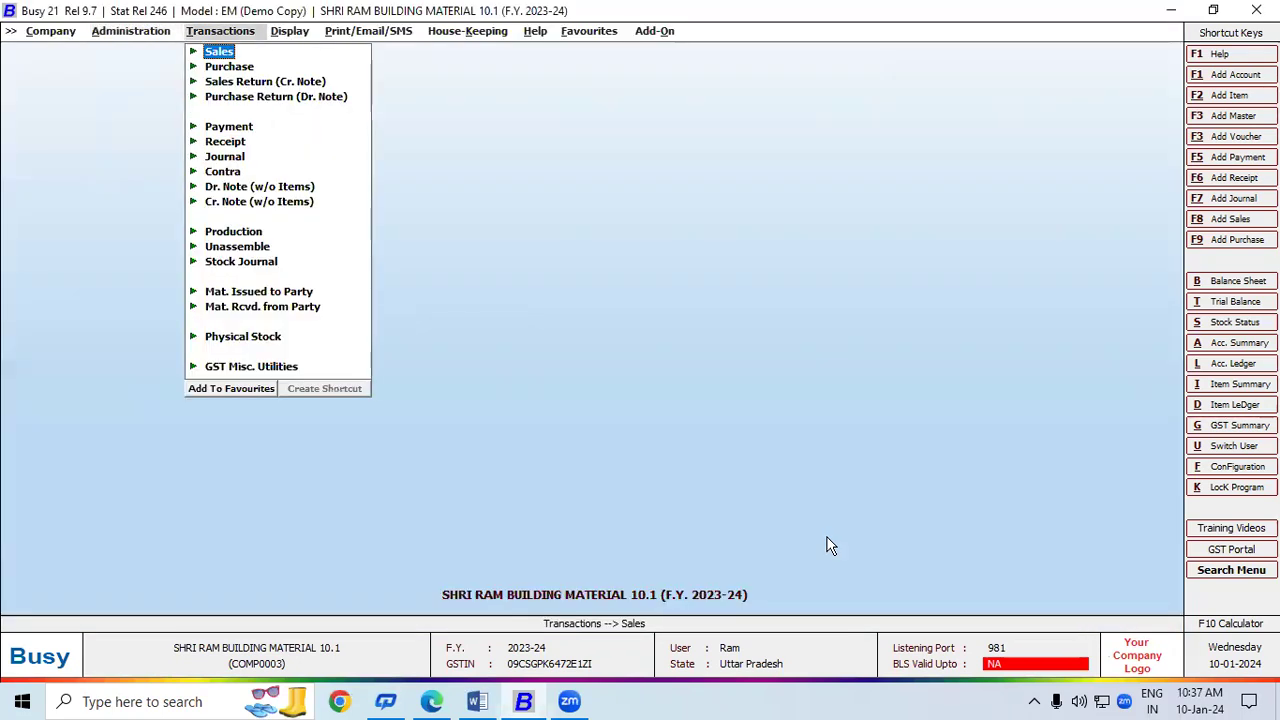
key("Return")
key("Down")
key("Down")
key("Return")
key("Return")
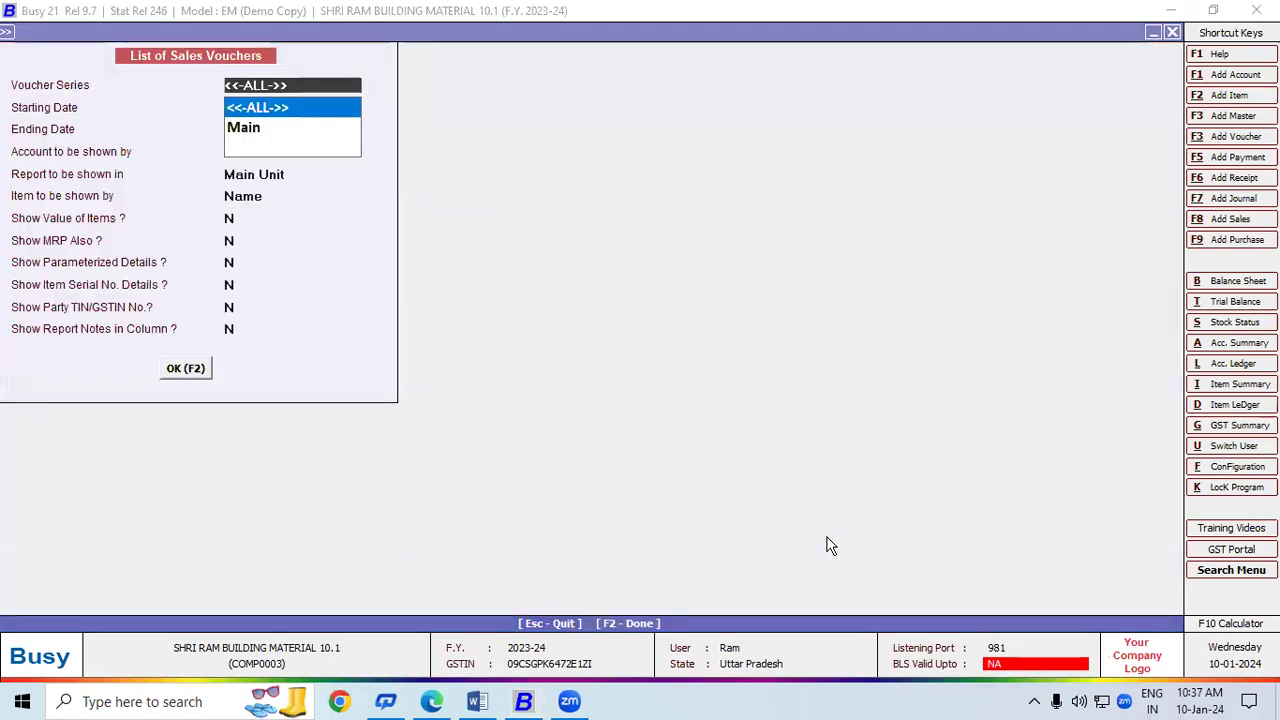
key("F2")
key("Down")
key("Down")
key("Return")
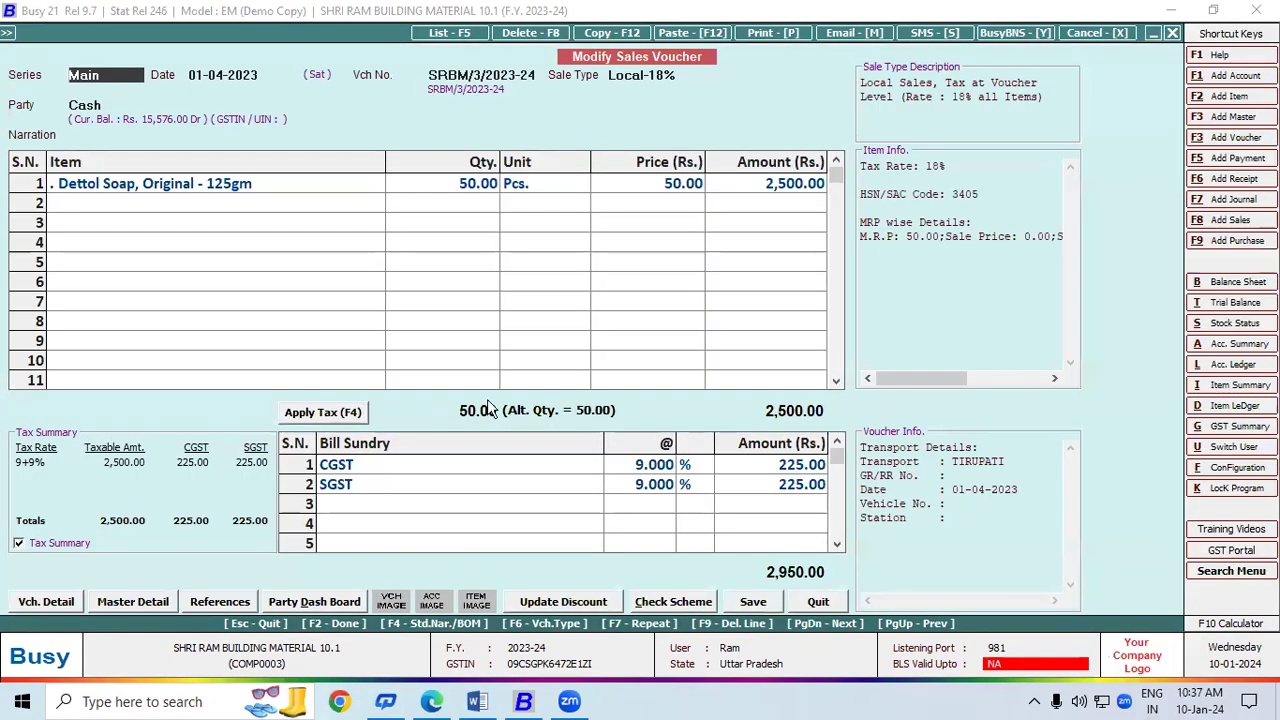
Step: Preview the voucher's Sales Invoice in the STANDARD format, check the MRP column down to the totals, and close the preview
key("alt+p")
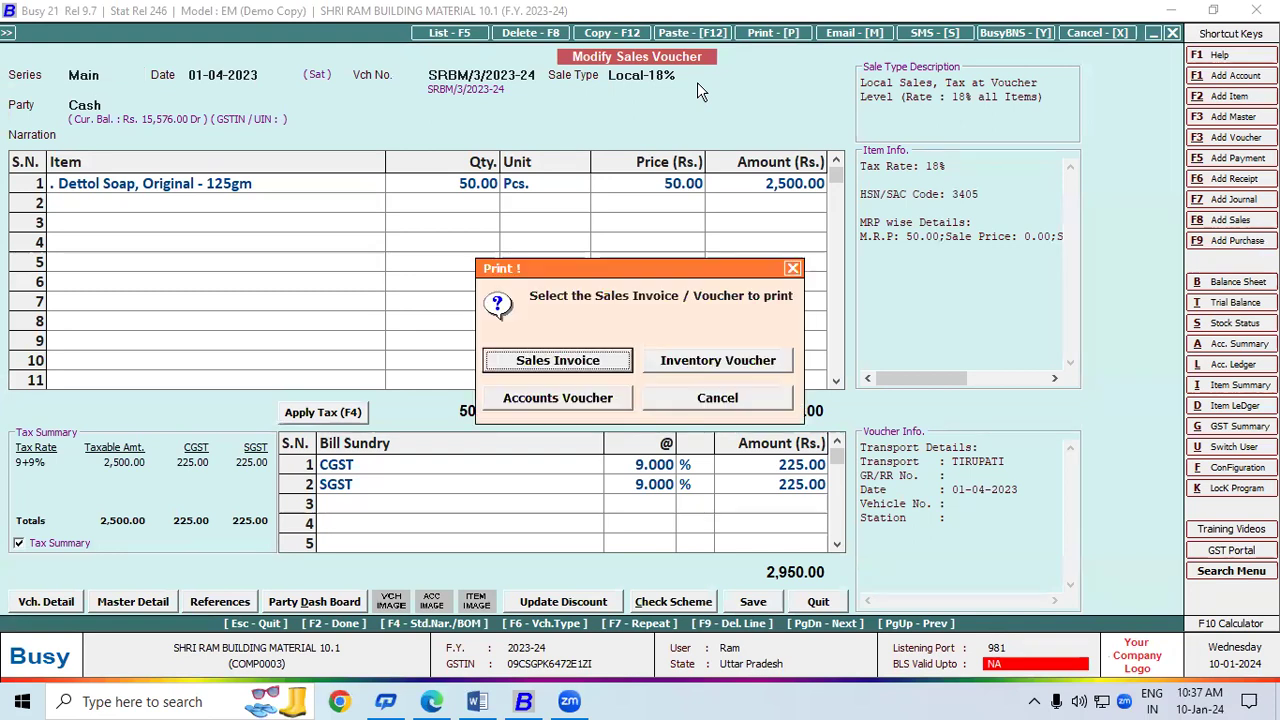
left_click(553, 362)
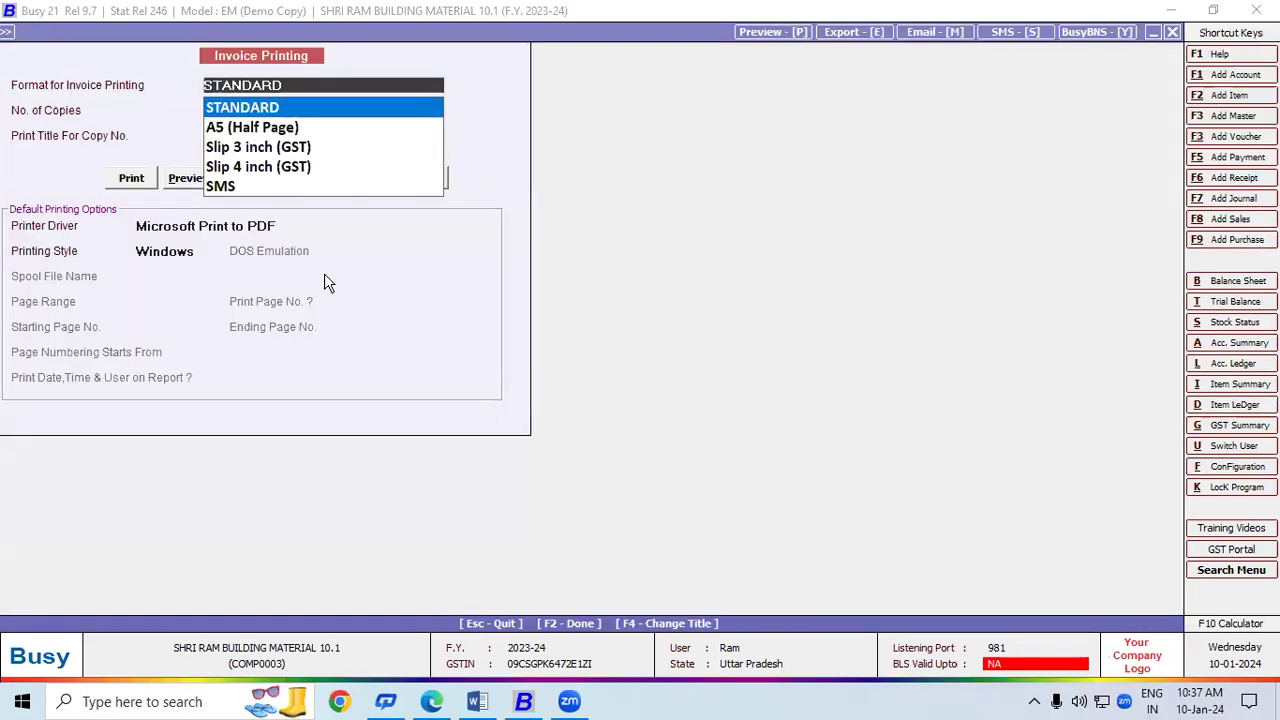
left_click(176, 180)
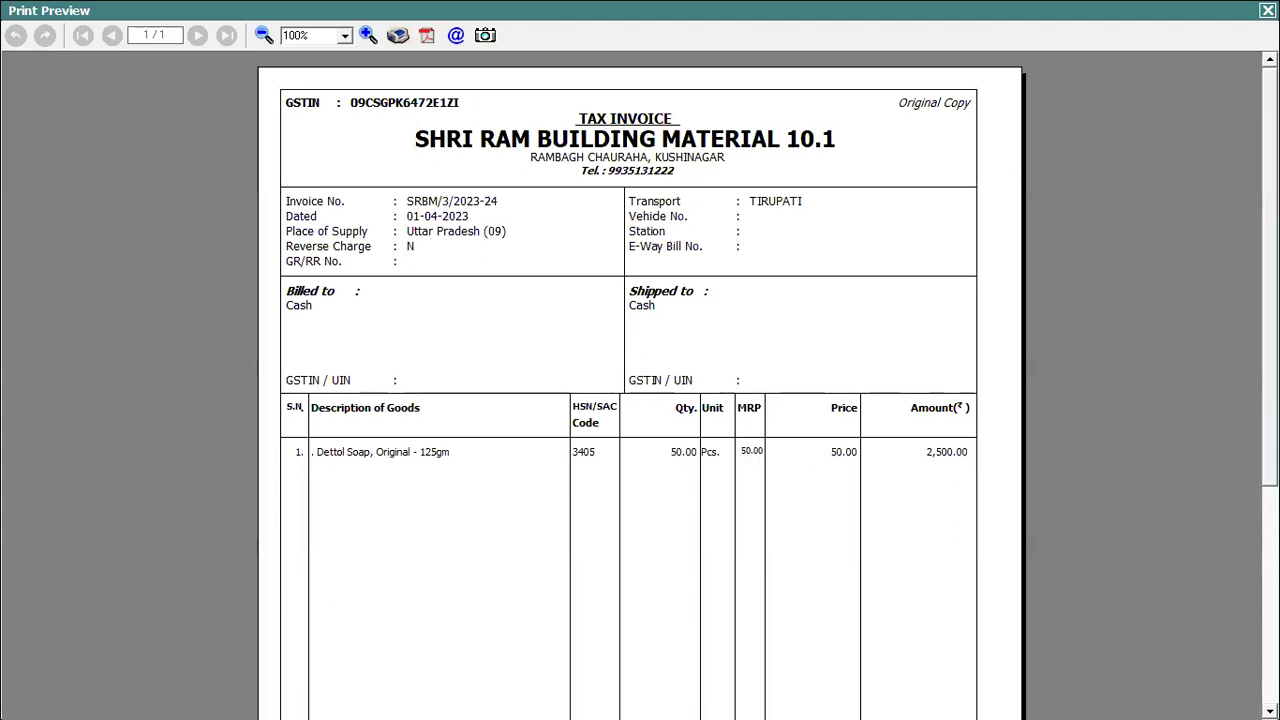
scroll(1257, 517, "down", 5)
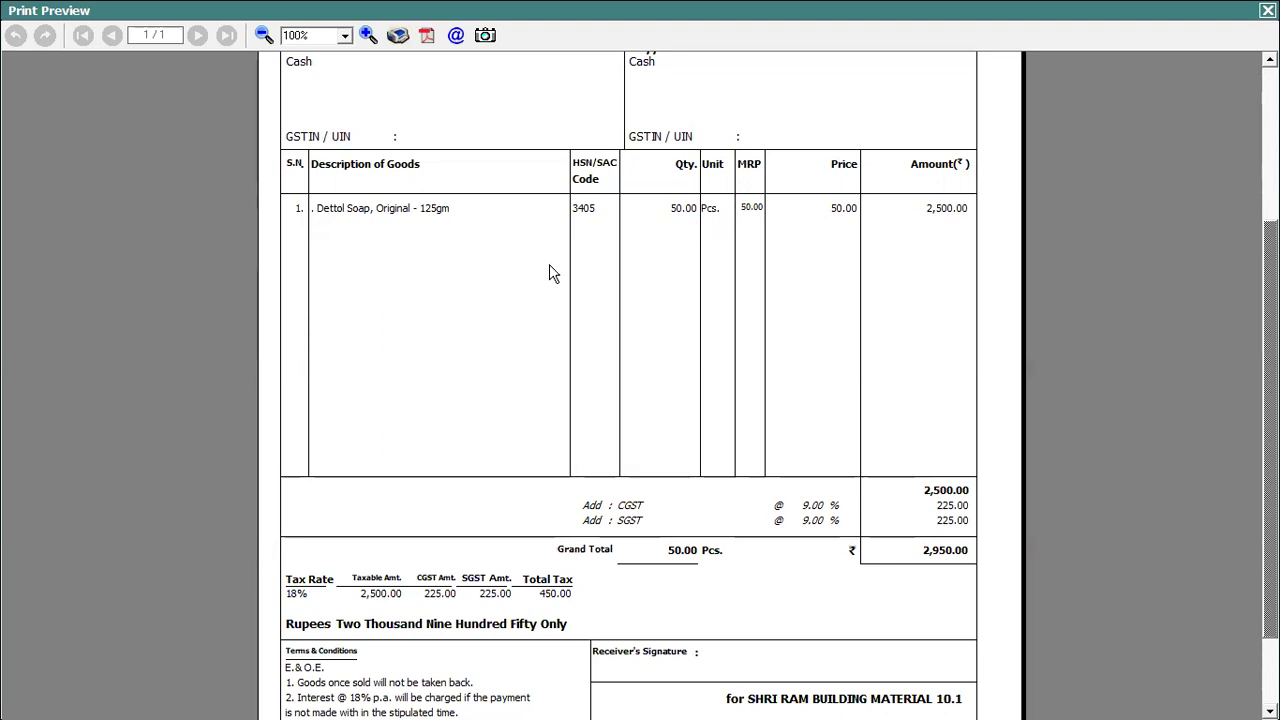
key("Escape")
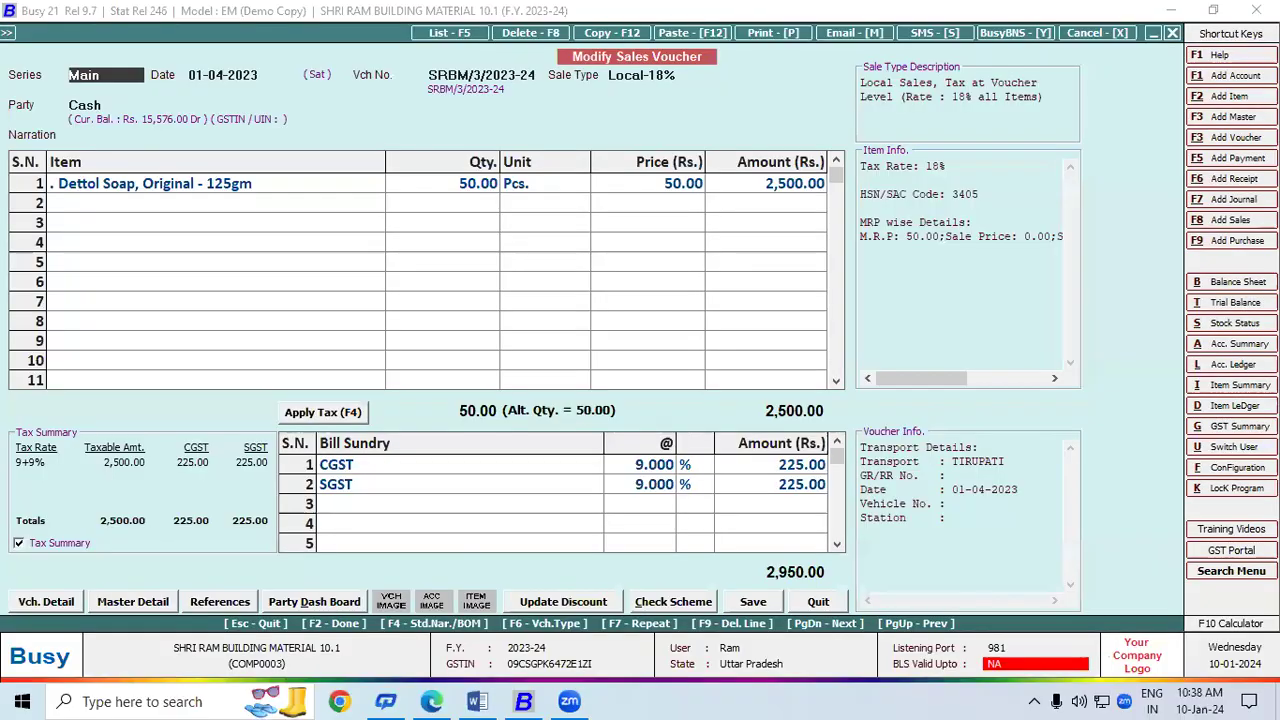
Step: Reopen the standard document printing configuration for Sales Invoice and bring up its self-configured body columns
left_click(1218, 468)
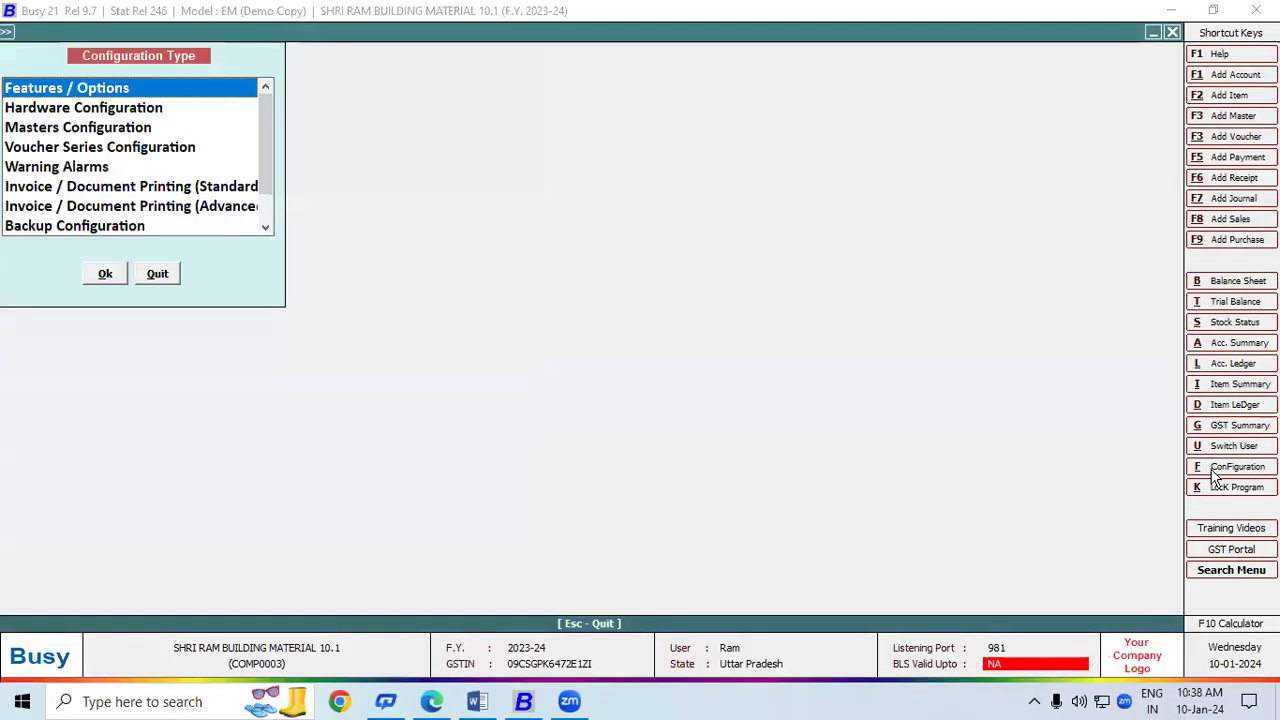
left_click(84, 180)
left_click(105, 273)
left_click(85, 110)
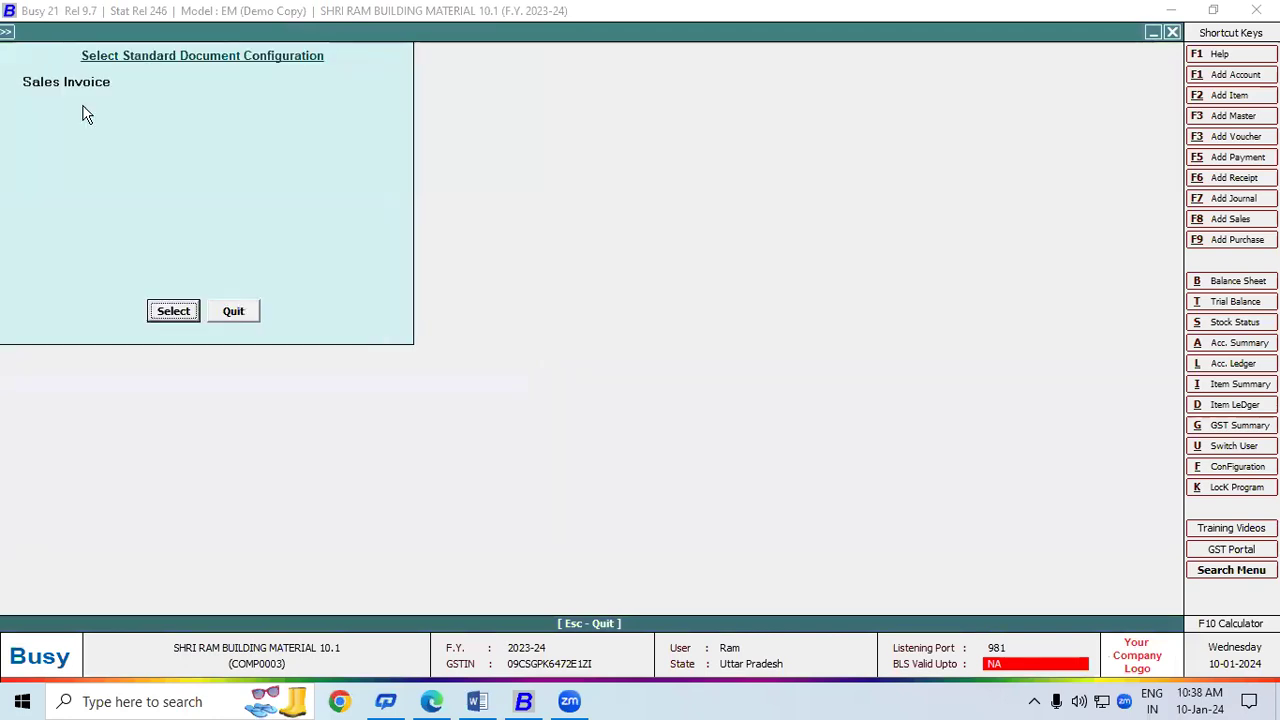
left_click(163, 310)
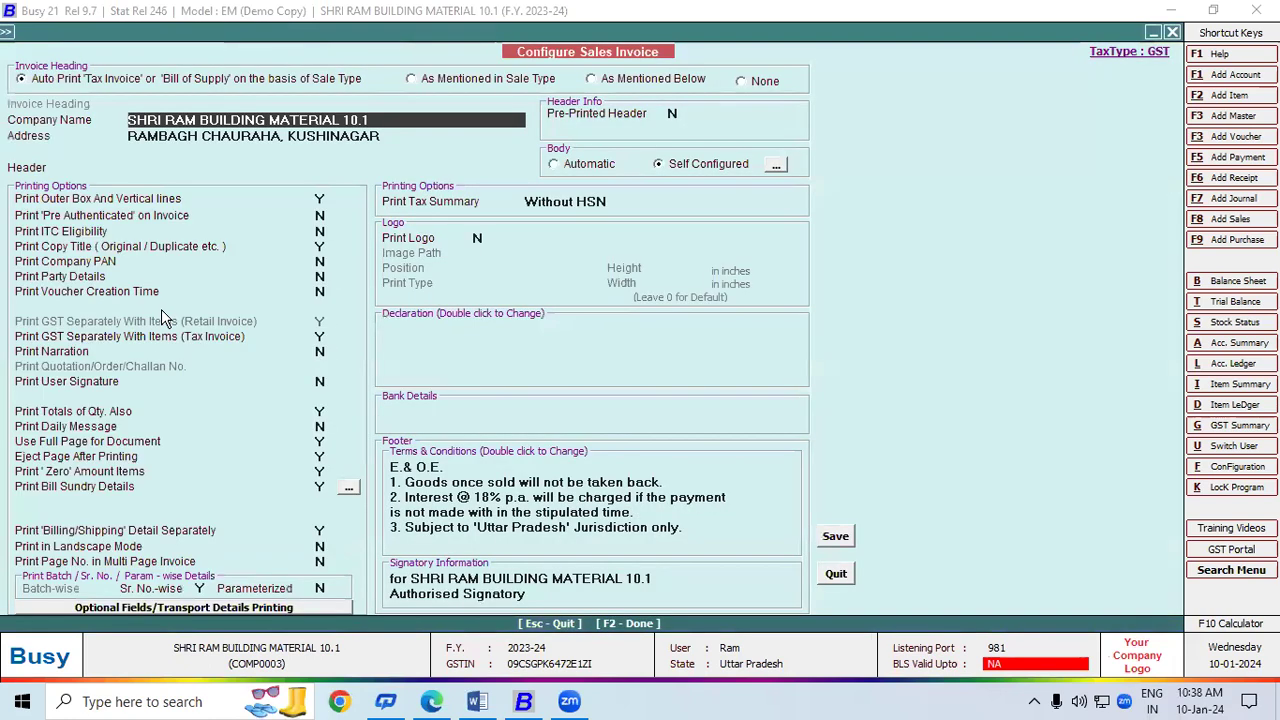
left_click(776, 166)
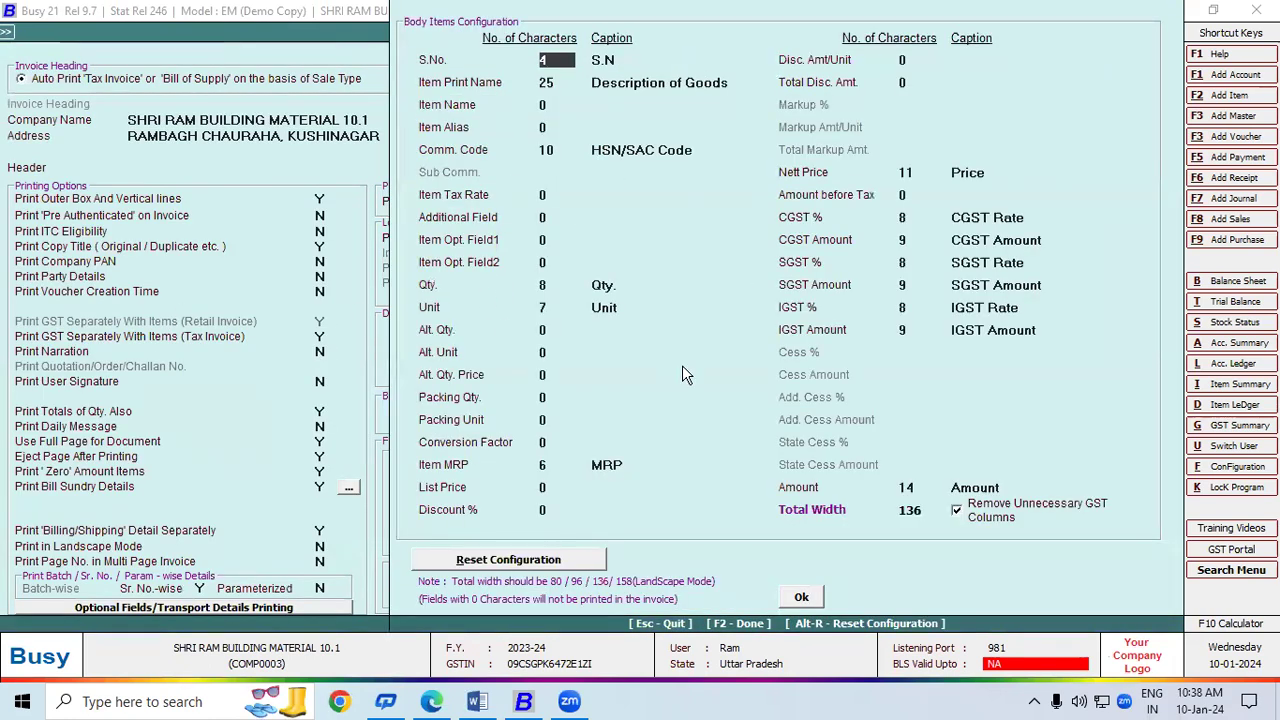
Step: Widen the Item MRP column to 8 characters
left_click(542, 329)
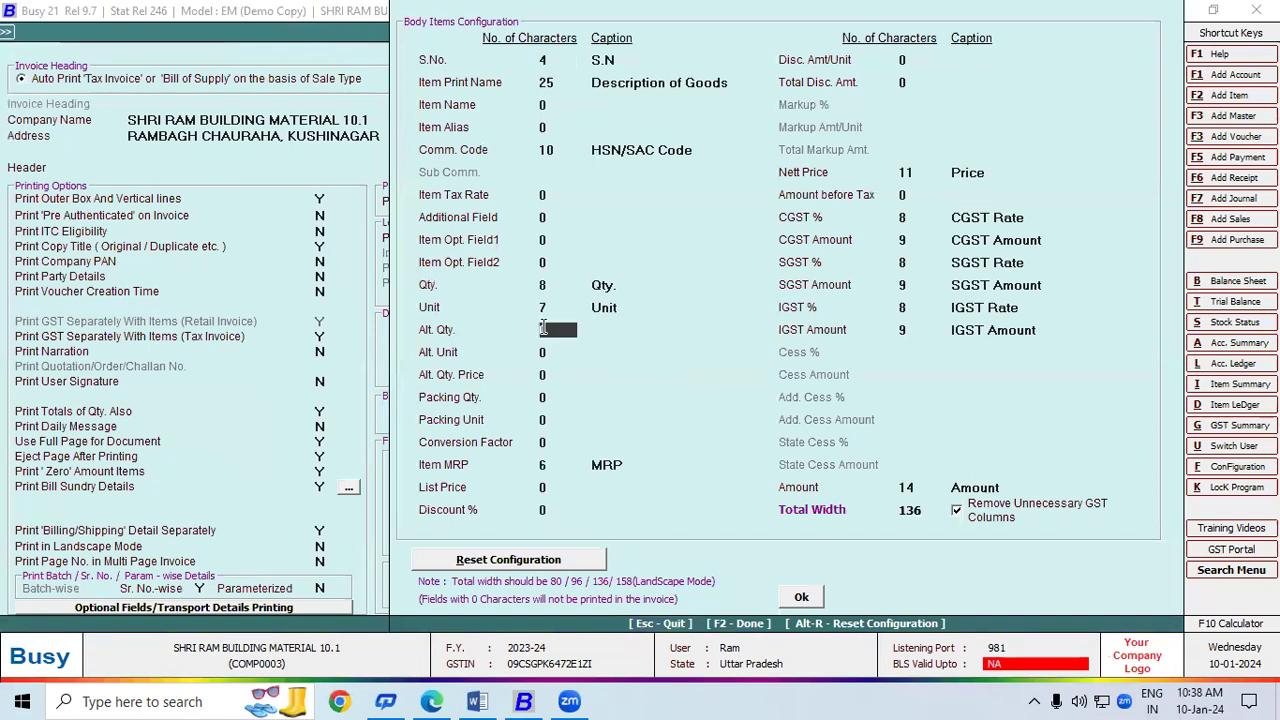
left_click(541, 398)
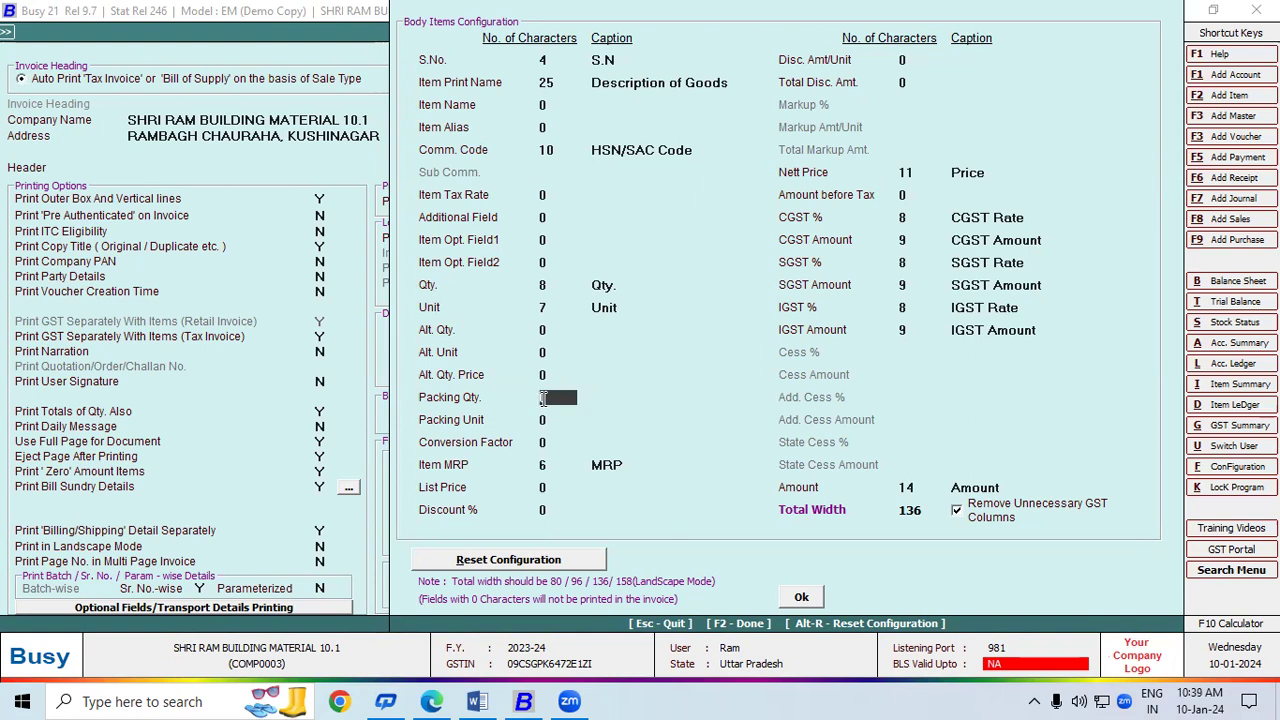
left_click(548, 442)
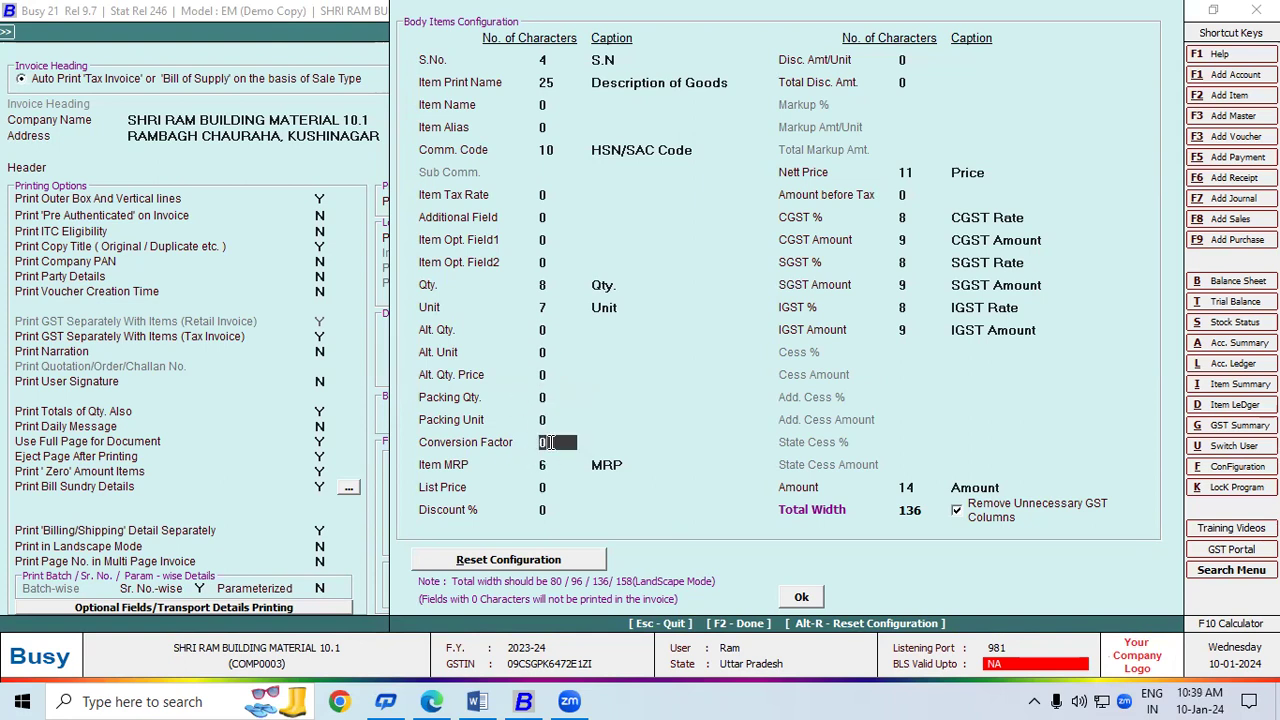
left_click(544, 463)
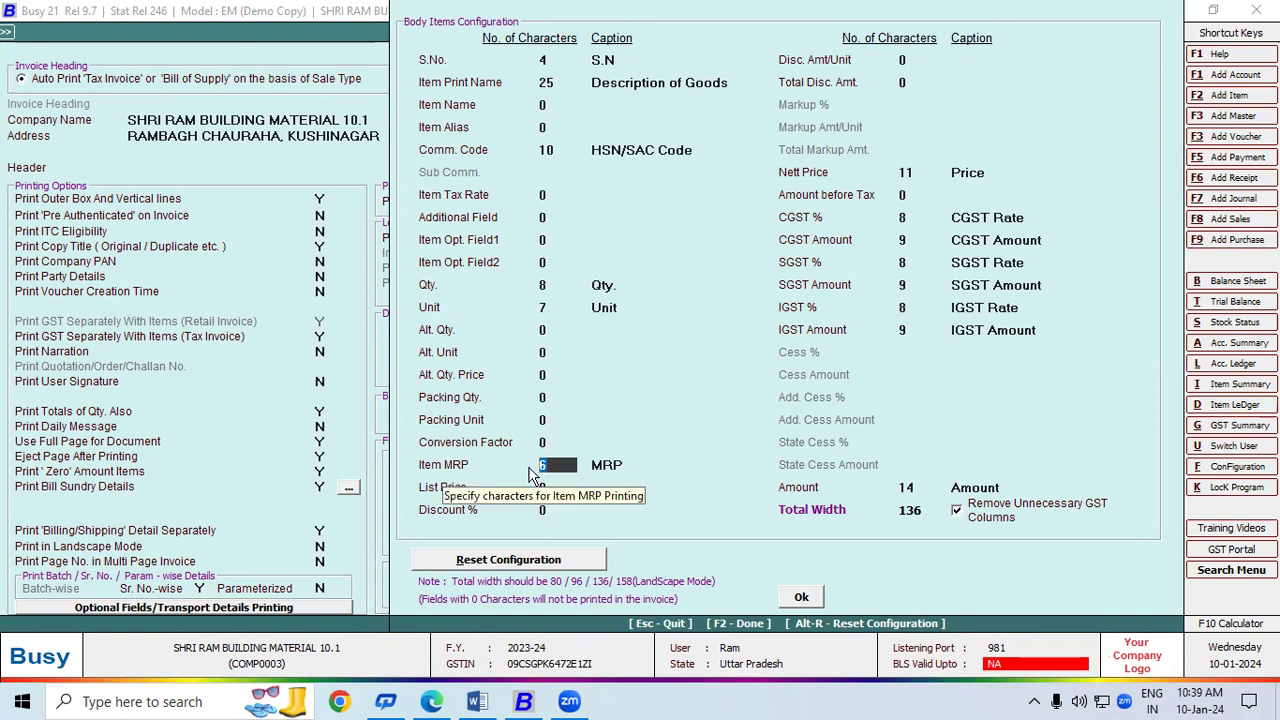
type("8")
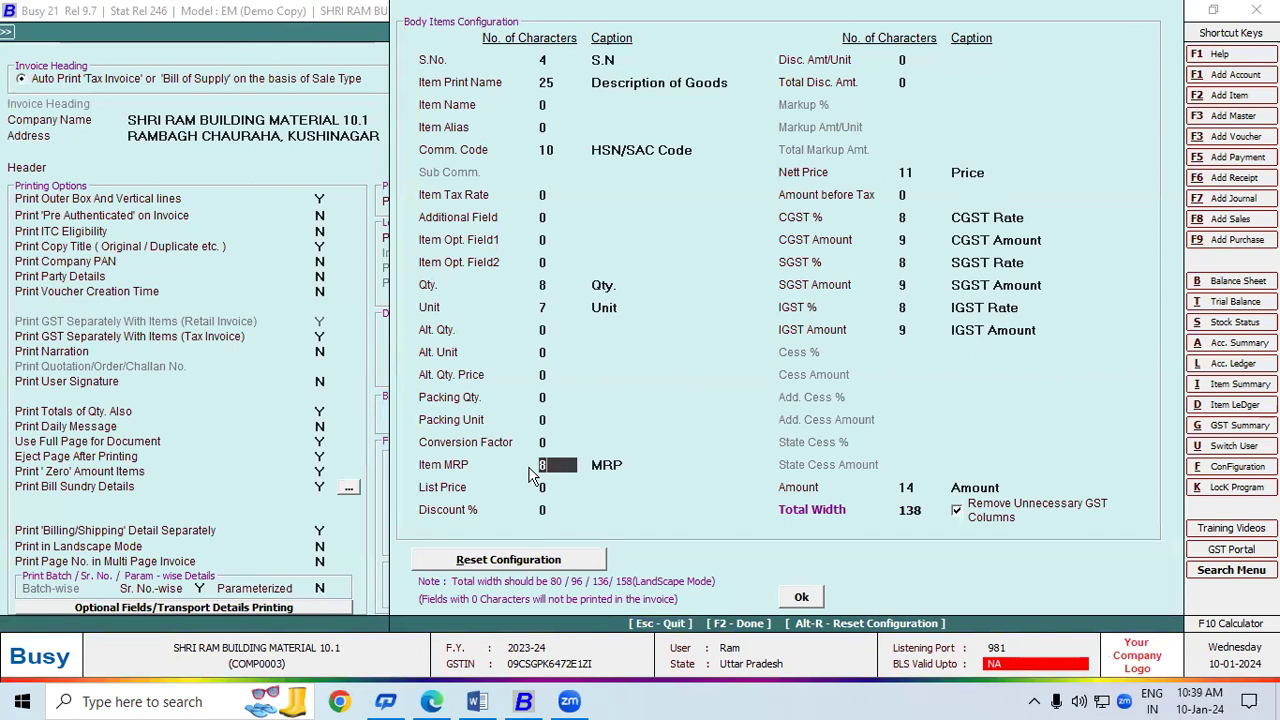
Step: Set the Qty. column to 6 characters, save the Sales Invoice configuration and return to the sales voucher
left_click(544, 285)
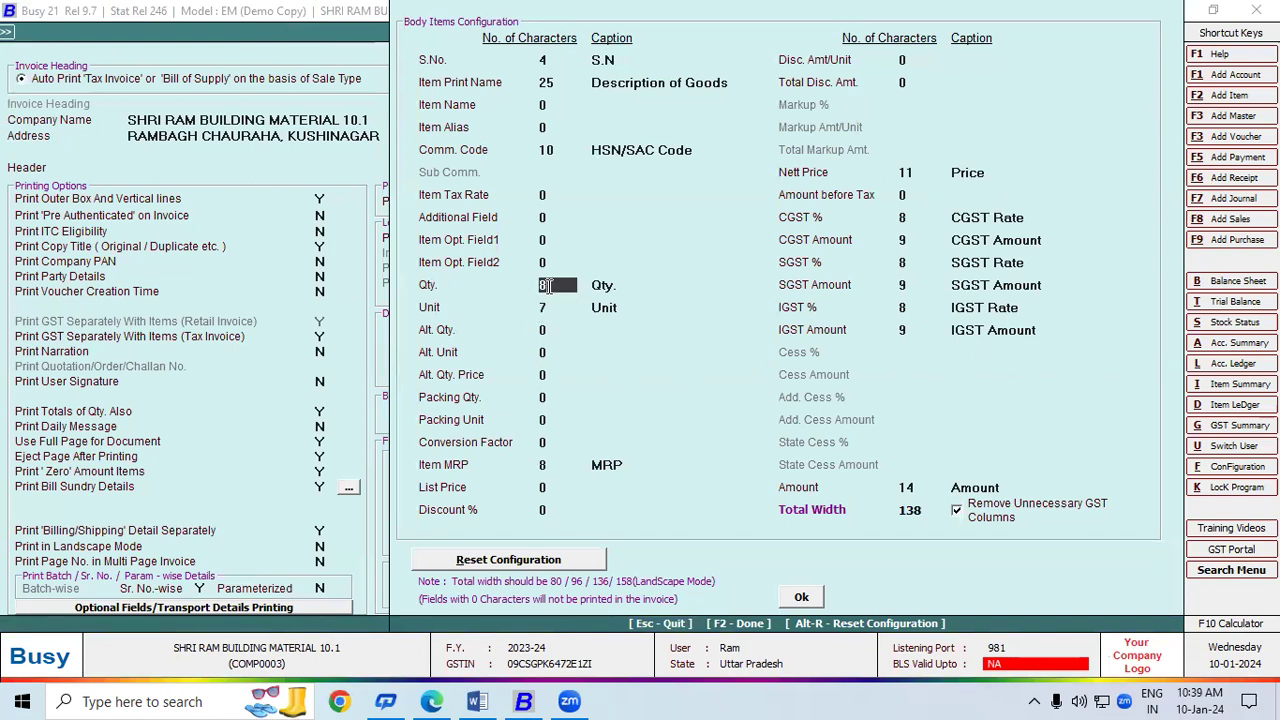
key("BackSpace")
type("0")
left_click(818, 599)
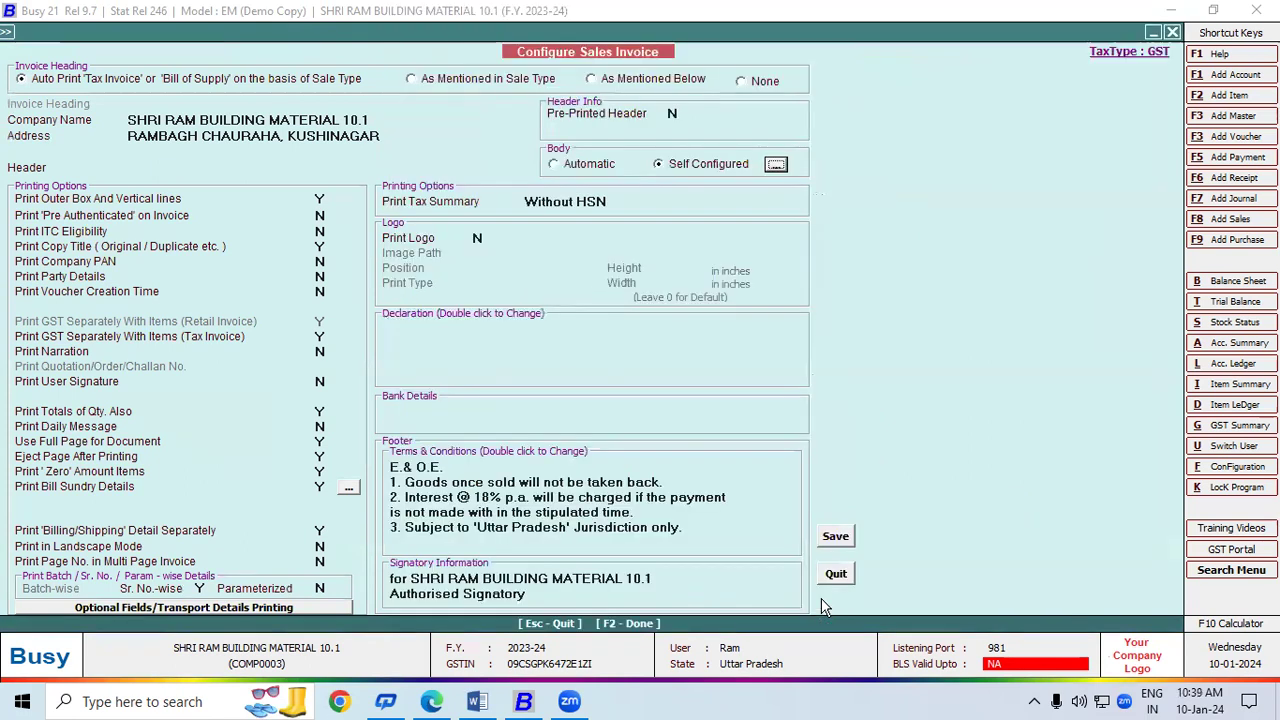
left_click(835, 536)
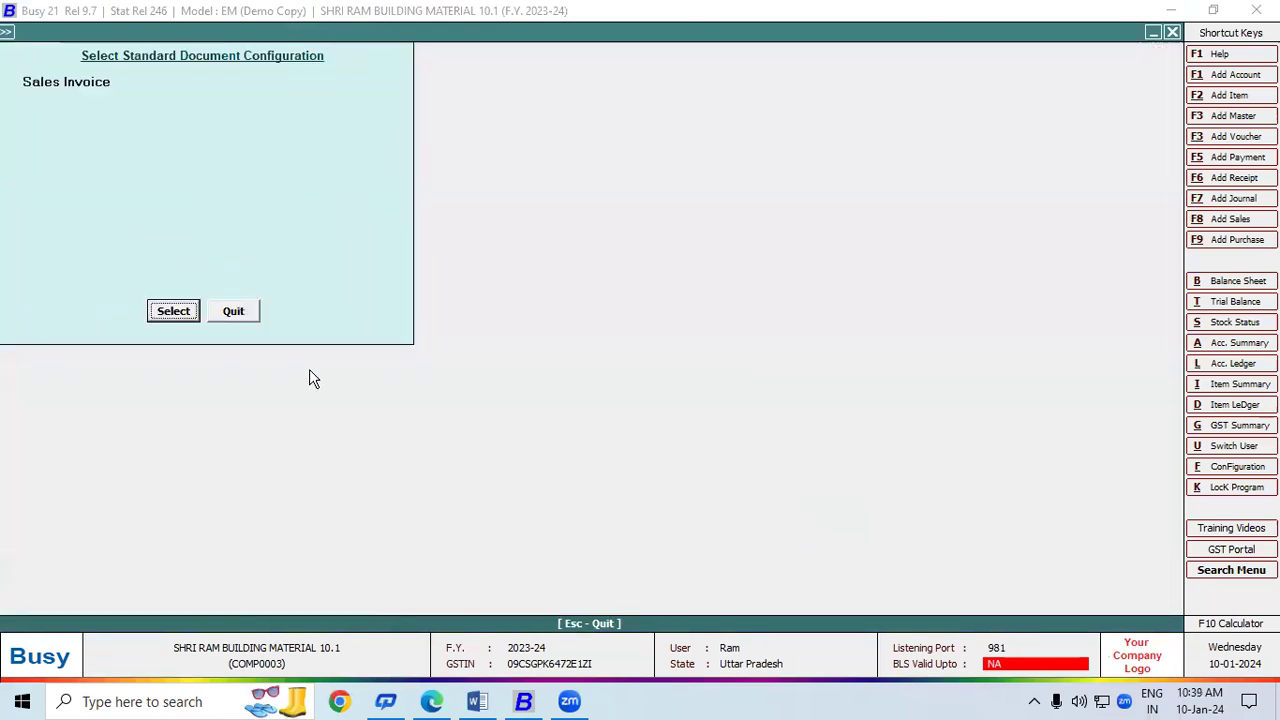
key("Escape")
key("Escape")
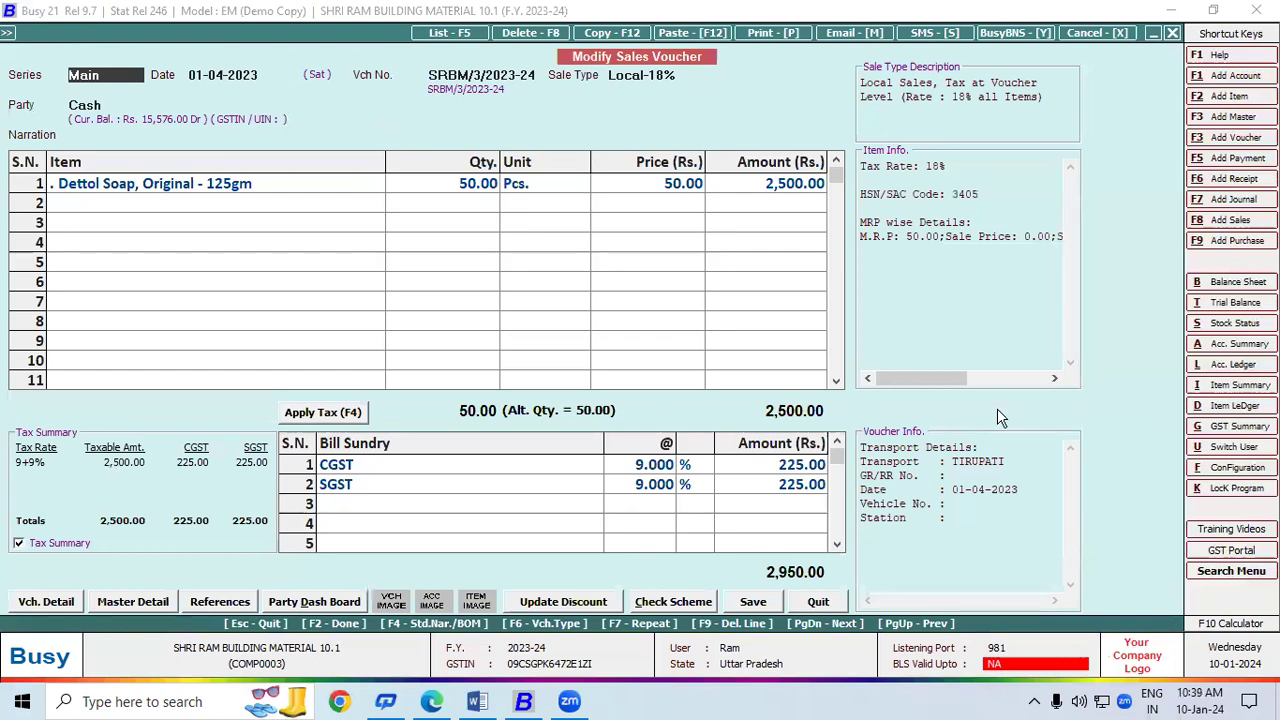
Step: Preview the Dettol Soap sales invoice again to check the widened MRP column, and close the preview
left_click(773, 33)
left_click(577, 363)
left_click(190, 180)
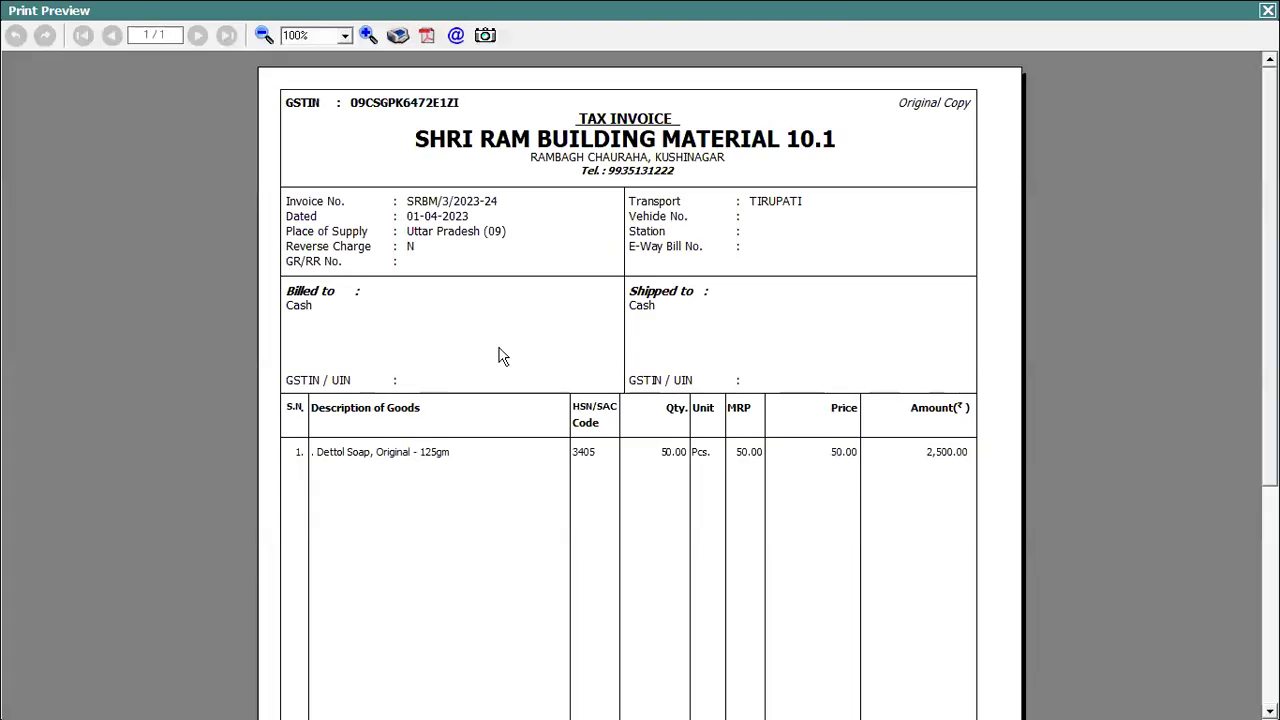
scroll(890, 395, "down", 3)
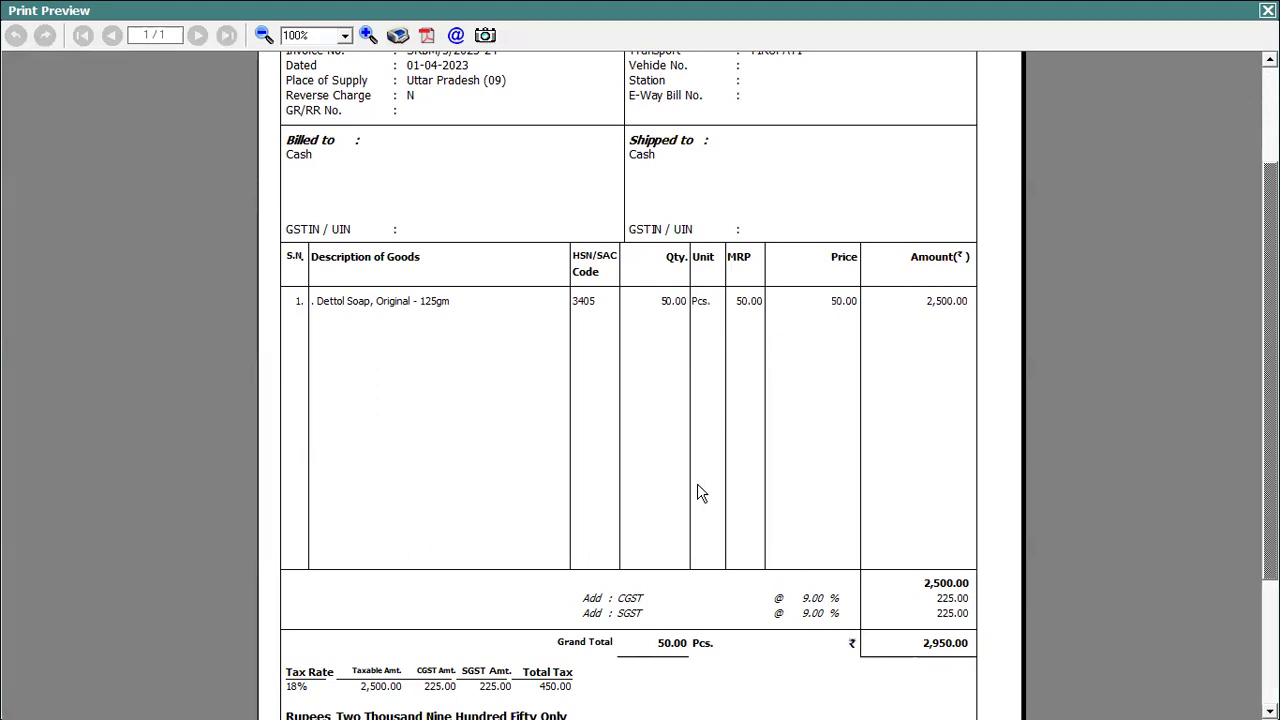
left_click(1267, 10)
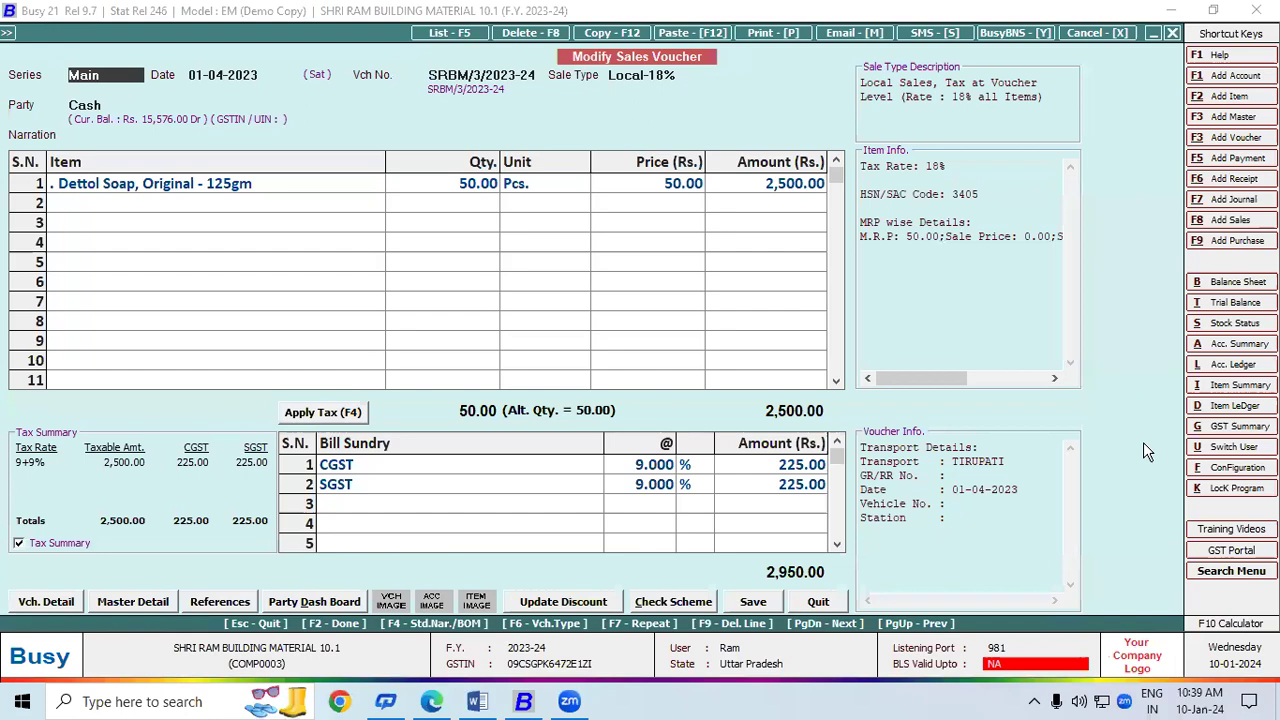
Step: Review the Item MRP width and total width in the standard Sales Invoice body configuration, and close the column settings
left_click(1220, 470)
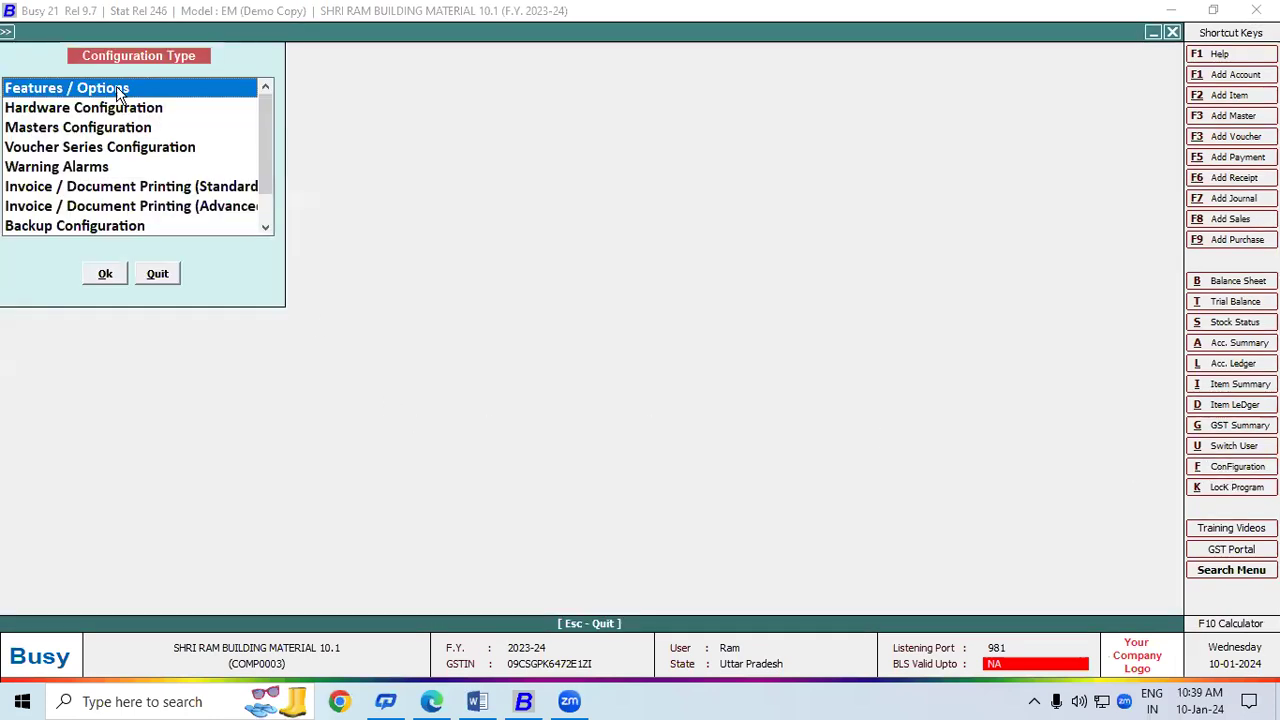
left_click(144, 189)
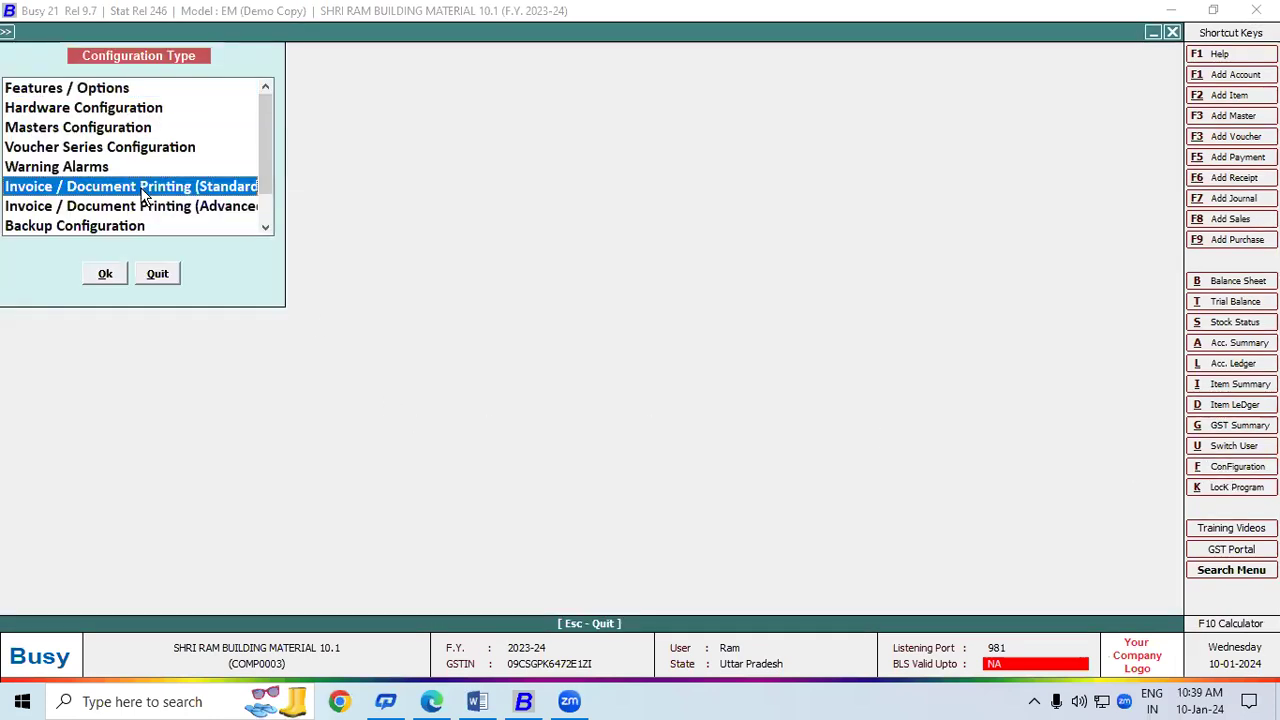
left_click(117, 273)
left_click(88, 111)
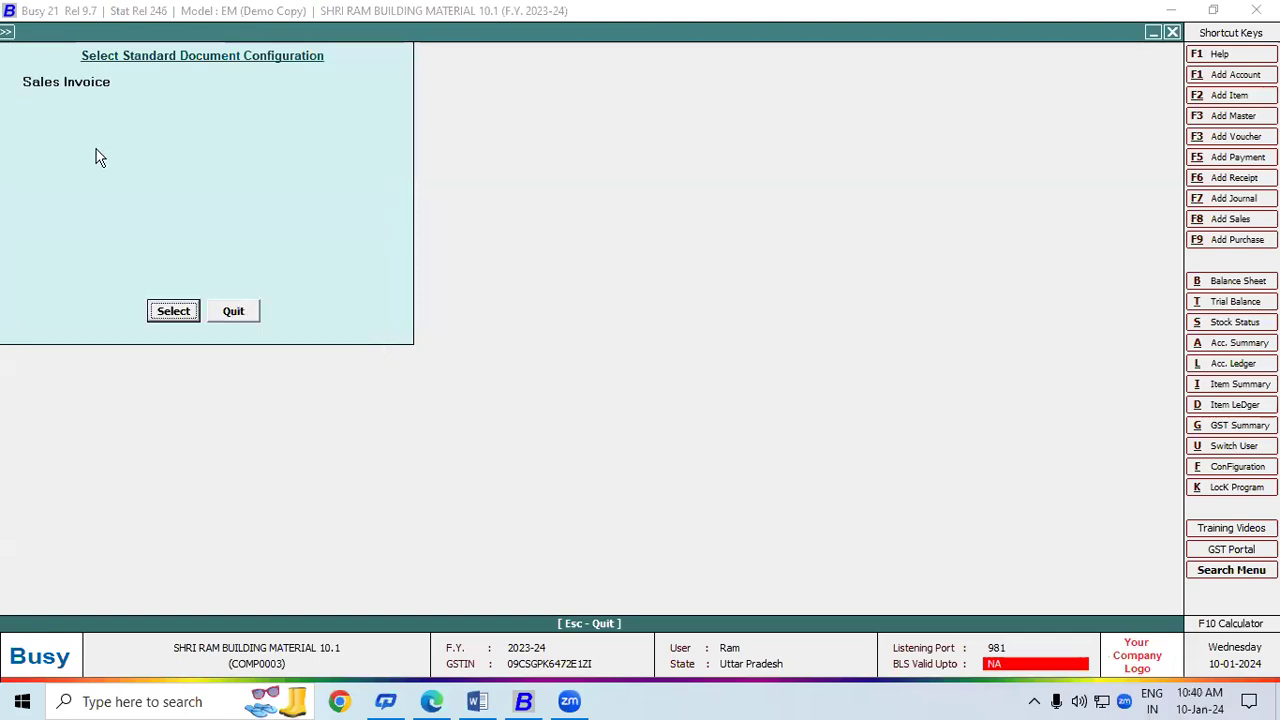
left_click(173, 311)
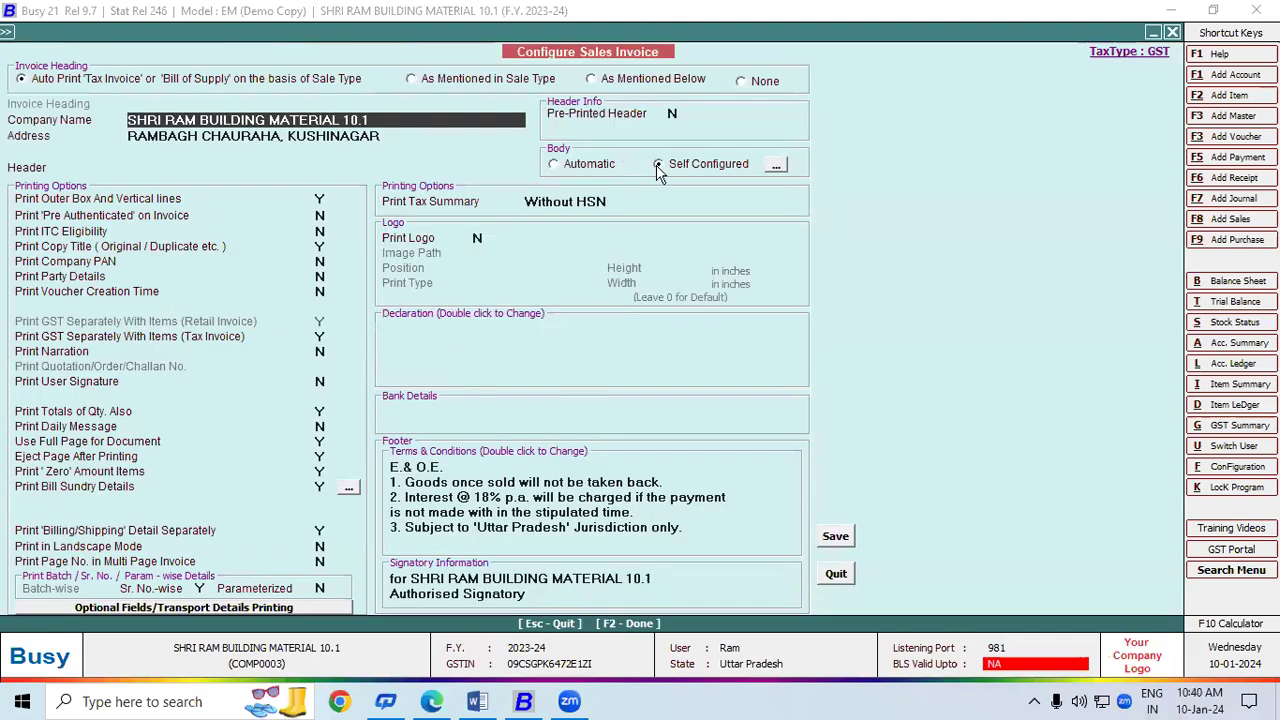
left_click(776, 164)
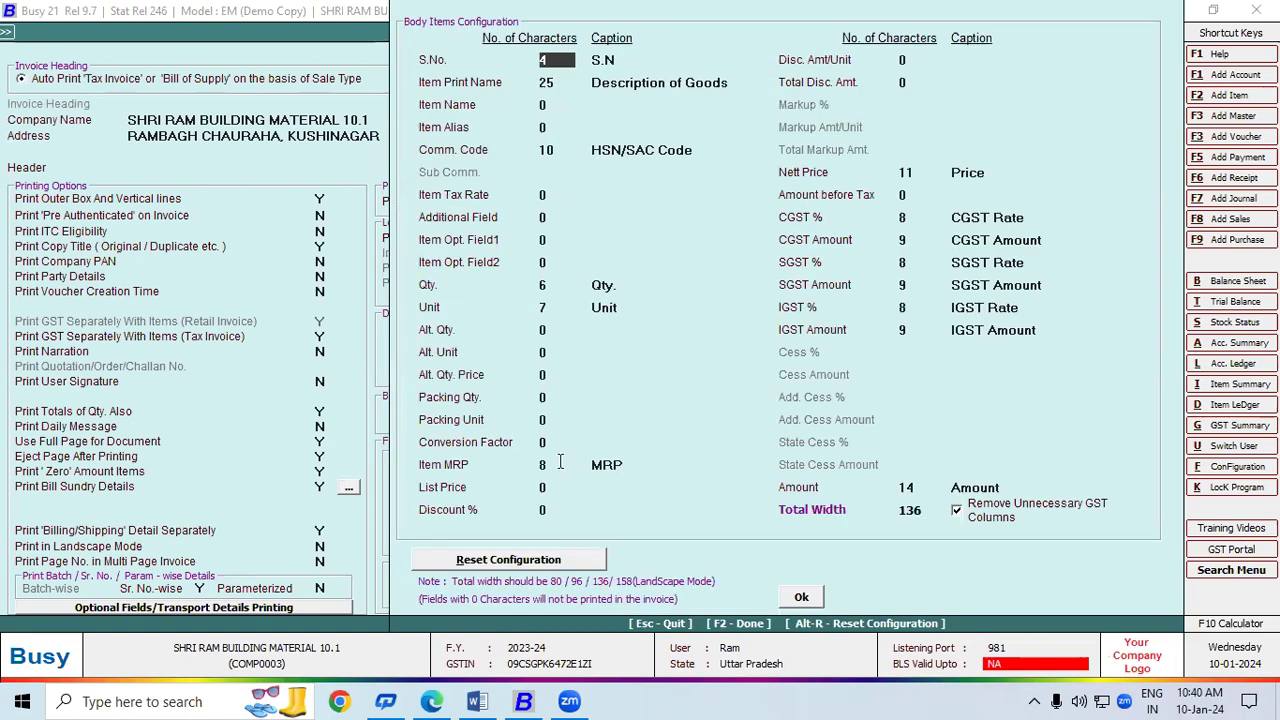
left_click(543, 465)
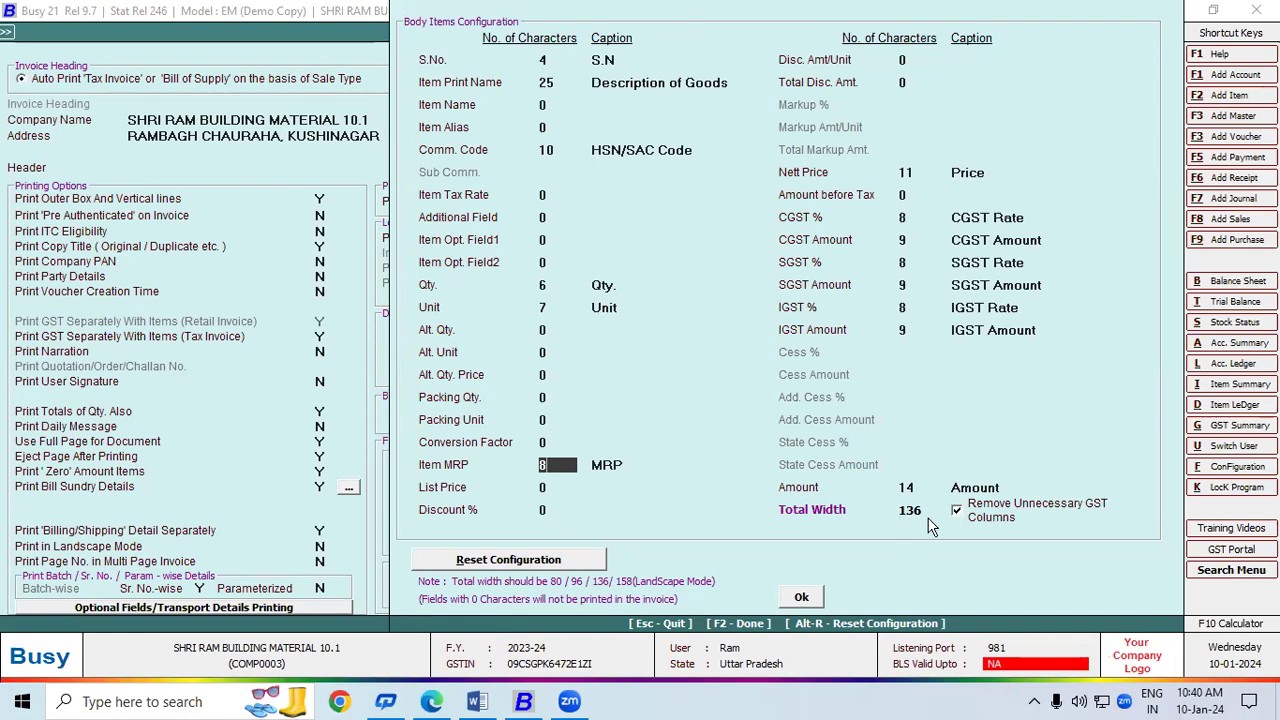
left_click(812, 597)
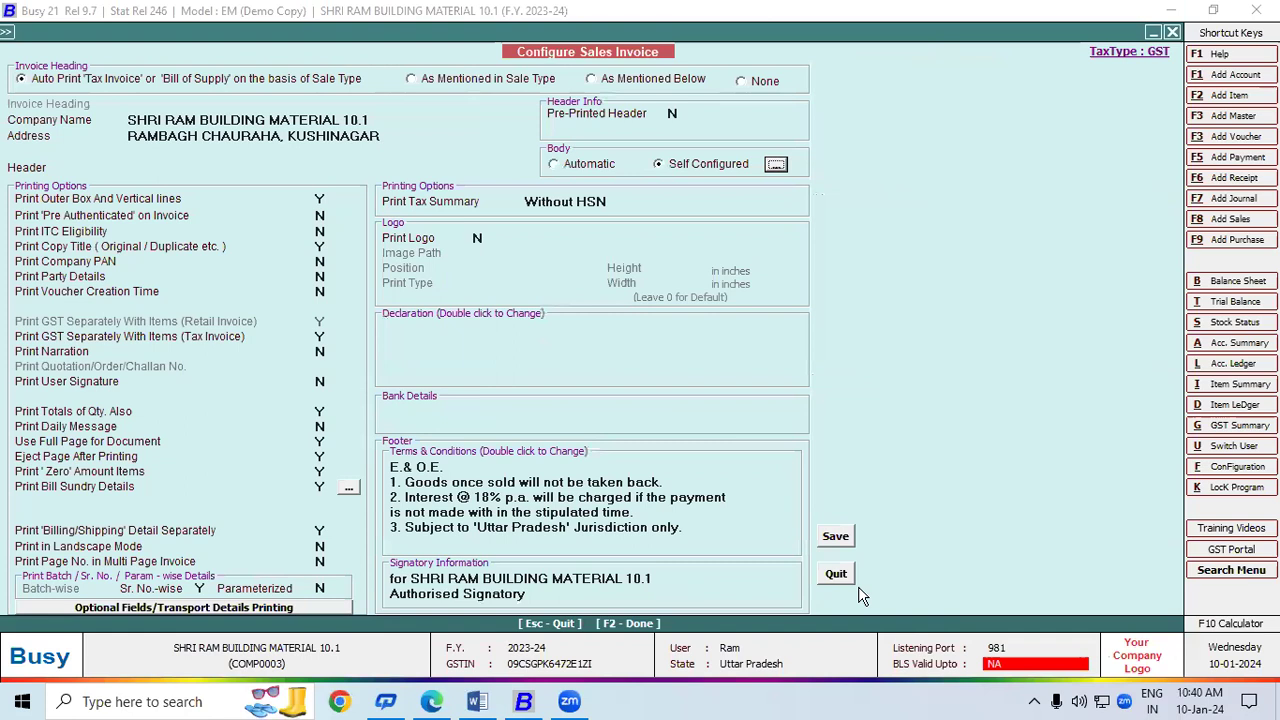
Step: Save the Sales Invoice configuration, leave the document selection and close the sales voucher to return to the main window
left_click(830, 538)
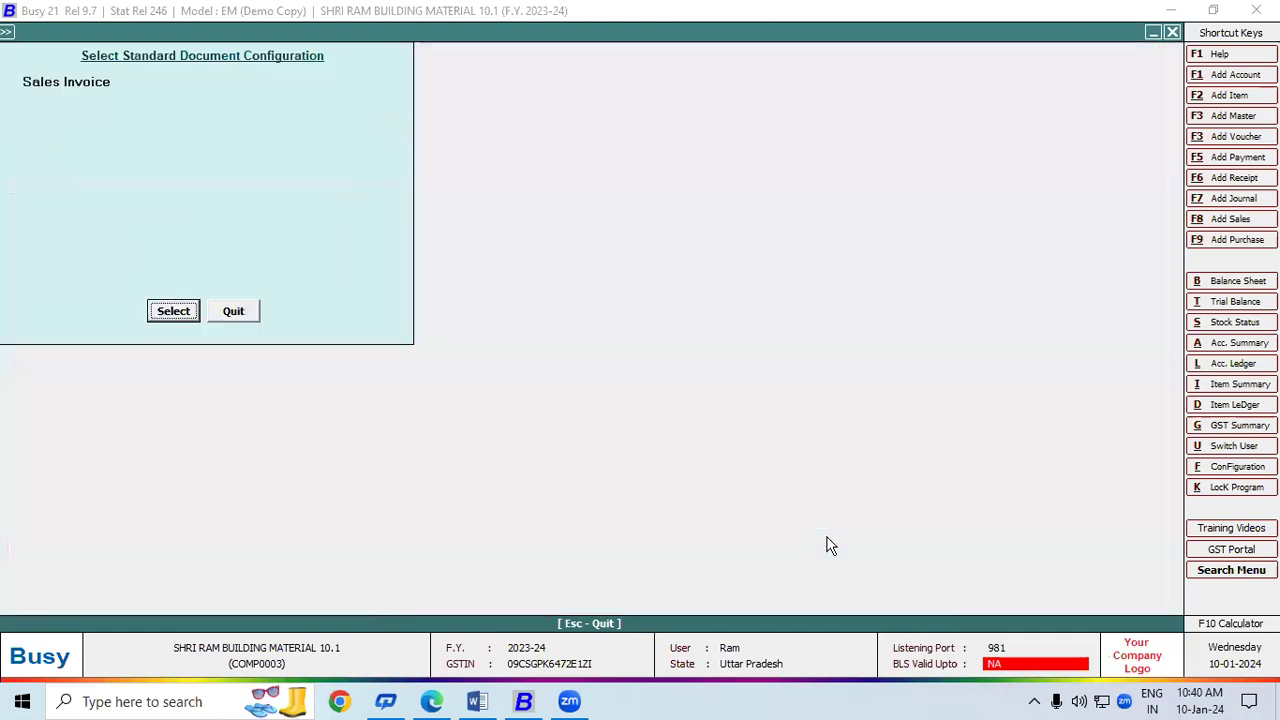
left_click(244, 314)
left_click(157, 274)
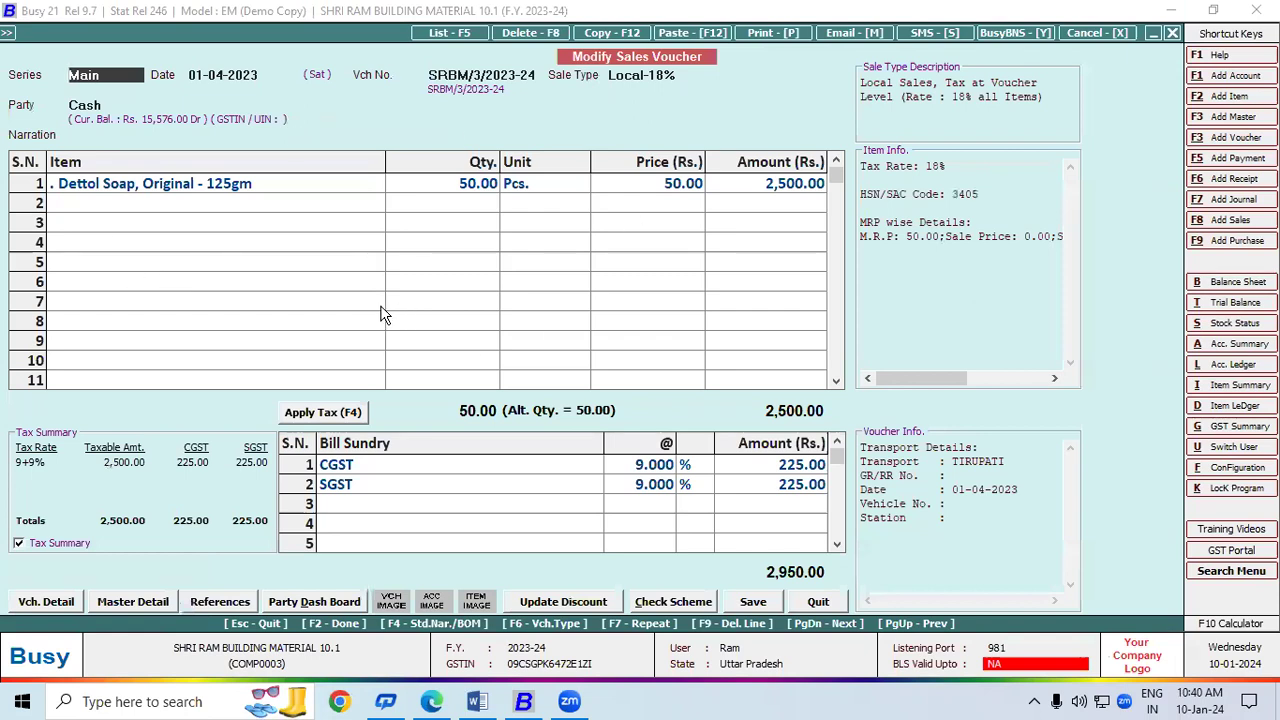
key("Escape")
key("Escape")
key("Escape")
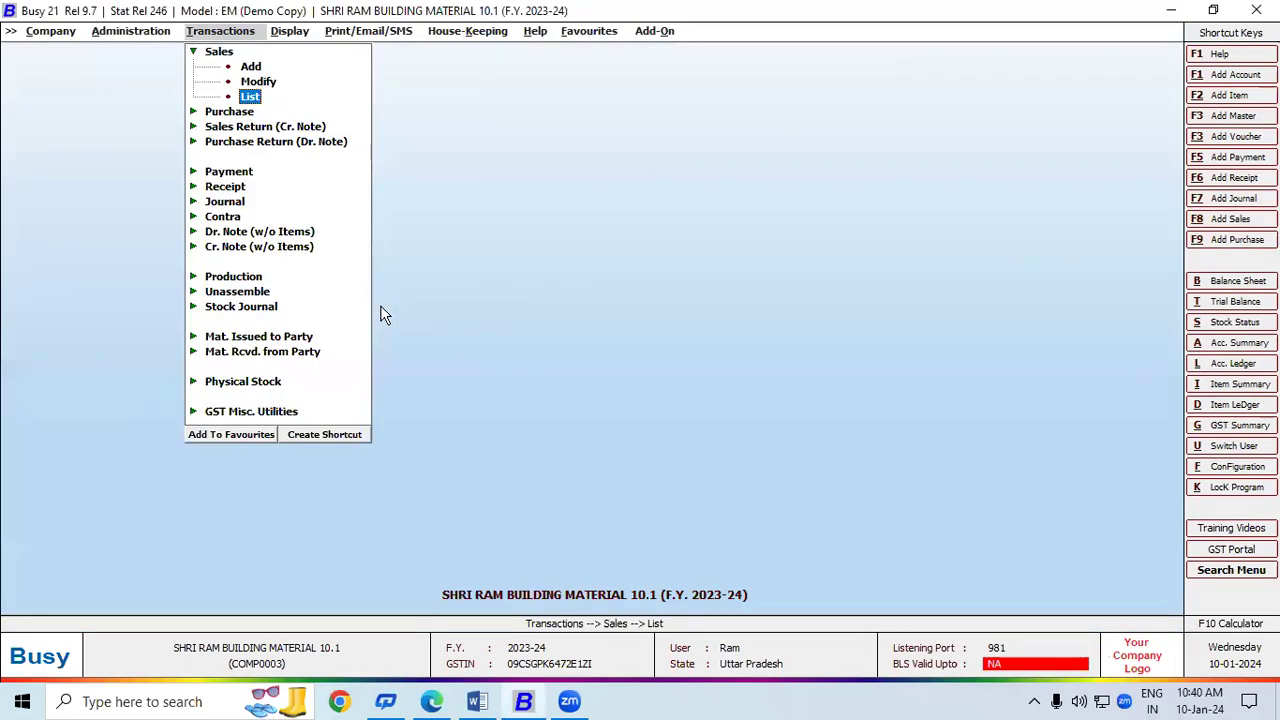
key("Escape")
Step: Generate the detailed MRP closing stock report for the single item Dettol Soap, Original - 125gm, for 01-04-2023
left_click(294, 31)
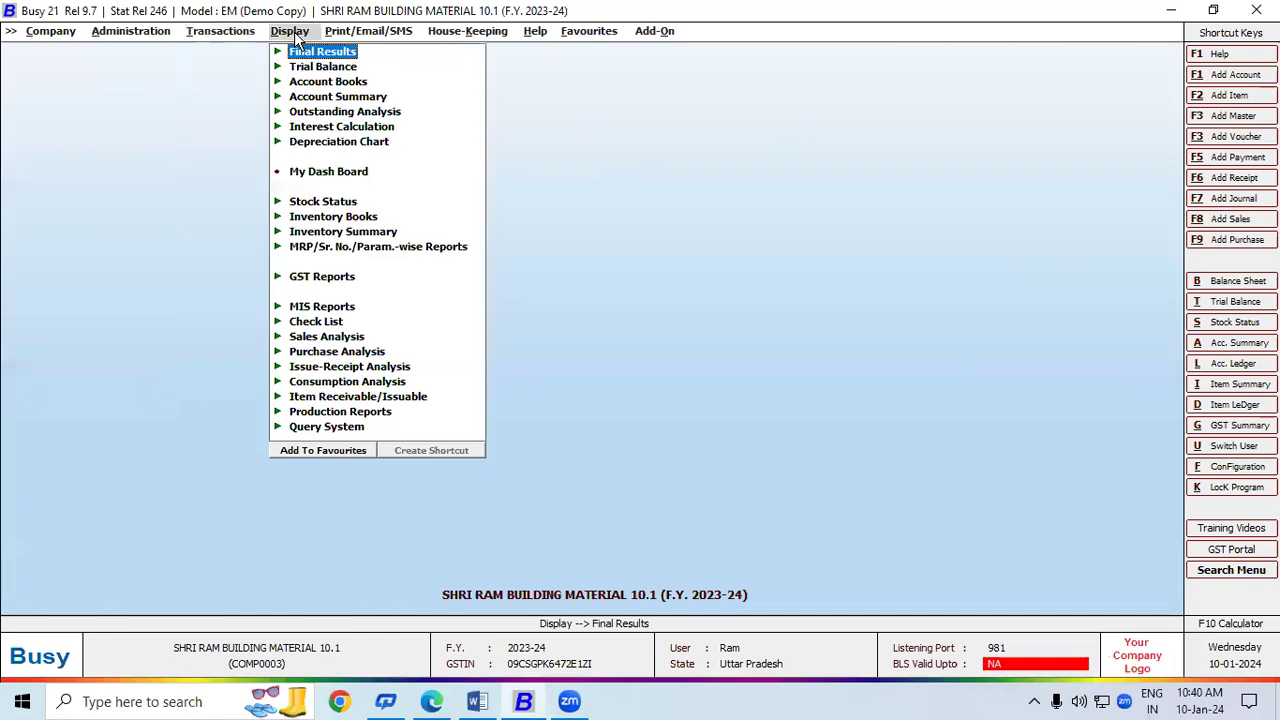
left_click(335, 248)
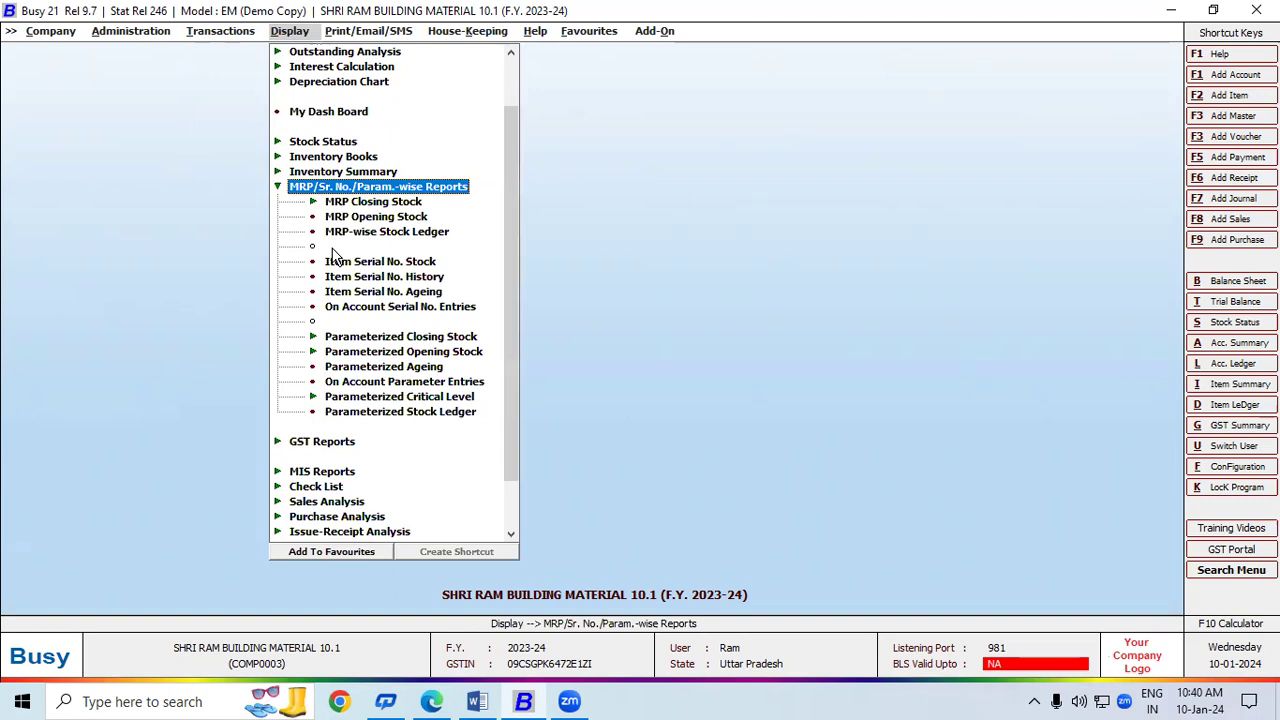
left_click(386, 204)
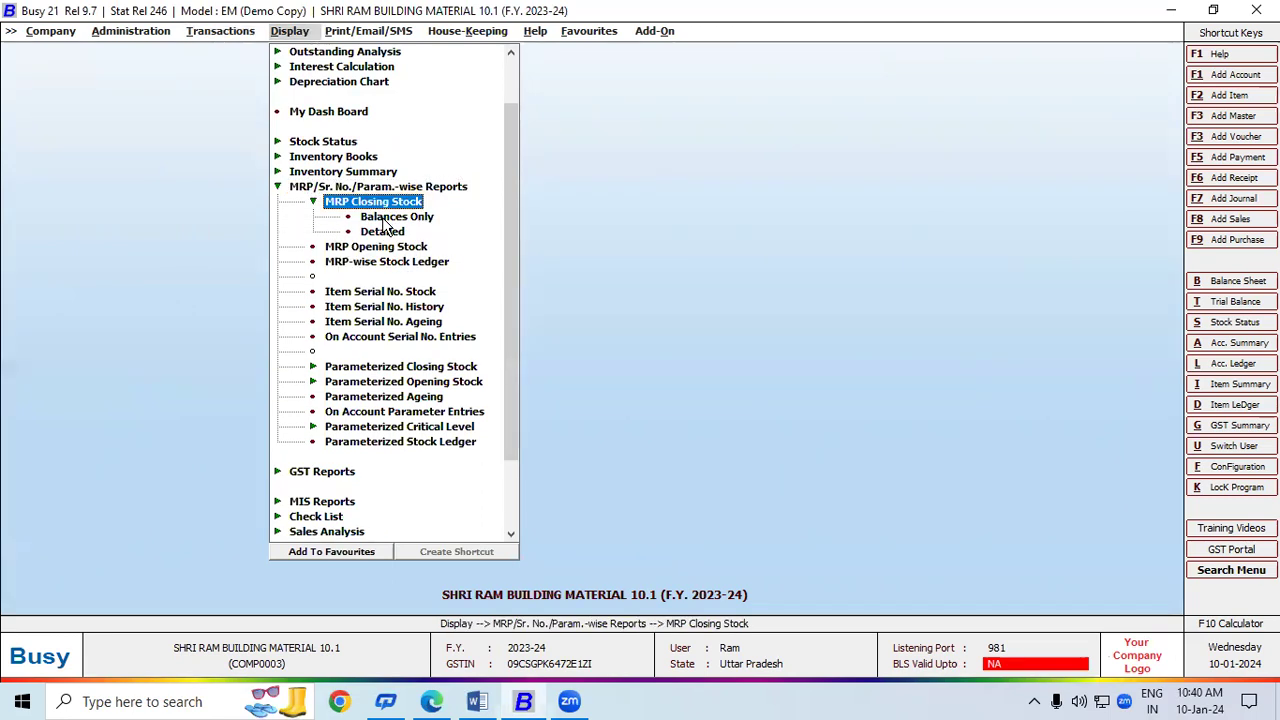
double_click(382, 232)
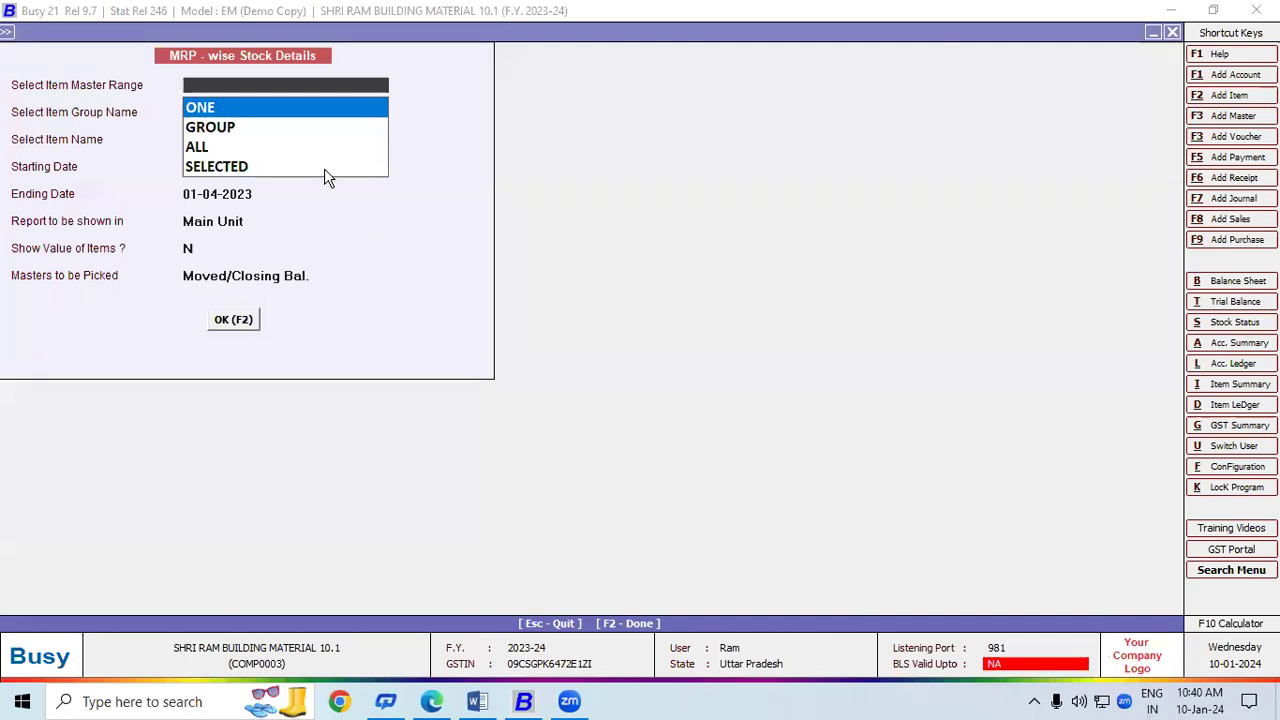
left_click(212, 110)
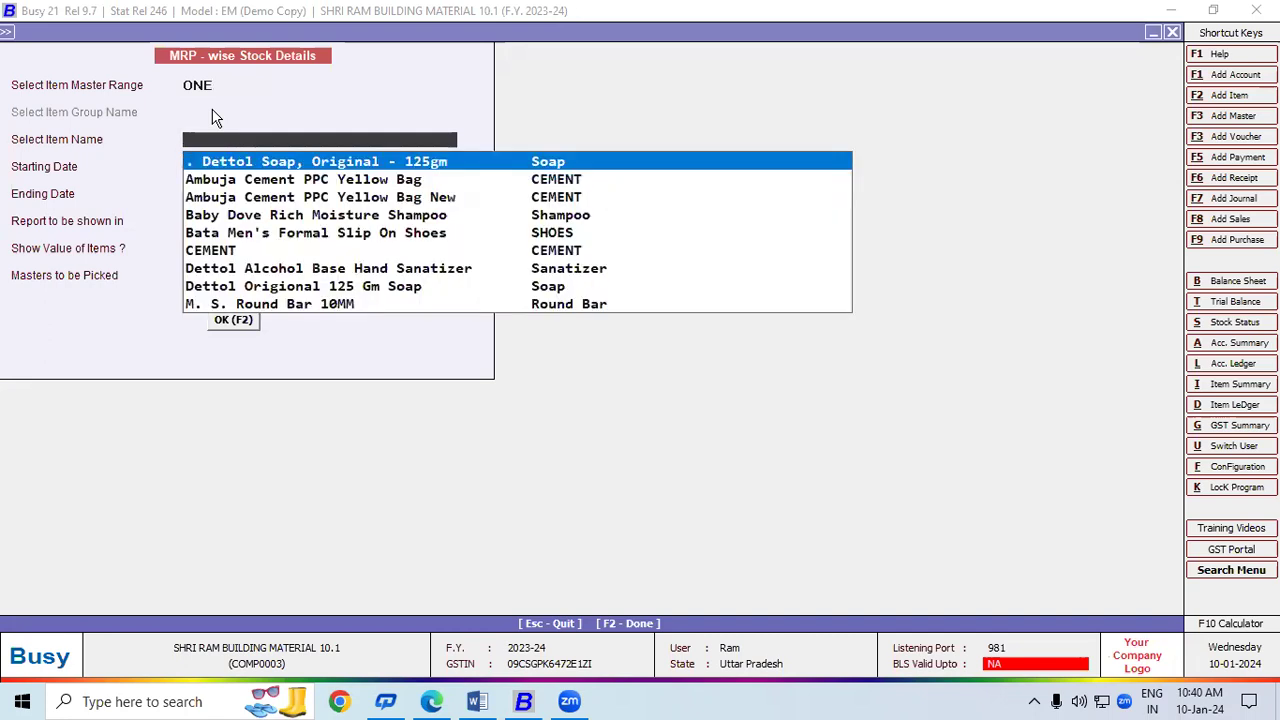
key("Return")
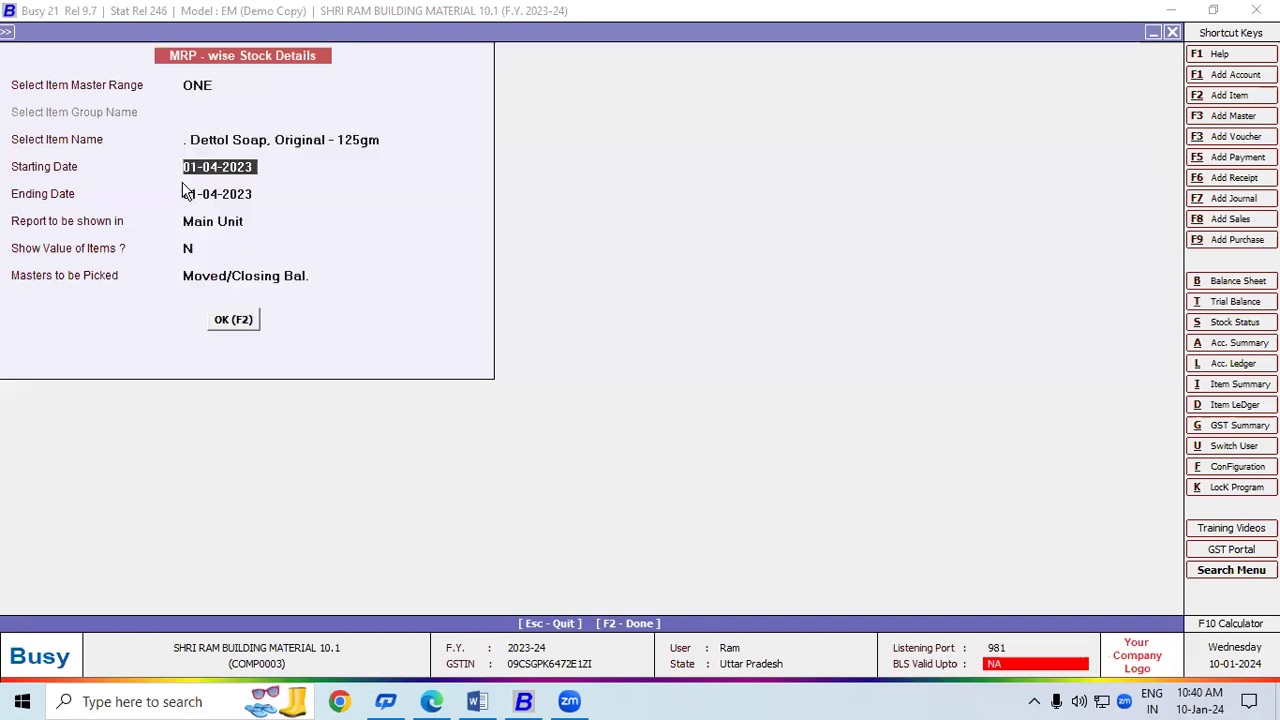
left_click(219, 320)
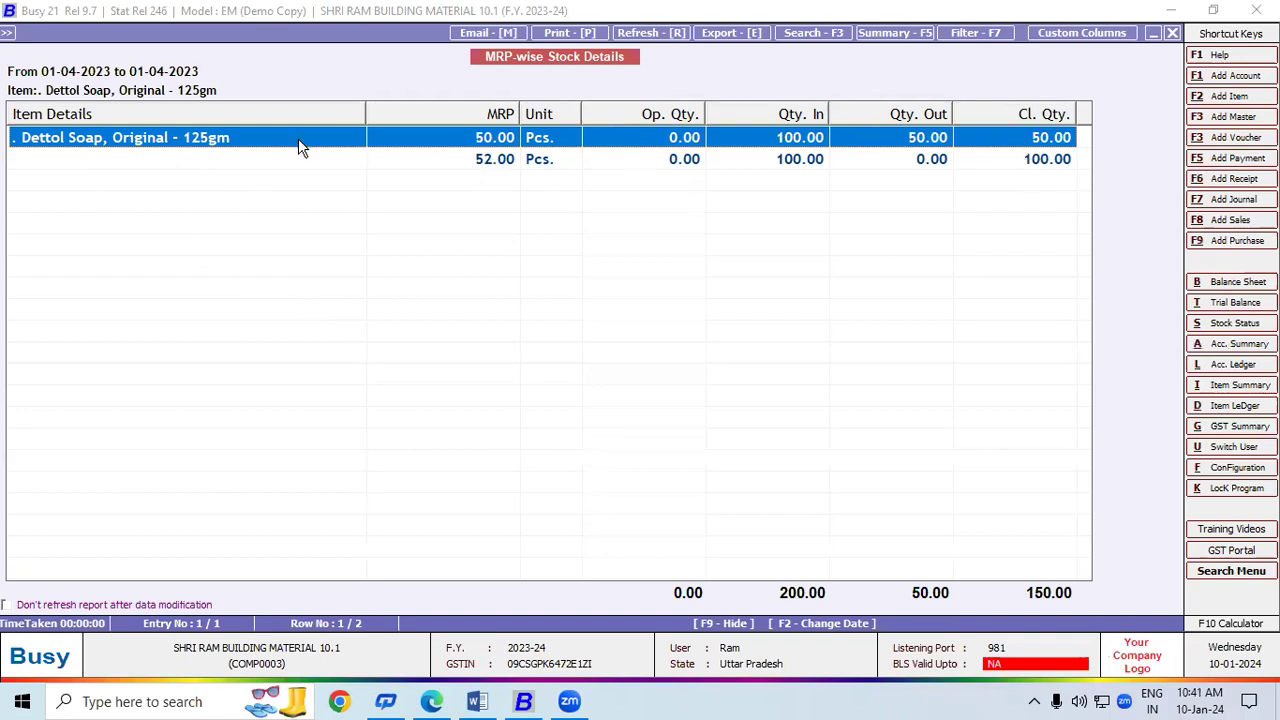
Step: Examine the Dettol Soap quantities in, out and closing for each MRP, and close the detailed closing stock report
left_click(497, 165)
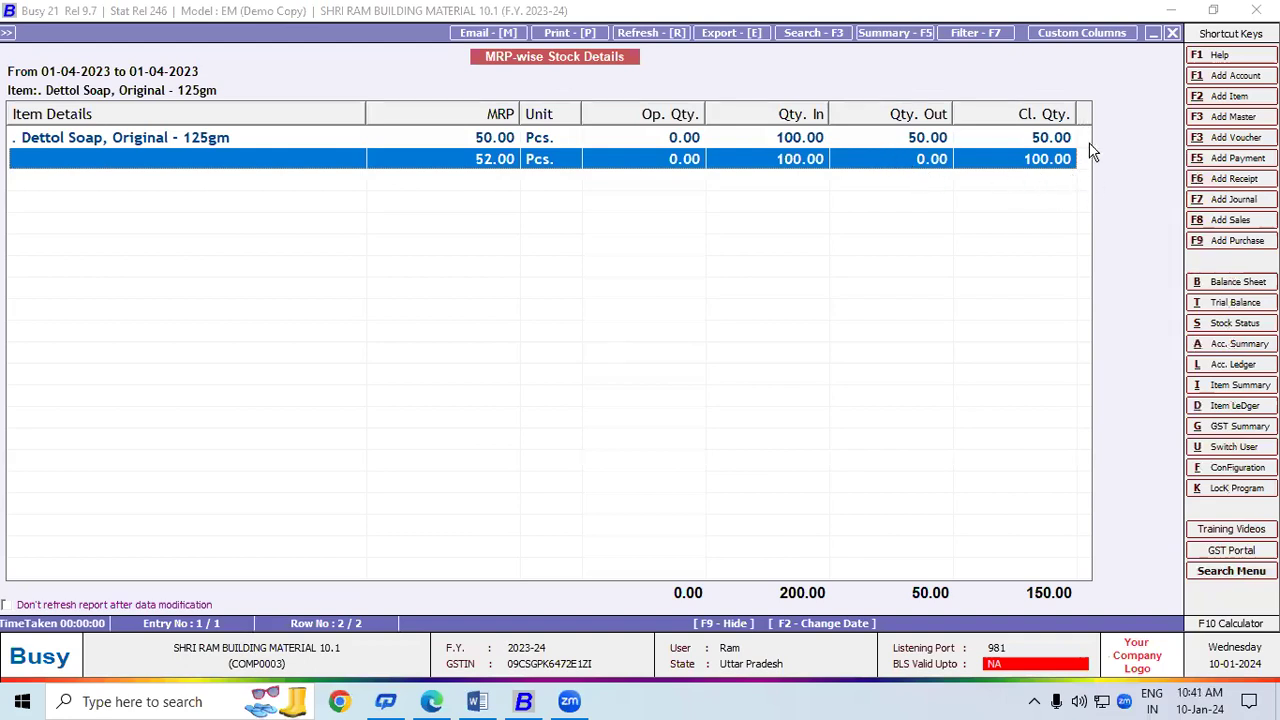
left_click(204, 141)
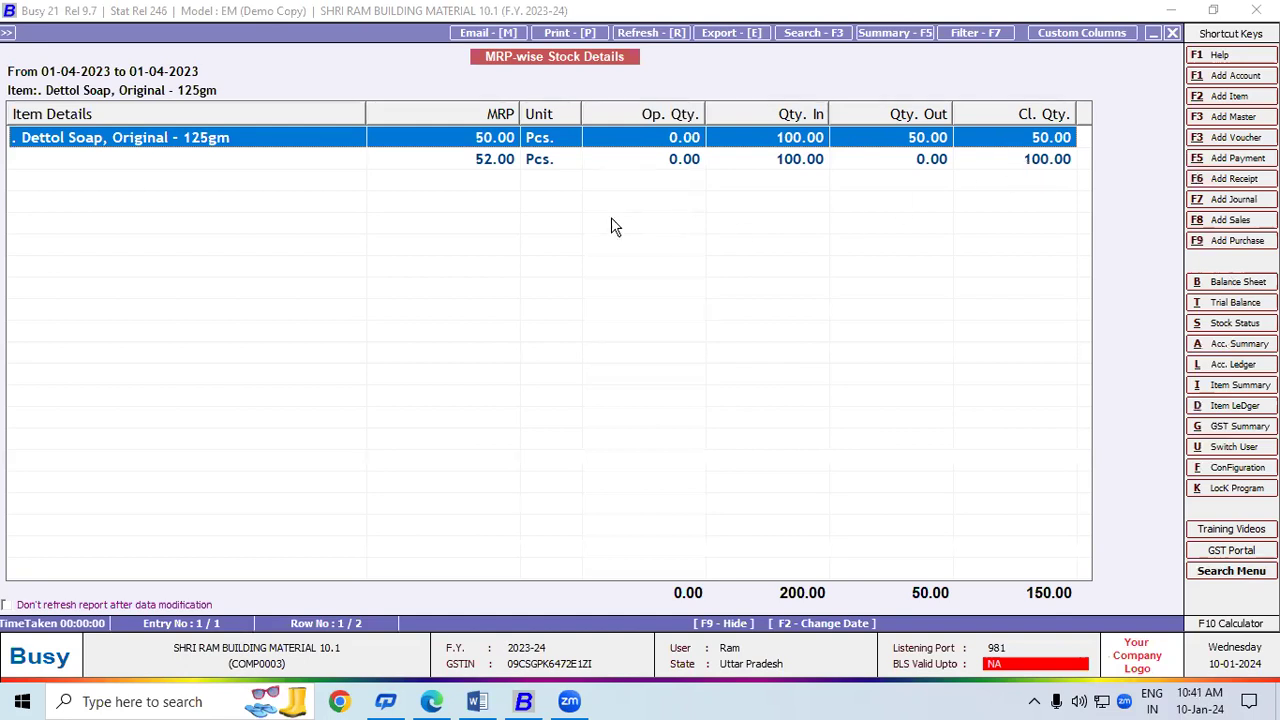
key("Escape")
key("Escape")
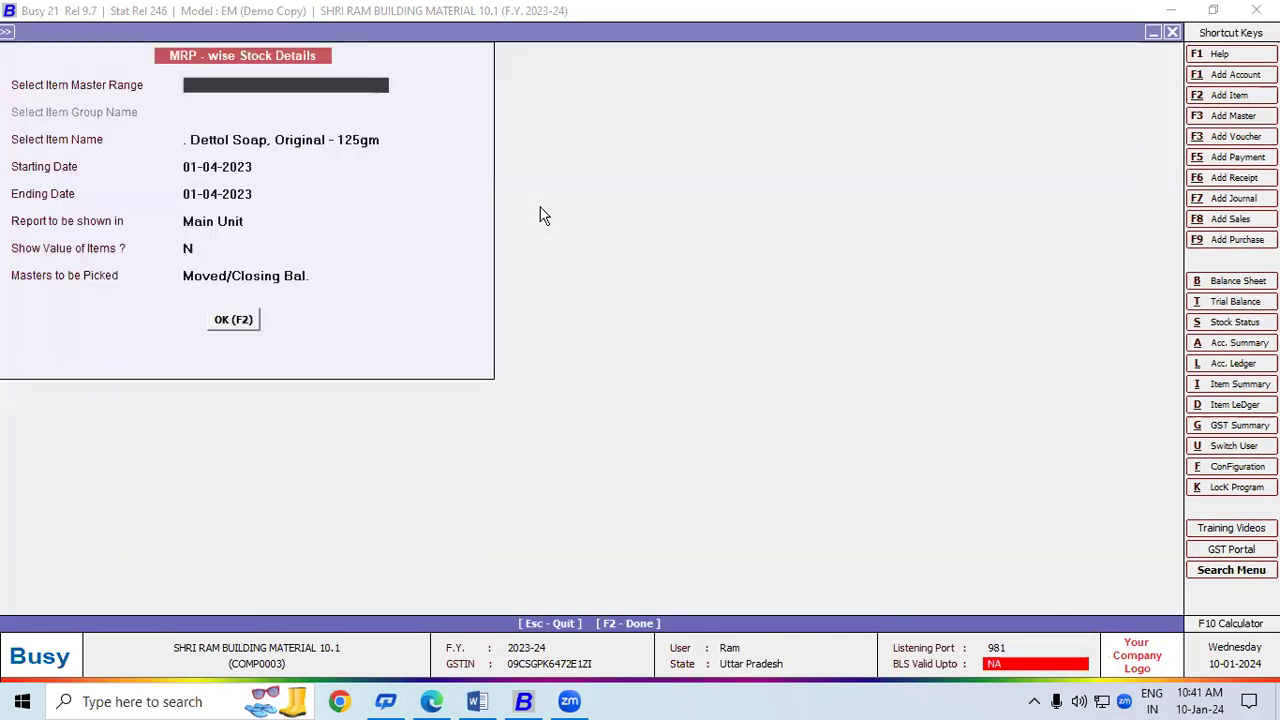
key("Escape")
key("Escape")
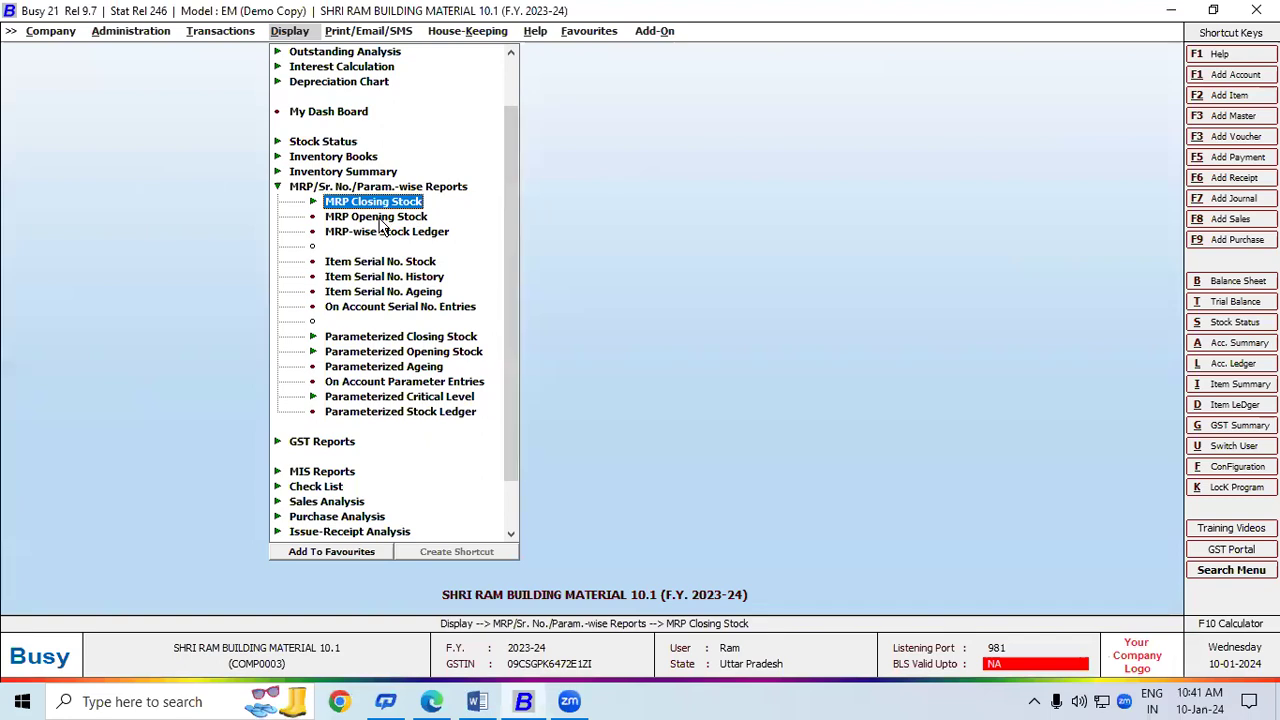
Step: View the MRP-wise opening stock report for all items as on 01-04-2023, and close it
double_click(380, 218)
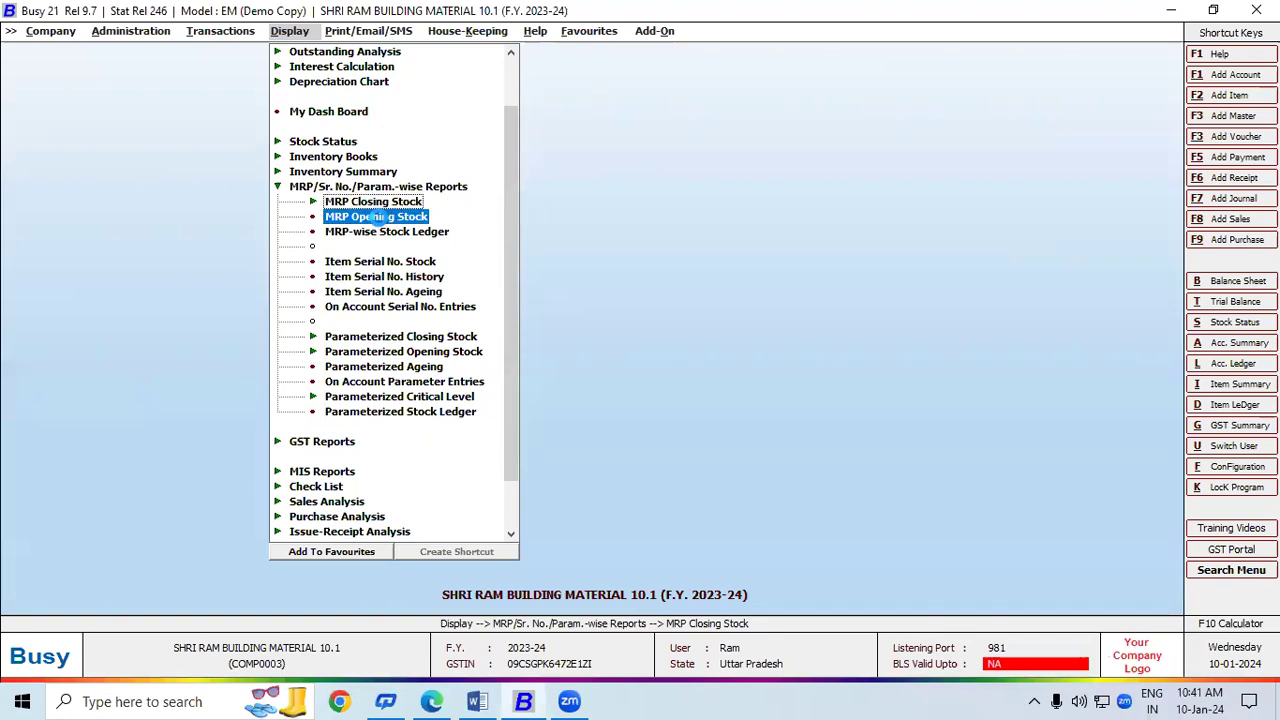
left_click(223, 318)
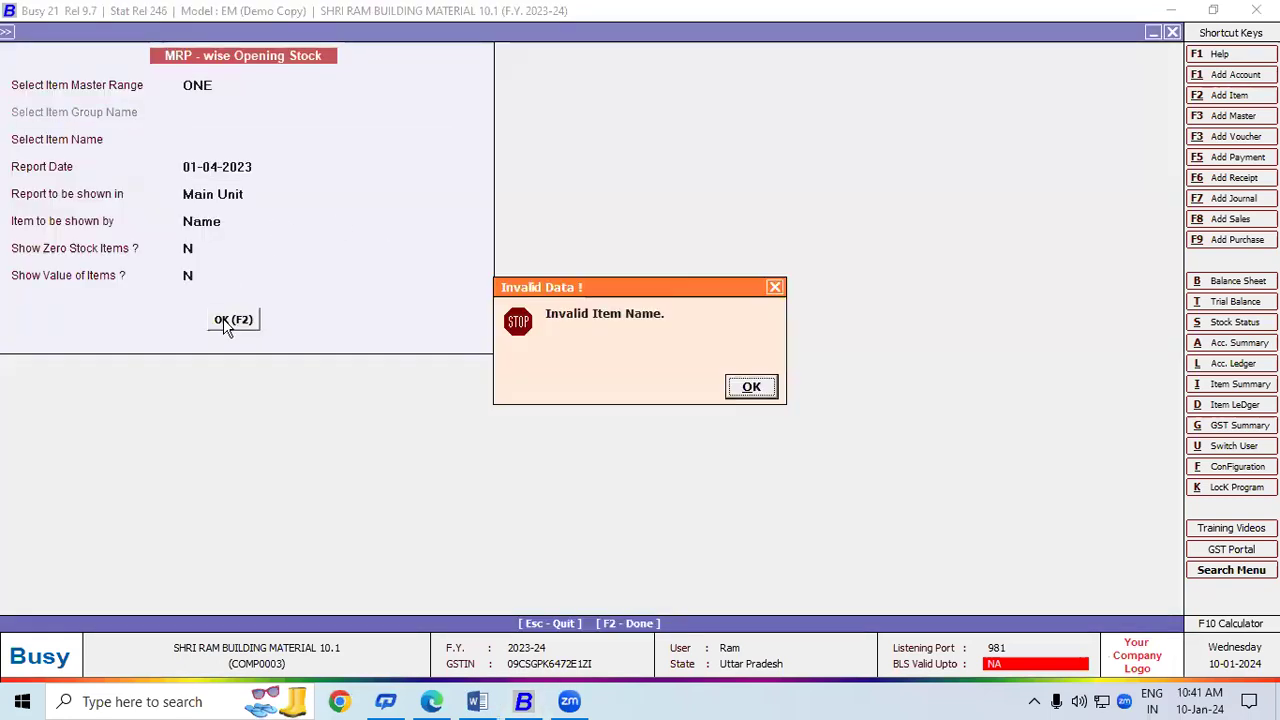
left_click(755, 391)
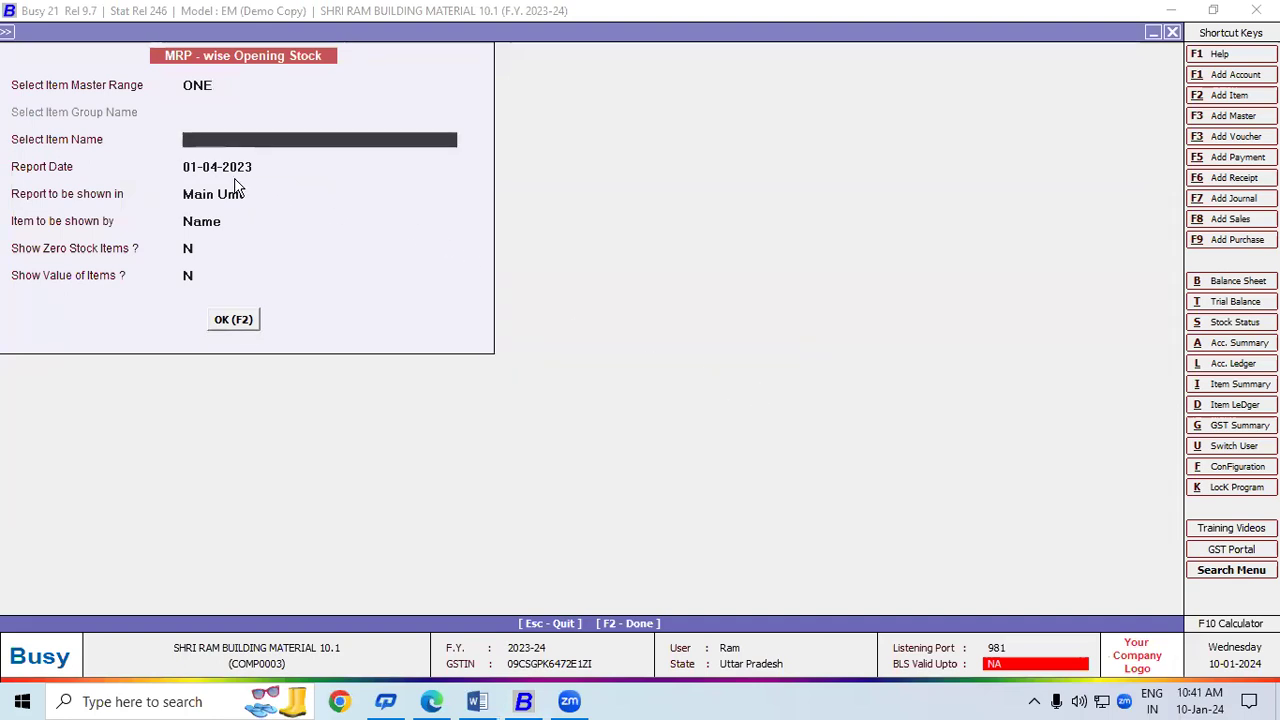
left_click(215, 85)
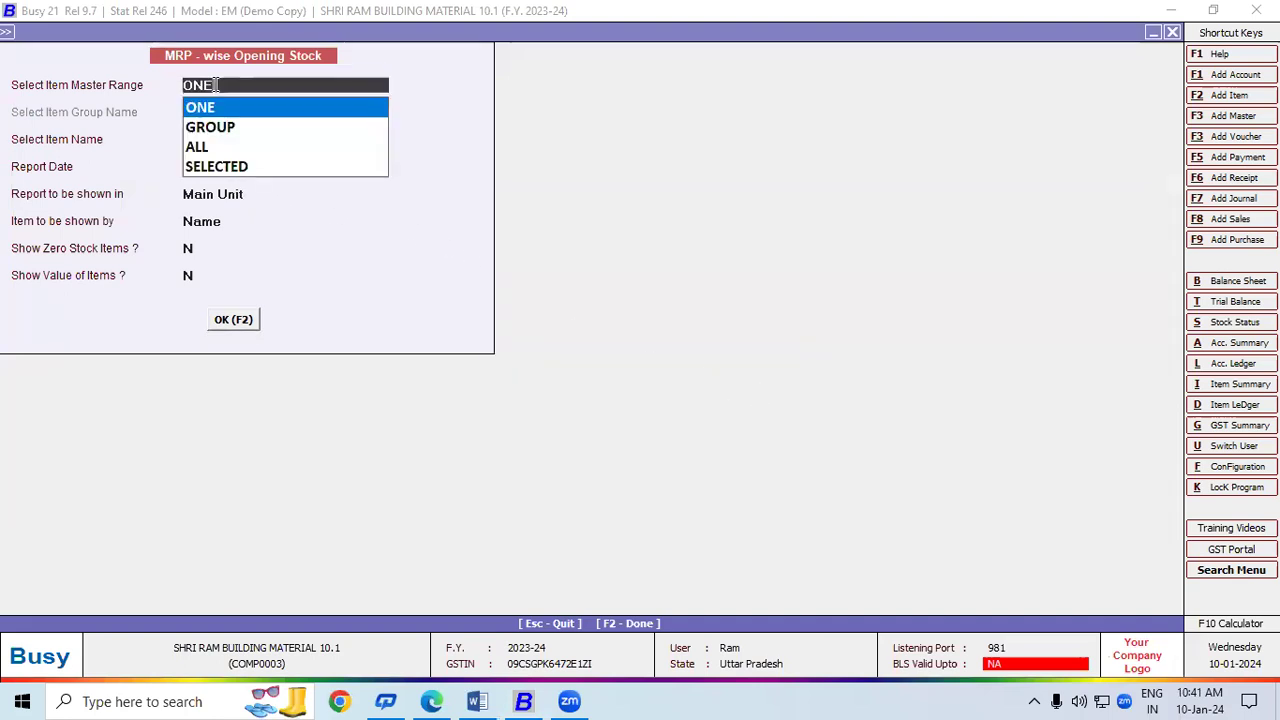
left_click(233, 146)
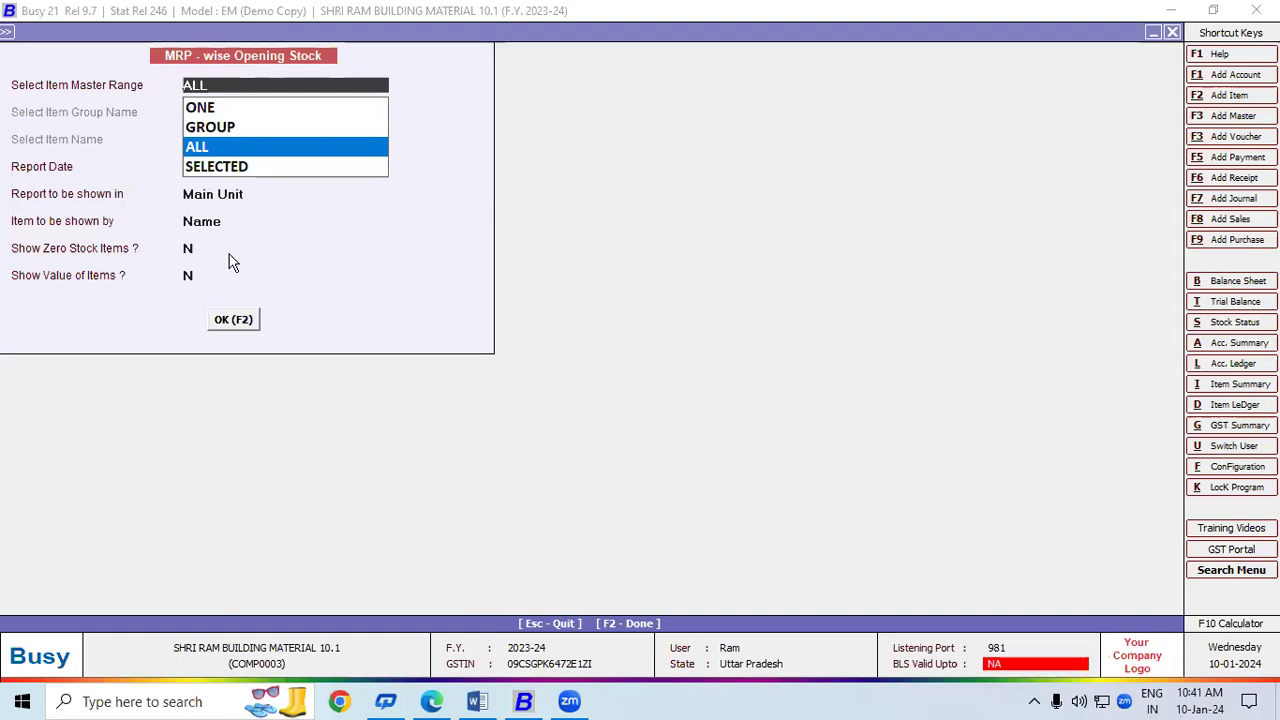
key("Return")
left_click(230, 320)
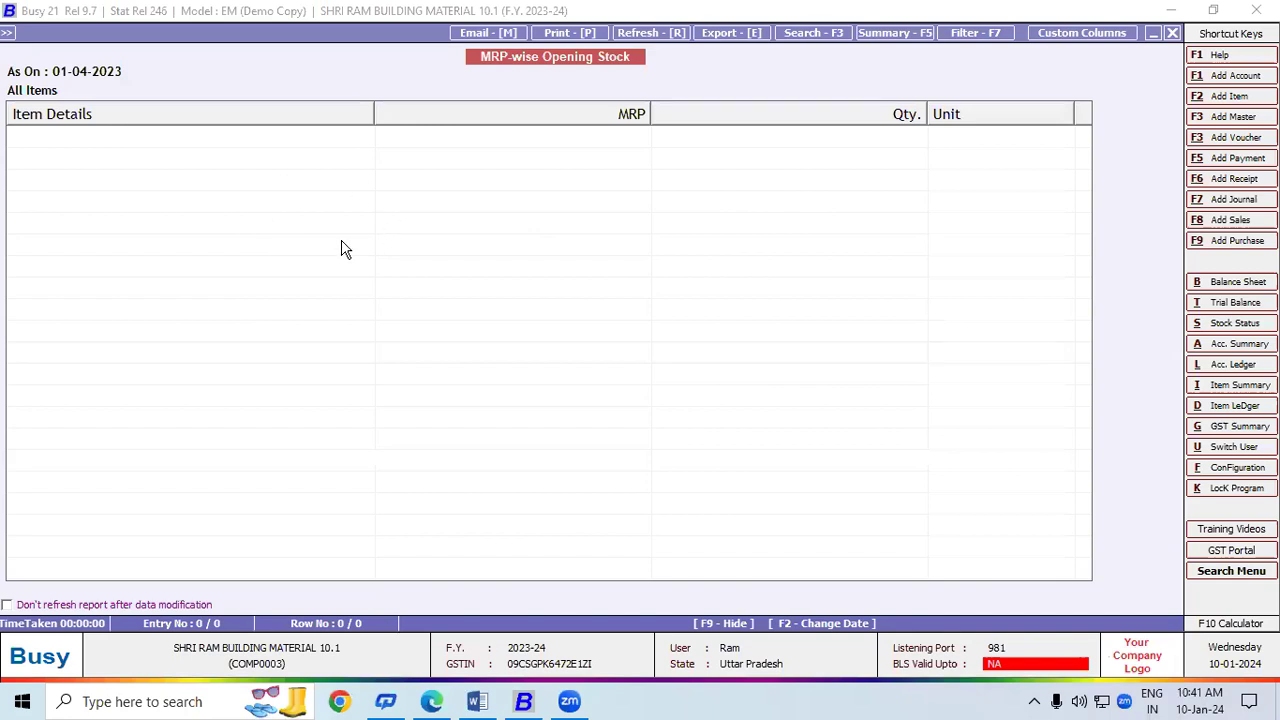
key("Escape")
key("Escape")
key("Escape")
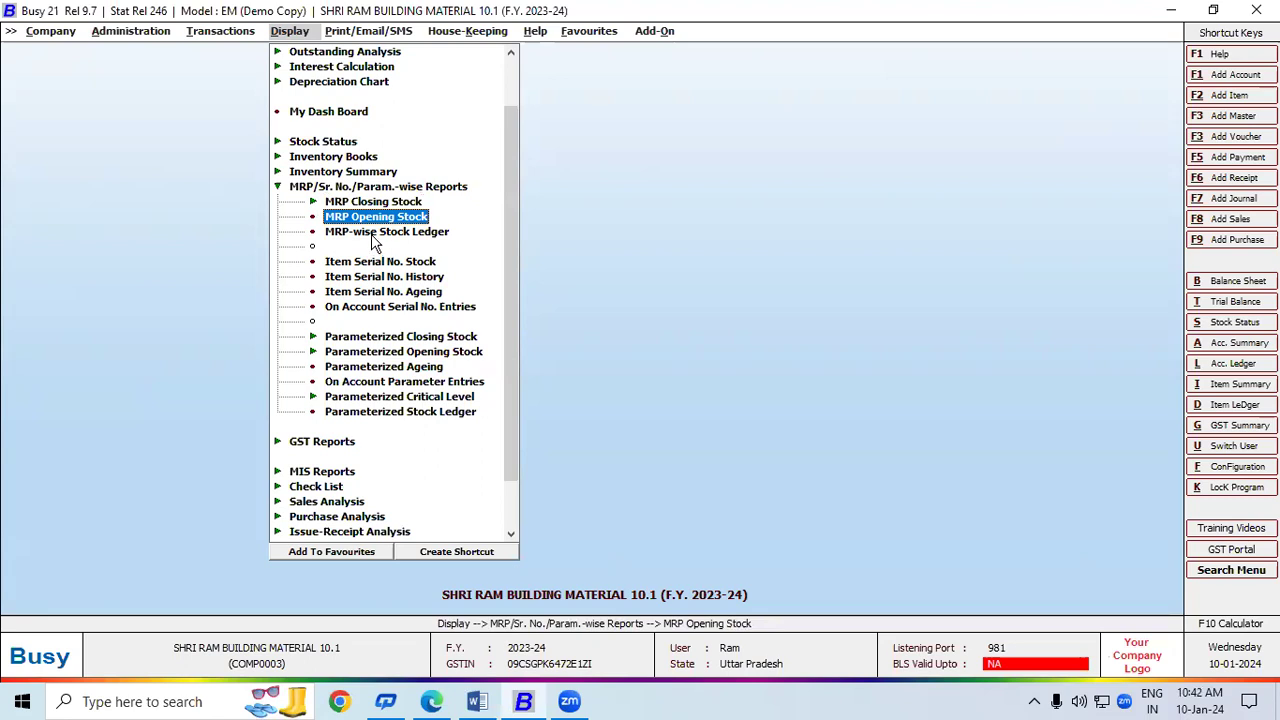
Step: View the MRP-wise stock ledger of Dettol Soap, Original - 125gm at MRP 50, checking its purchase and sale entries
left_click(371, 233)
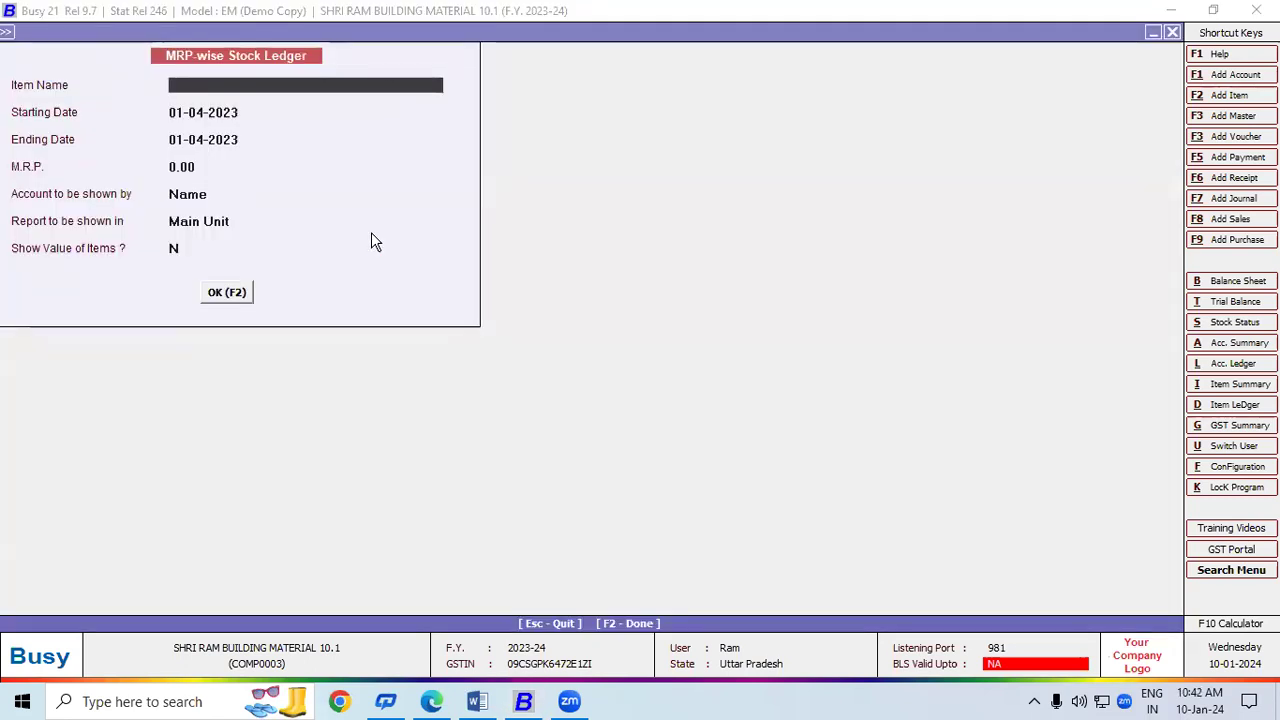
left_click(257, 110)
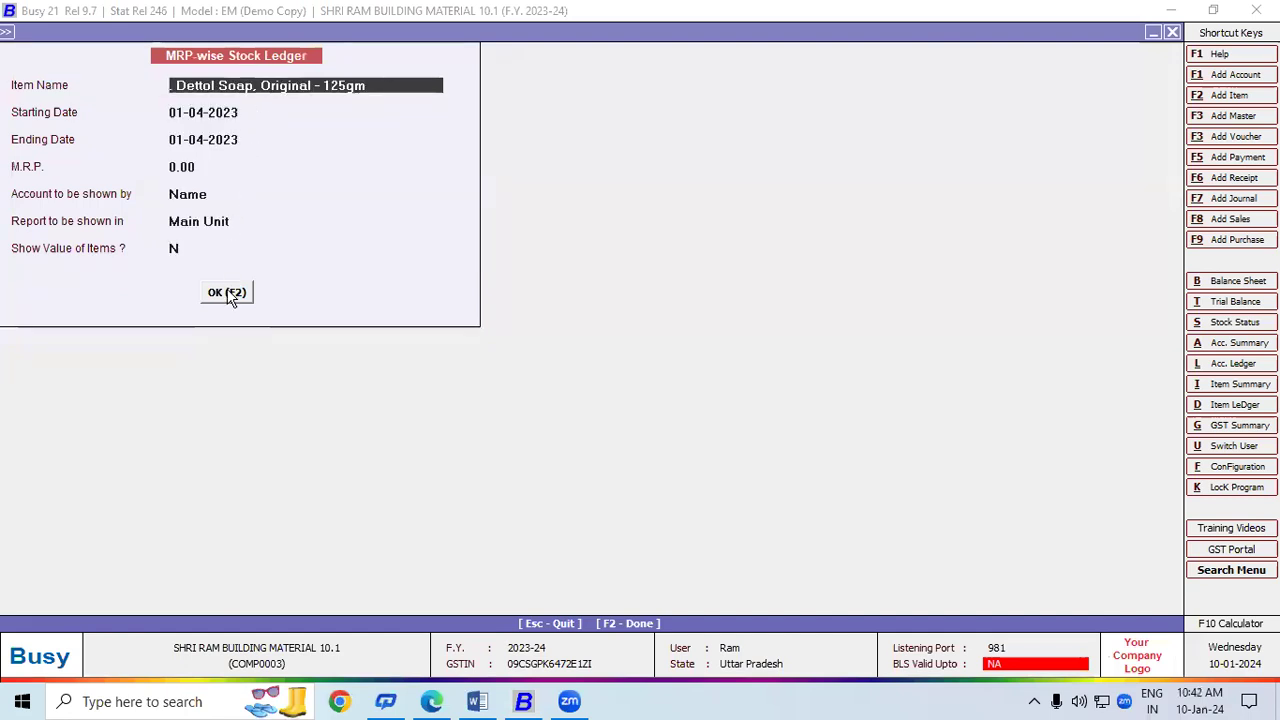
left_click(207, 167)
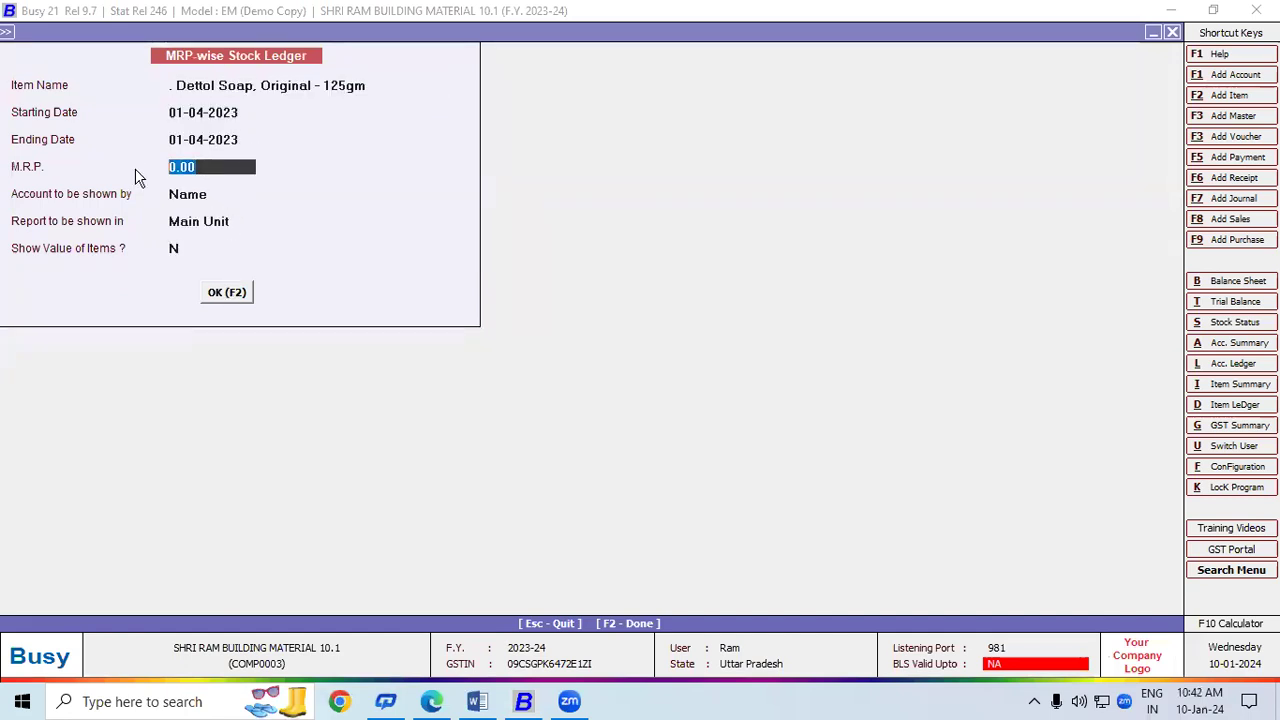
type("50")
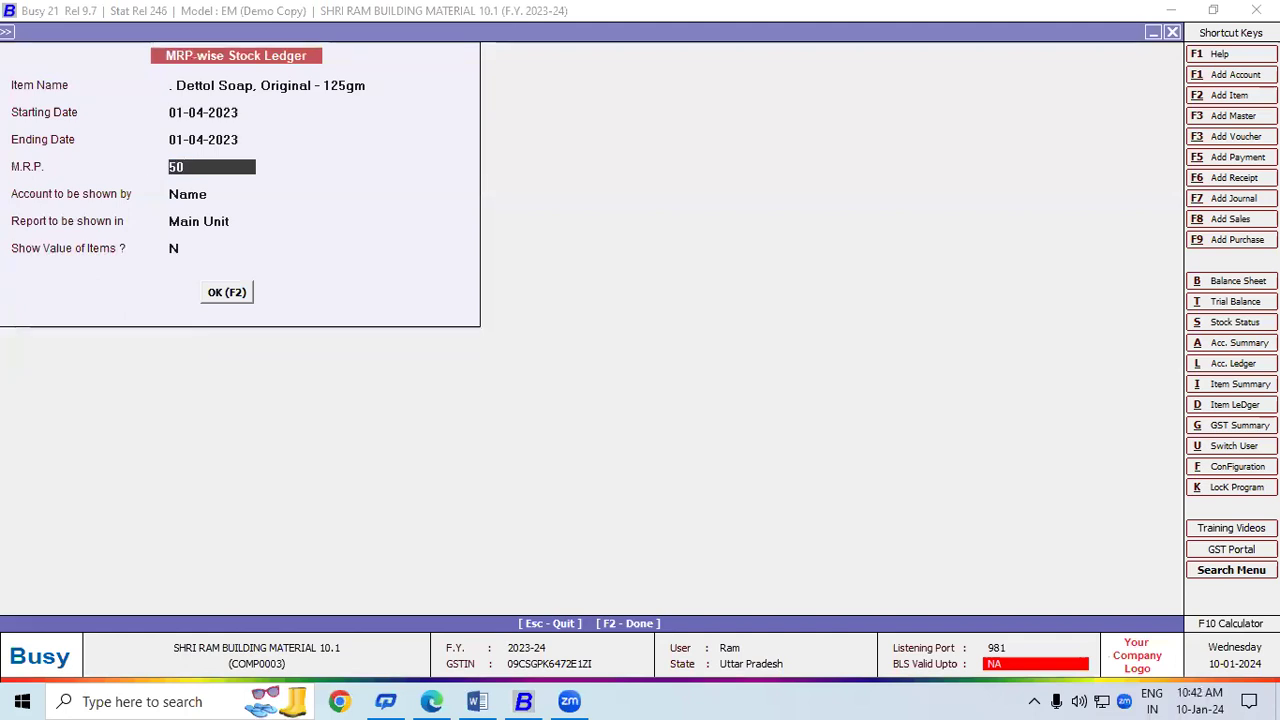
left_click(224, 292)
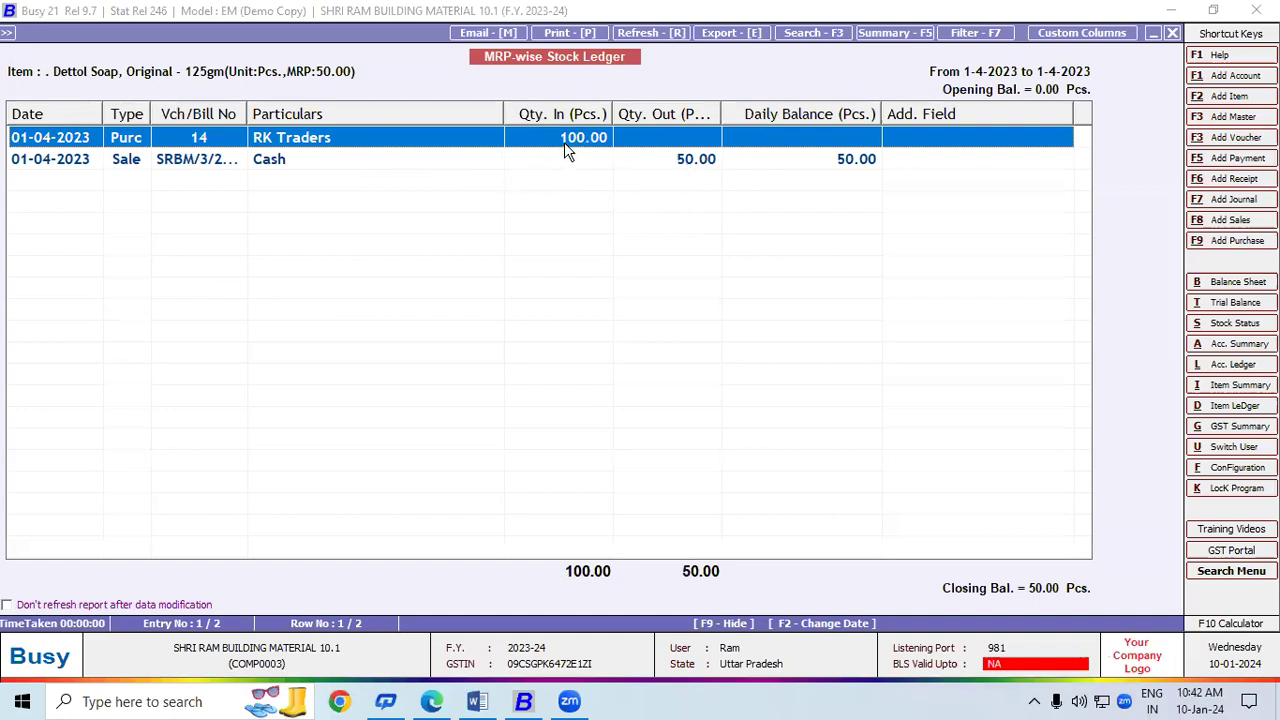
left_click(643, 160)
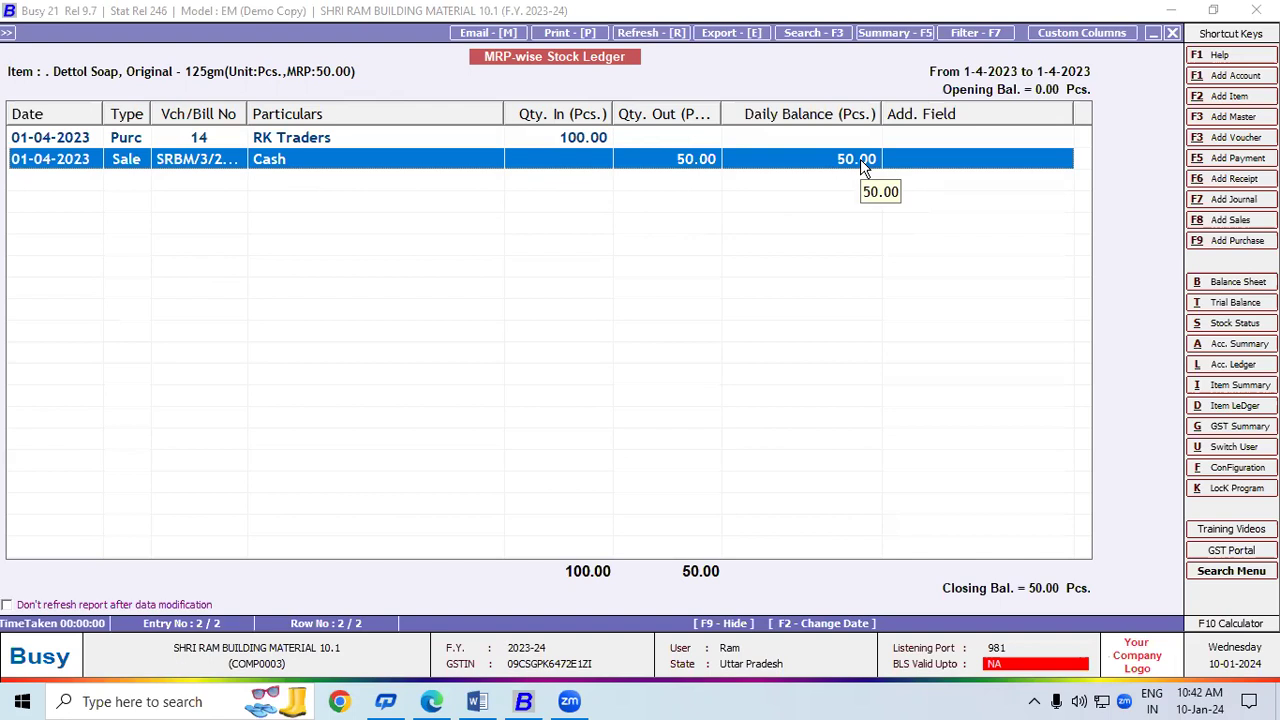
key("Escape")
Step: View the Dettol Soap stock ledger at MRP 52 and return to the report options
left_click(208, 167)
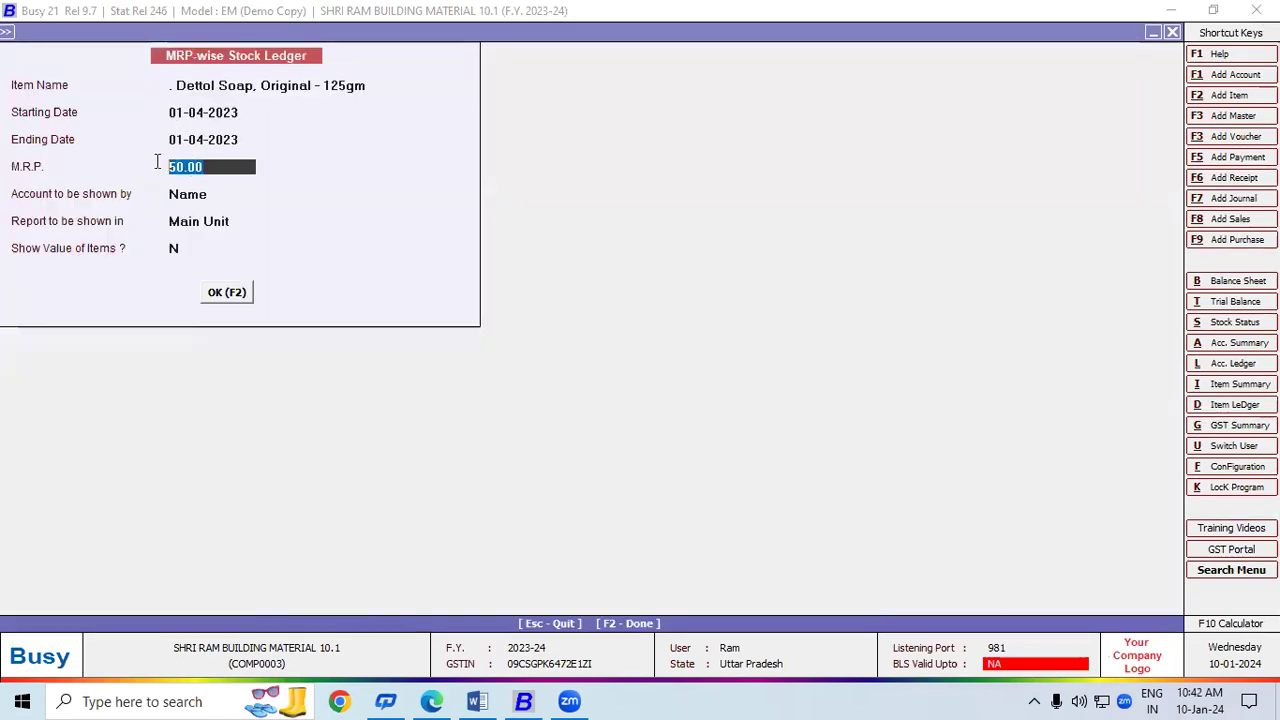
type("52")
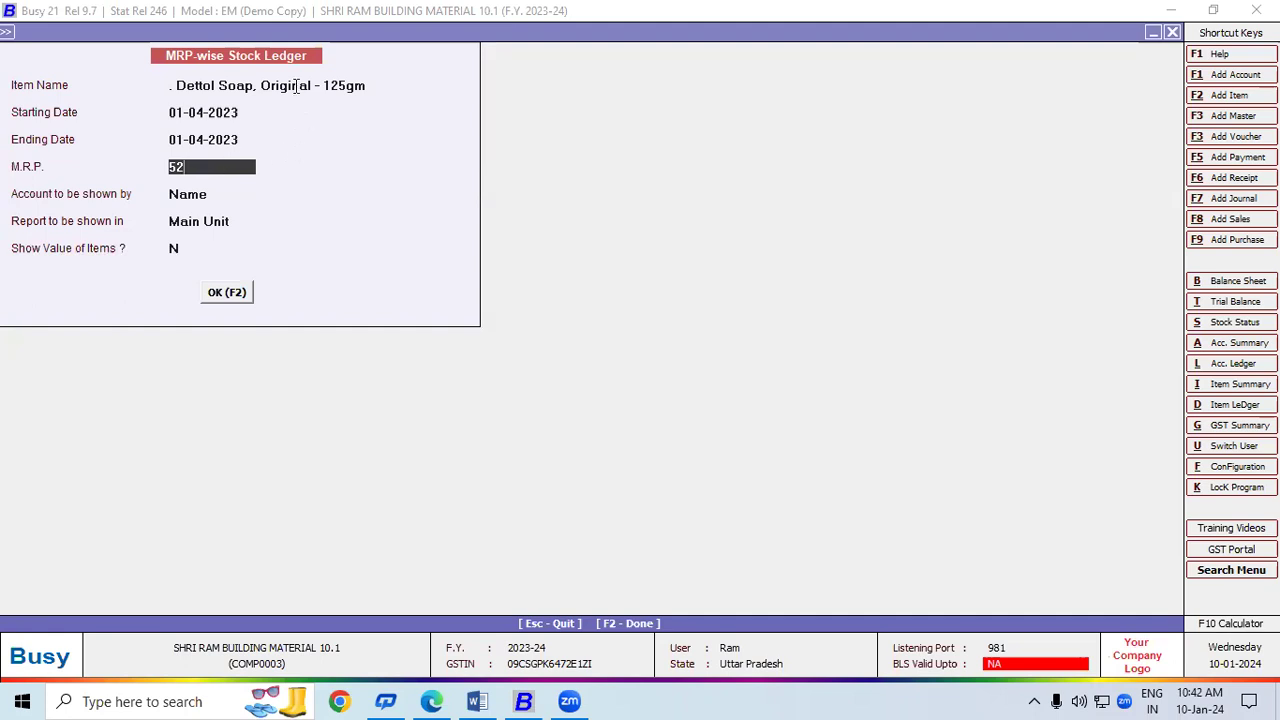
left_click(293, 90)
left_click(214, 166)
left_click(221, 294)
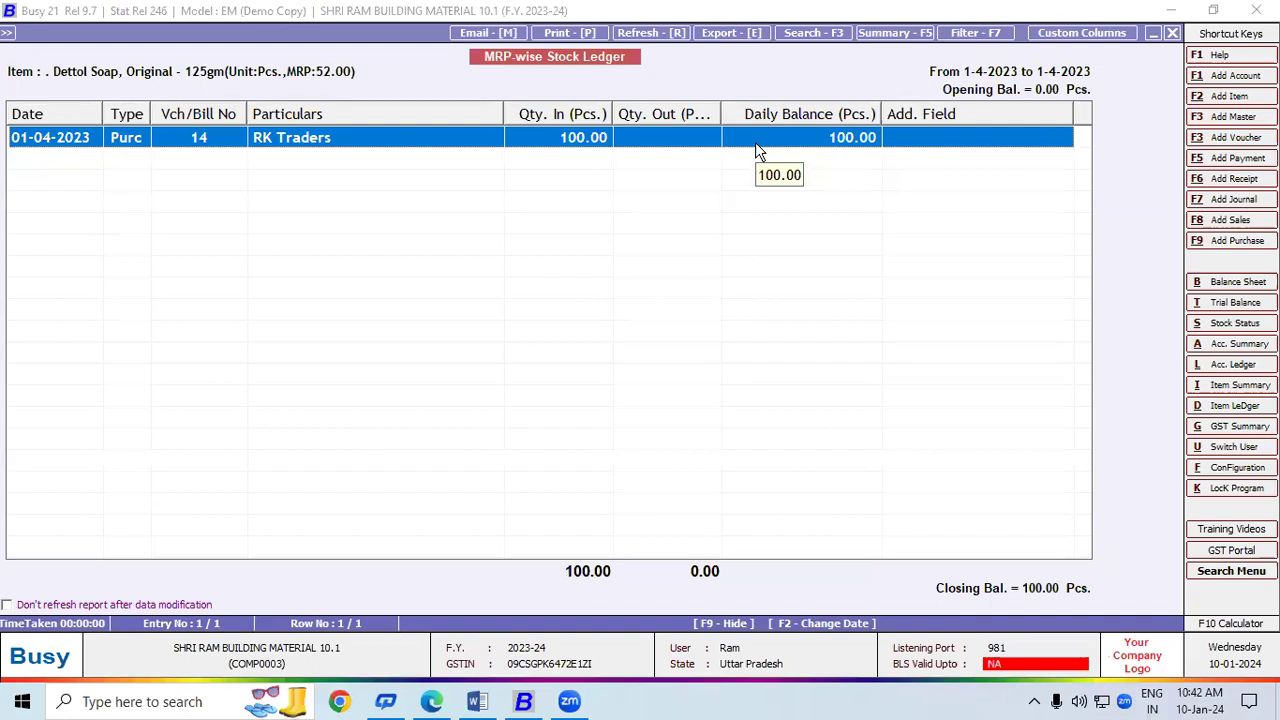
key("Escape")
Step: View the Dettol Soap stock ledger at MRP 51, and close the ledger report
left_click(217, 168)
left_click_drag(217, 168, 123, 166)
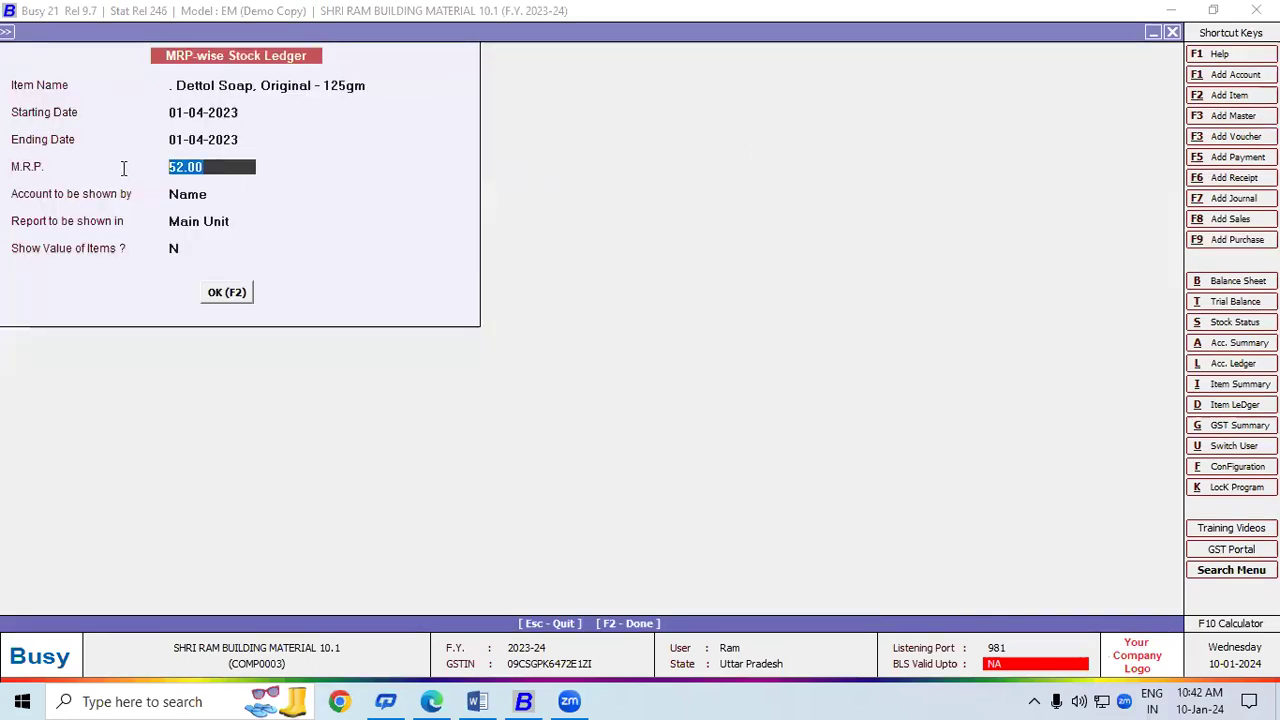
type("51")
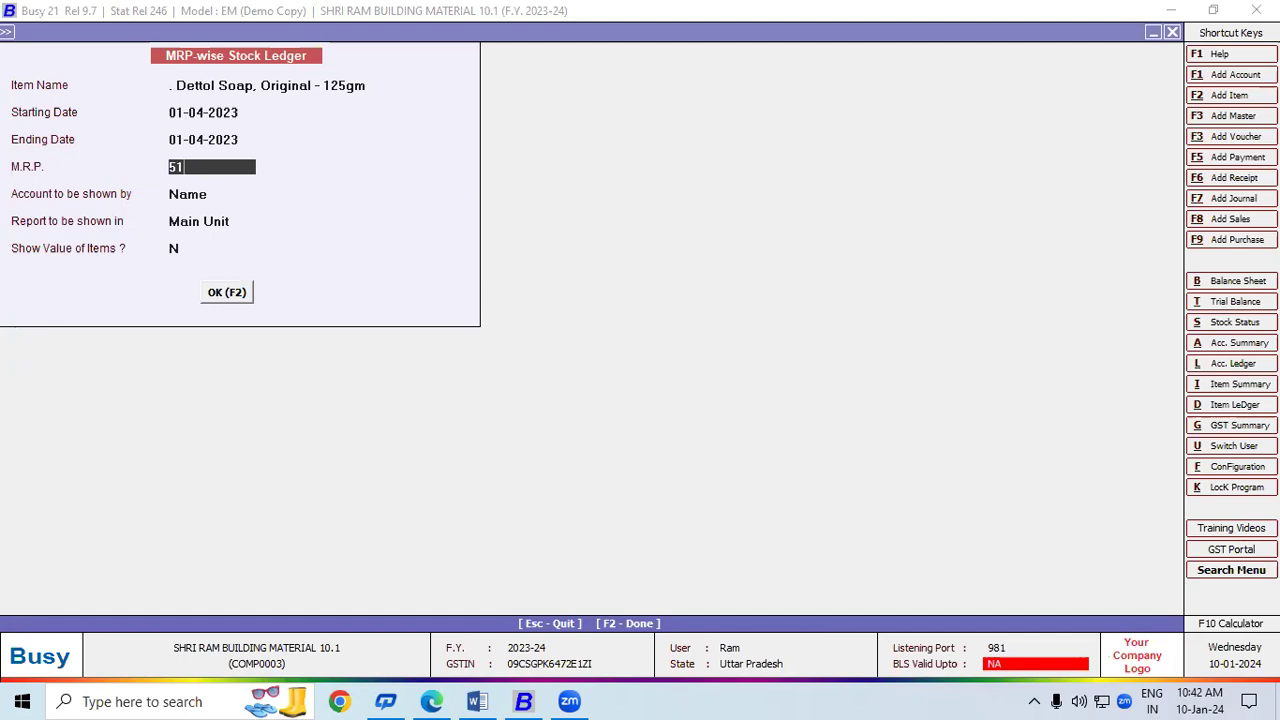
left_click(240, 292)
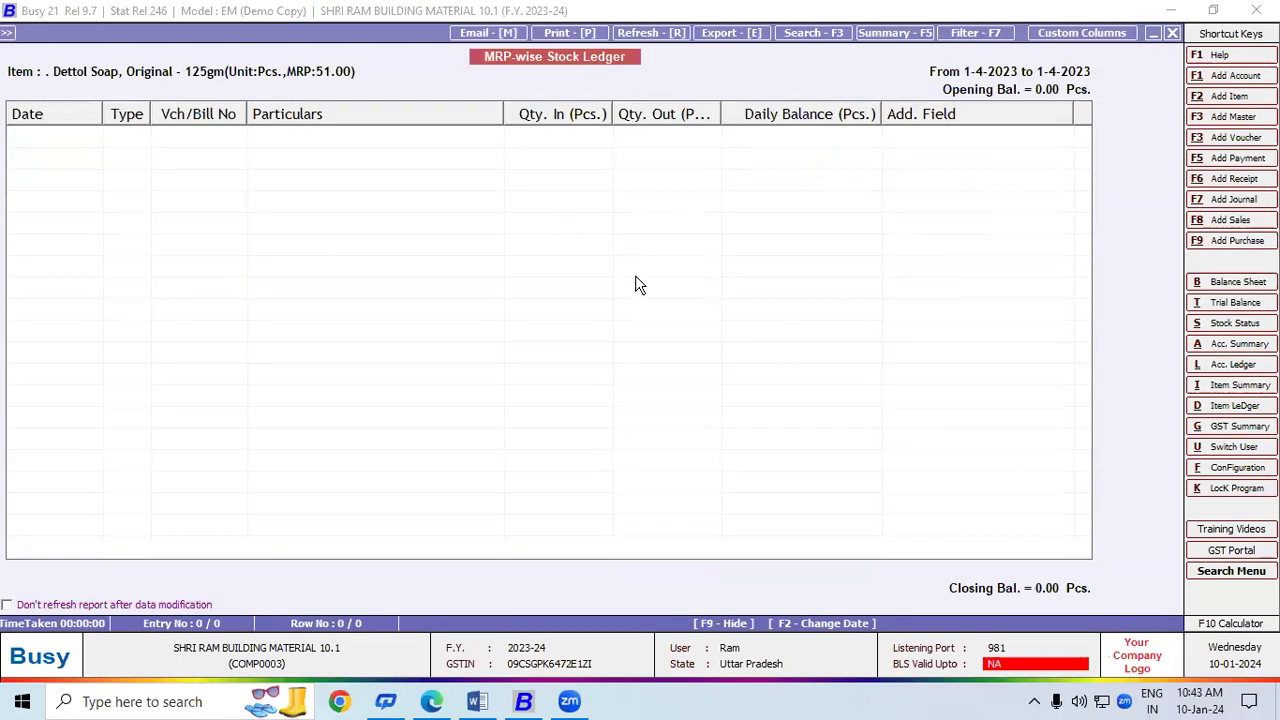
key("Escape")
key("Escape")
key("Escape")
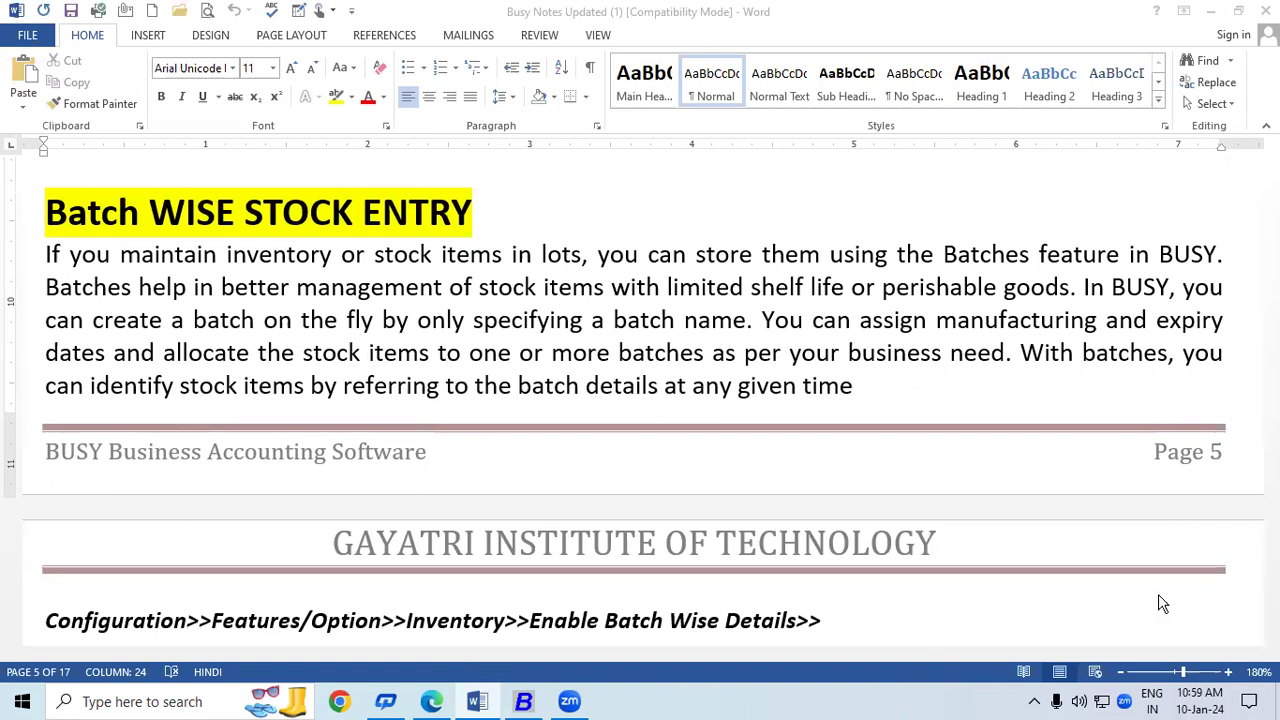
Step: Switch to Busy and enable Batch-wise Details in the Inventory section of the Features / Options configuration
left_click(523, 701)
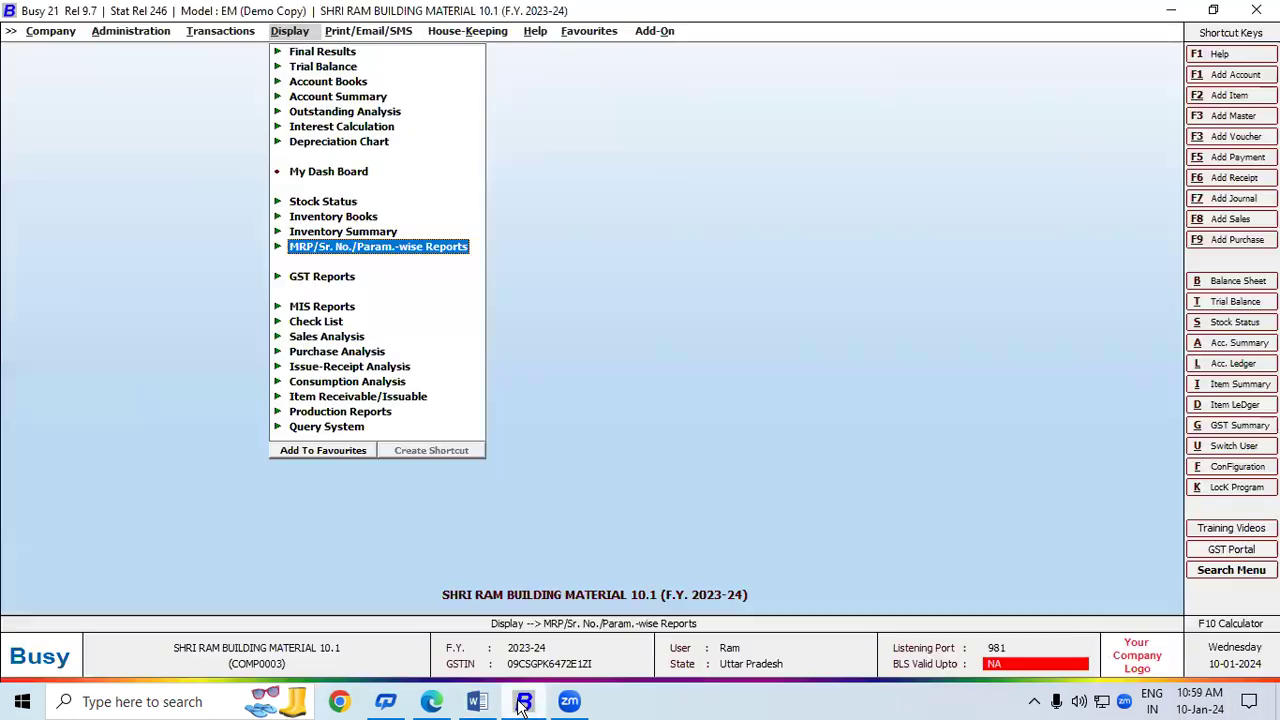
left_click(140, 33)
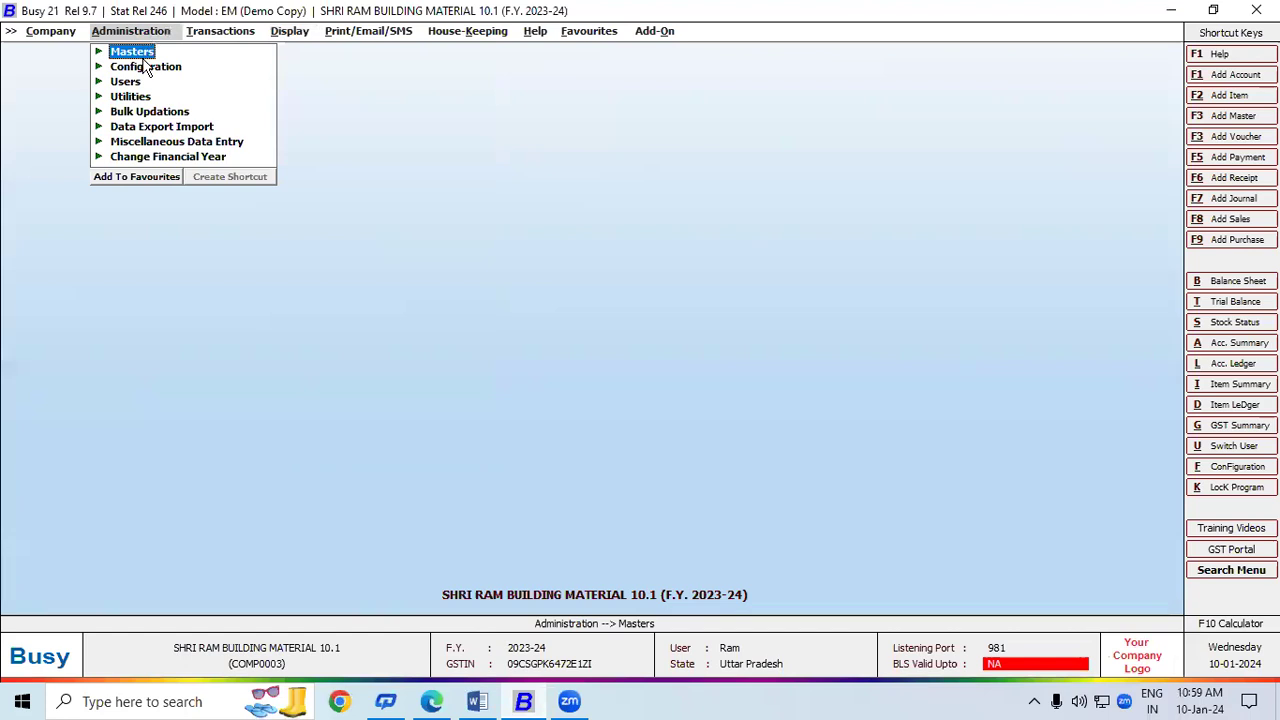
left_click(143, 64)
double_click(145, 66)
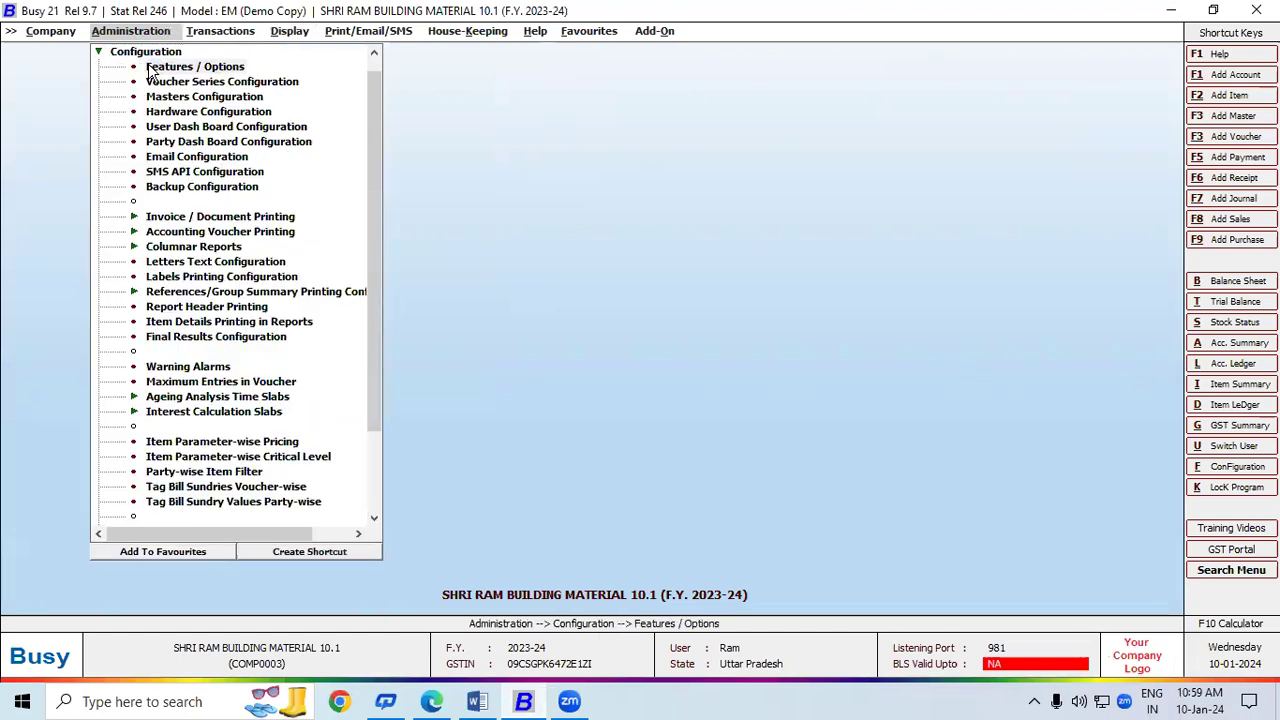
left_click(105, 283)
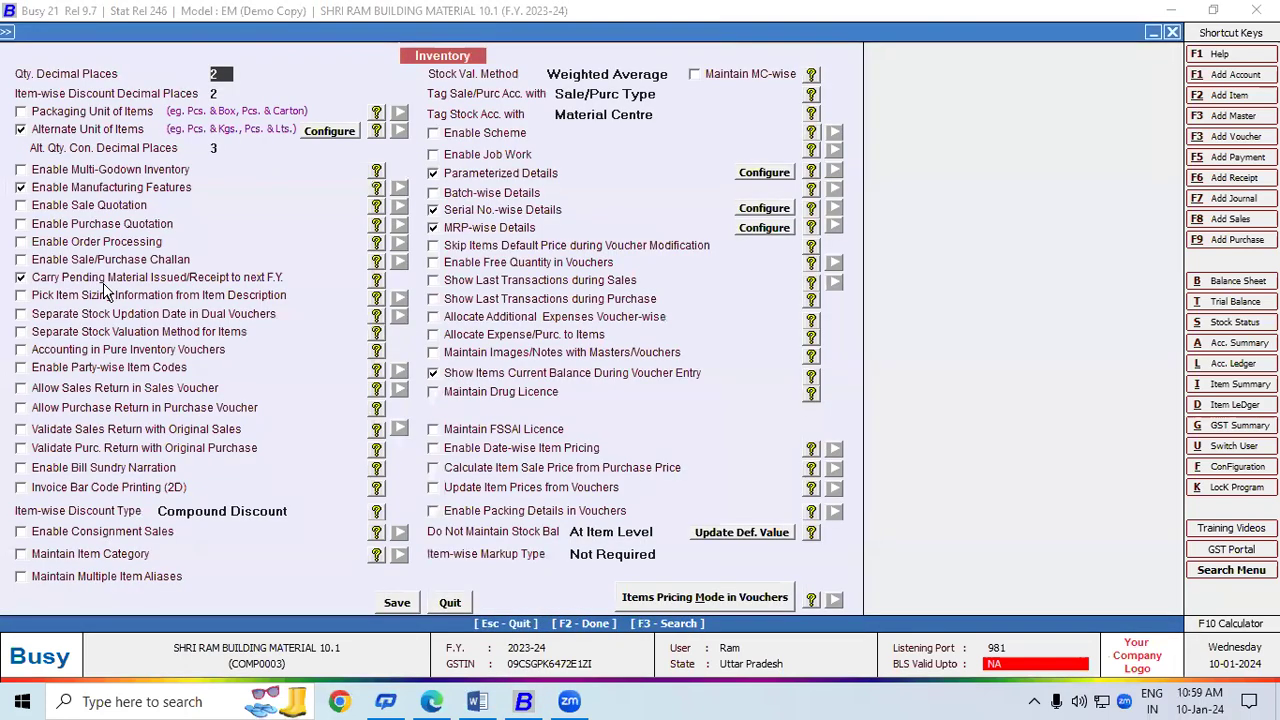
left_click(433, 199)
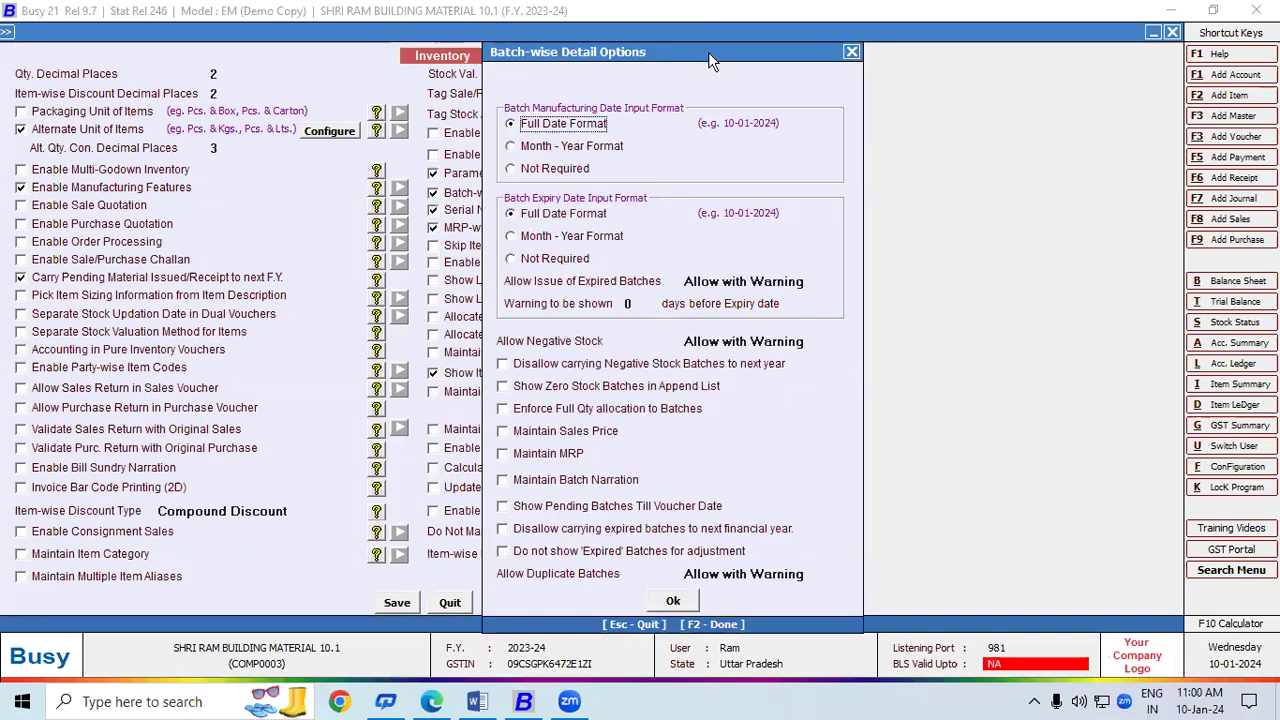
Step: Set both the batch manufacturing date and the batch expiry date input formats to Month - Year Format
left_click_drag(708, 52, 709, 11)
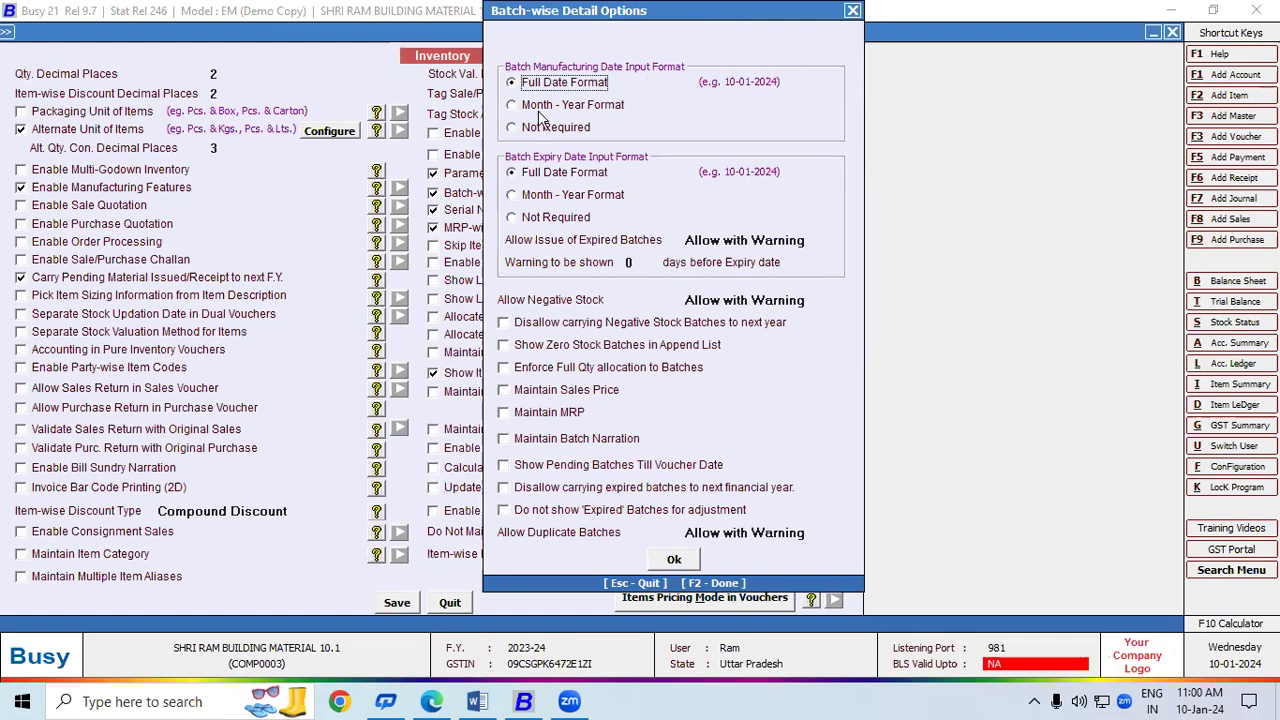
left_click(526, 106)
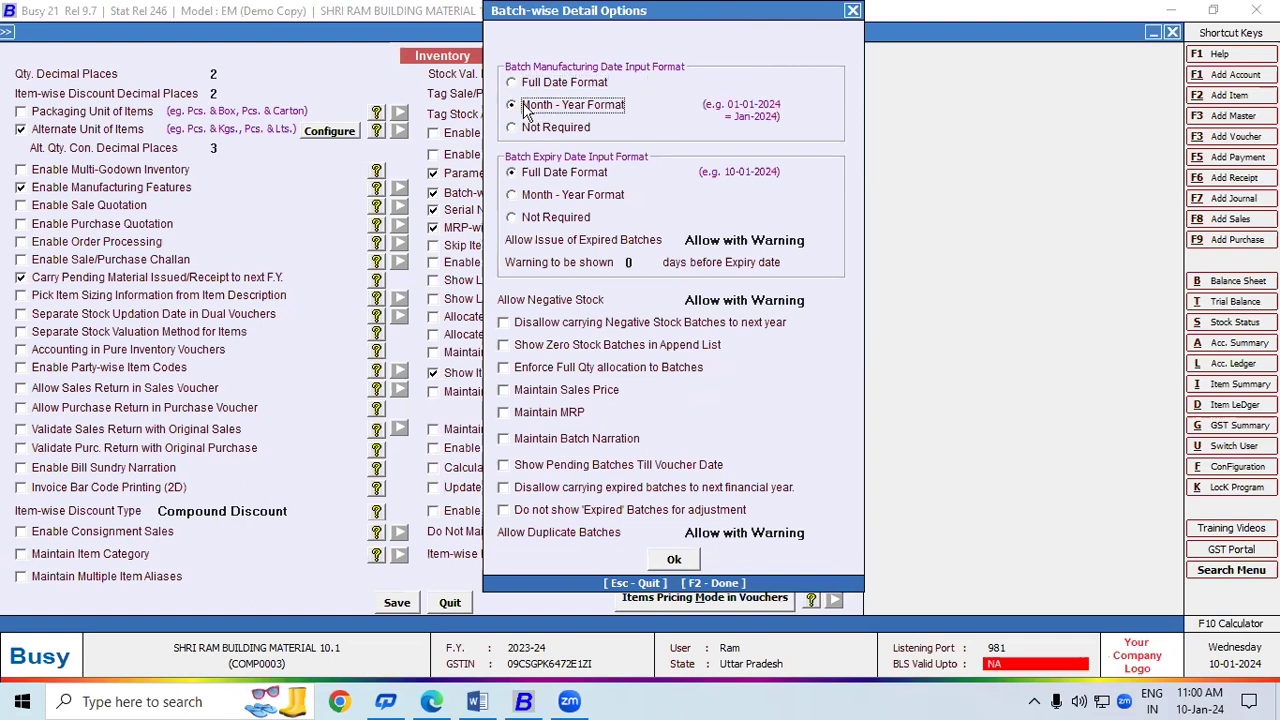
left_click(537, 203)
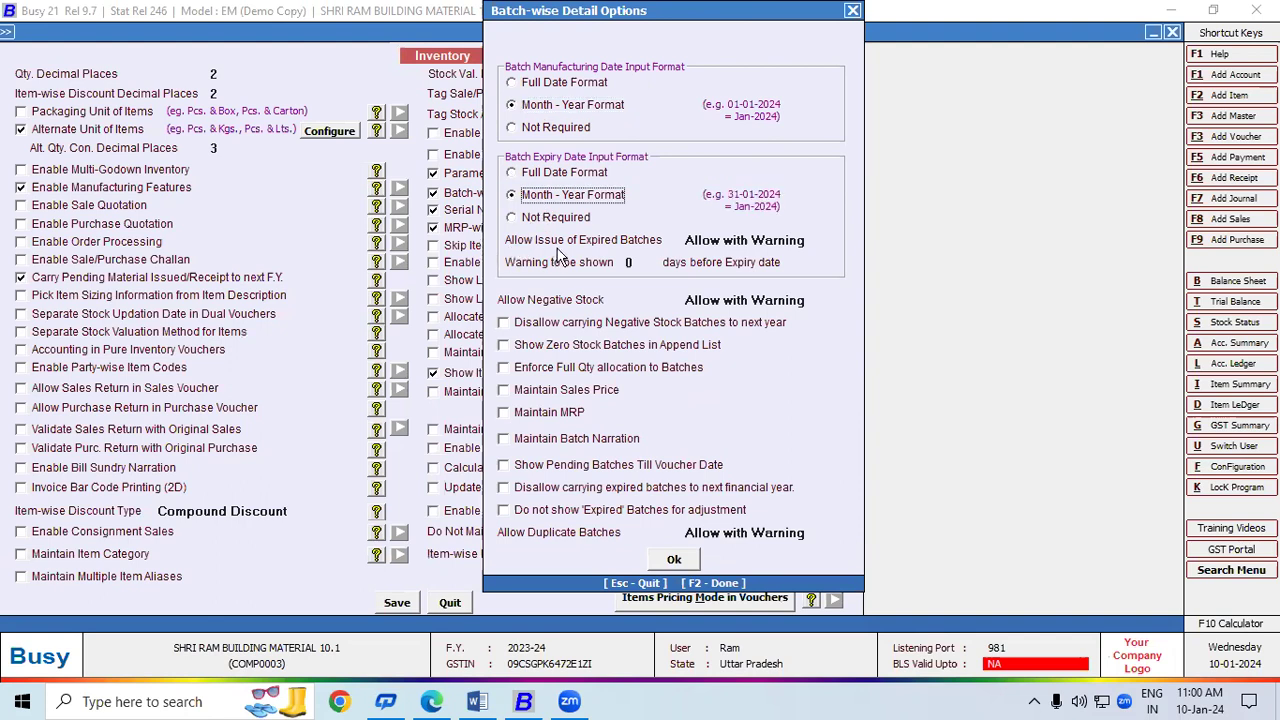
Step: Set the issue of expired batches to Don't Allow, with a warning 30 days before the expiry date
left_click(692, 243)
left_click(690, 242)
left_click(688, 240)
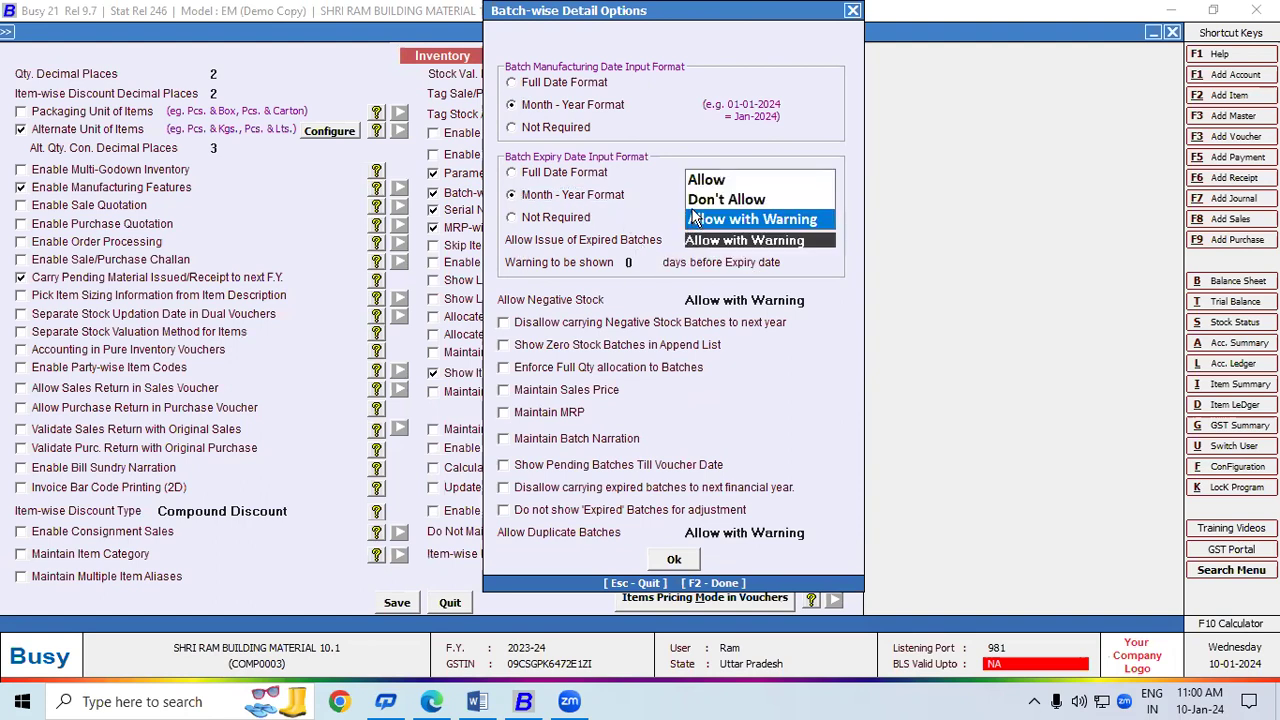
left_click(695, 198)
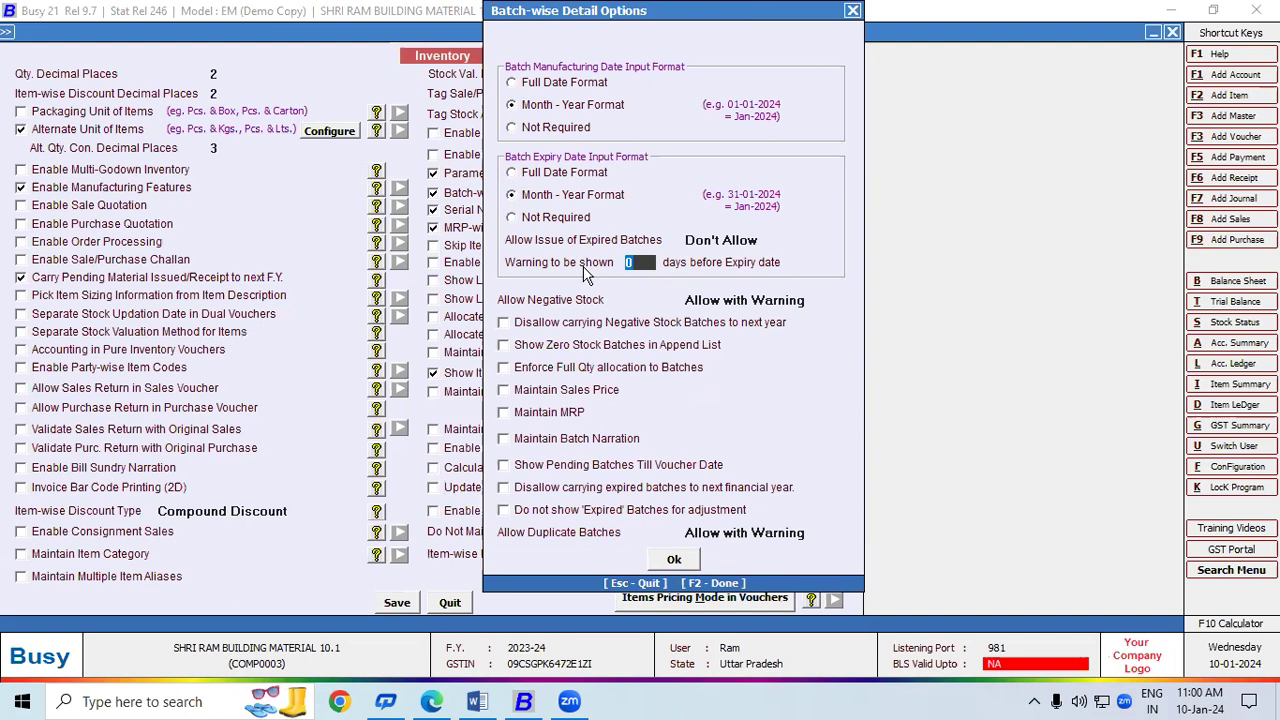
type("30")
key("Return")
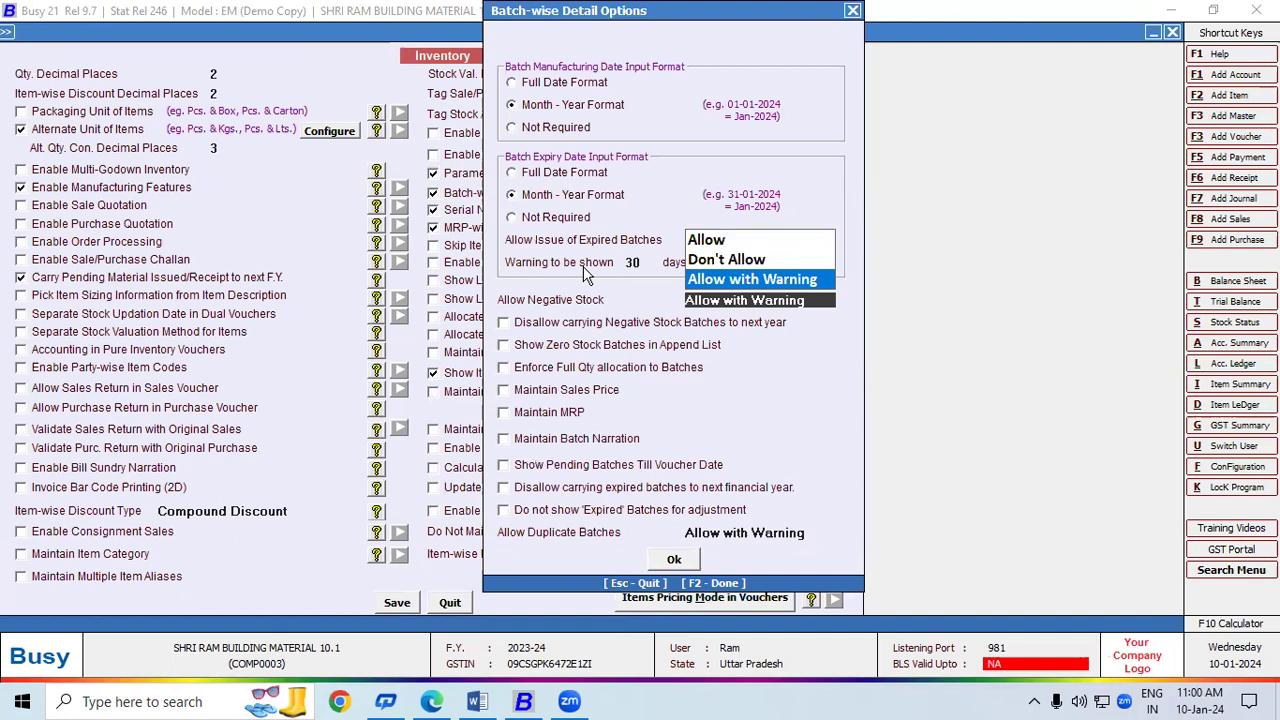
Step: Set Allow Negative Stock to Don't Allow for batches, and save the batch options and inventory configuration
key("Up")
key("Return")
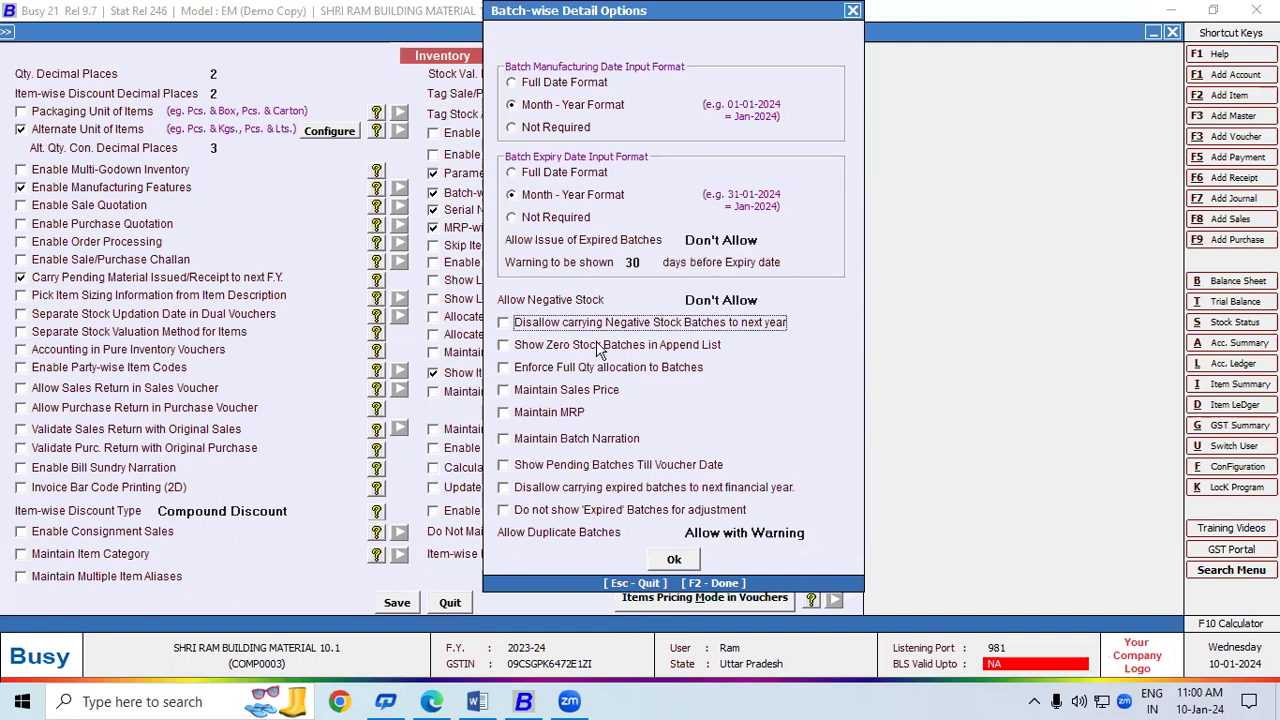
left_click(676, 560)
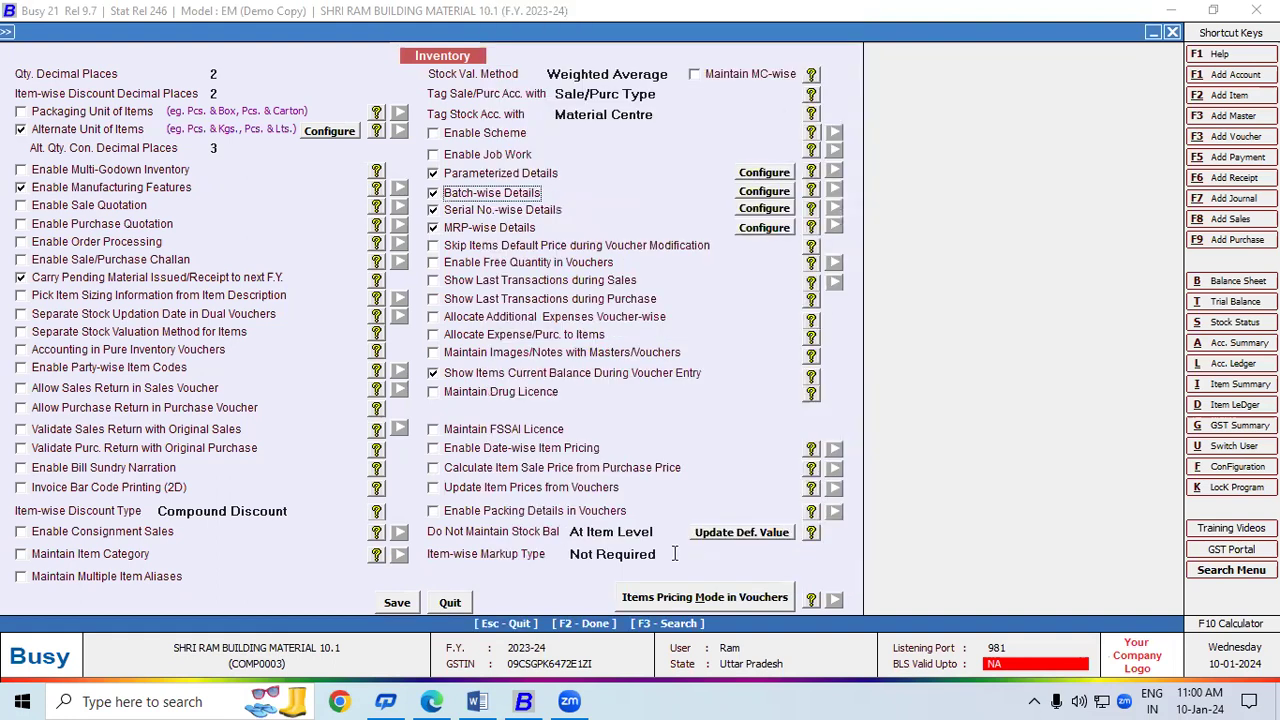
key("Tab")
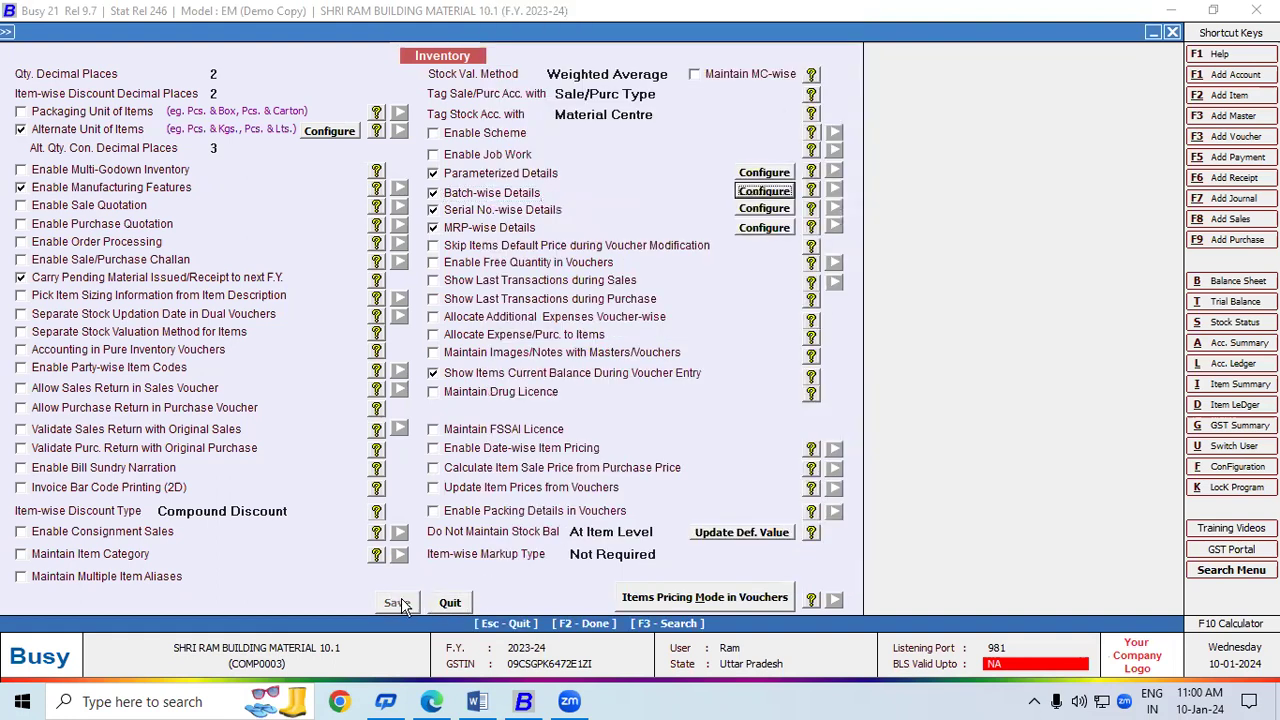
left_click(398, 603)
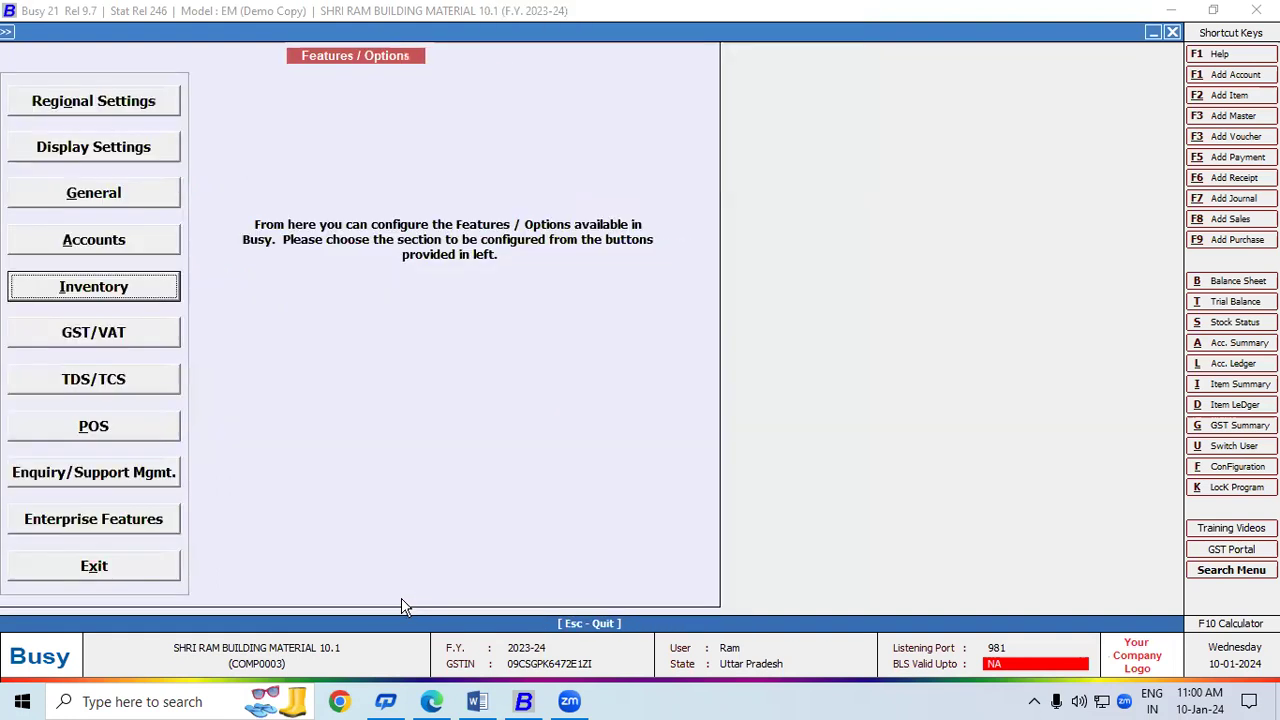
Step: Start a purchase voucher dated 01-04-2023 with RK Traders as the party and Input Goods/Services as ITC eligibility
left_click(1235, 241)
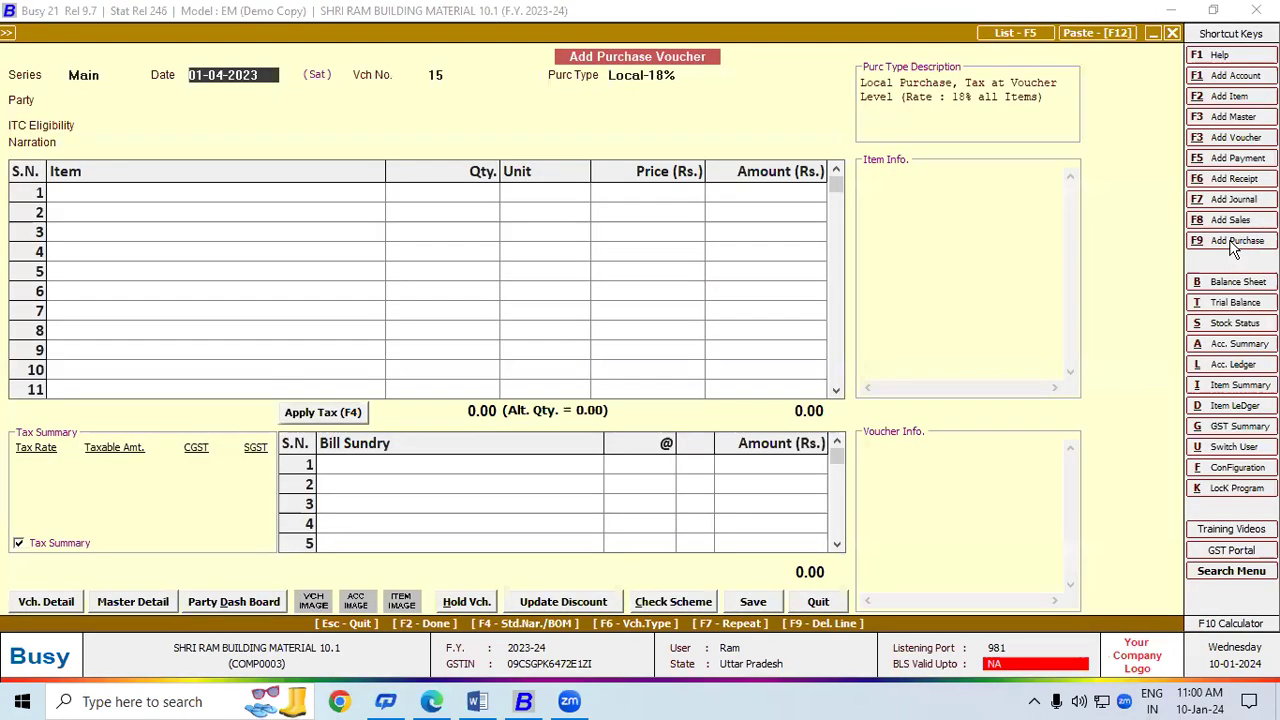
key("Return")
key("Return")
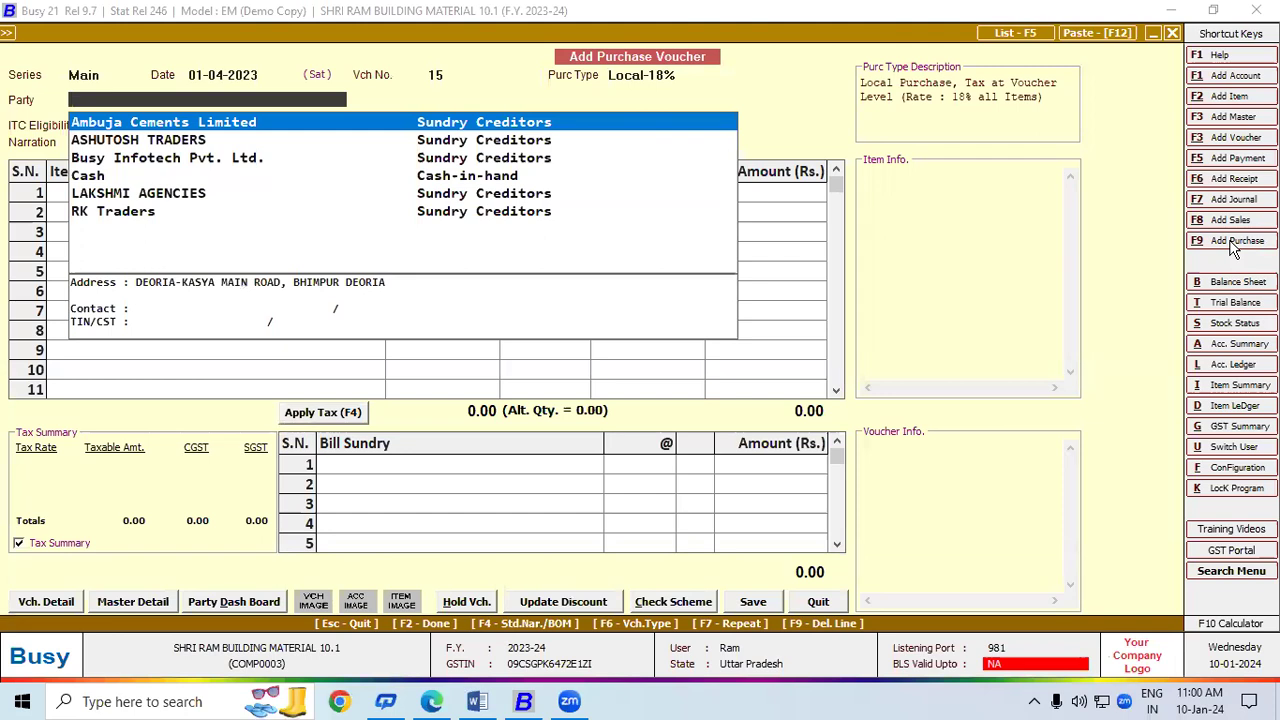
key("Down")
key("Down")
key("Down")
key("Down")
key("Down")
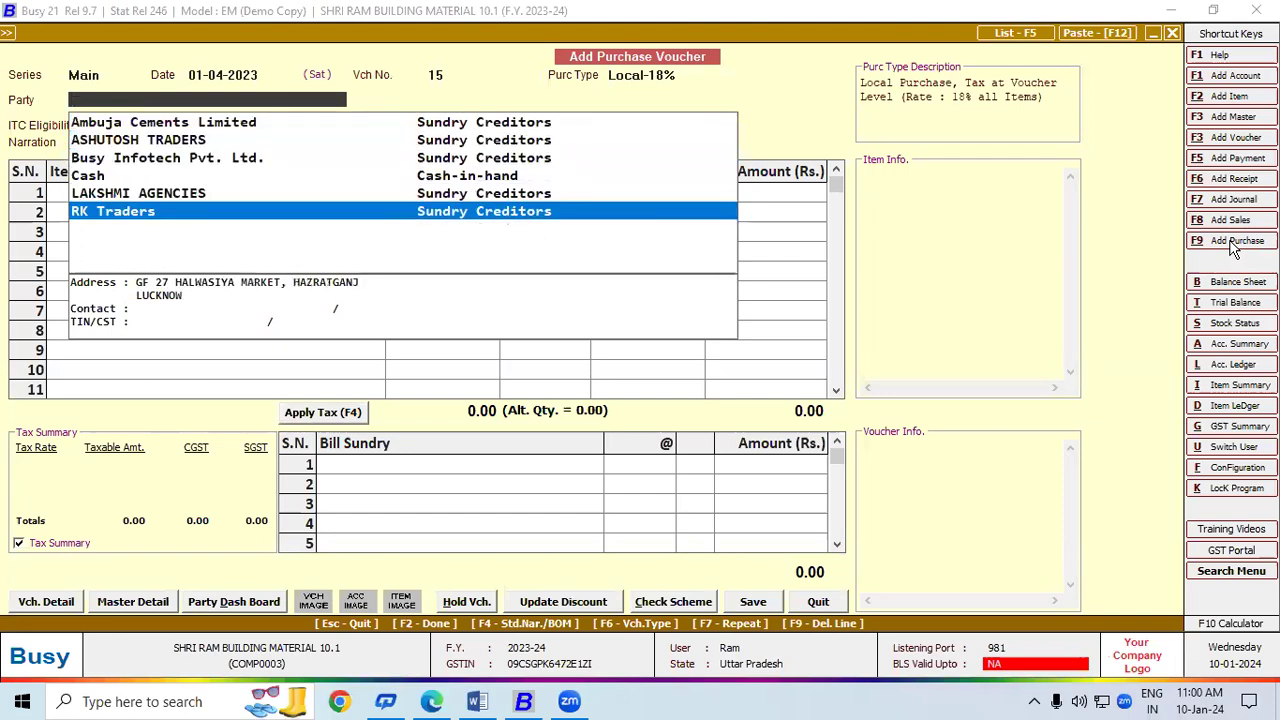
key("Return")
key("Return")
key("Return")
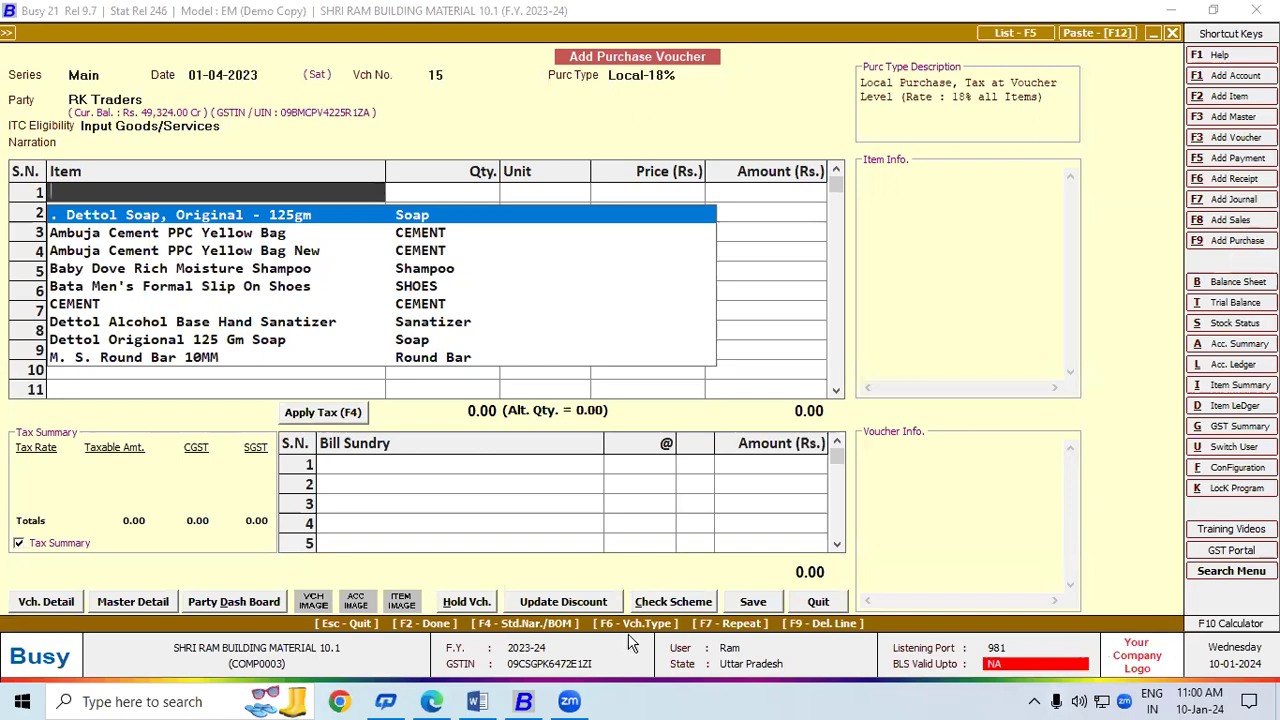
Step: Switch to the practice set PDF in Edge and copy the item name "Lifebuoy Hand Sanitizer, 55 ml" from the invoice
left_click(436, 702)
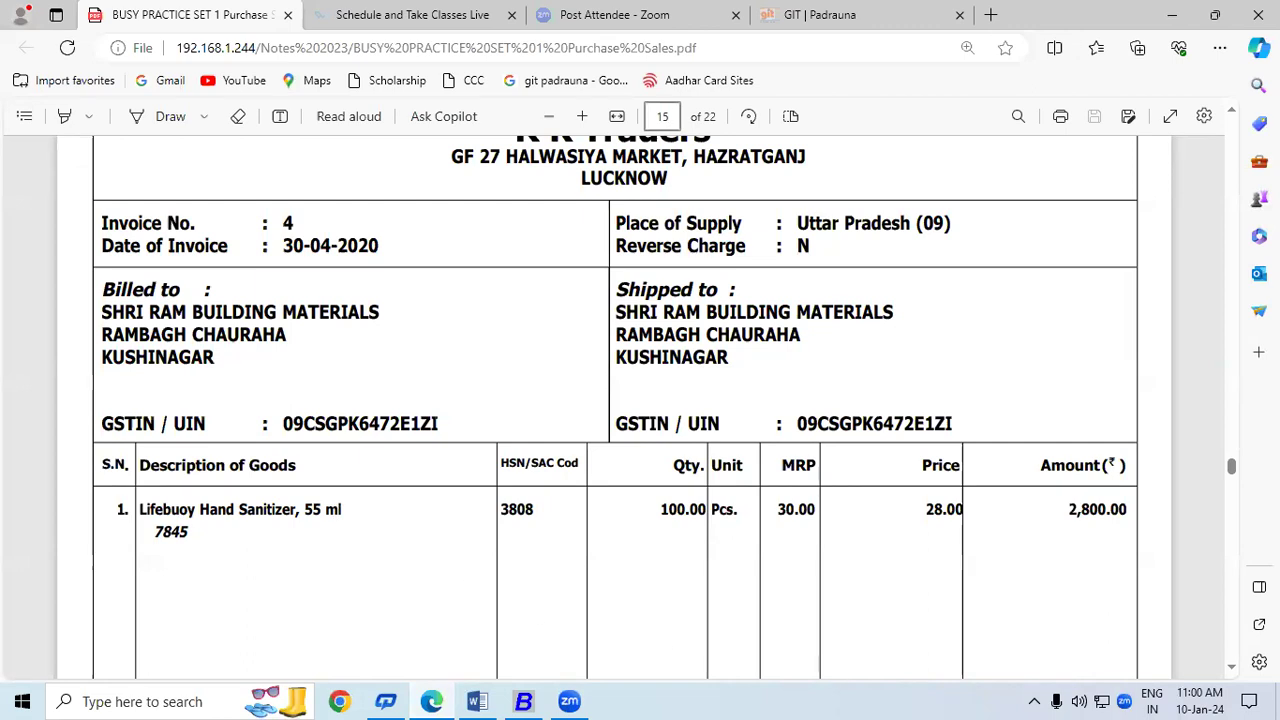
scroll(1234, 672, "down", 3)
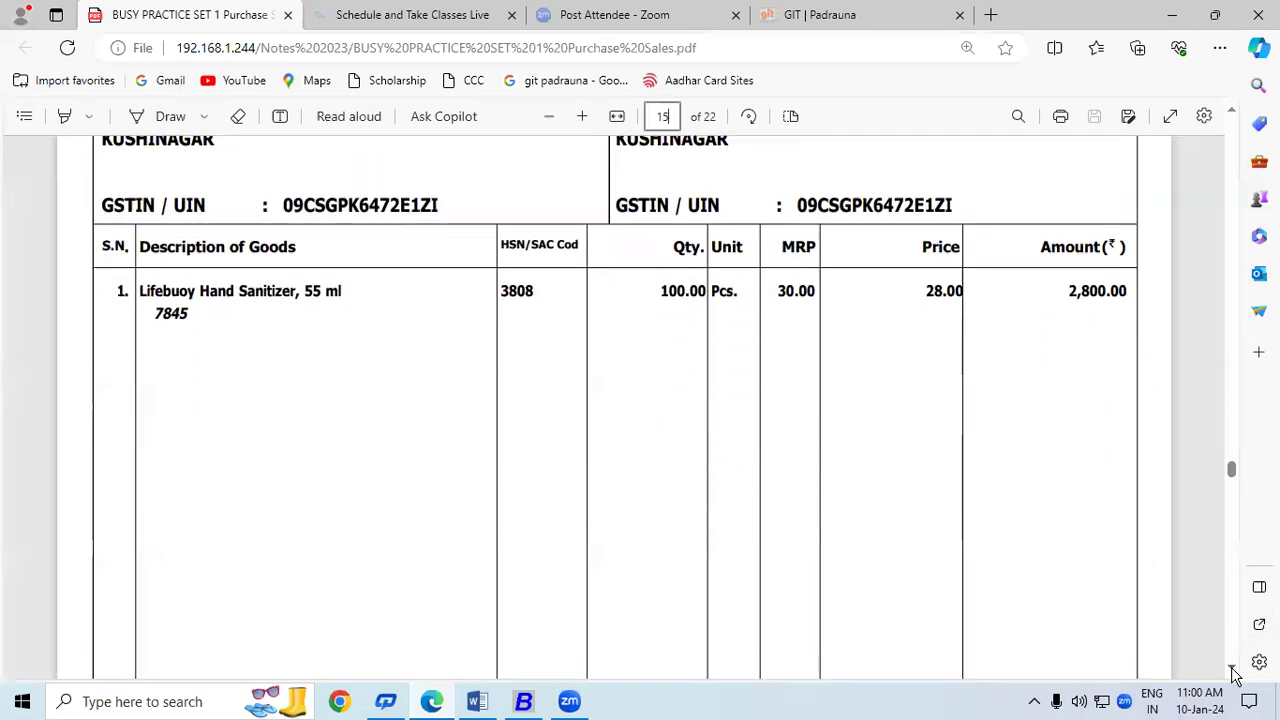
scroll(1234, 672, "down", 1)
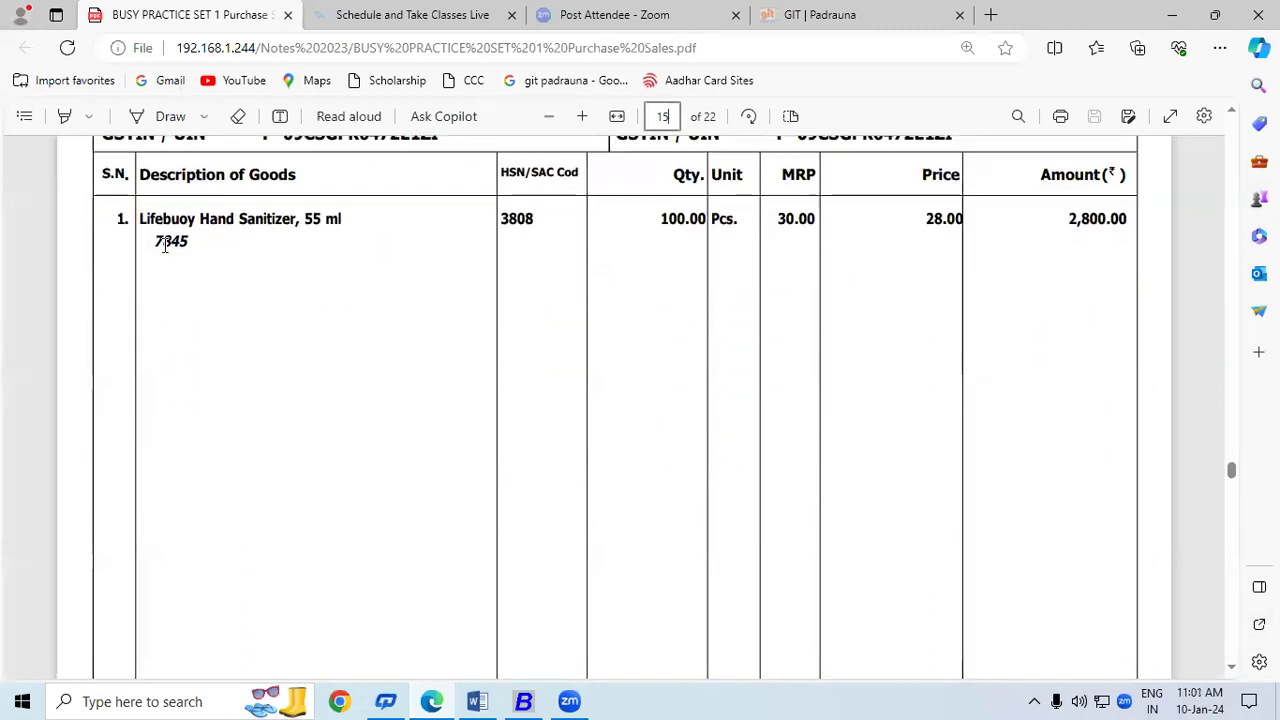
left_click_drag(143, 208, 343, 210)
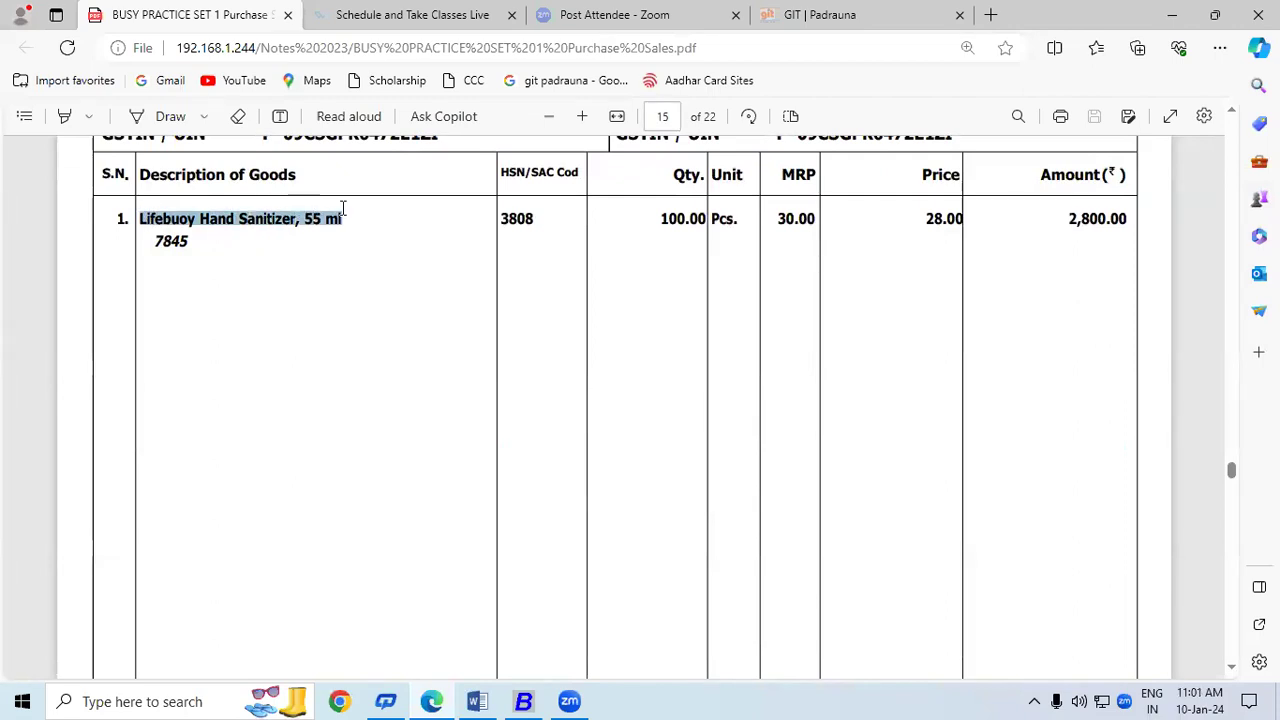
right_click(258, 216)
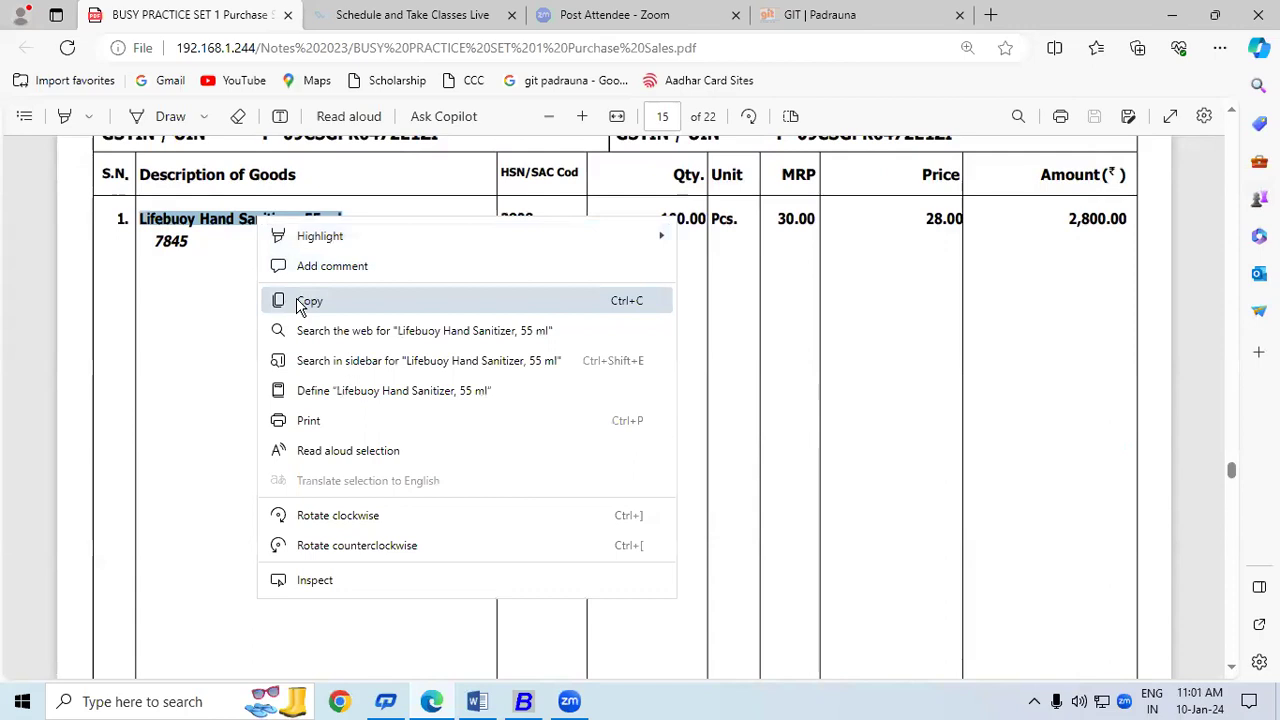
left_click(300, 300)
Step: Back in Busy, start a new item master with the copied name Lifebuoy Hand Sanitizer, 55 ml in the Sanatizer group
left_click(523, 701)
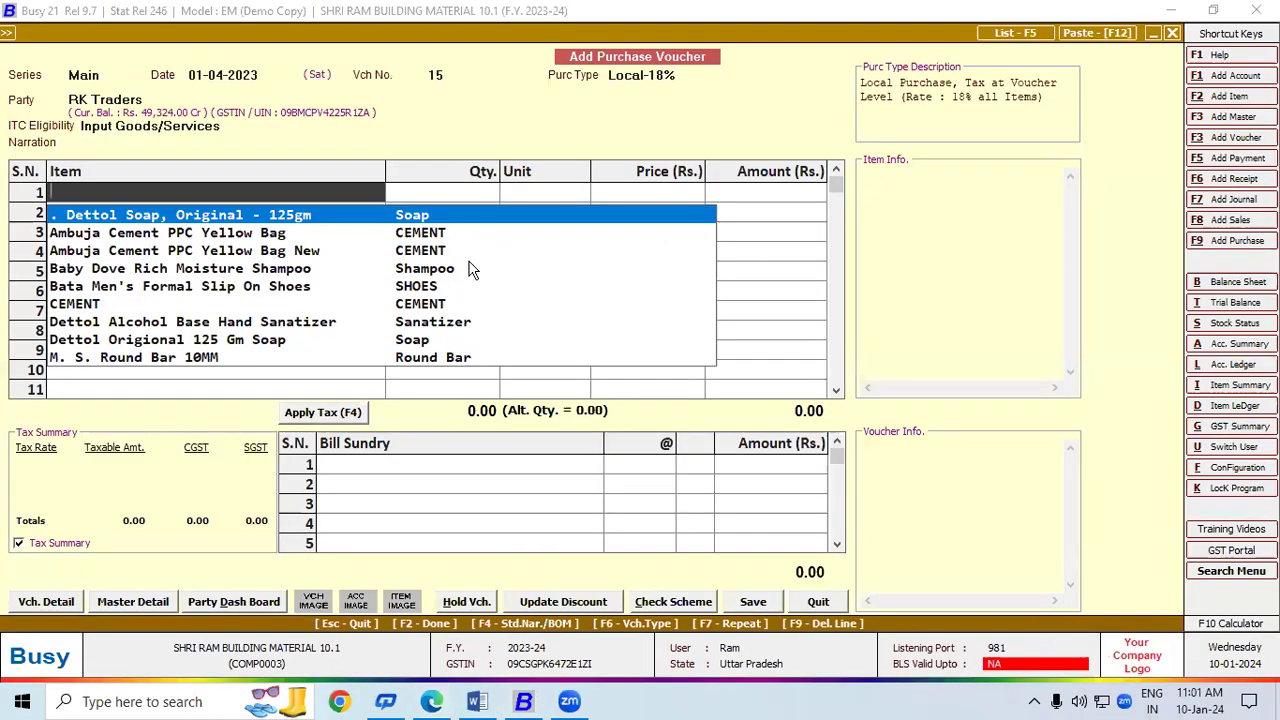
key("F2")
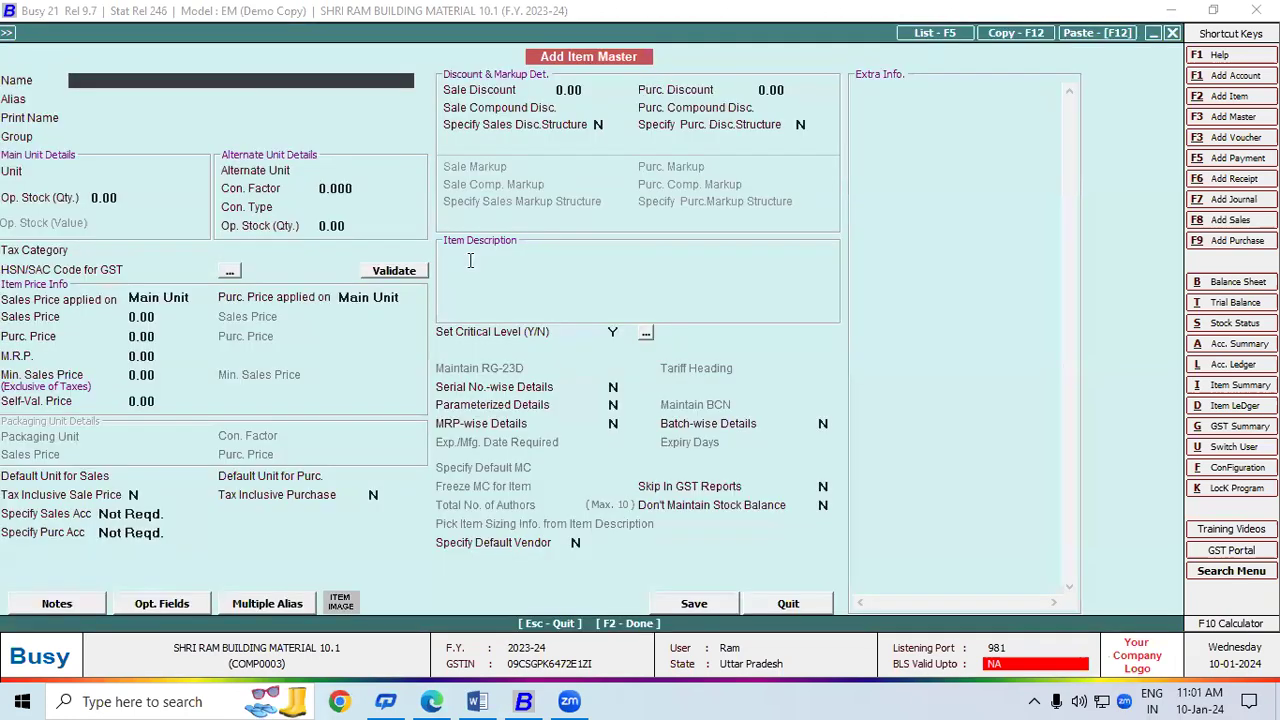
key("ctrl+v")
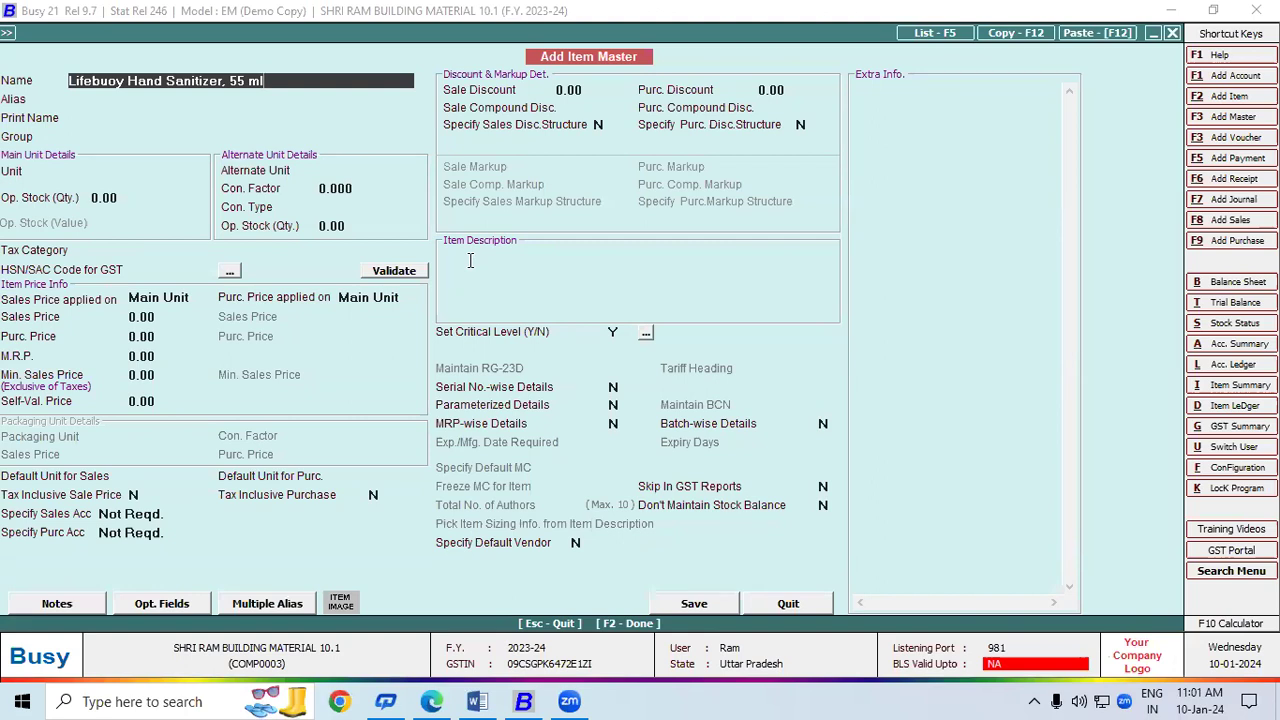
key("Return")
key("Return")
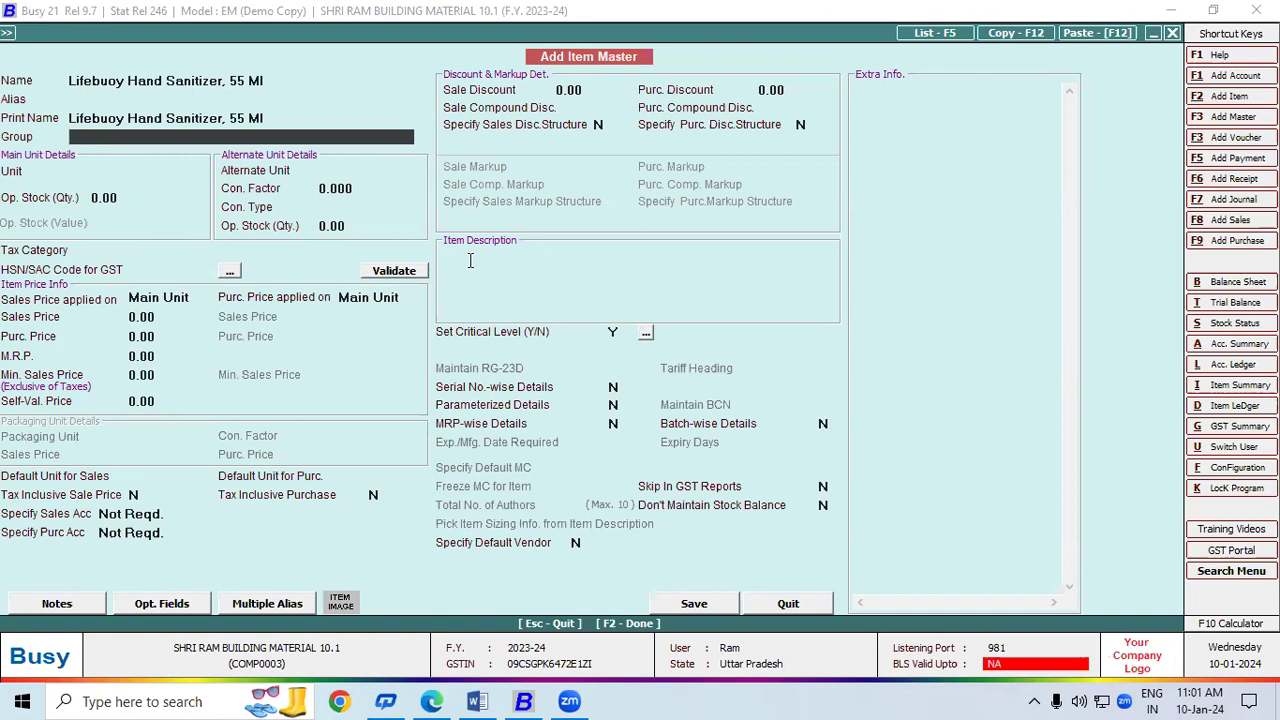
type("s")
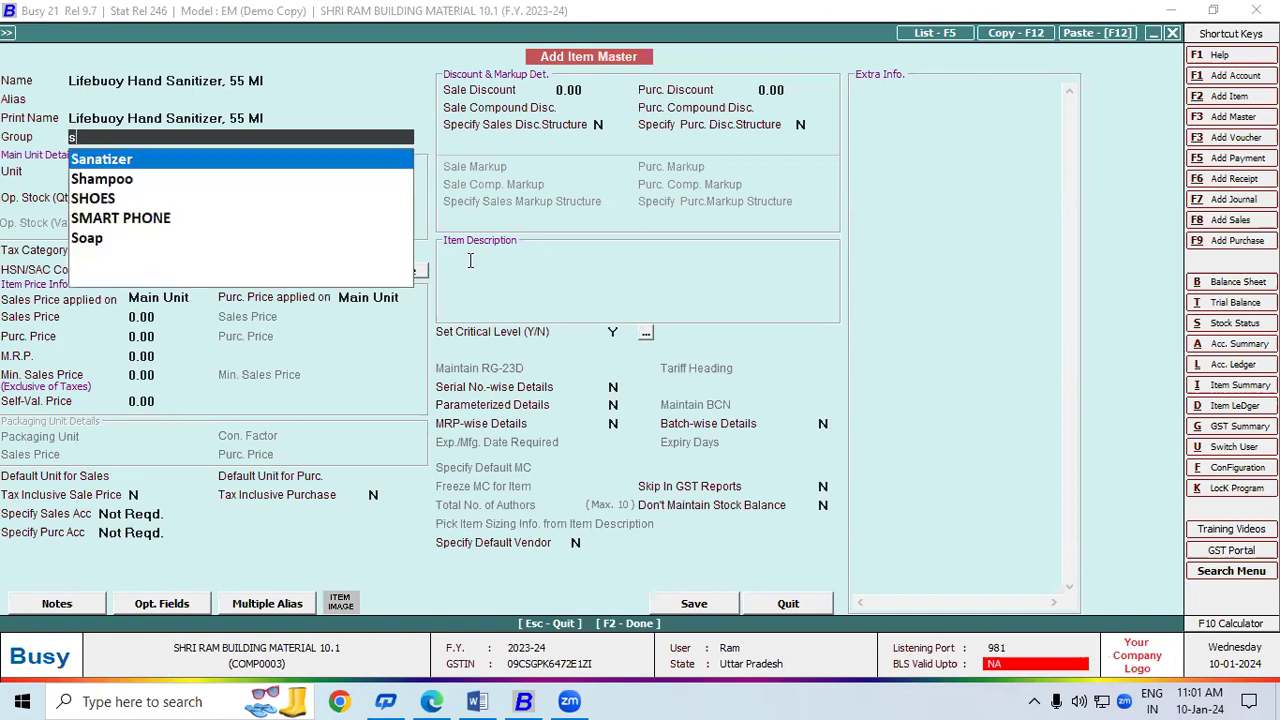
key("Return")
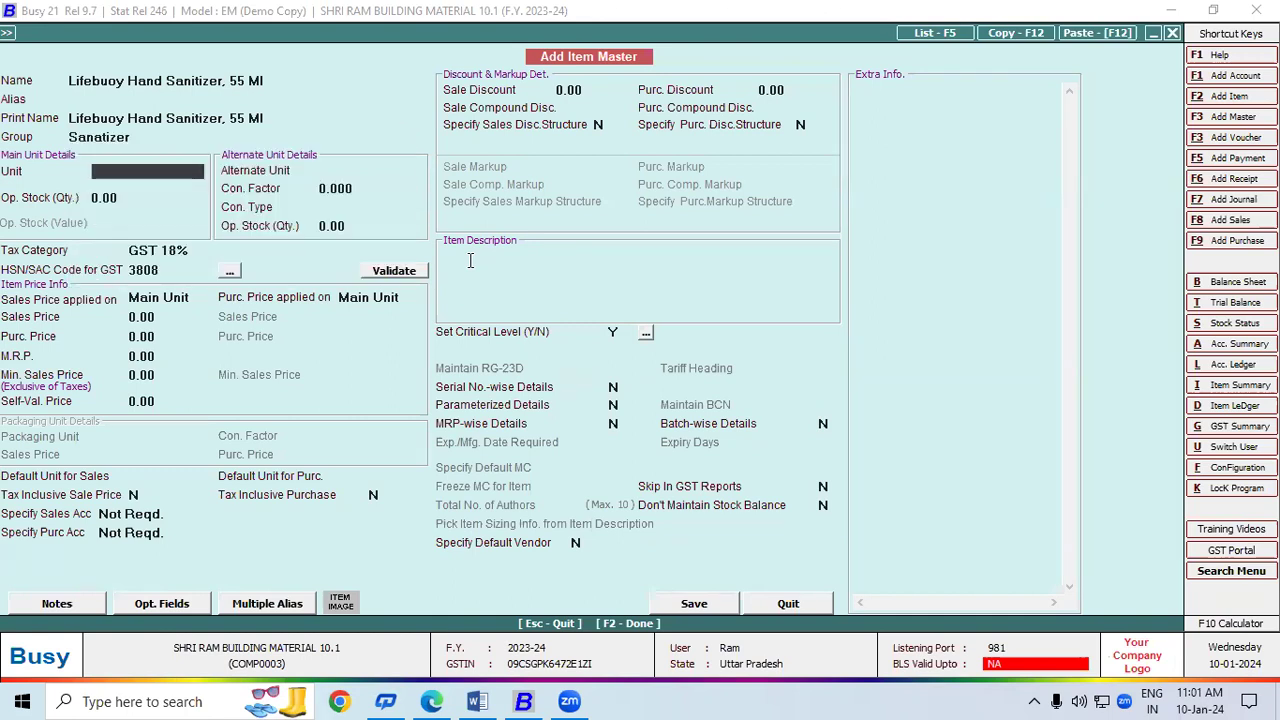
Step: Set the new item's main and alternate units to Pcs., leaving the opening stock at zero
type("pc")
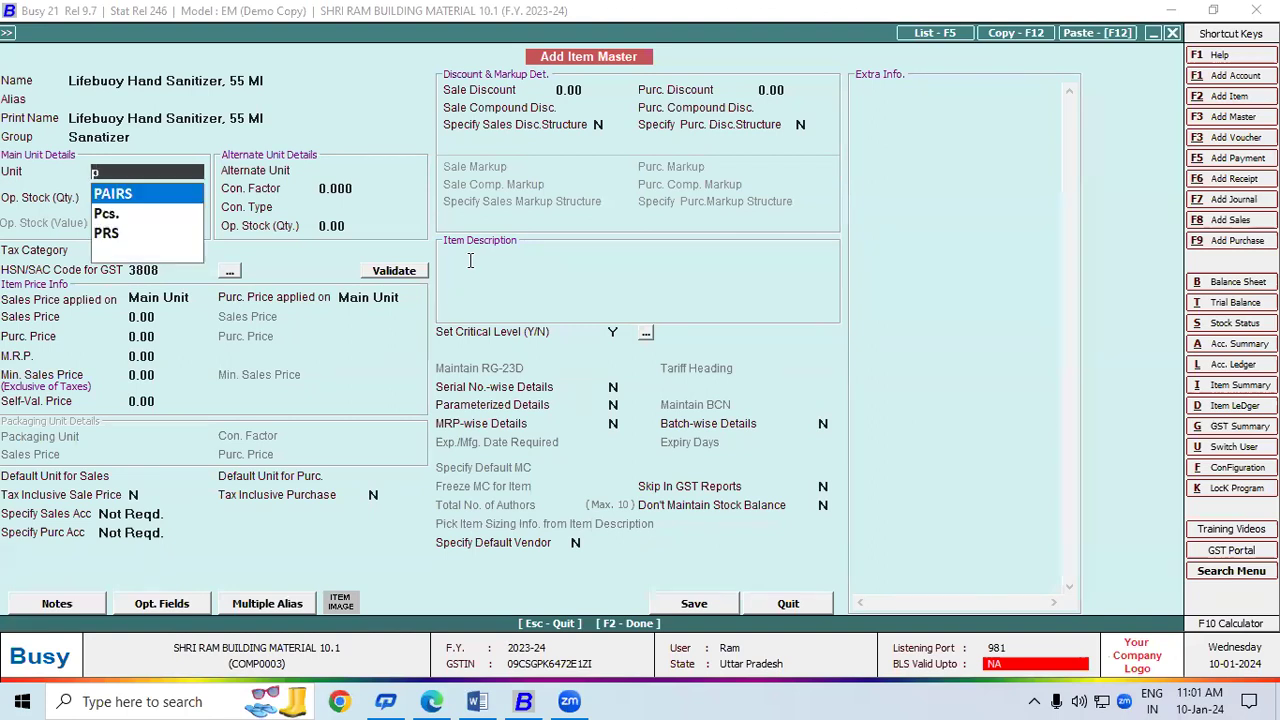
key("Return")
key("Return")
key("Return")
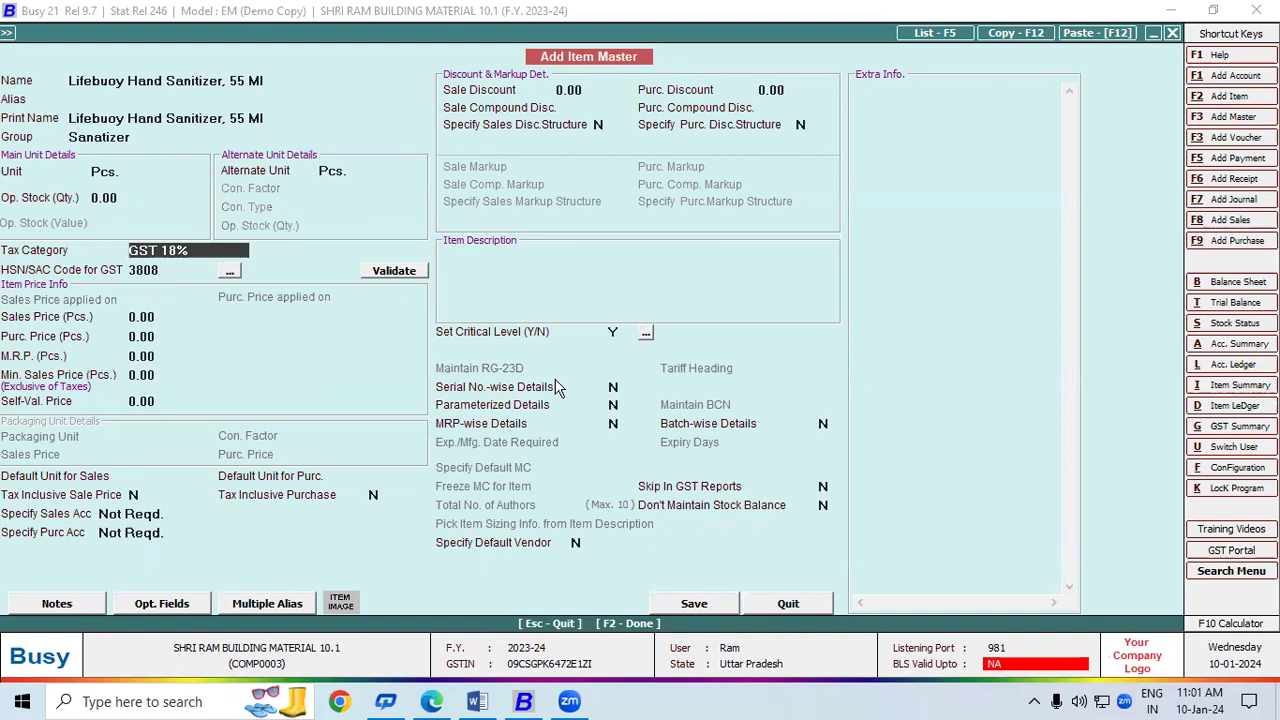
Step: Enable batch-wise details for the hand sanitizer item, requiring both expiry and manufacturing dates
left_click(825, 423)
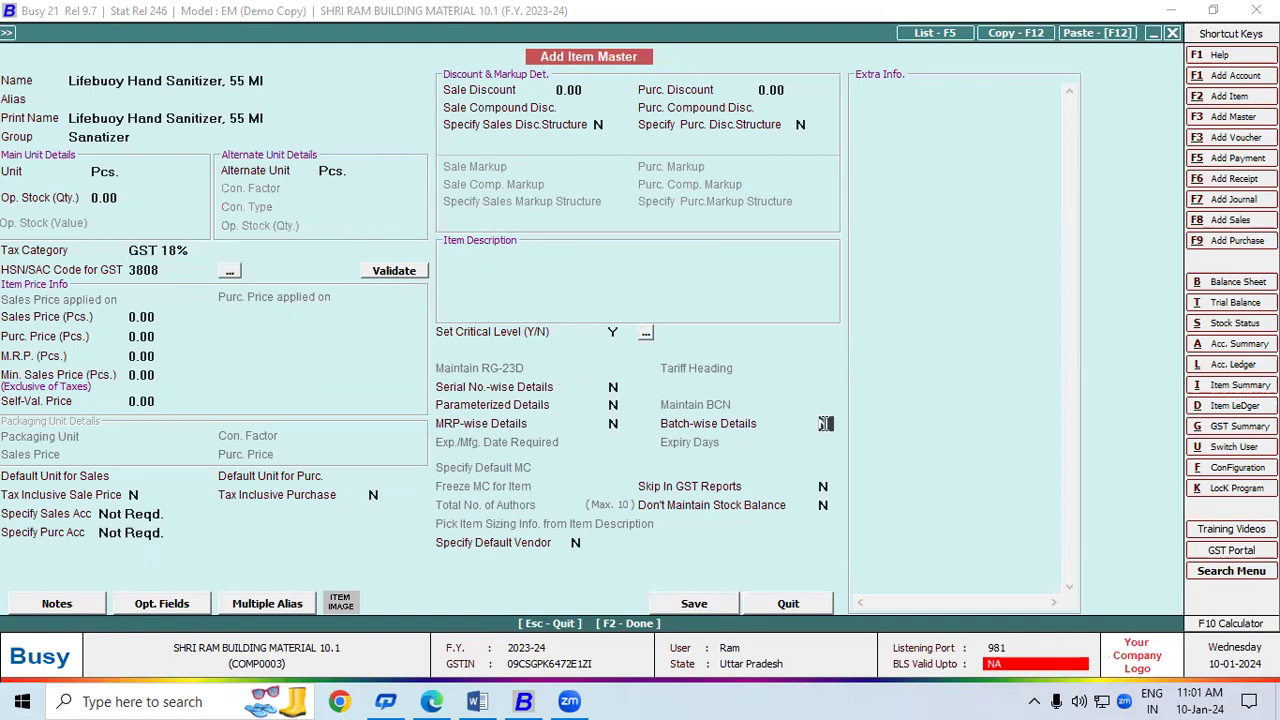
type("Y")
key("Return")
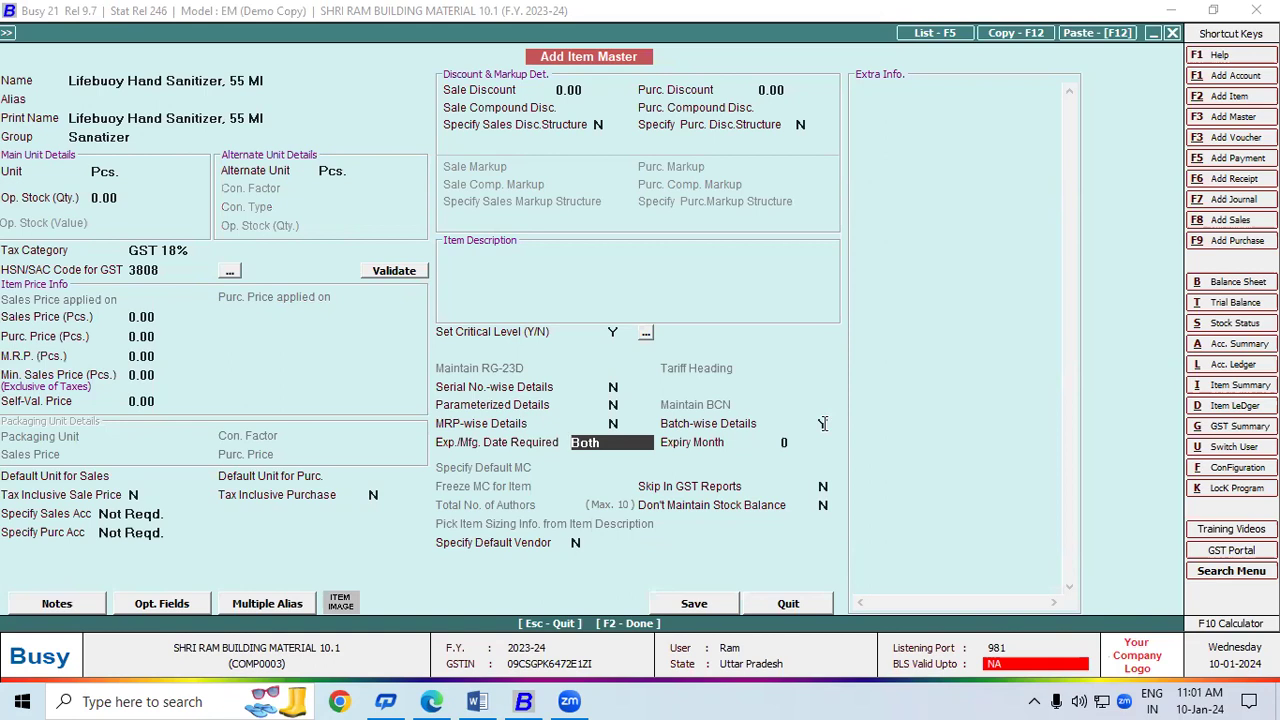
key("Return")
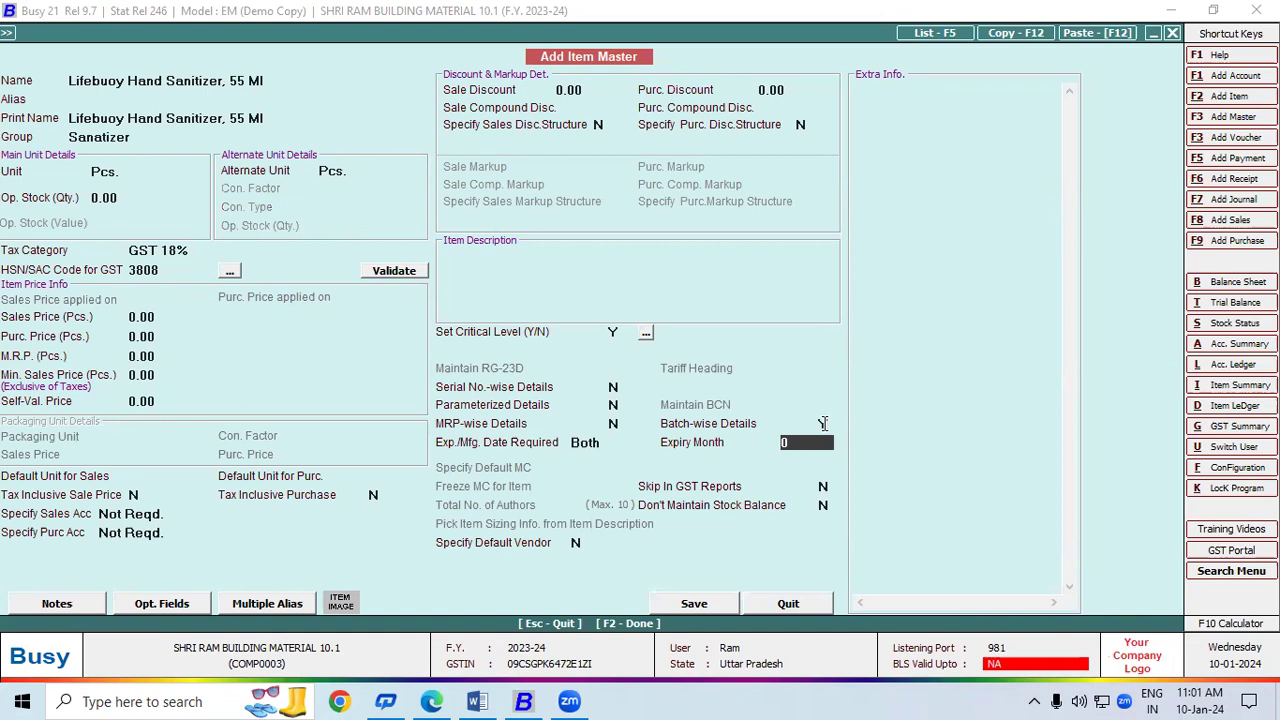
Step: Set the sanitizer item's expiry period to 6 months and save the item master
type("6")
key("Return")
left_click(682, 609)
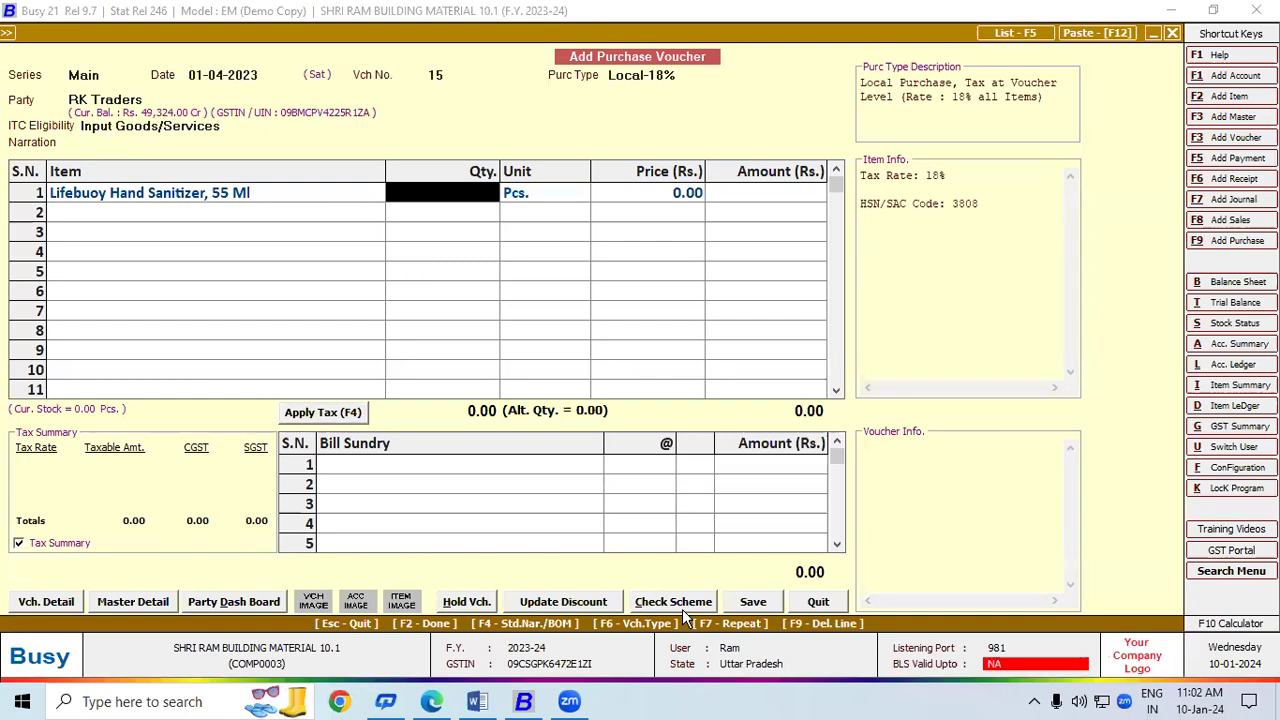
Step: Check the sanitizer quantity on the practice invoice in Edge, then return to Busy and enter a quantity of 100 Pcs
key("alt+Tab")
key("alt+Tab")
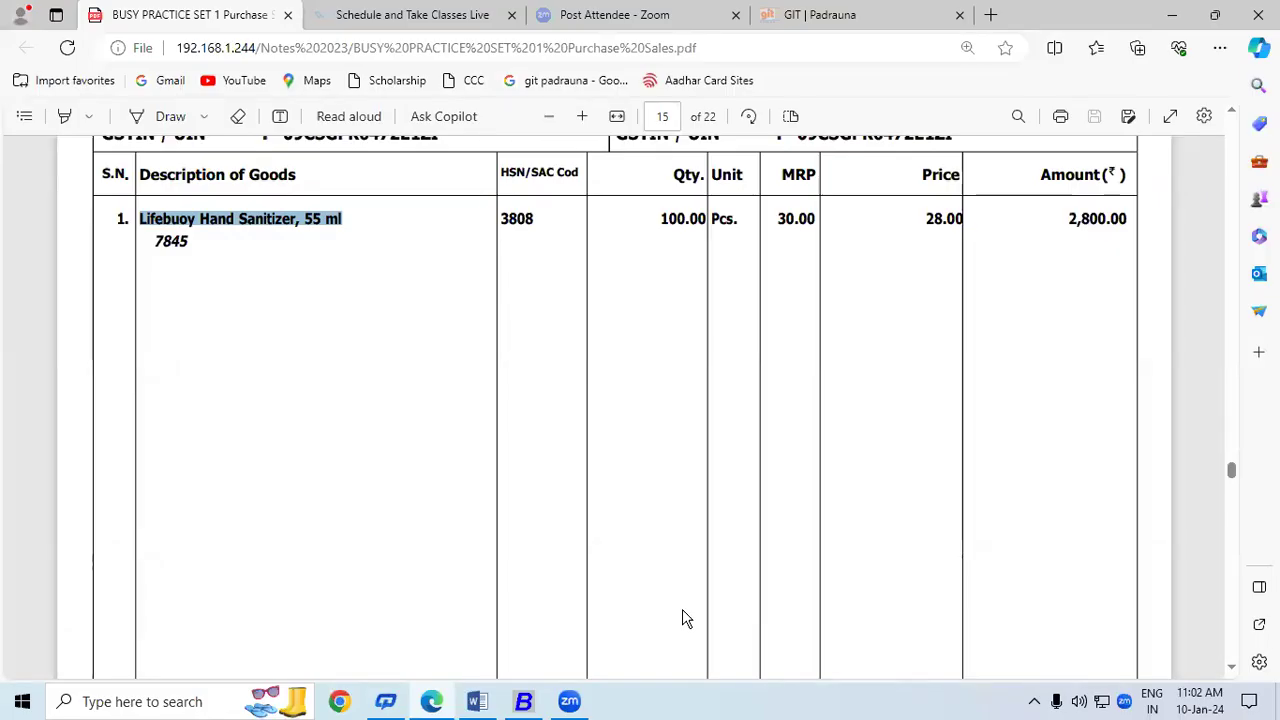
left_click(524, 702)
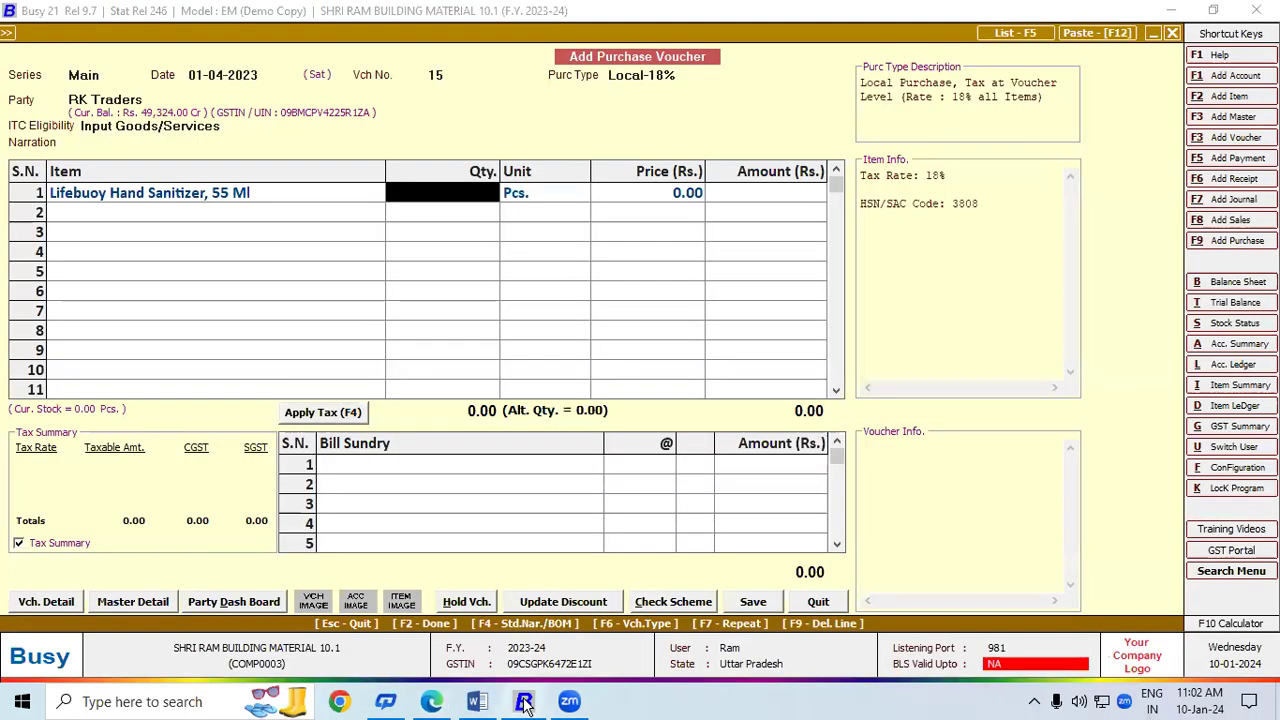
type("100")
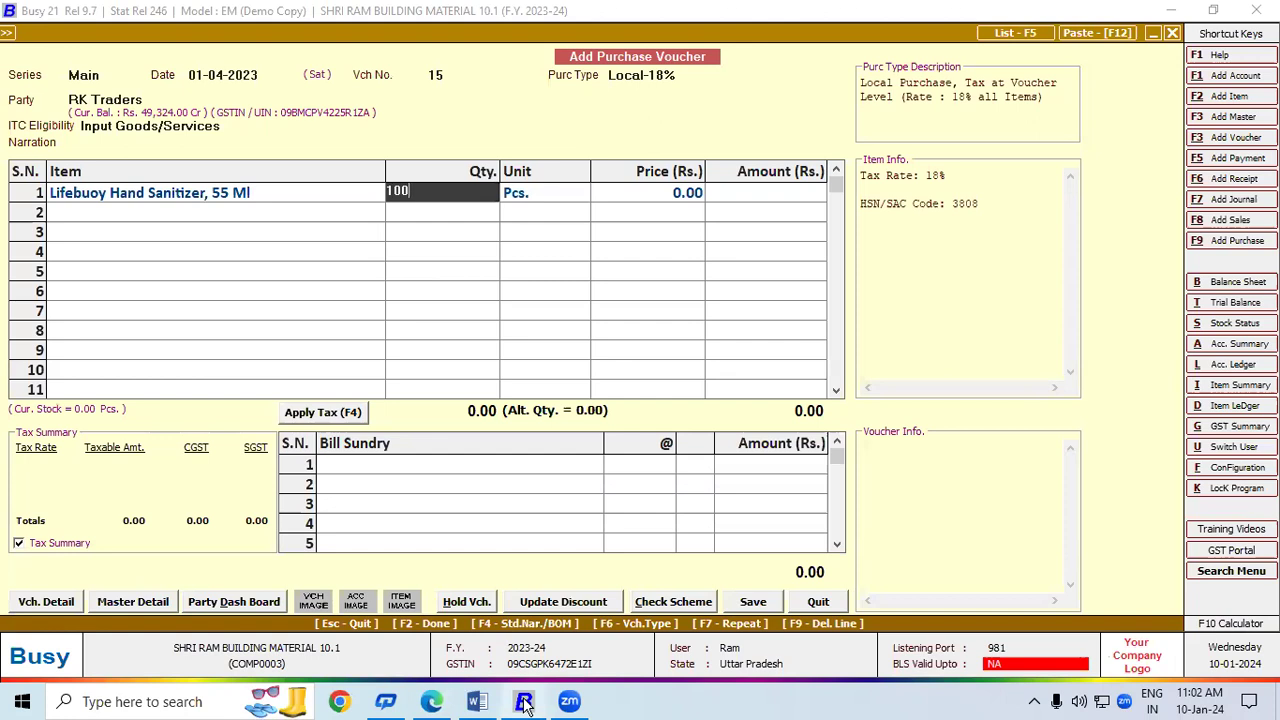
key("Return")
key("Return")
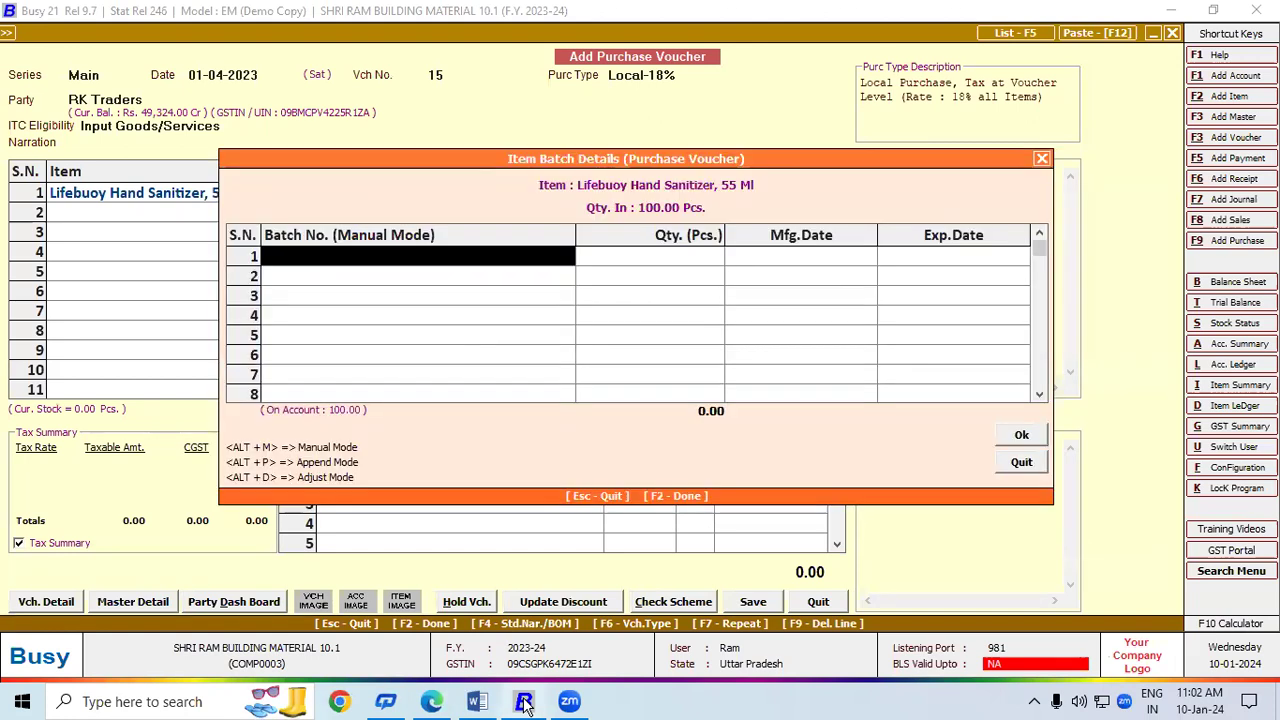
Step: Assign all 100 Pcs. to batch 7845 and accept the default manufacturing and expiry dates
type("7845")
key("Return")
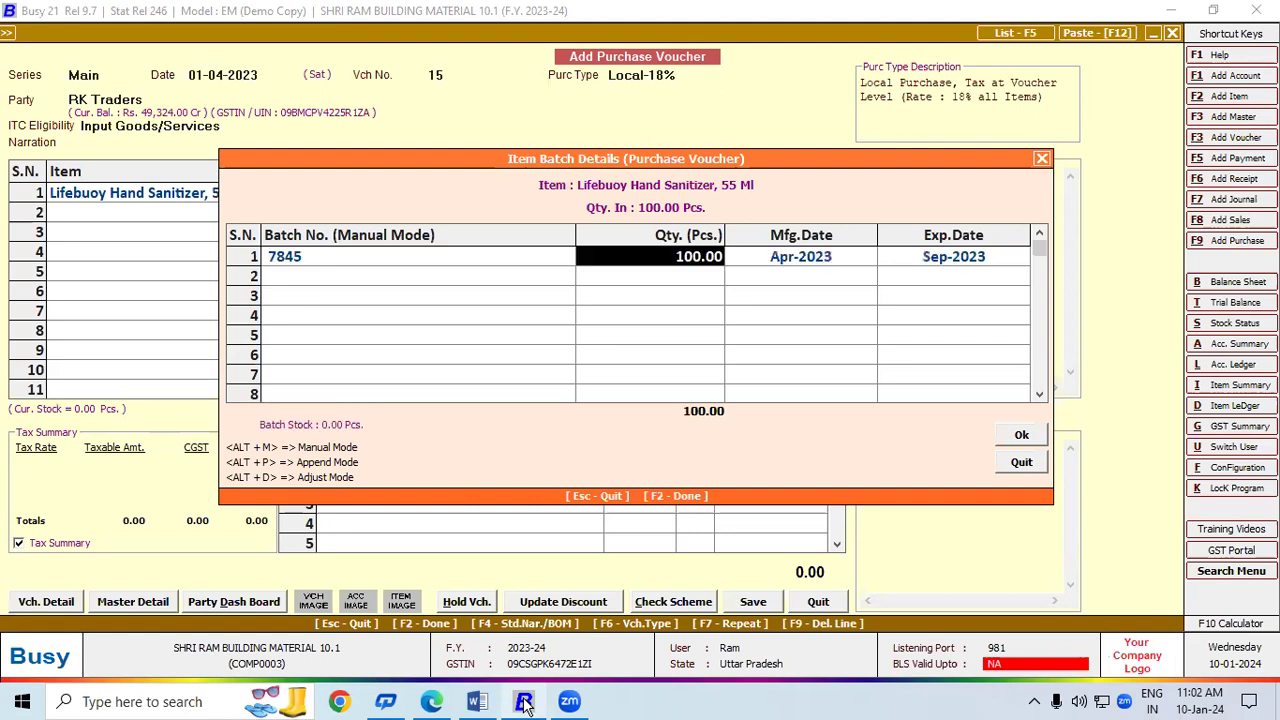
key("Return")
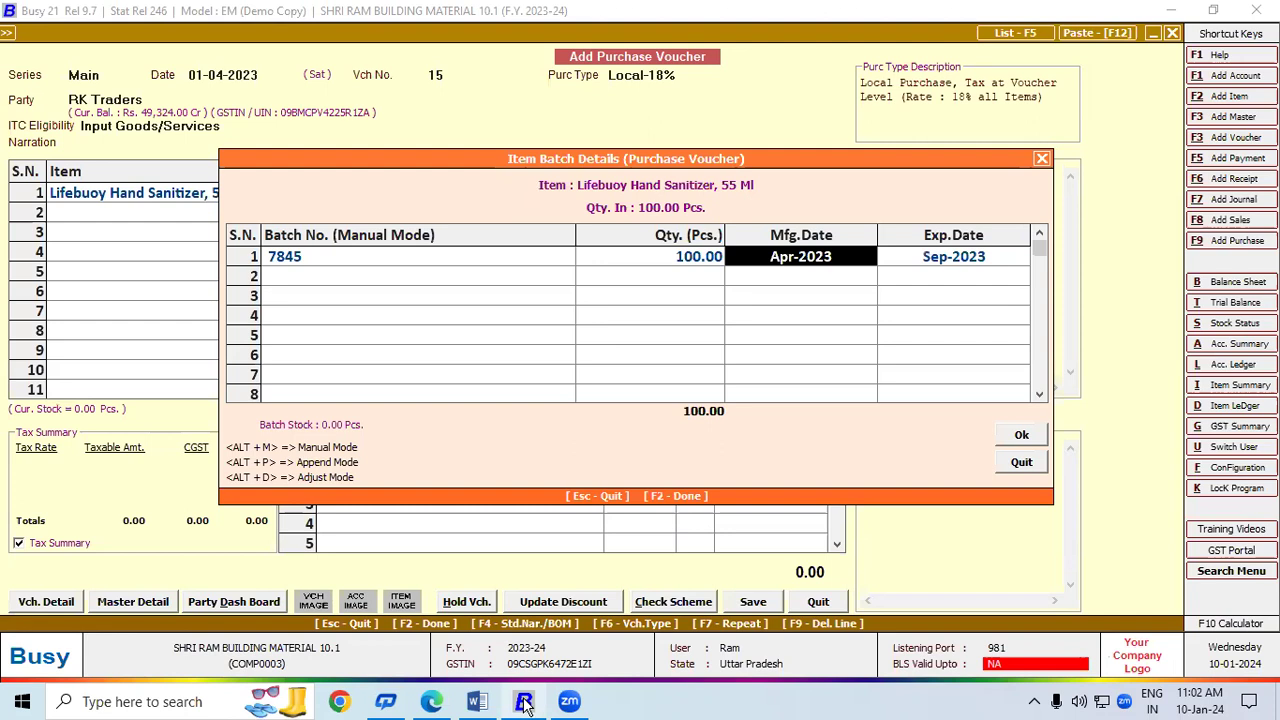
left_click(1021, 435)
Step: Set the purchase price of the batch 7845 sanitizer to 28 per piece without a discount
key("Return")
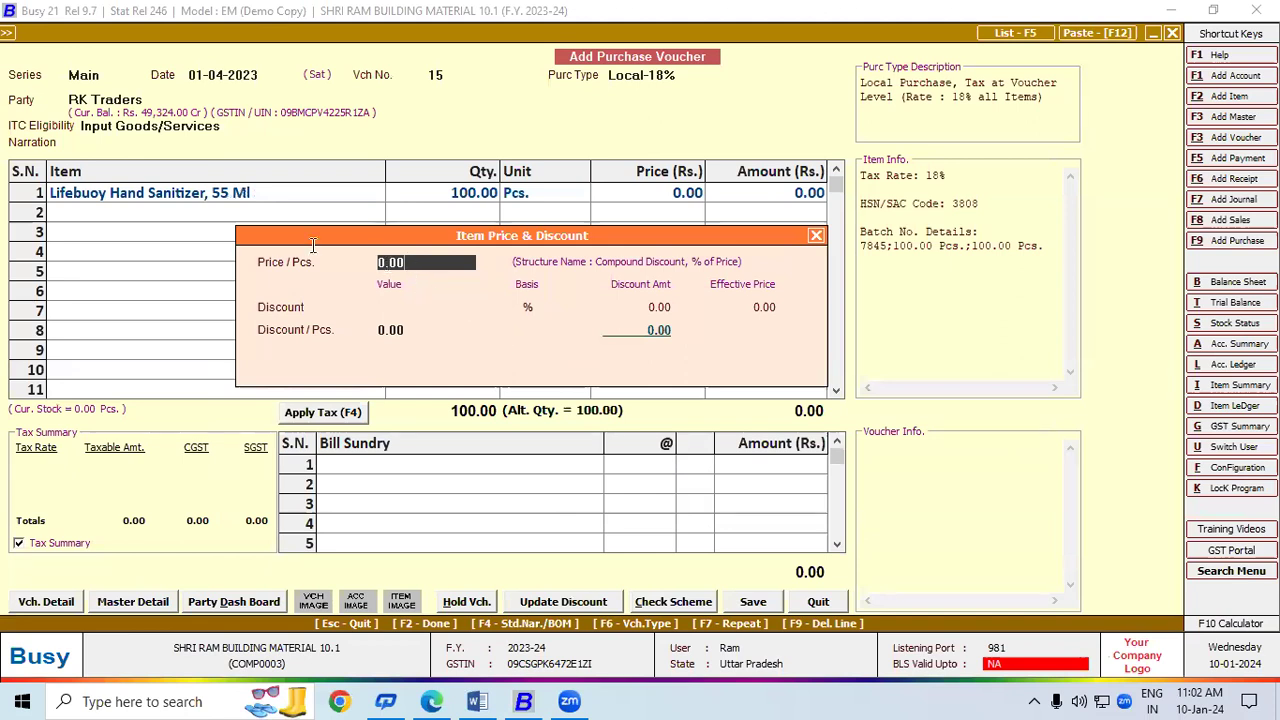
type("28")
key("Return")
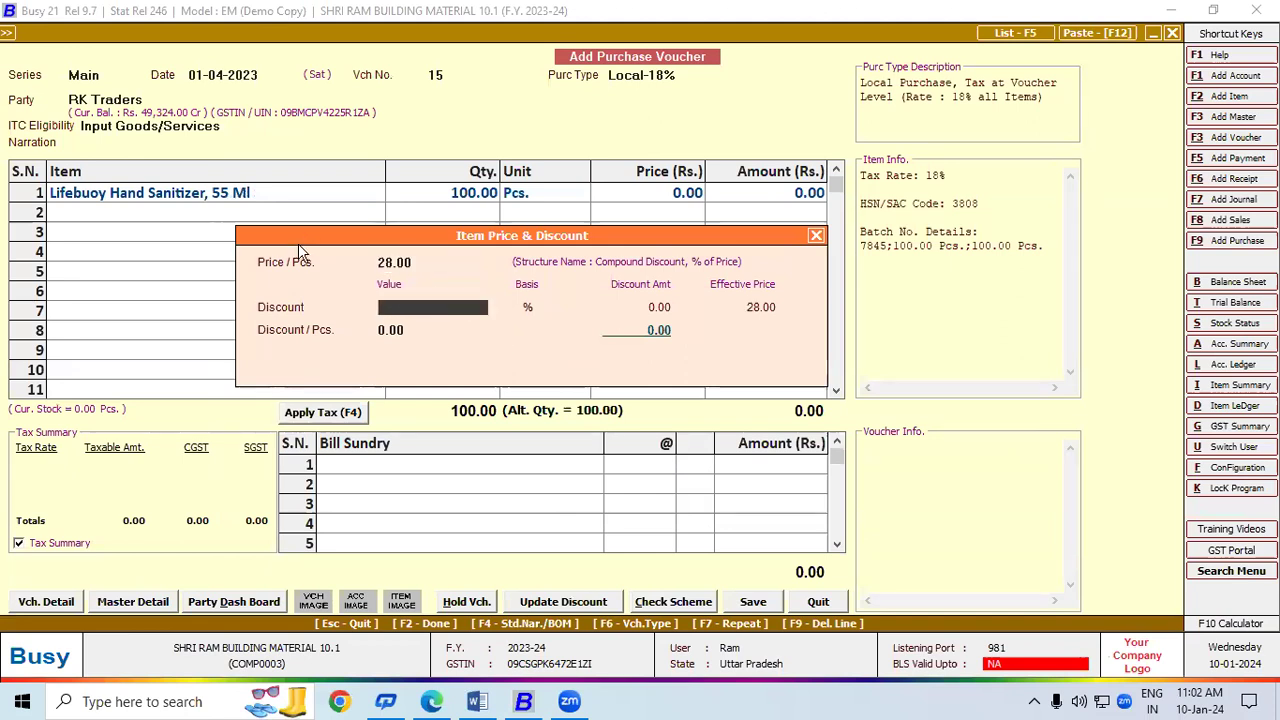
key("Return")
key("Return")
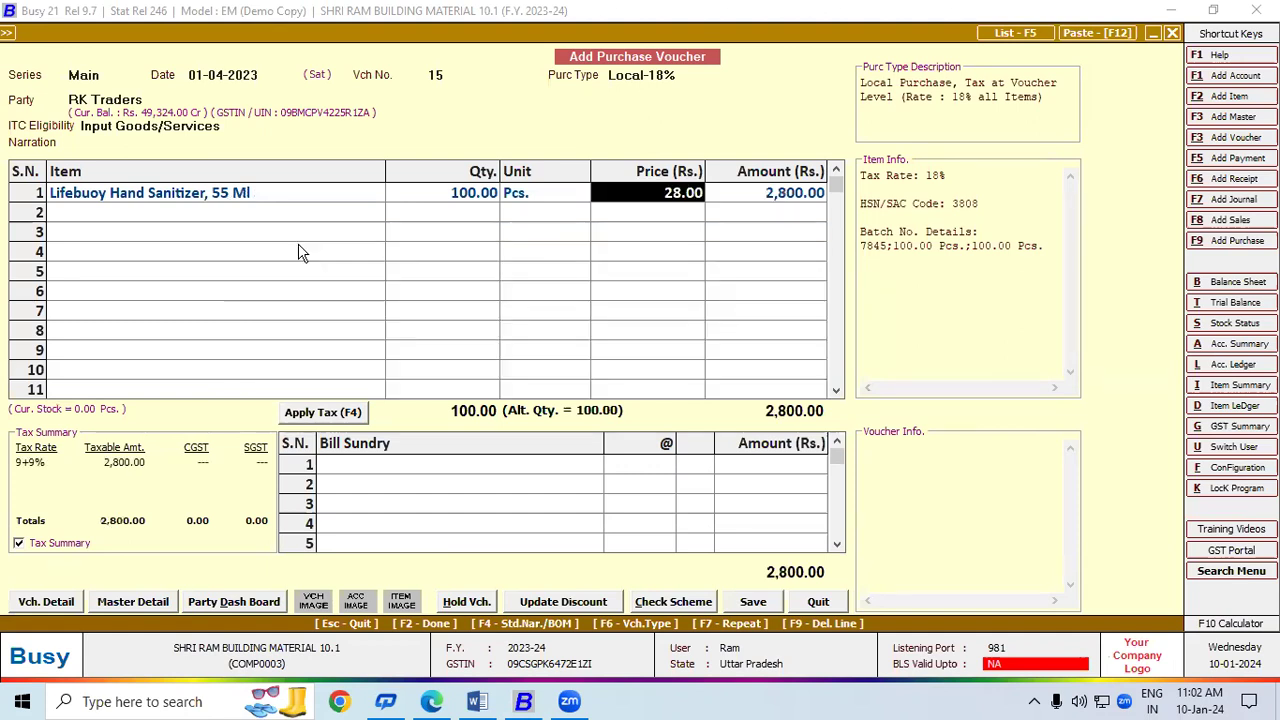
key("Return")
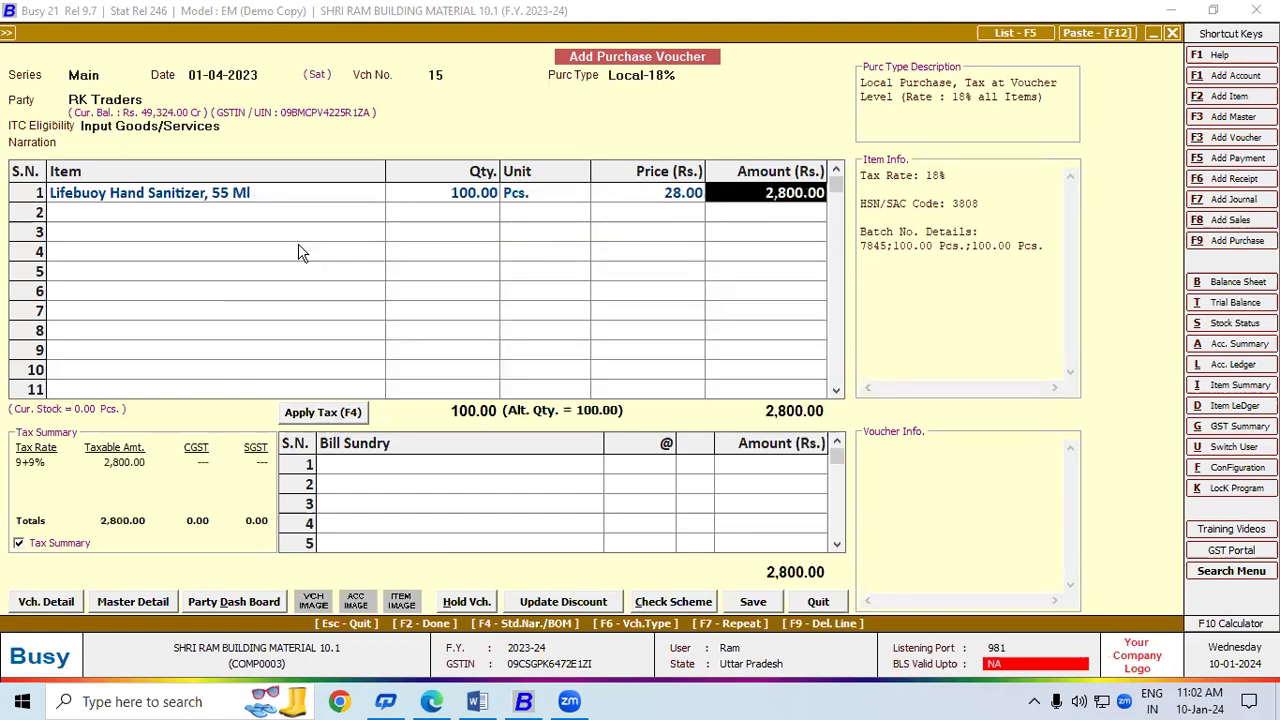
Step: Apply the tax and save the purchase voucher with purchase bill number 4, taken from the practice invoice in Edge
left_click(330, 414)
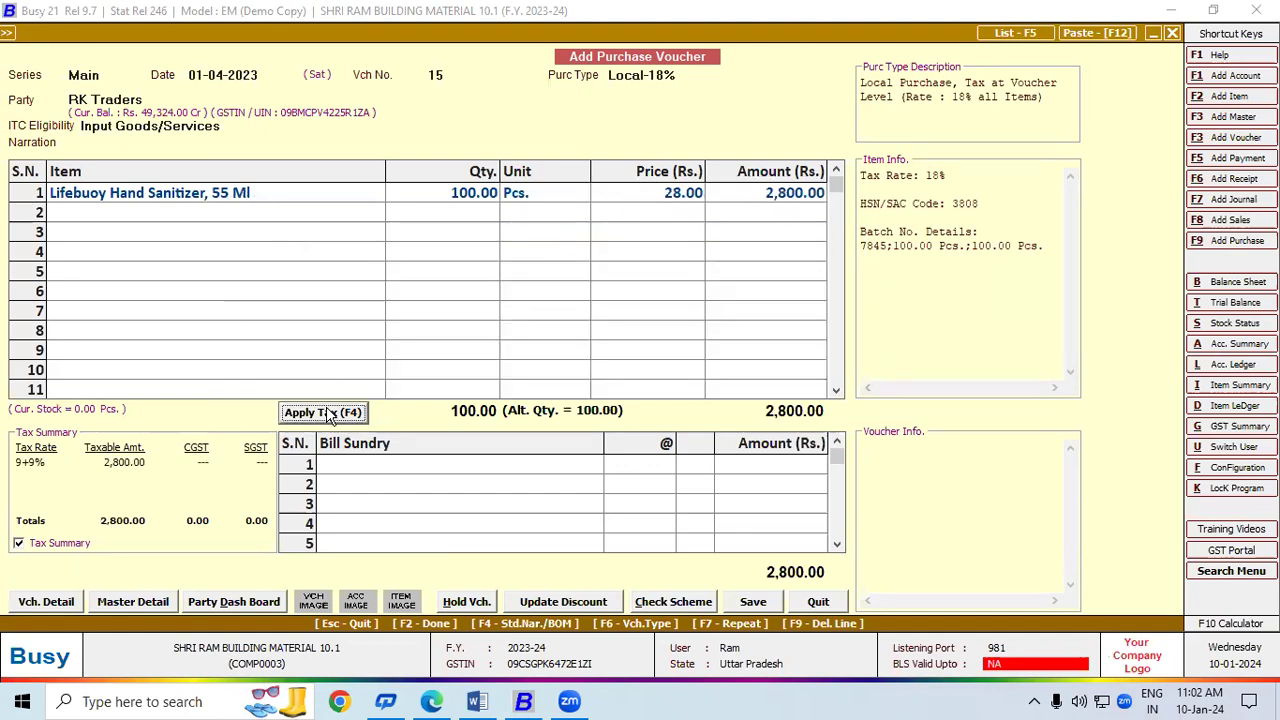
left_click(752, 603)
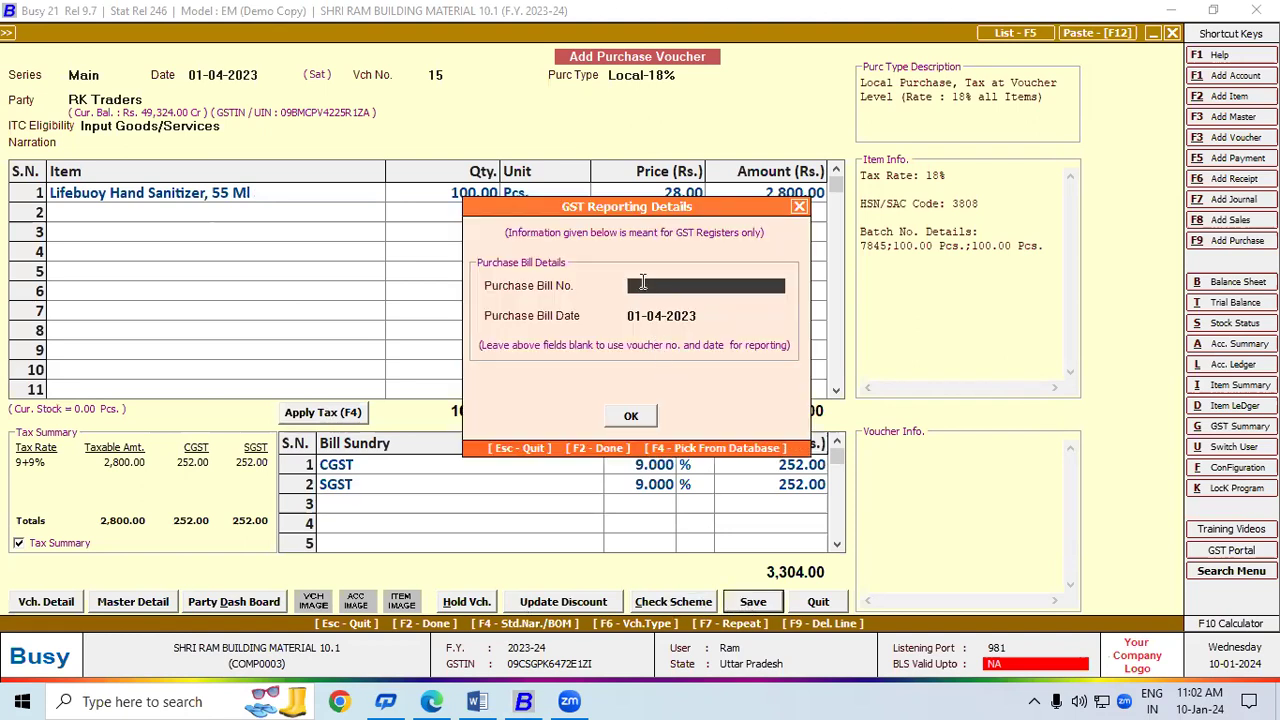
left_click(433, 701)
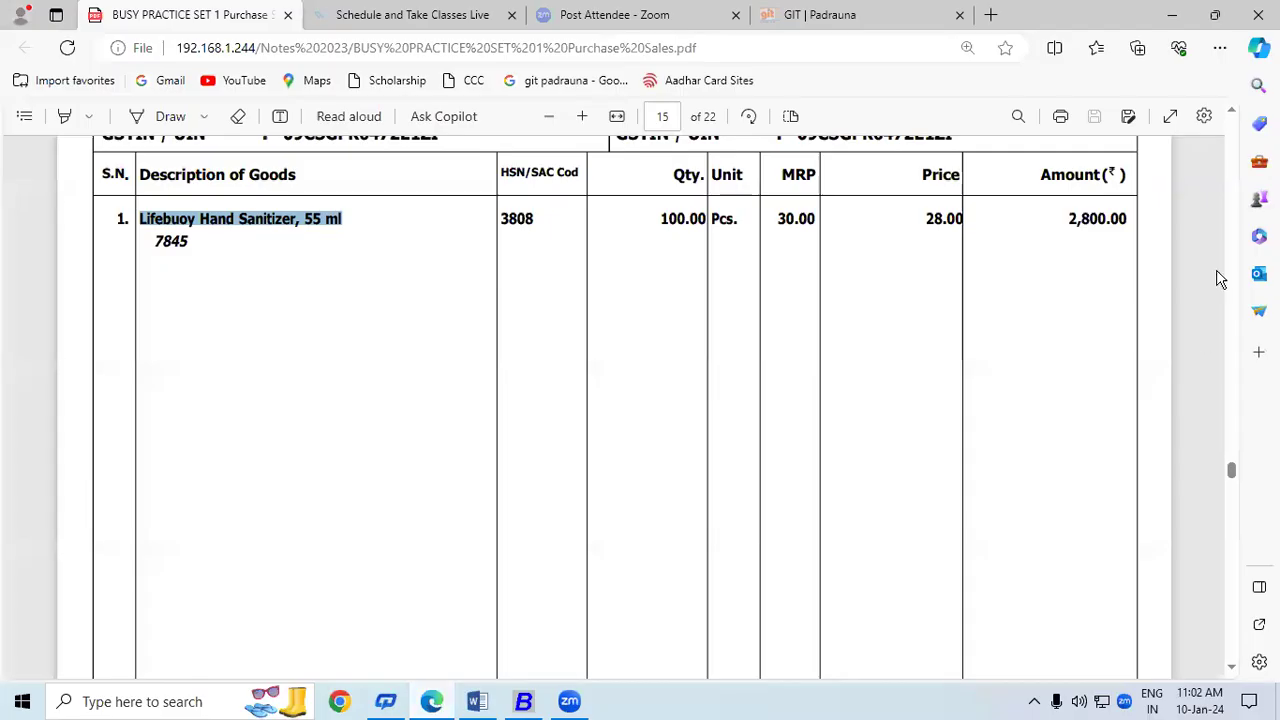
scroll(1235, 120, "up", 3)
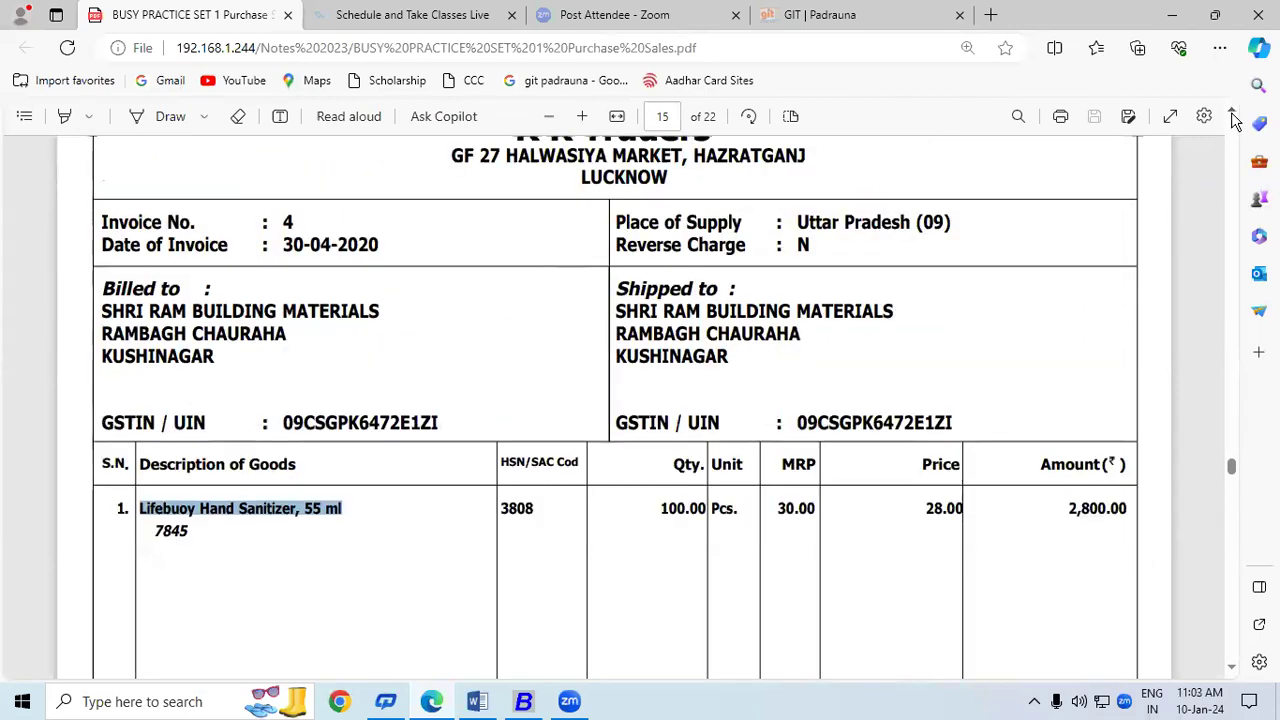
left_click(523, 701)
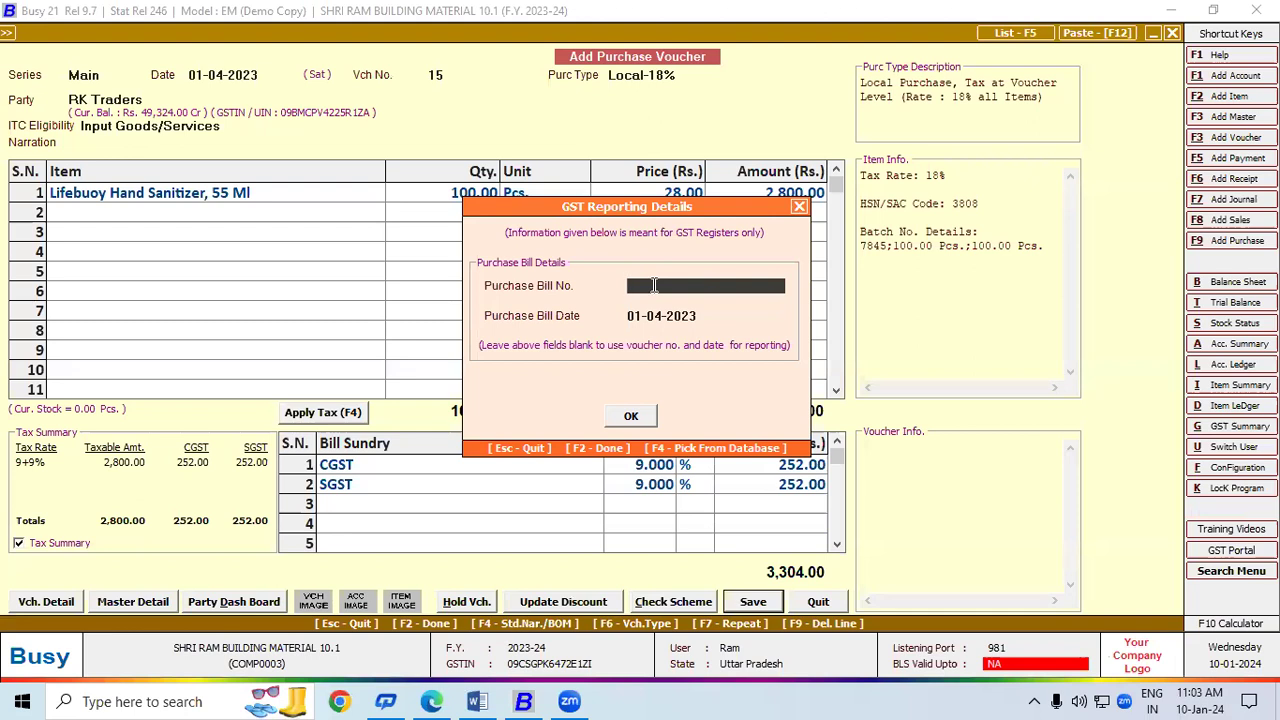
type("4")
left_click(641, 423)
left_click(638, 500)
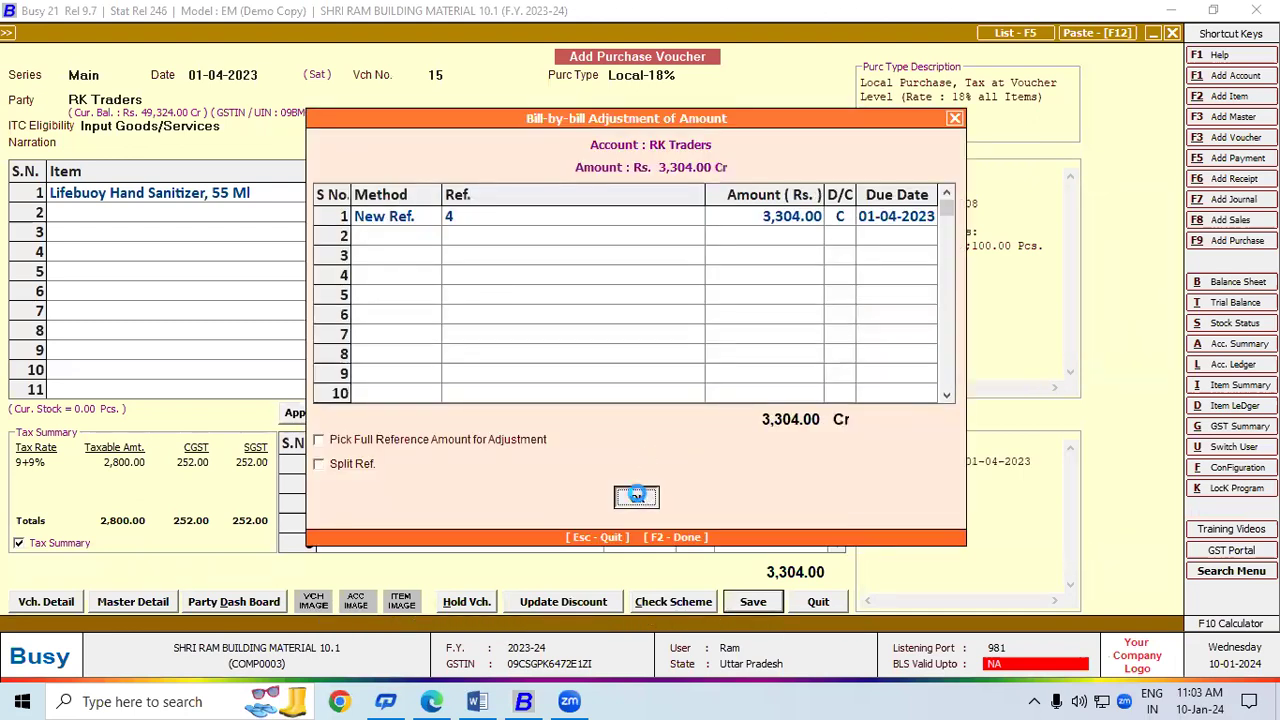
left_click(639, 596)
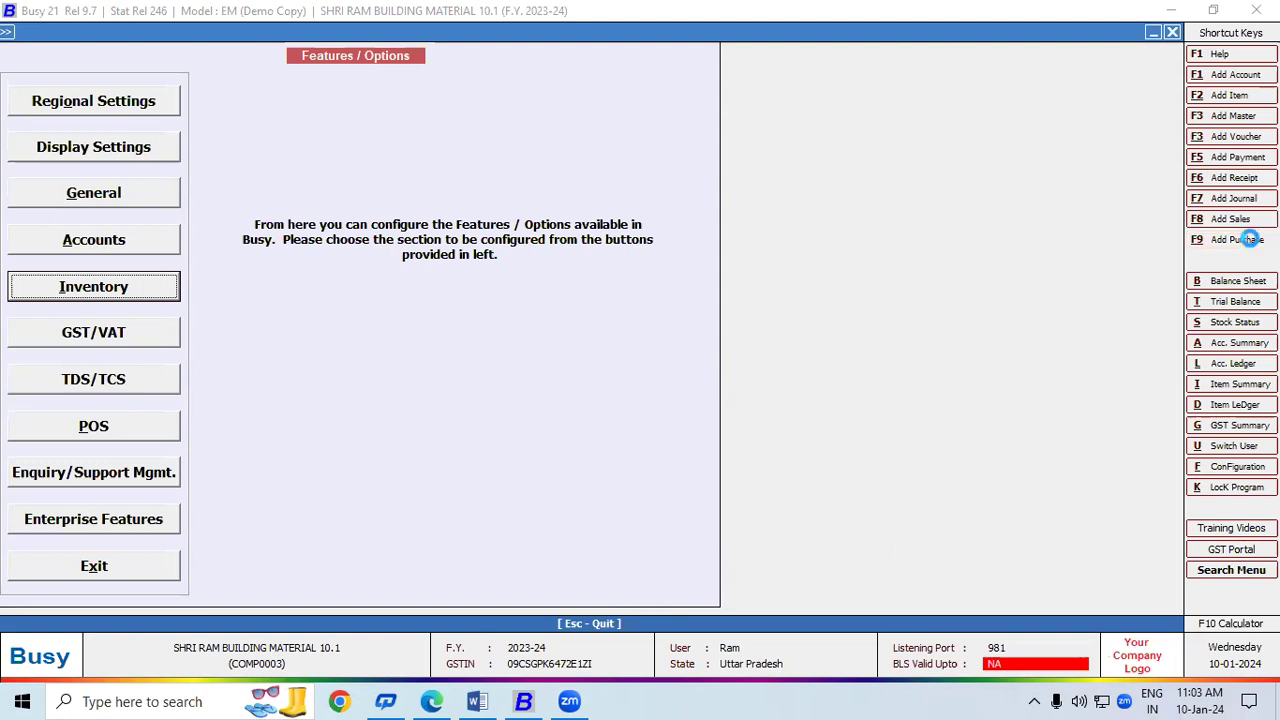
Step: Start another purchase voucher of type Local-18% for RK Traders with Input Goods/Services as the ITC eligibility
left_click(1251, 244)
key("Return")
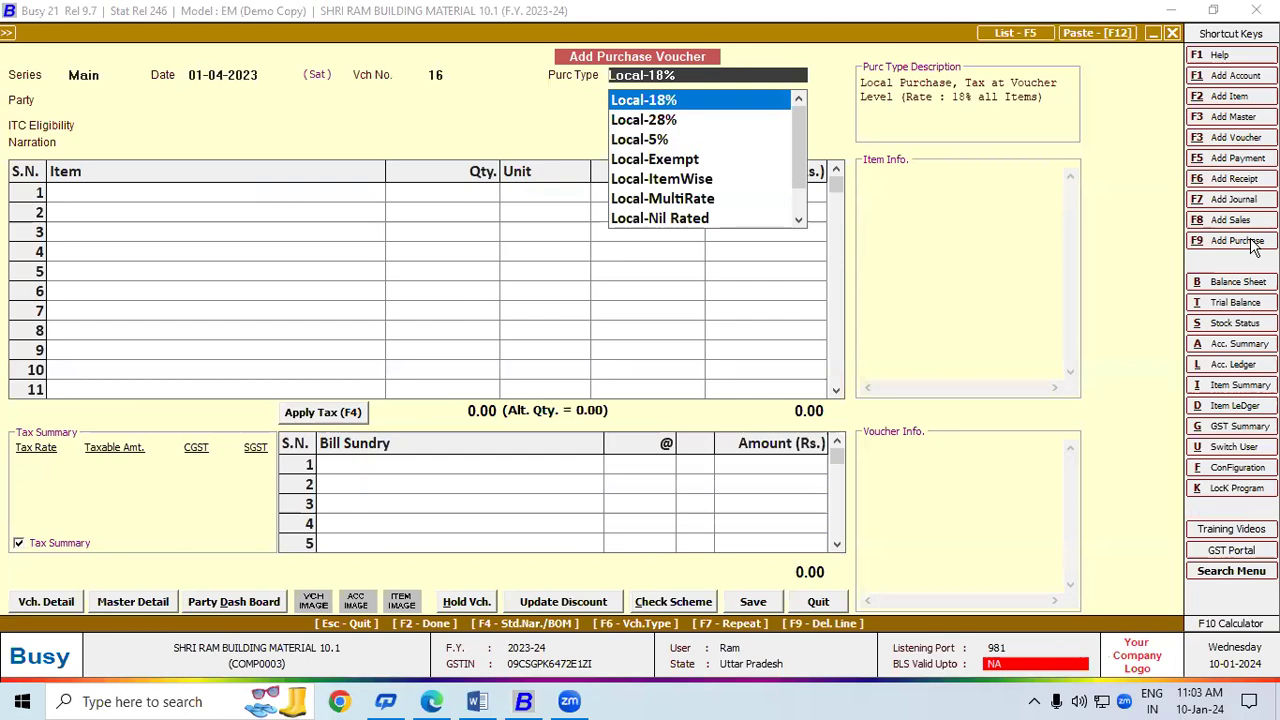
key("Return")
type("r")
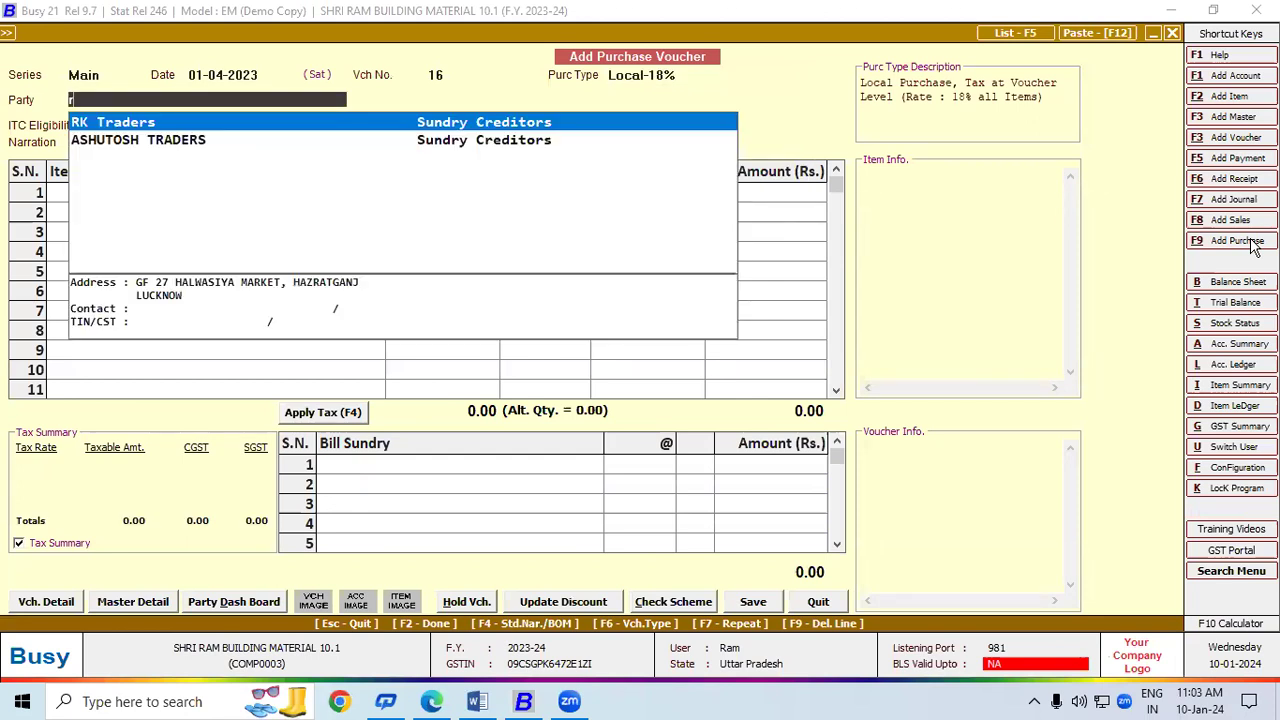
key("Down")
key("Up")
key("Return")
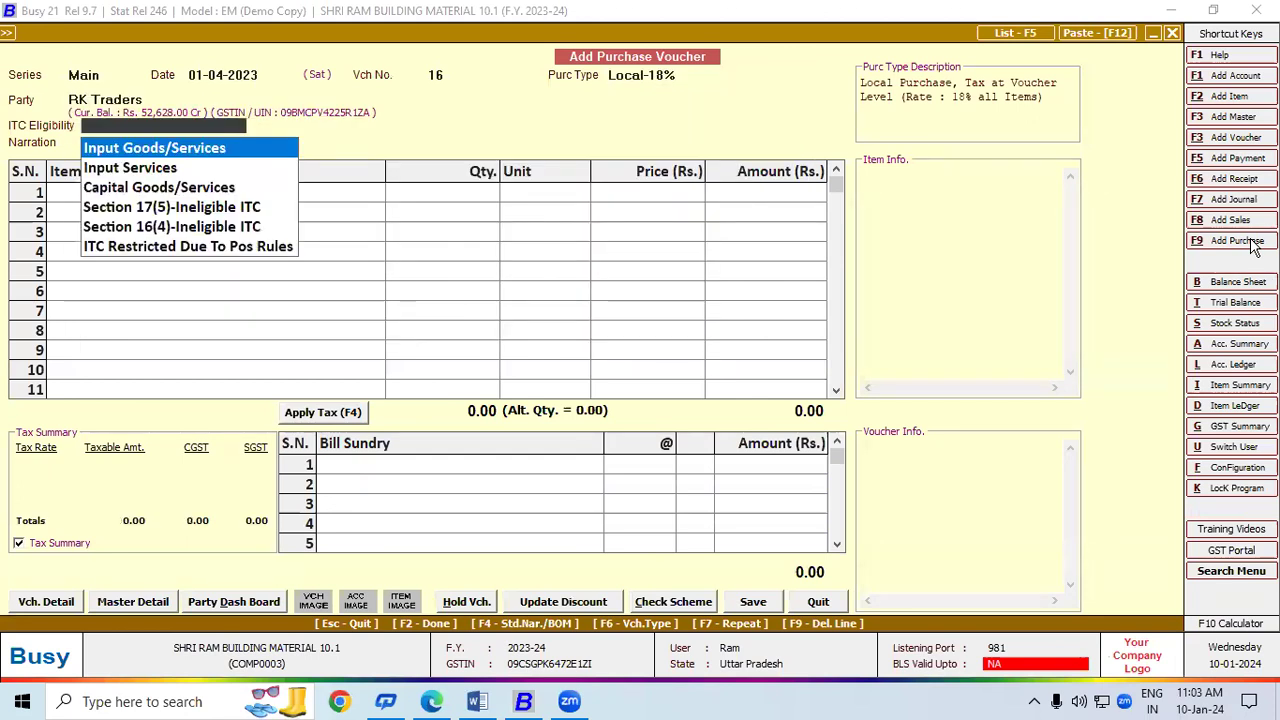
key("Return")
key("Return")
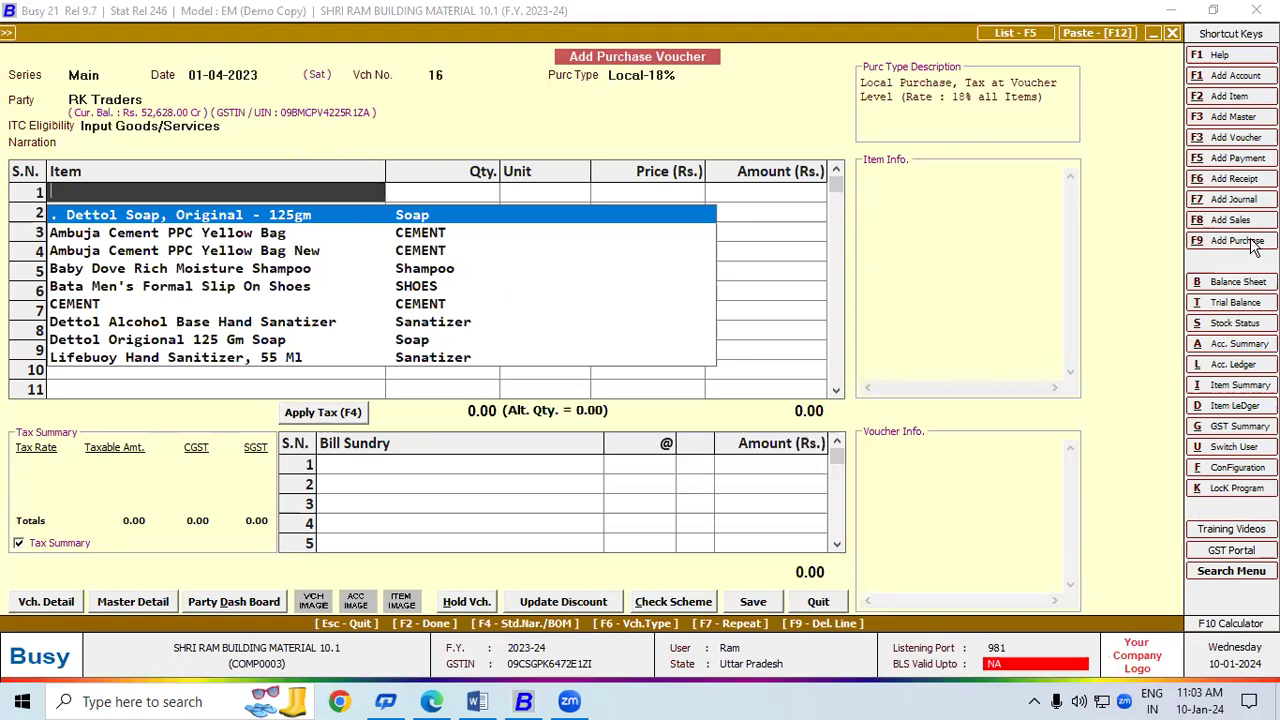
Step: Add Lifebuoy Hand Sanitizer, 55 Ml to the first item row with a quantity of 100 Pcs
key("Down")
key("Down")
key("Down")
key("Down")
key("Down")
key("Down")
key("Down")
key("Down")
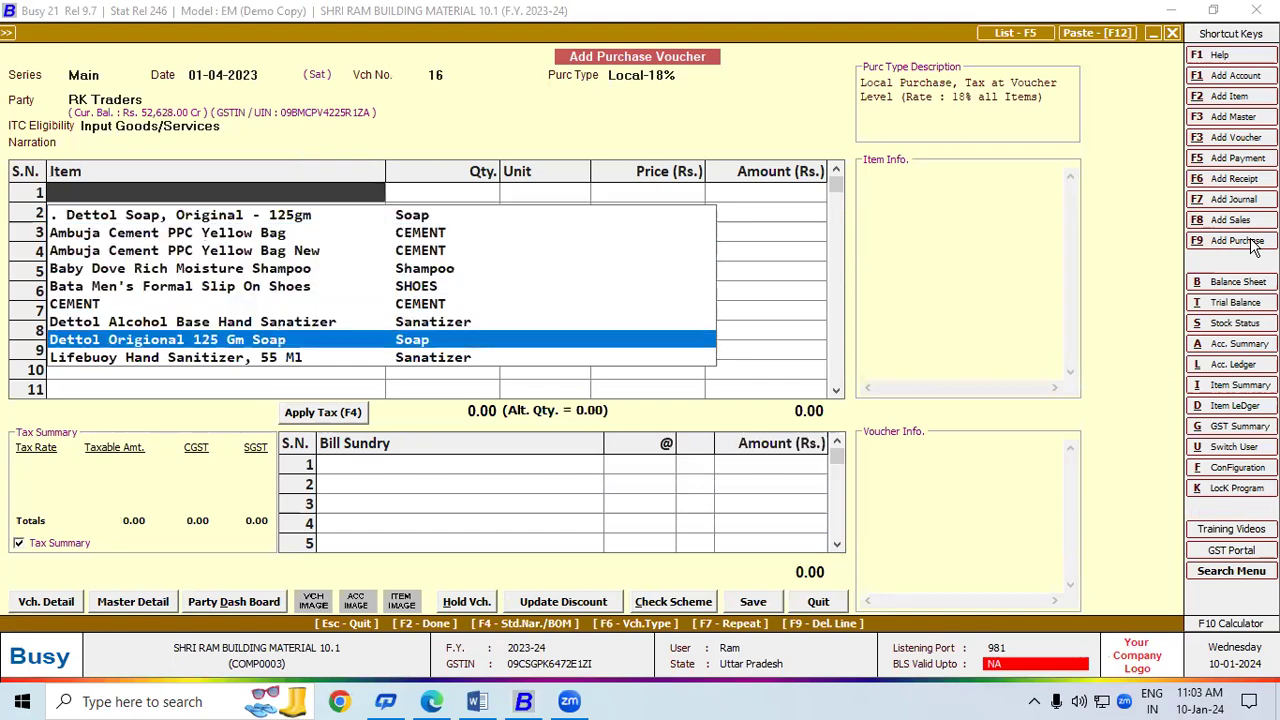
key("Return")
type("100")
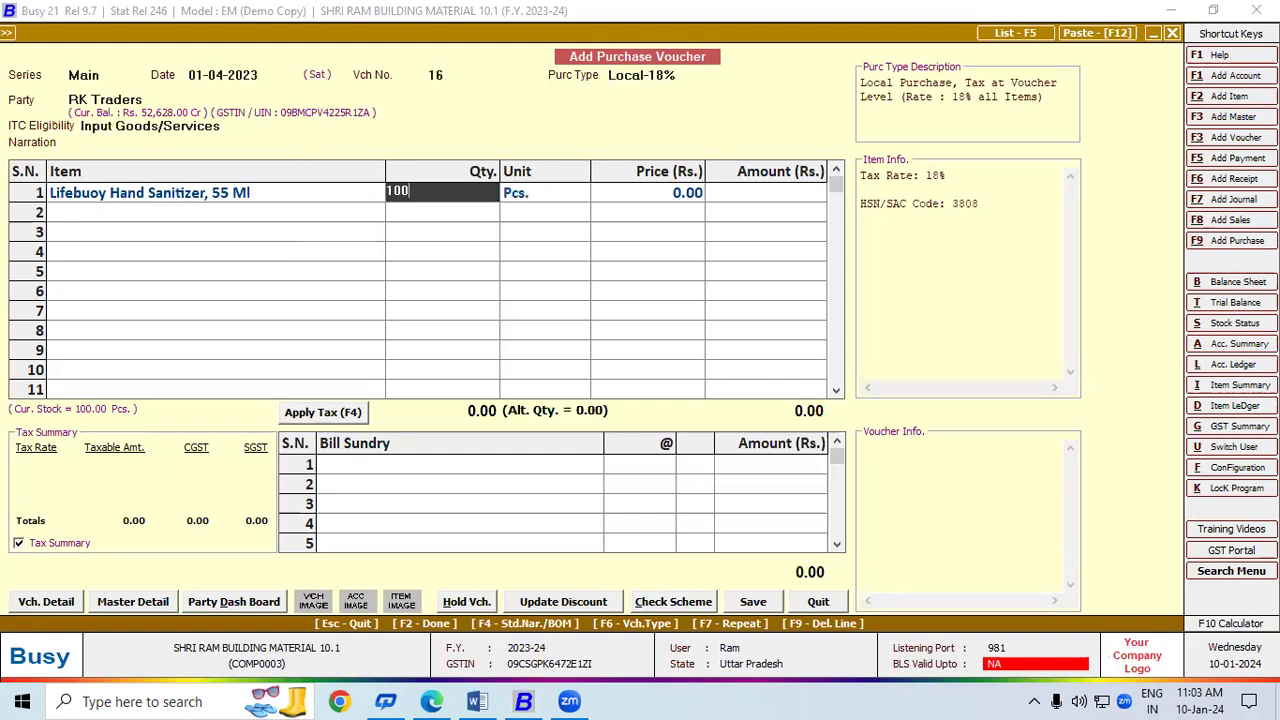
key("Return")
key("Return")
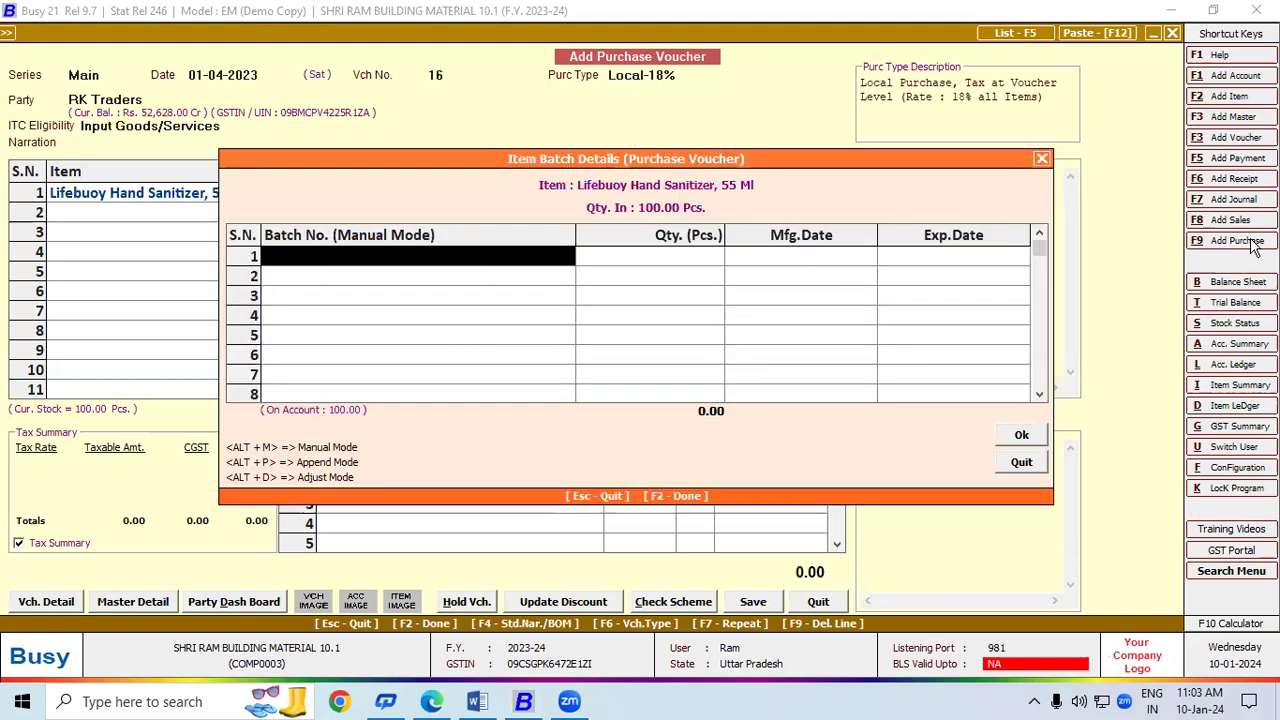
Step: Assign all 100 Pcs. to batch 7840 with the manufacturing date 12-22
type("7840")
key("Return")
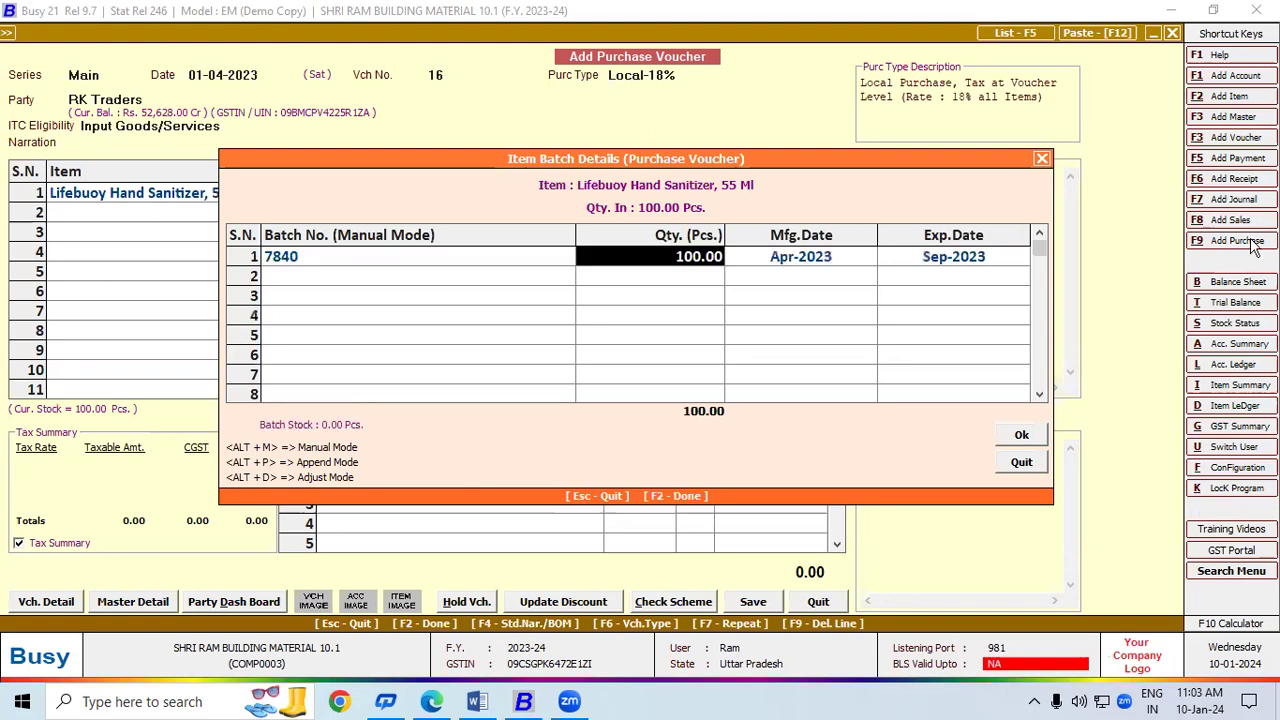
key("Return")
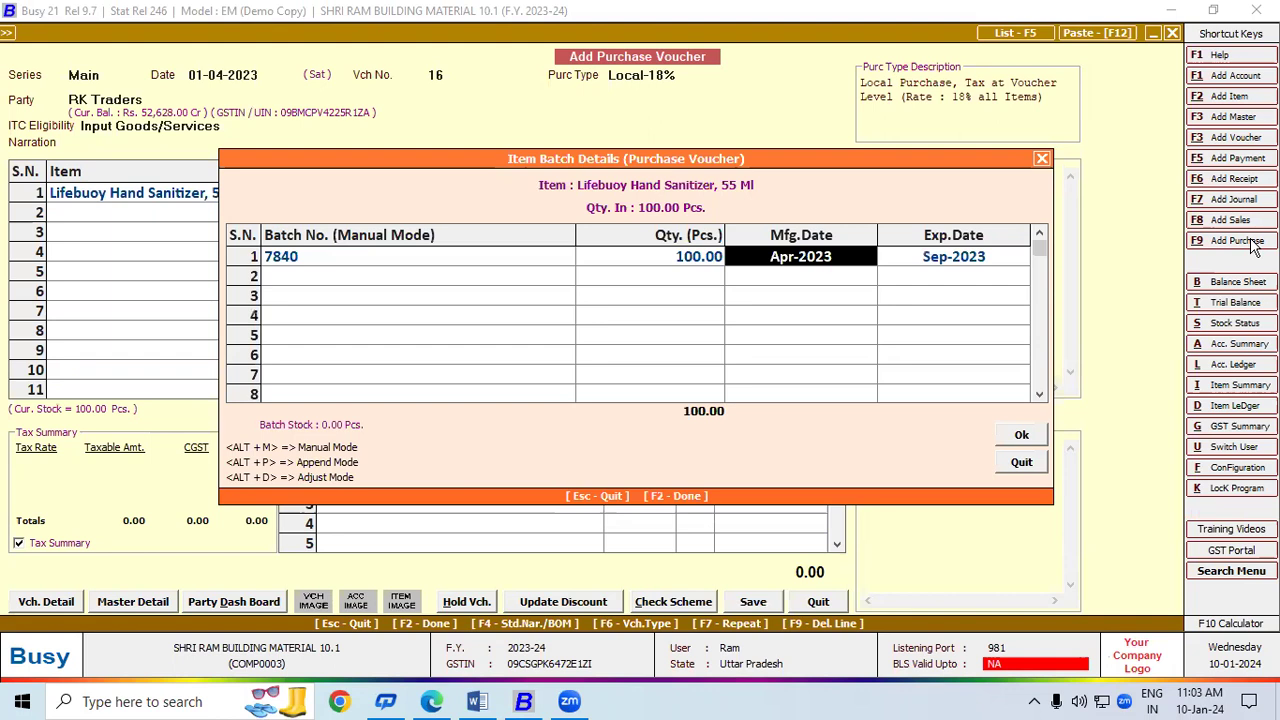
type("12")
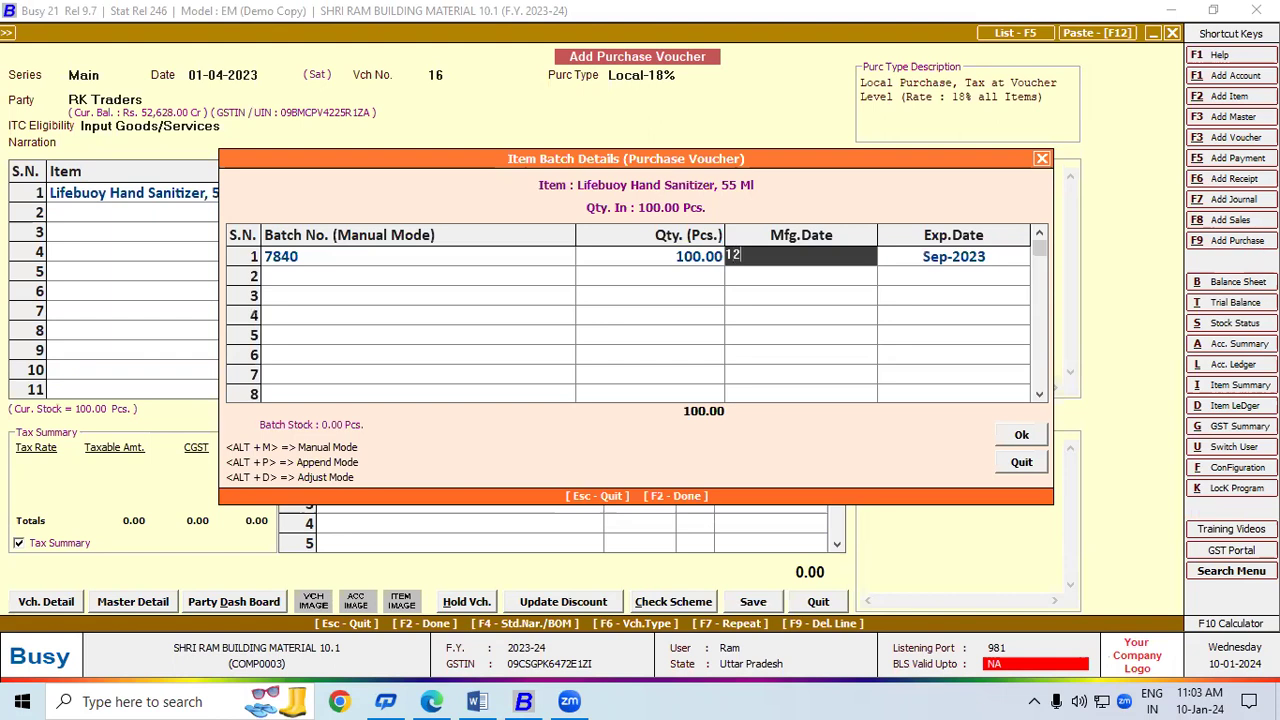
type("-22")
key("Return")
key("Return")
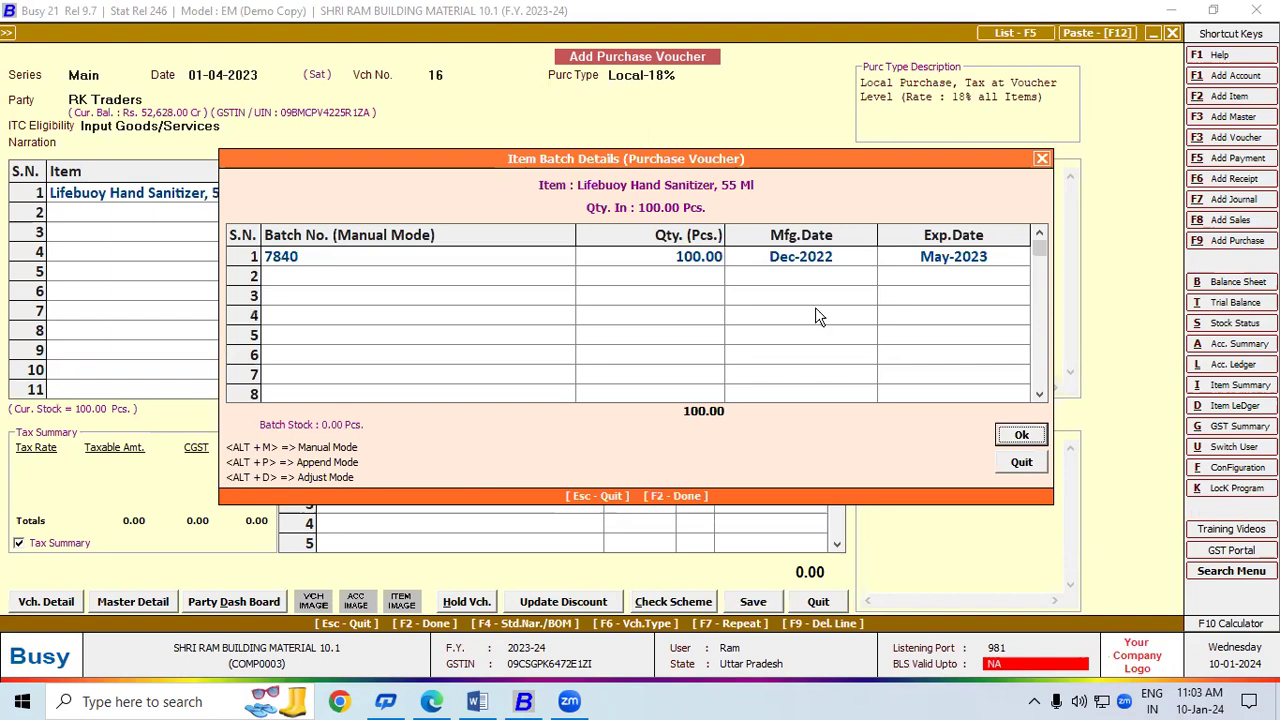
Step: Change batch 7840's manufacturing date to 11-22 and accept the batch details
left_click(768, 266)
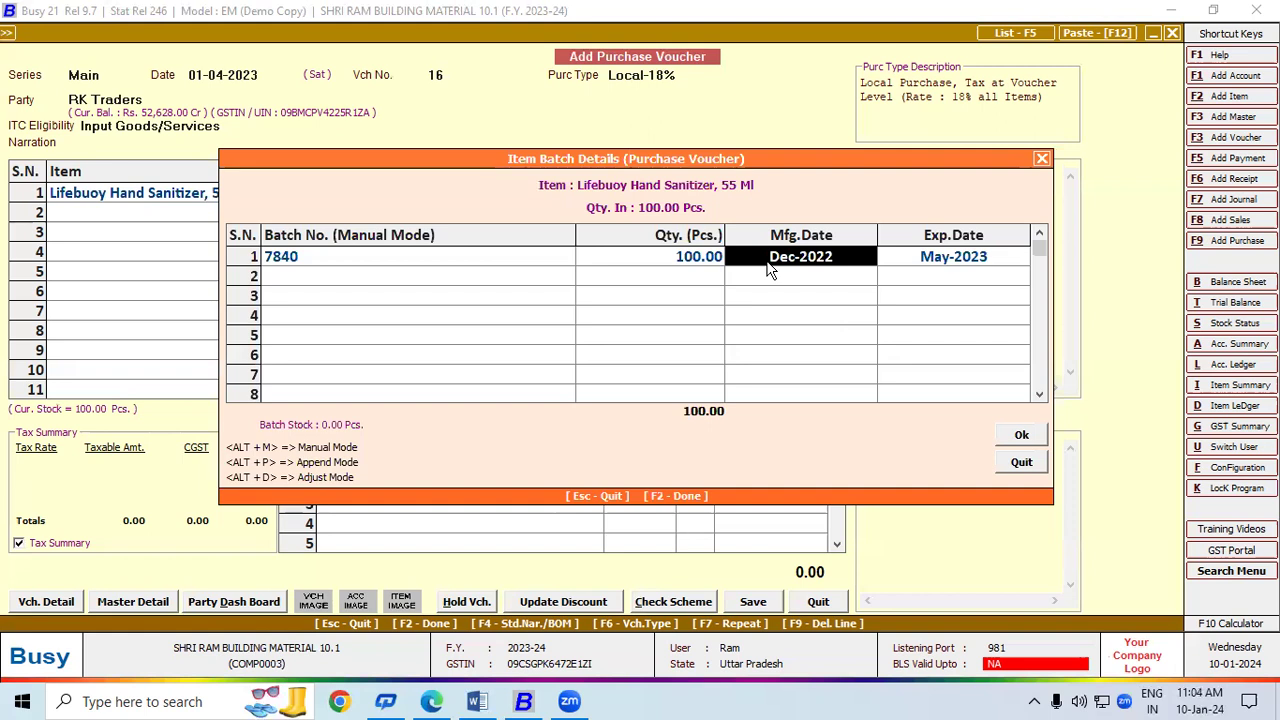
type("11-22")
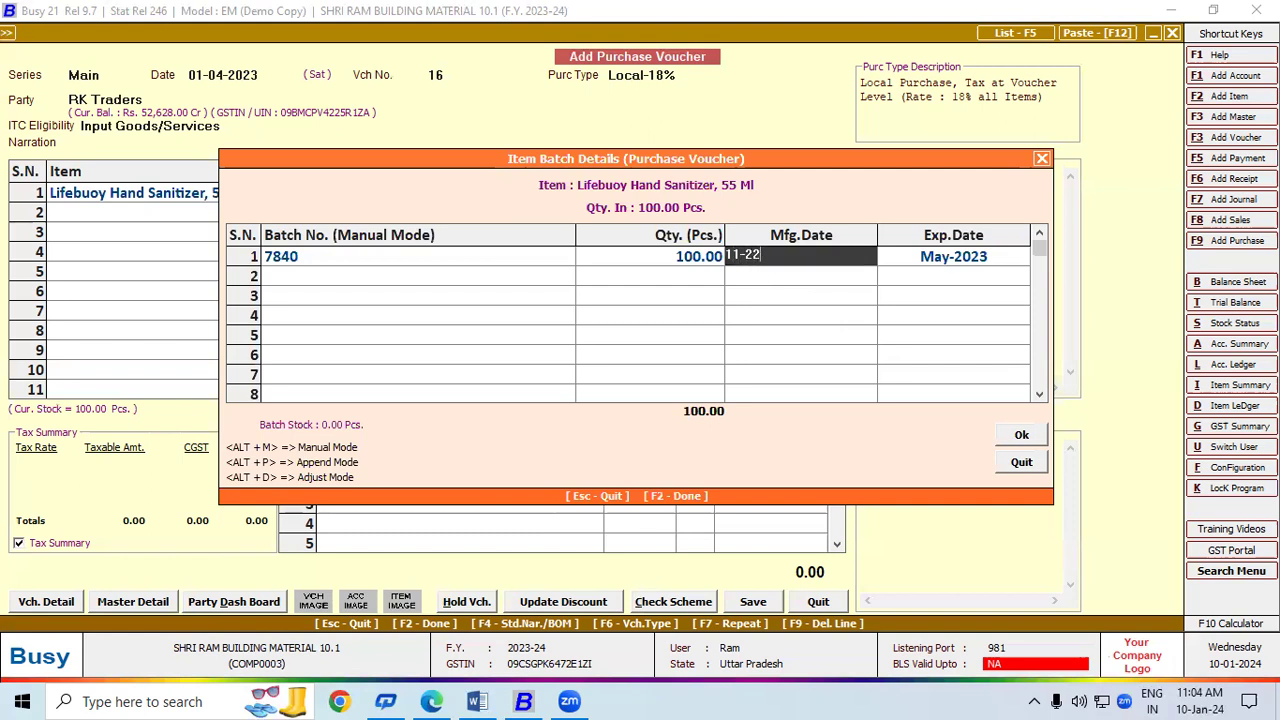
key("Return")
key("Return")
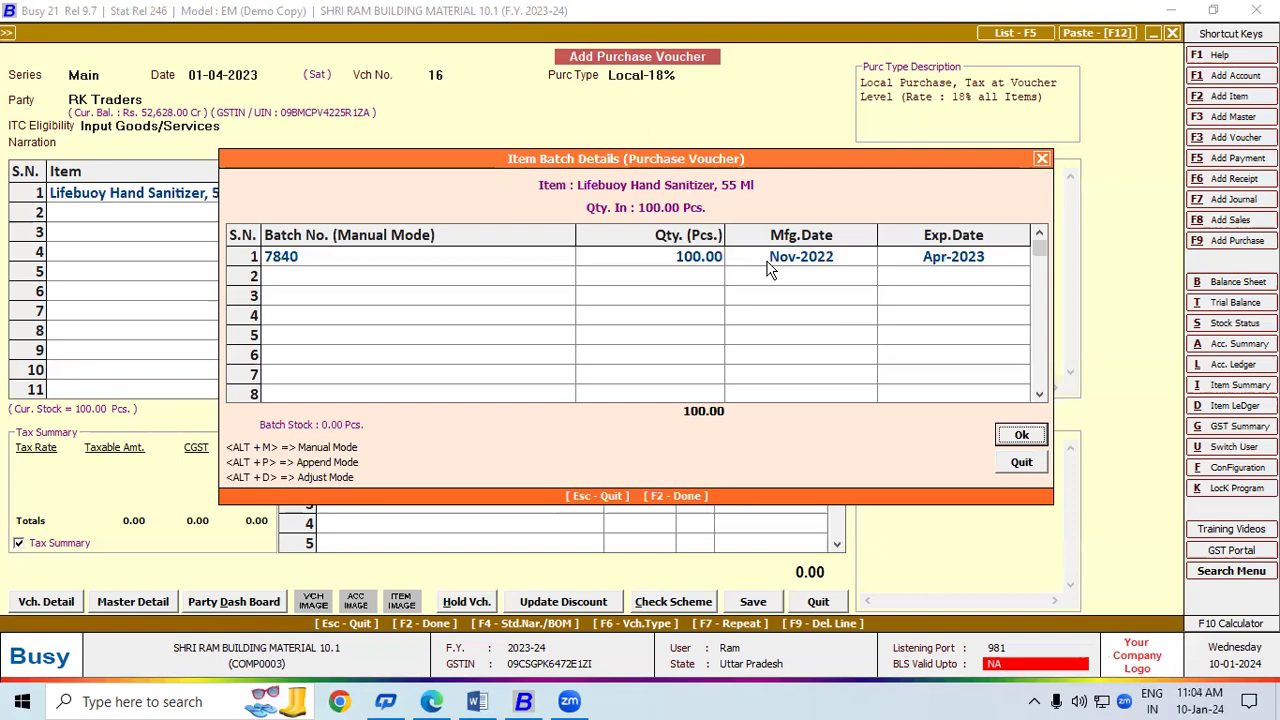
left_click(934, 262)
left_click(1018, 440)
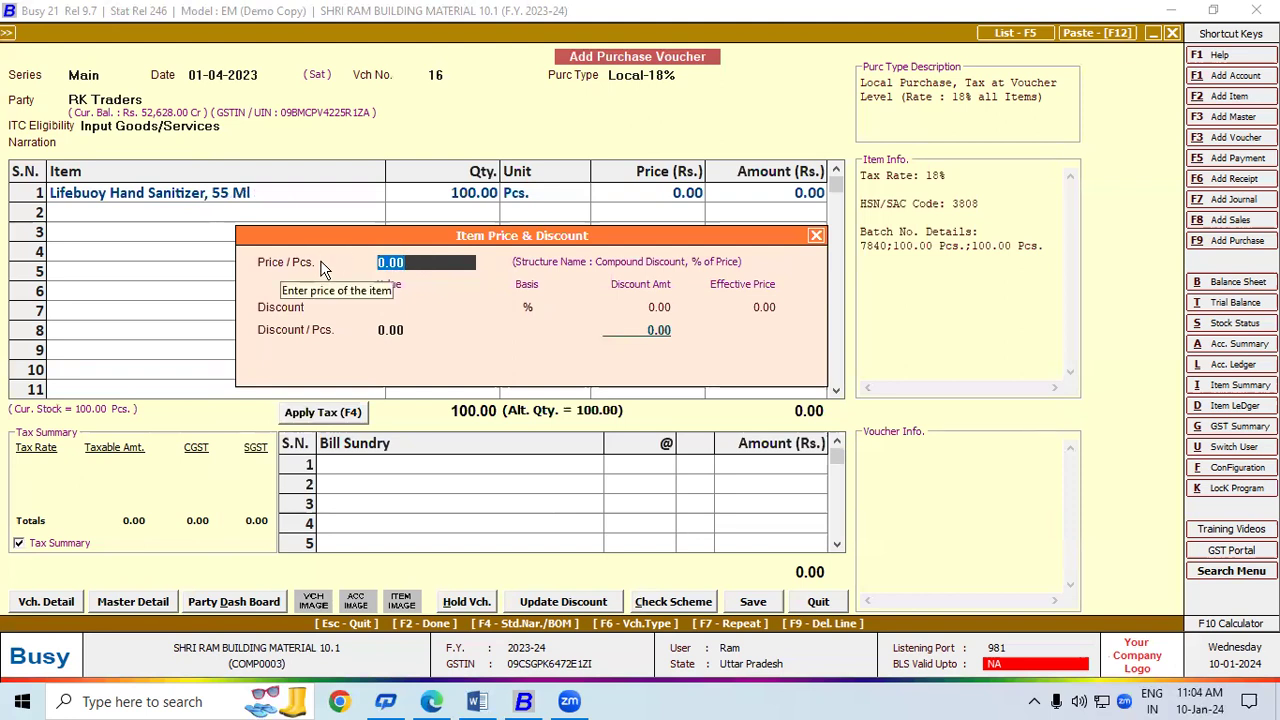
Step: Price the batch 7840 sanitizer at 28 per piece, leaving the discount empty
type("28")
key("Return")
key("Return")
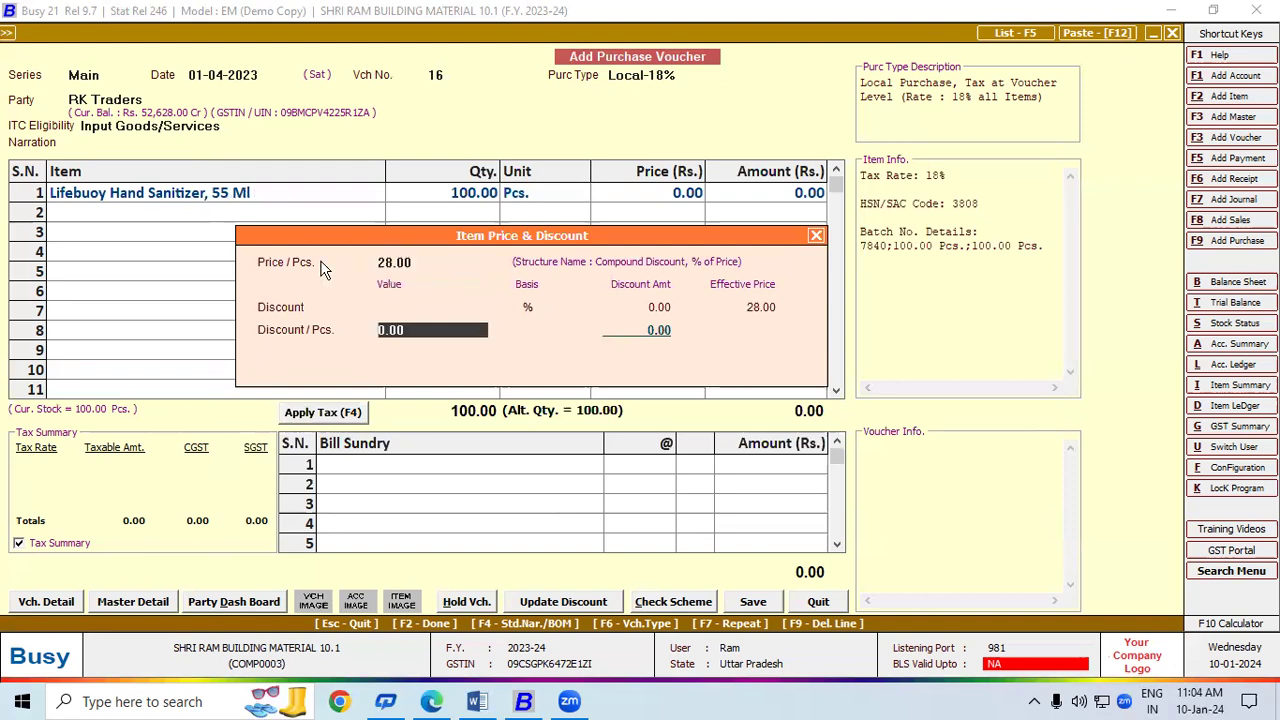
key("Return")
key("Return")
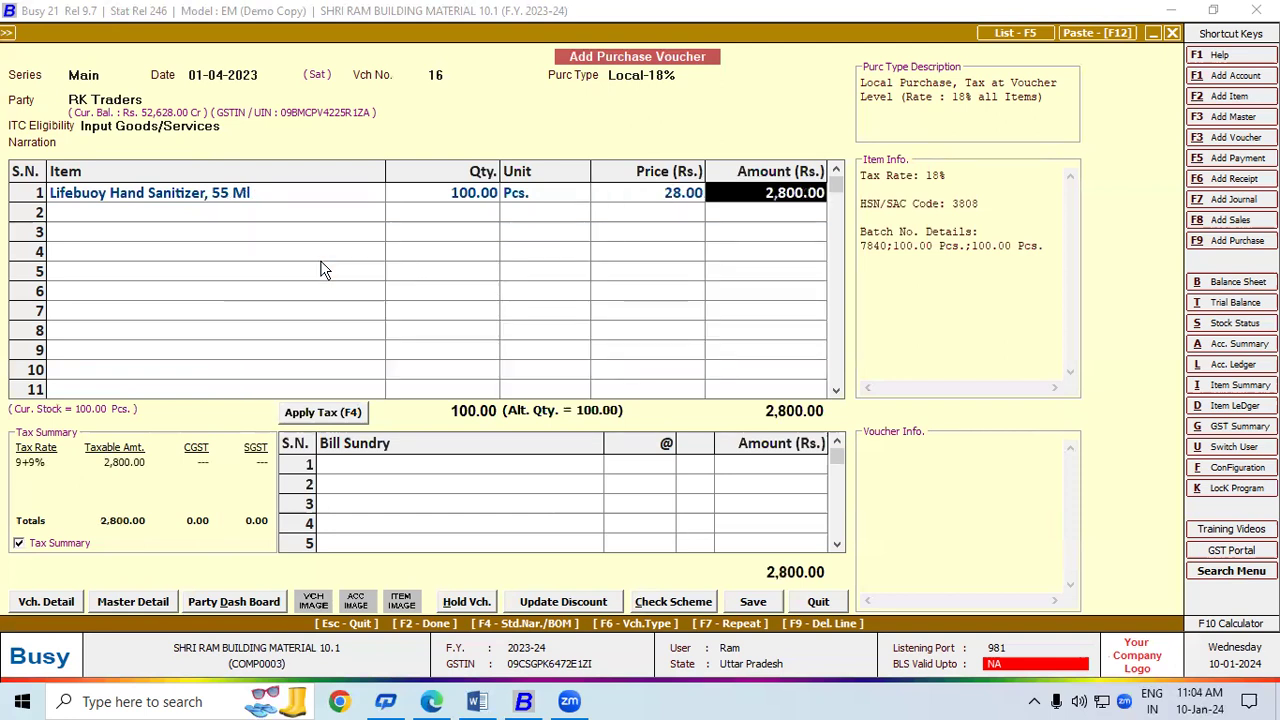
Step: Apply tax to the purchase voucher and save it with purchase bill number 5 as a new bill reference
left_click(322, 414)
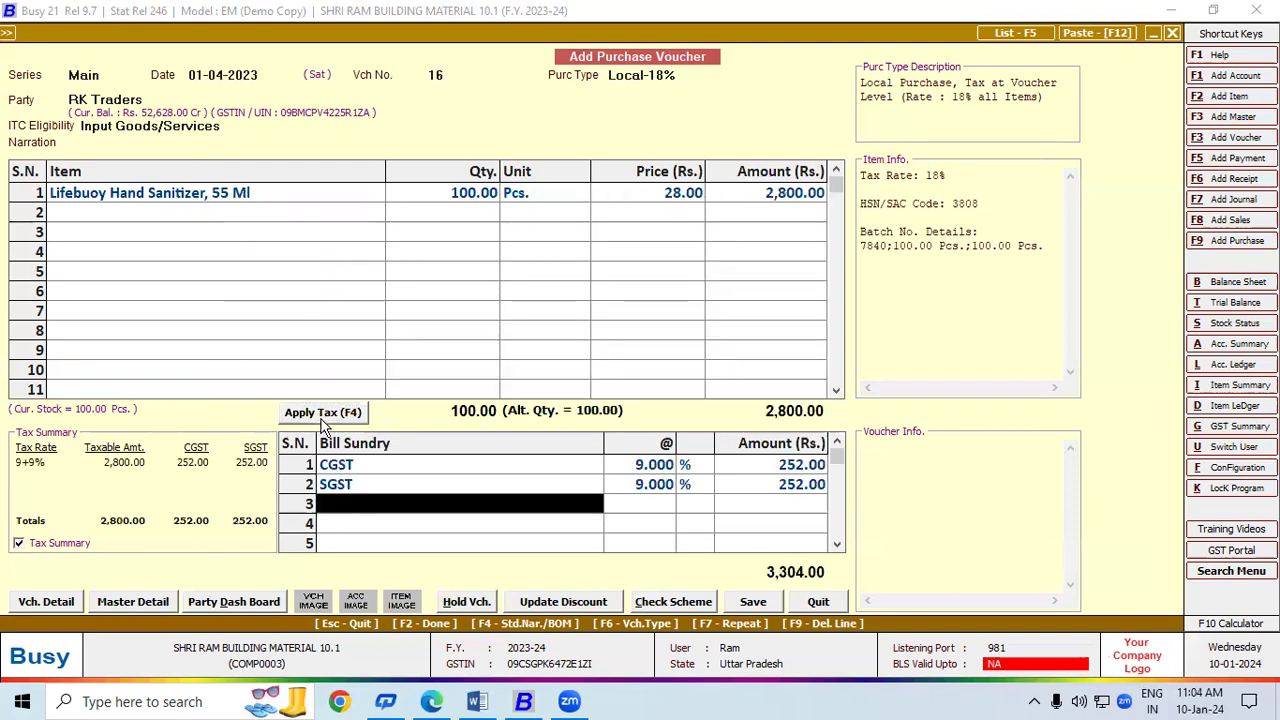
left_click(748, 601)
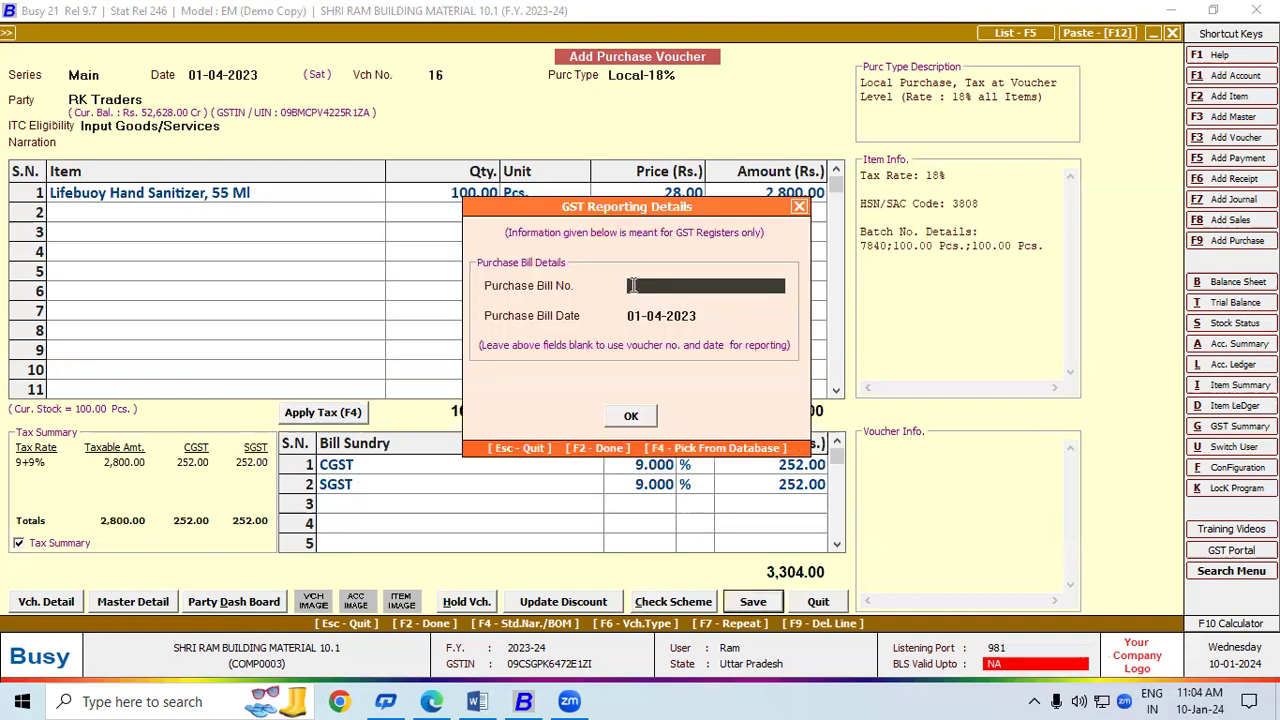
type("5")
left_click(636, 417)
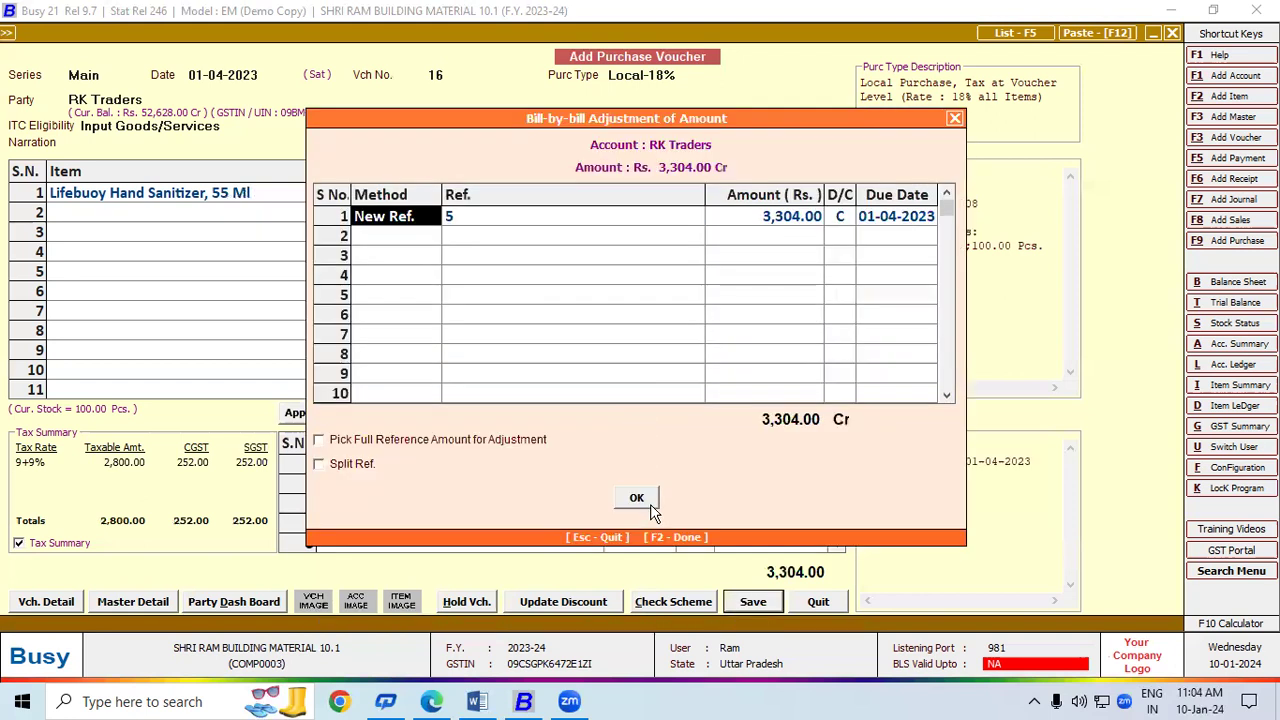
left_click(636, 498)
left_click(644, 597)
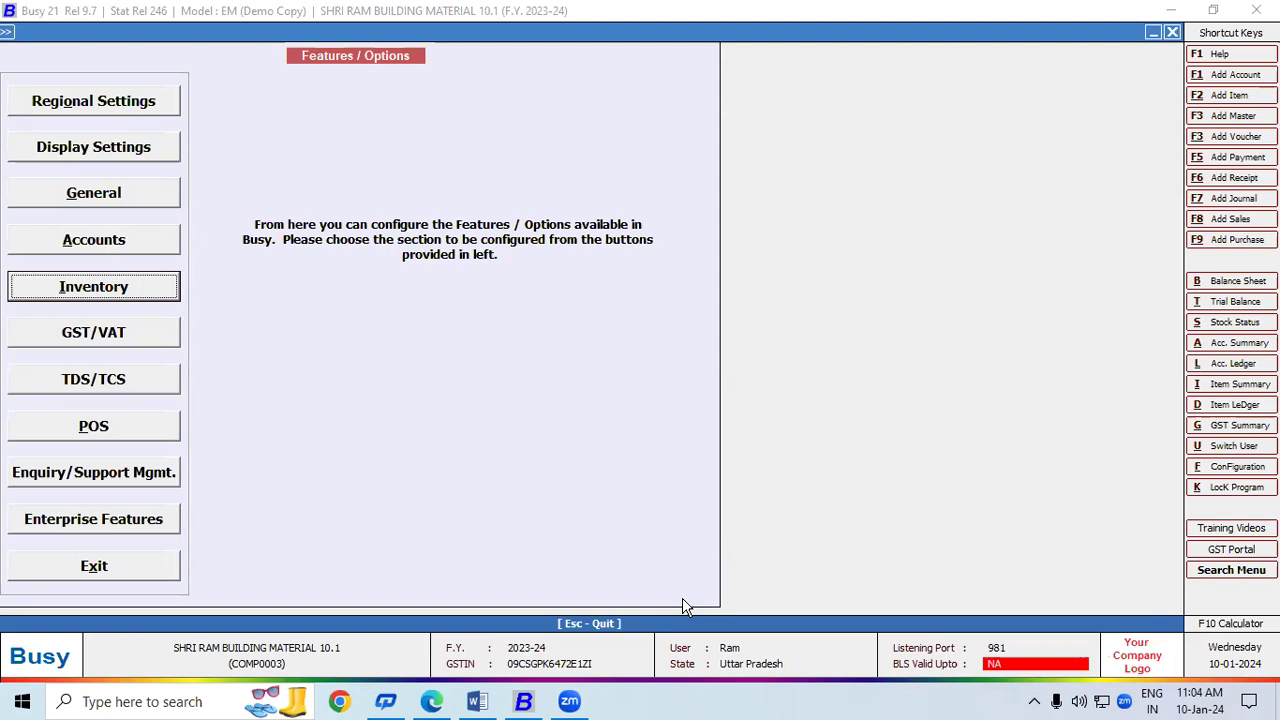
Step: Start a sales voucher dated 01-04-2023 with sale type Local-18% and Cash as the party
left_click(1199, 228)
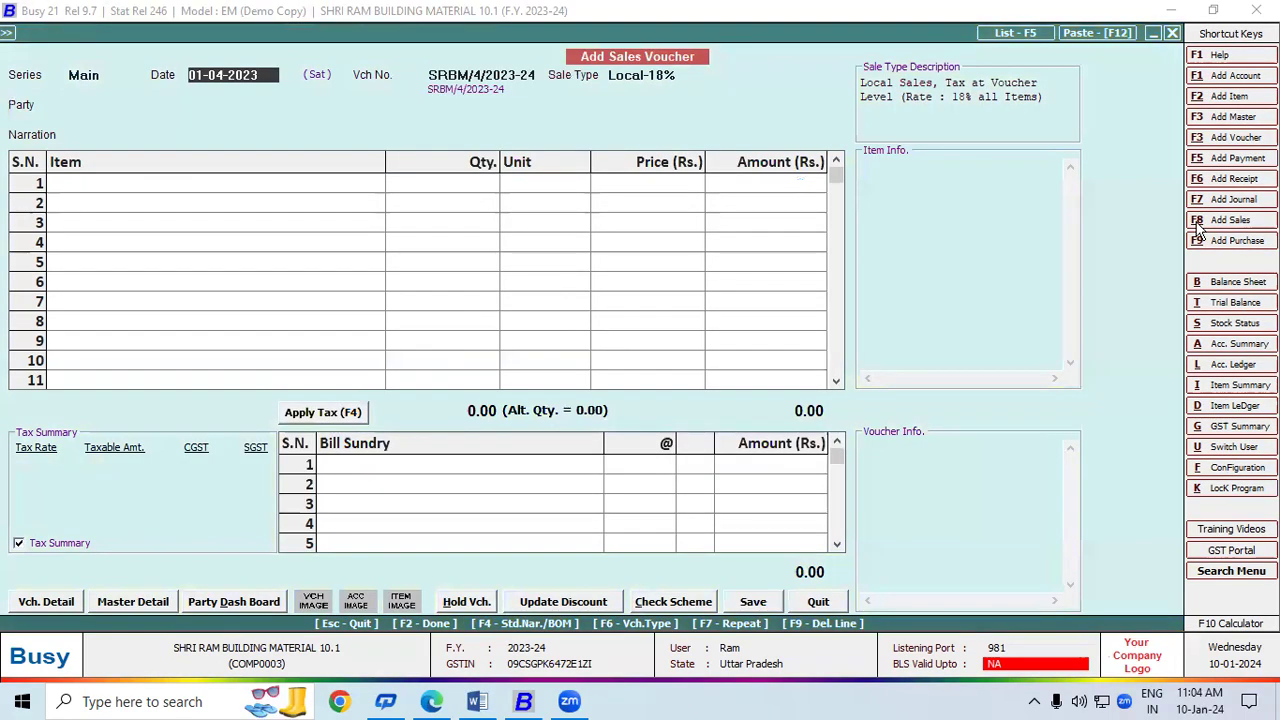
key("Return")
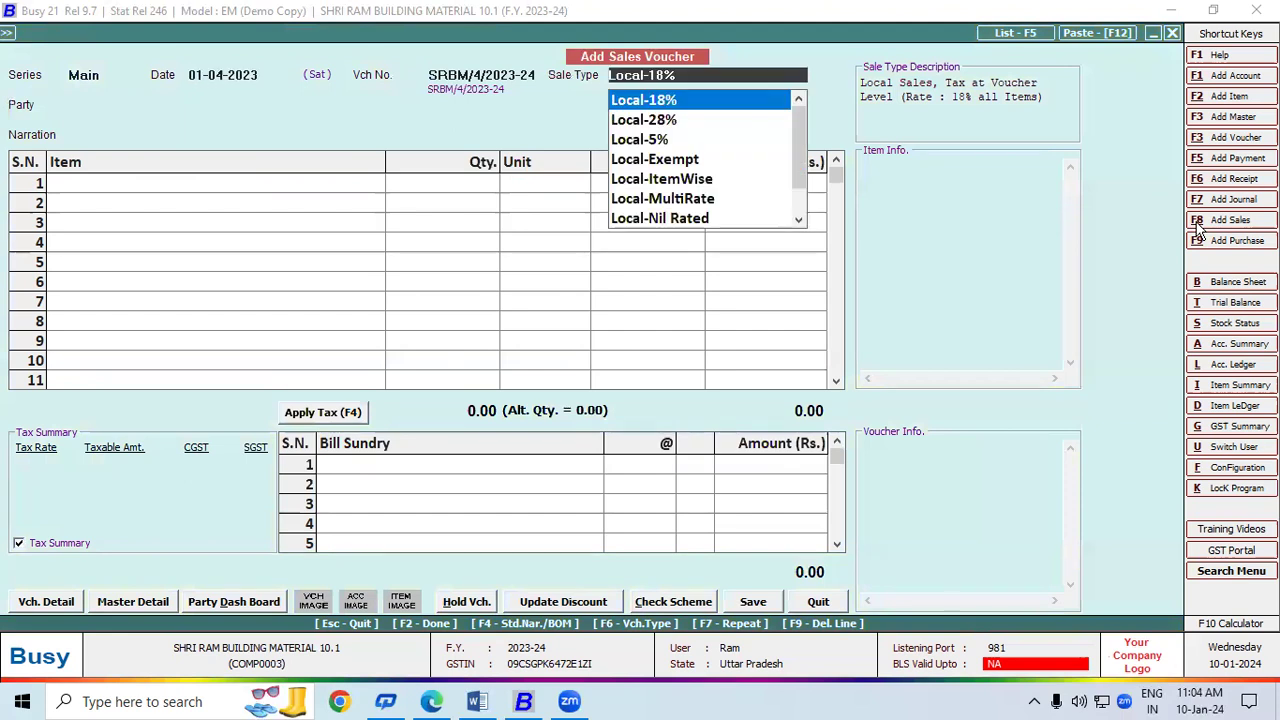
key("Return")
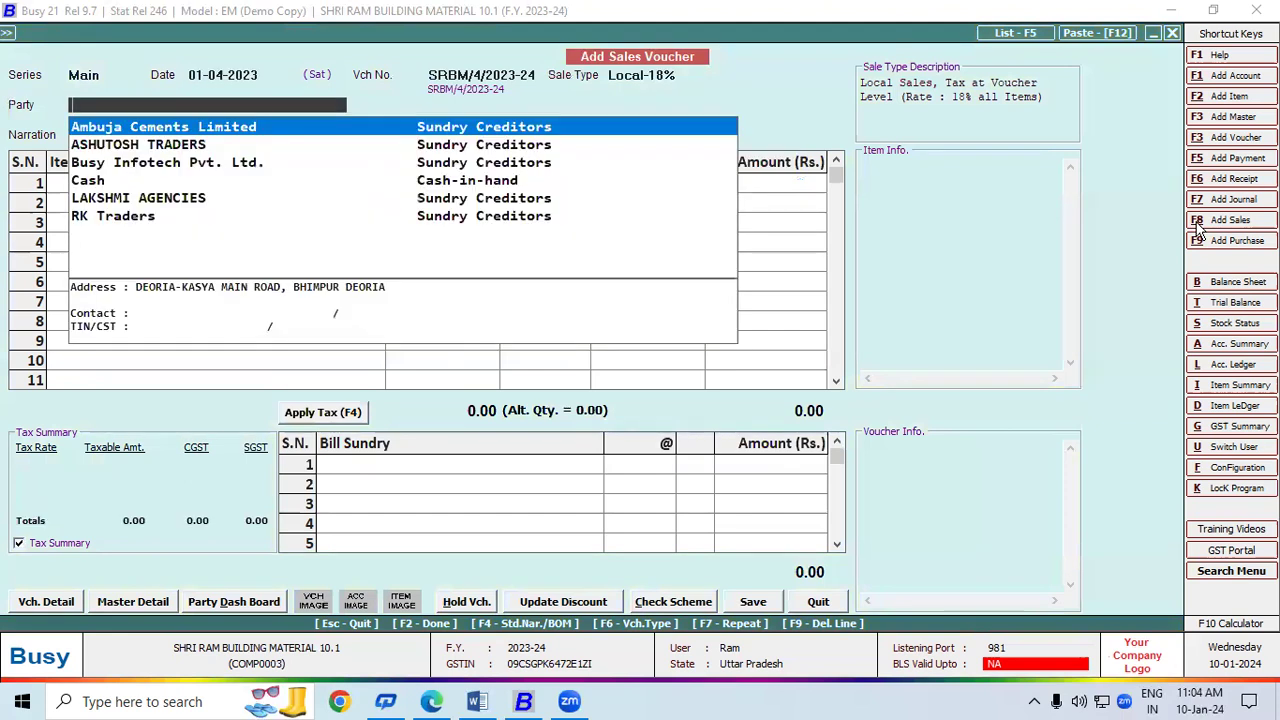
key("Down")
key("Down")
key("Down")
key("Return")
key("Return")
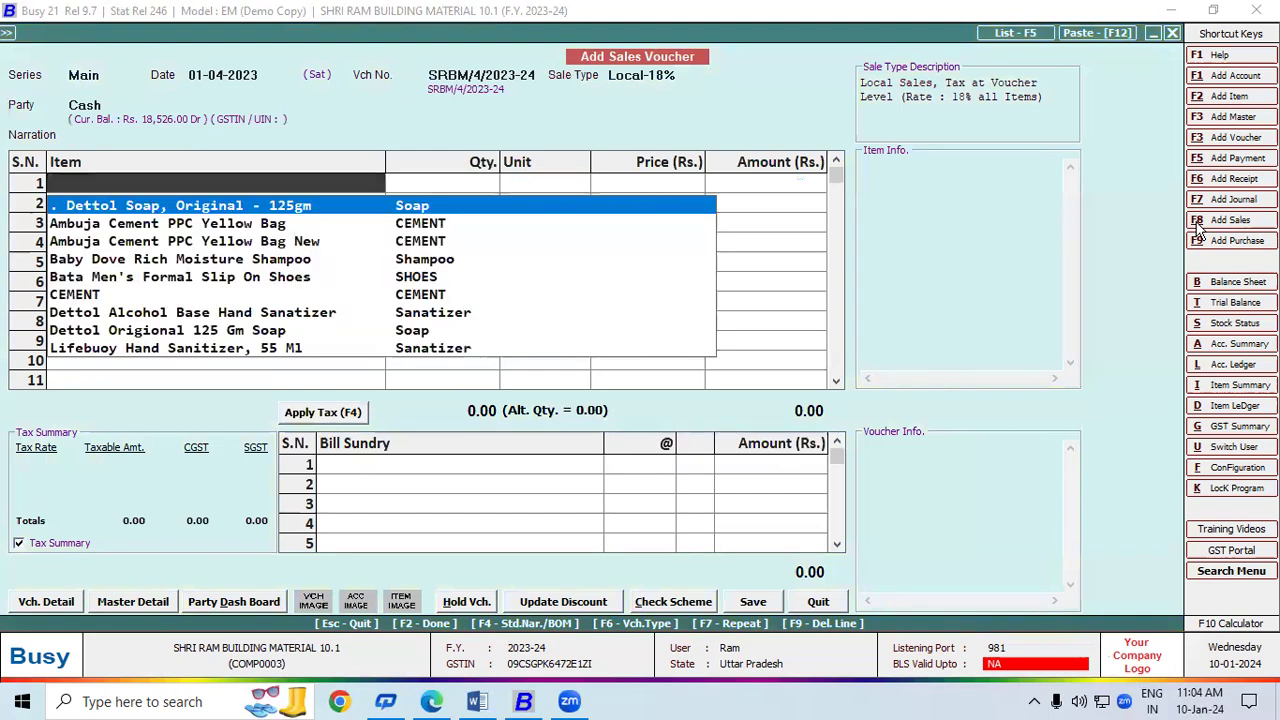
Step: Add Lifebuoy Hand Sanitizer, 55 Ml to the first item row with a quantity of 50 Pcs
type("l")
key("Return")
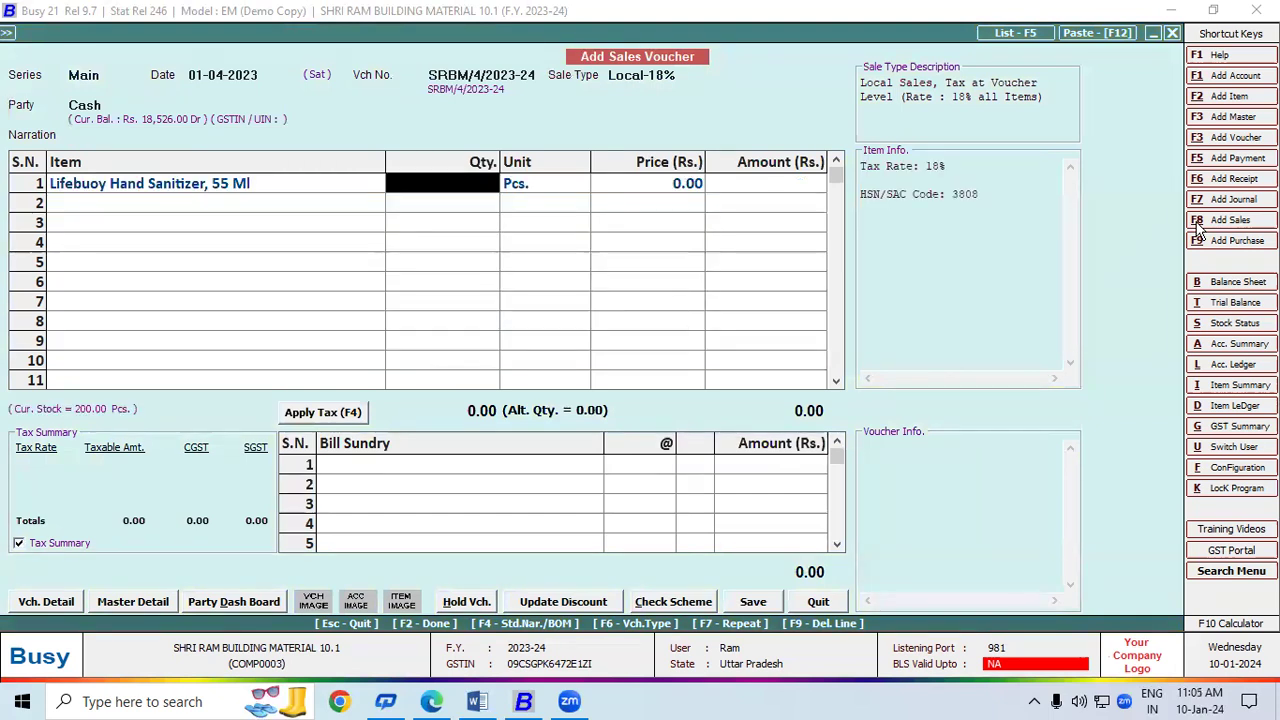
type("50")
key("Return")
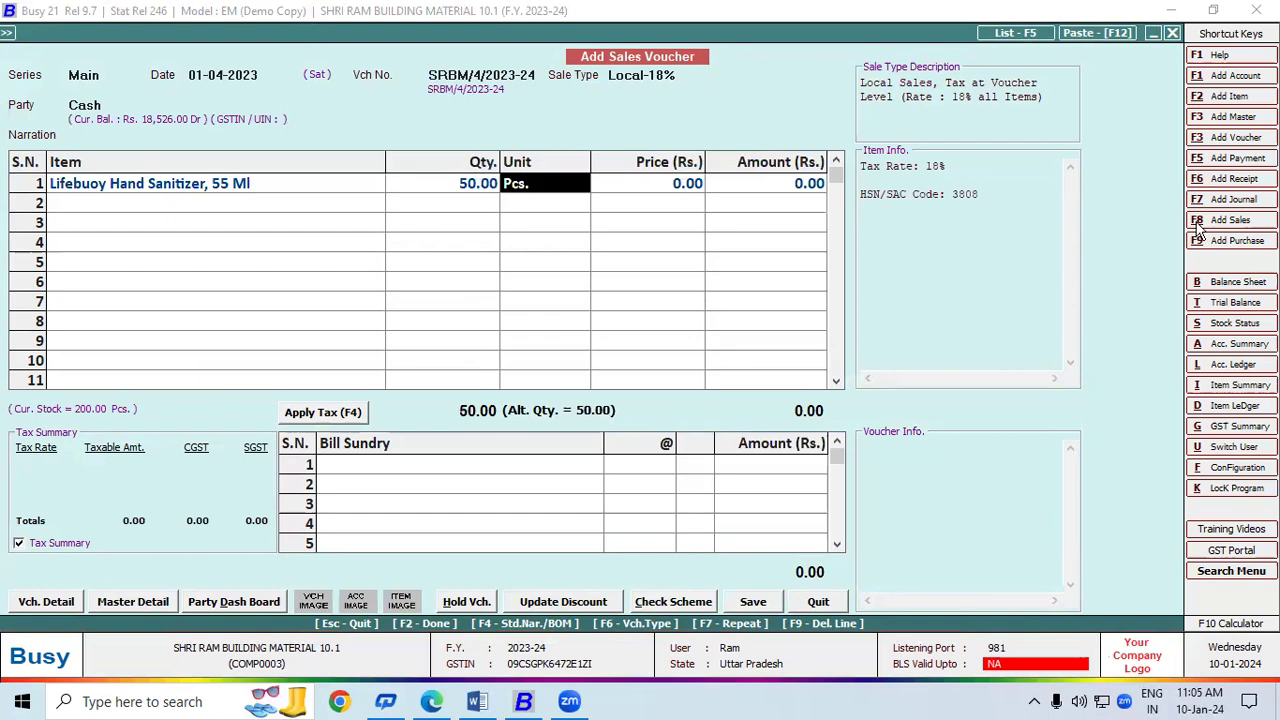
key("Return")
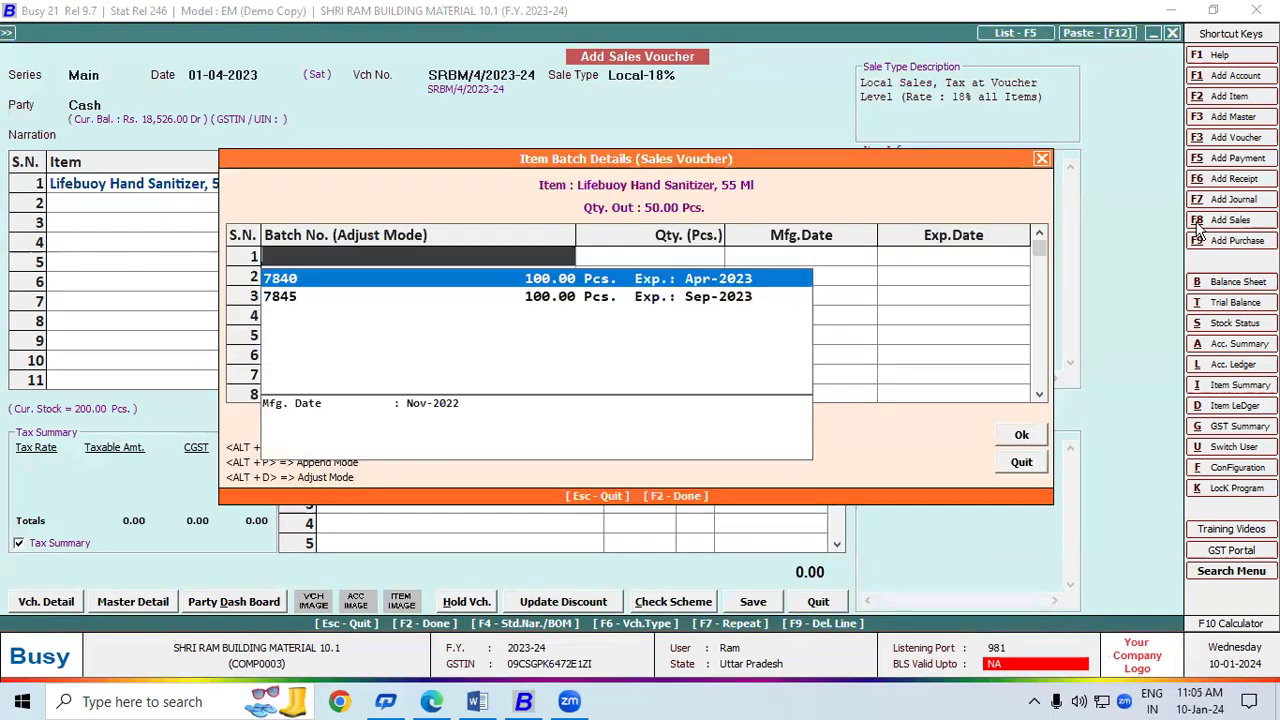
Step: Compare the two available batches, then allocate all 50 Pcs. from batch 7840 and accept the batch details
key("Down")
key("Up")
key("Down")
key("Up")
key("Down")
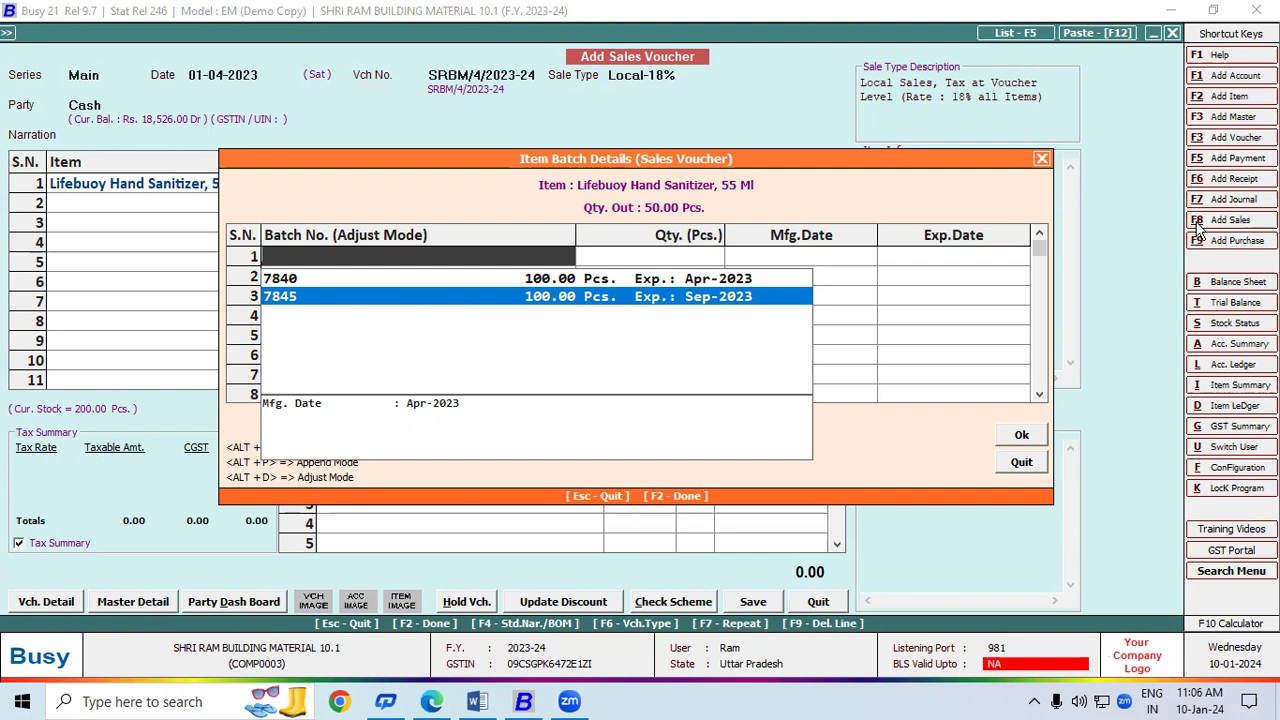
key("Up")
key("Return")
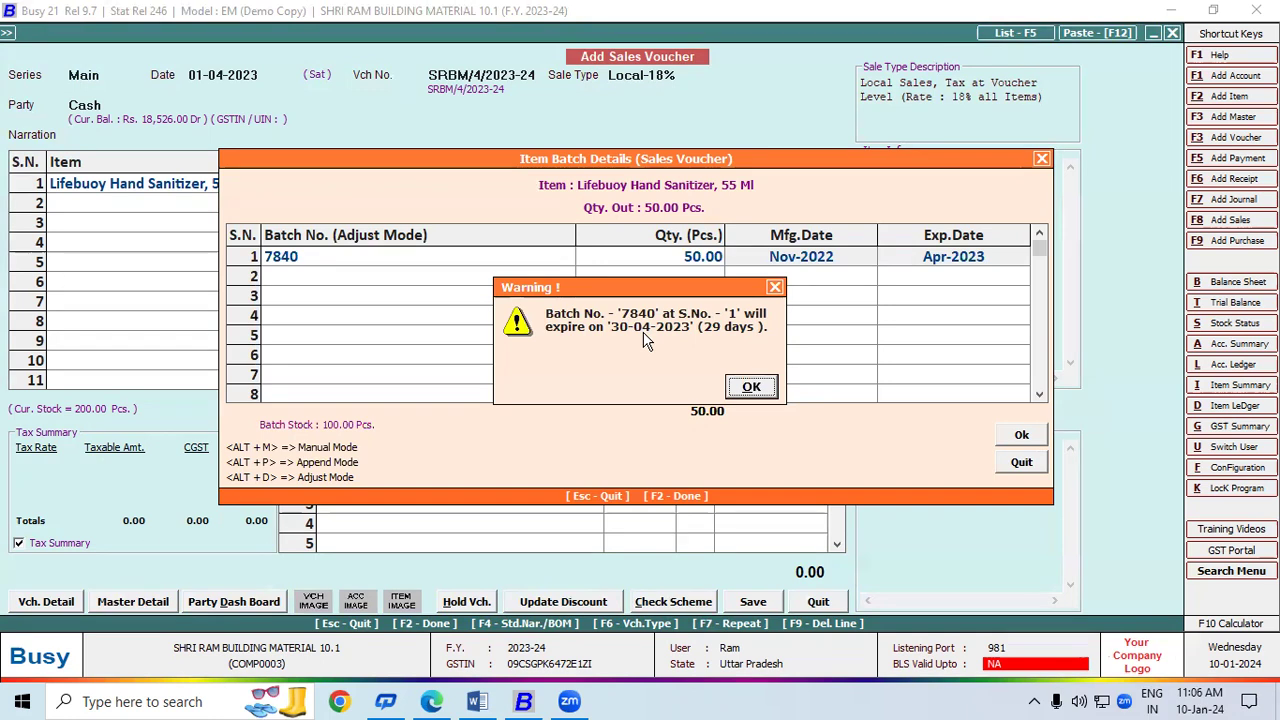
left_click(746, 386)
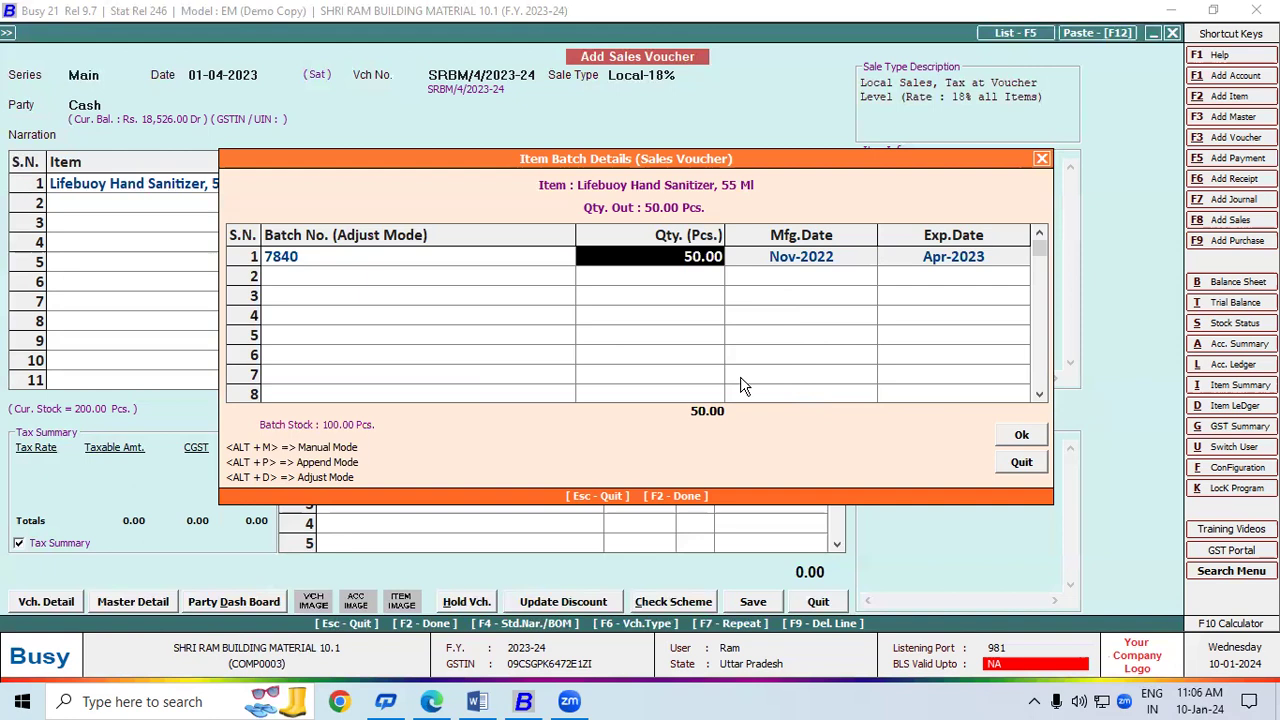
key("Return")
key("Return")
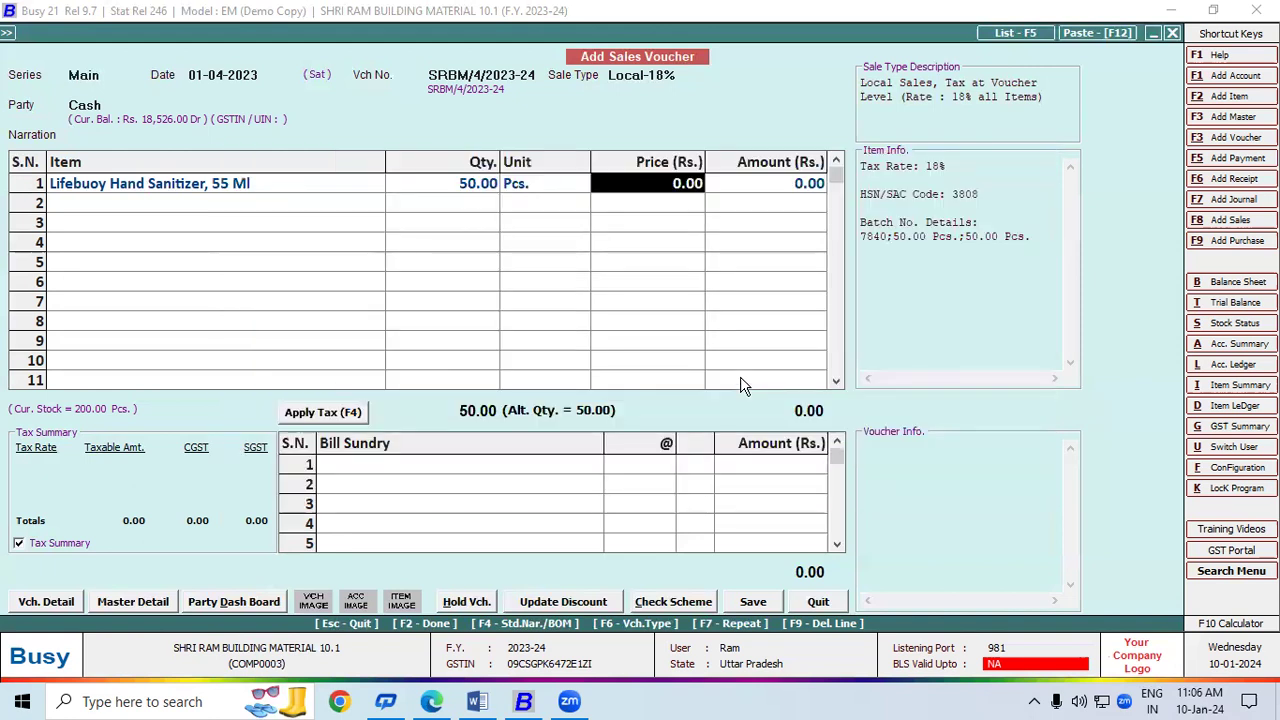
Step: Price the sanitizer at 30 per piece and apply CGST and SGST to the sales voucher
type("30")
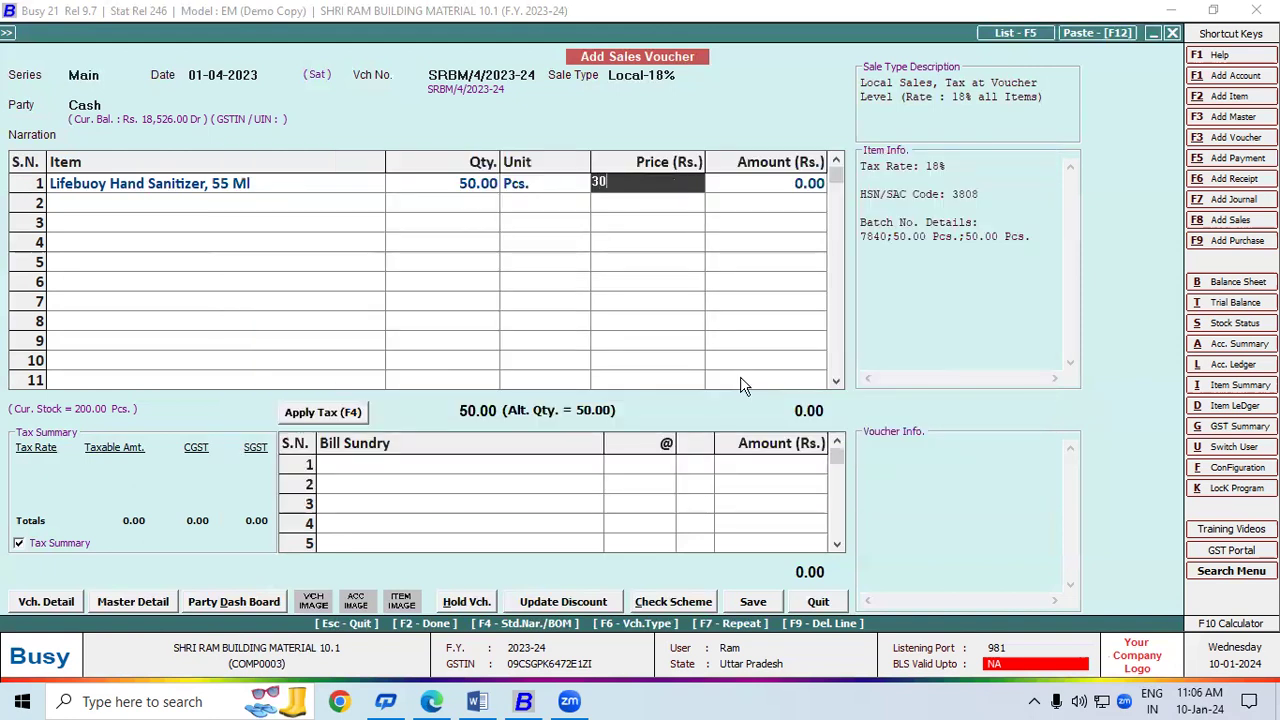
key("Return")
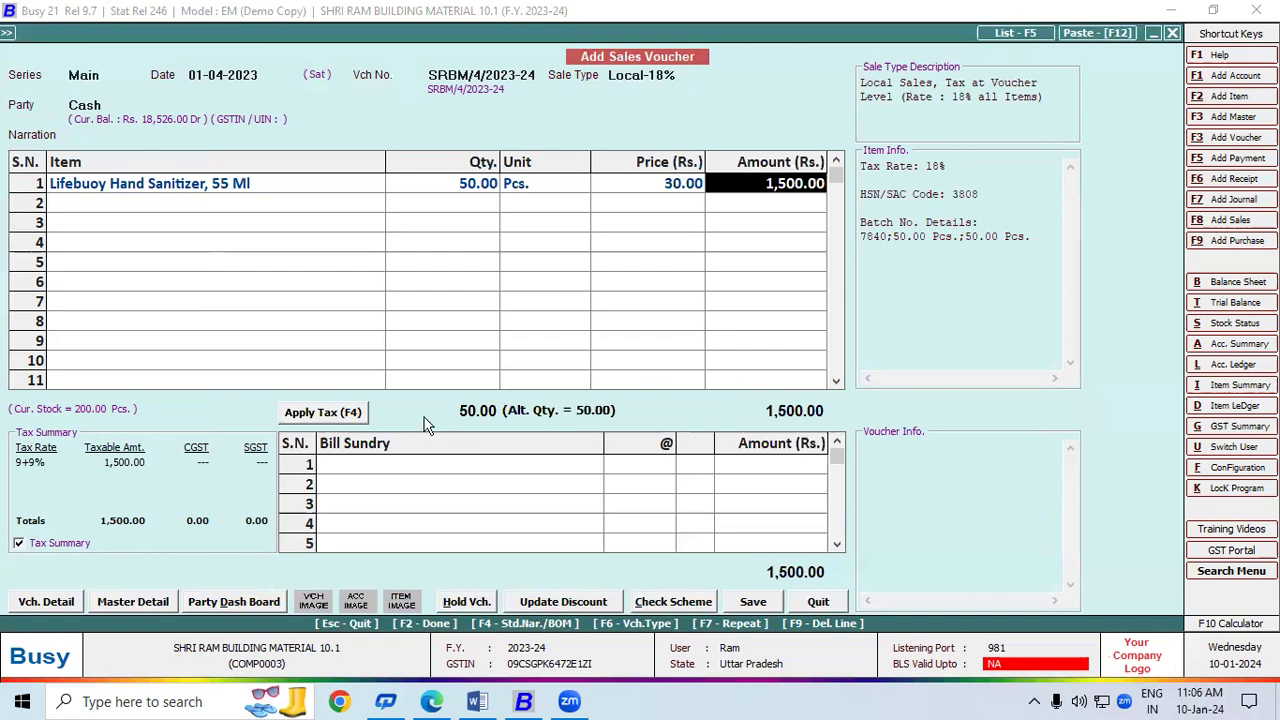
left_click(330, 416)
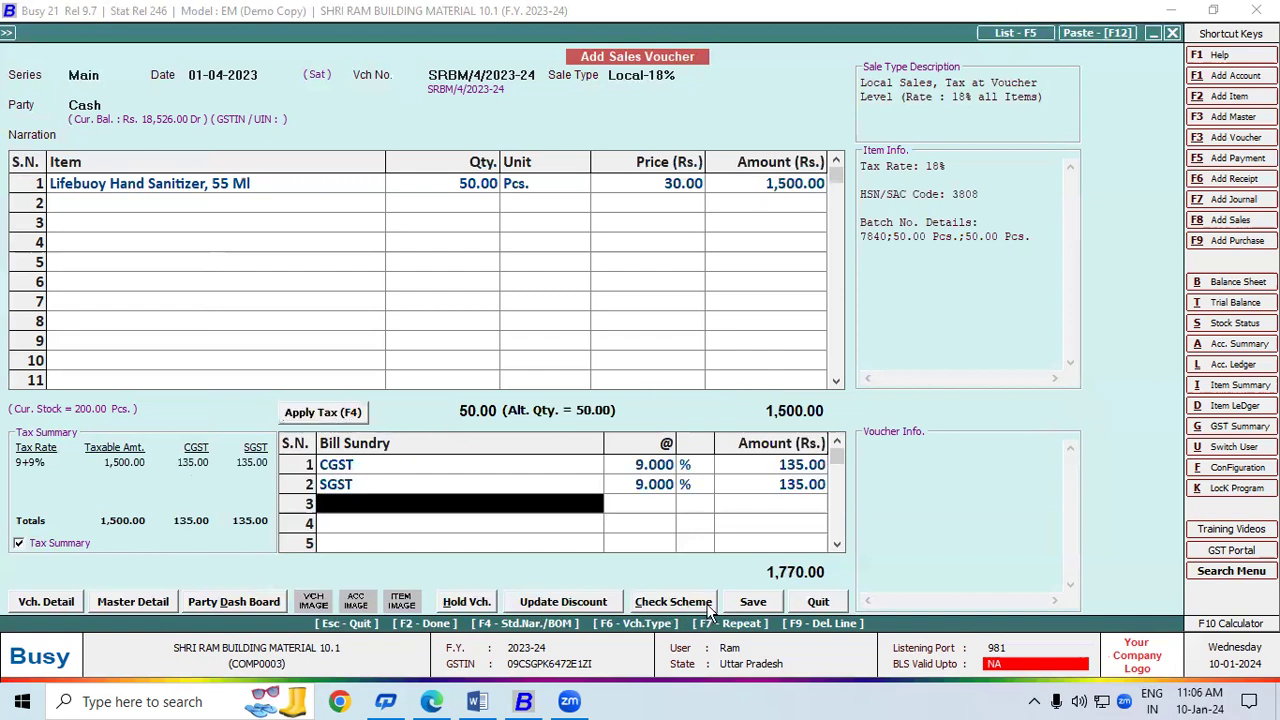
Step: Save the sales voucher despite the near-expiry batch and accept its transport details
left_click(752, 605)
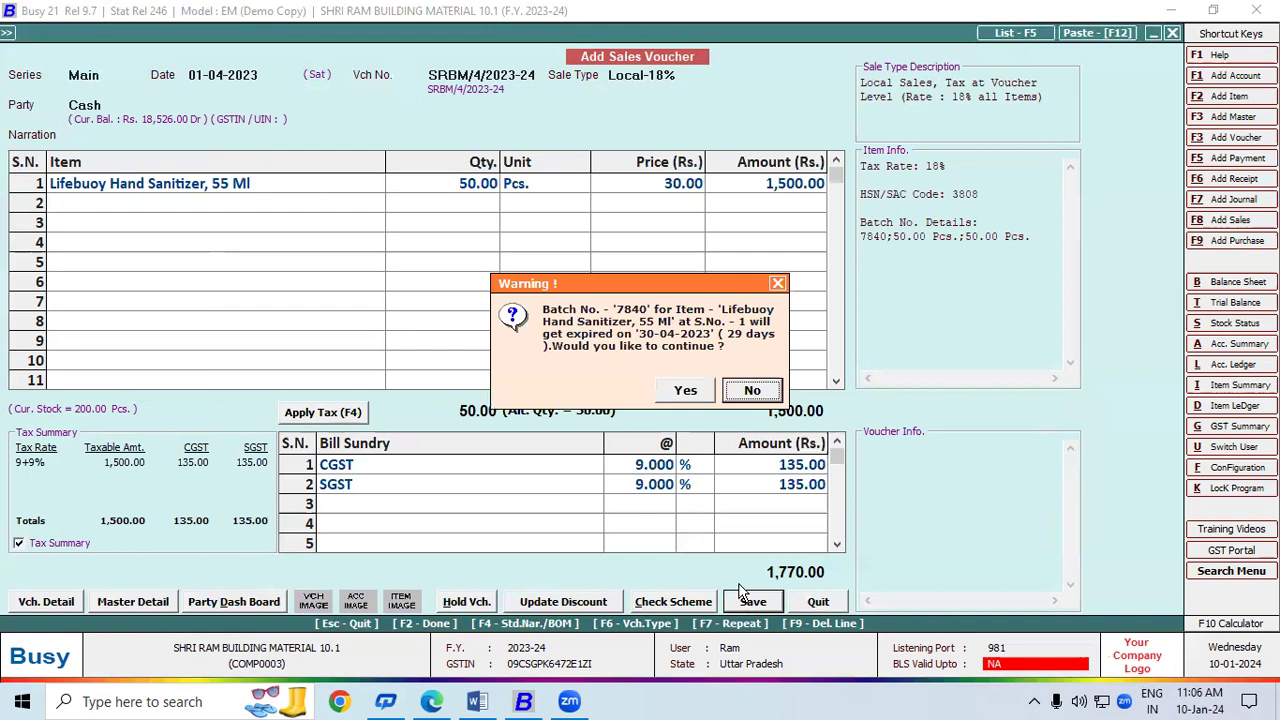
left_click(681, 393)
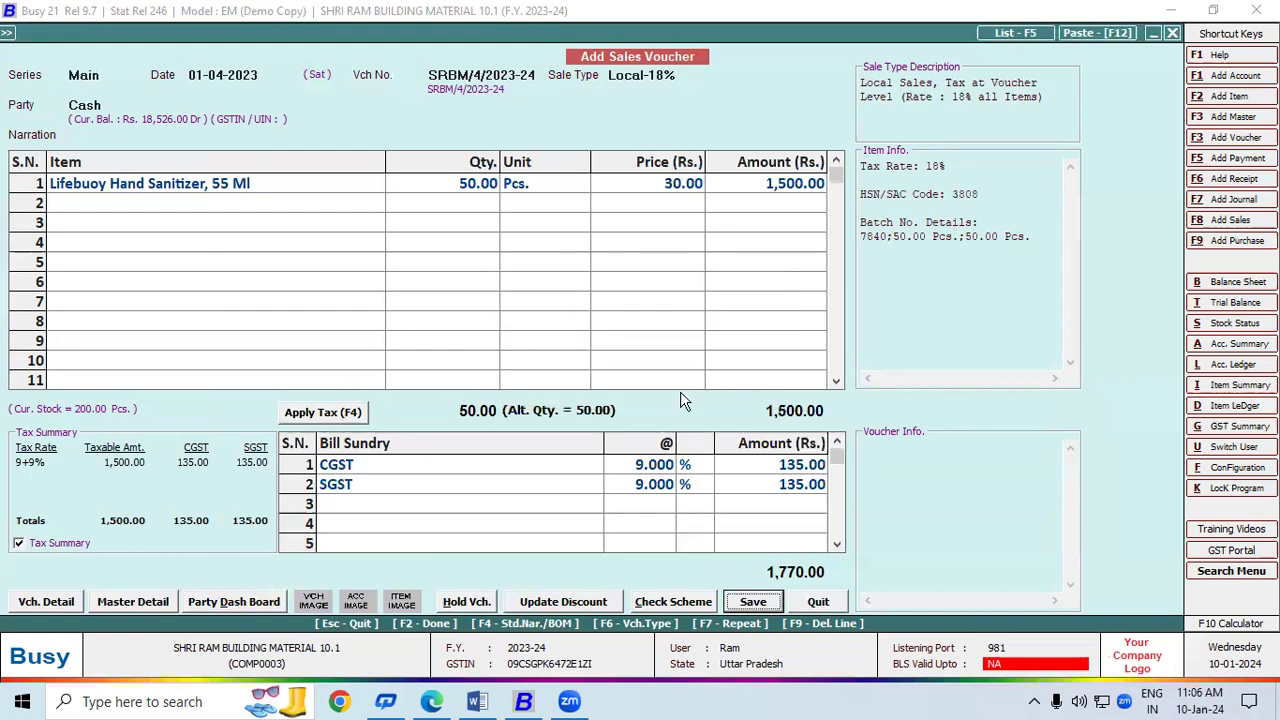
left_click(639, 597)
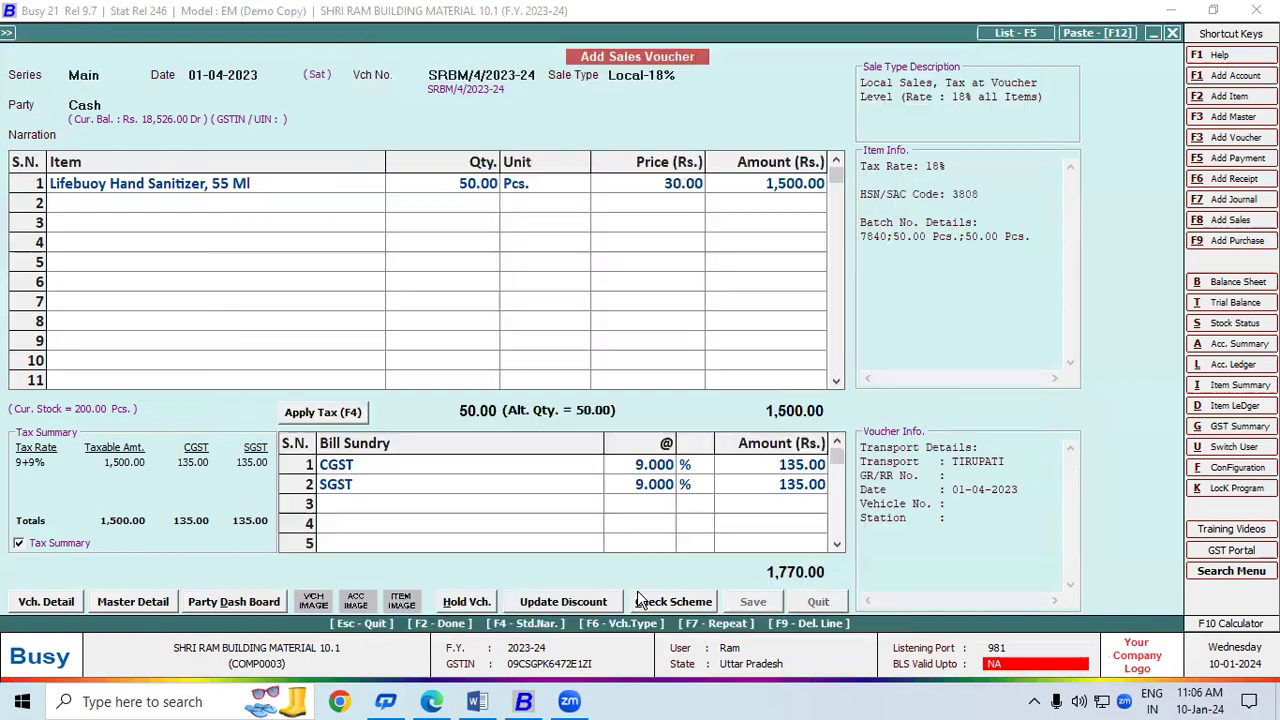
Step: Preview the sales voucher's tax invoice on screen, check its item line, and close the preview
left_click(680, 395)
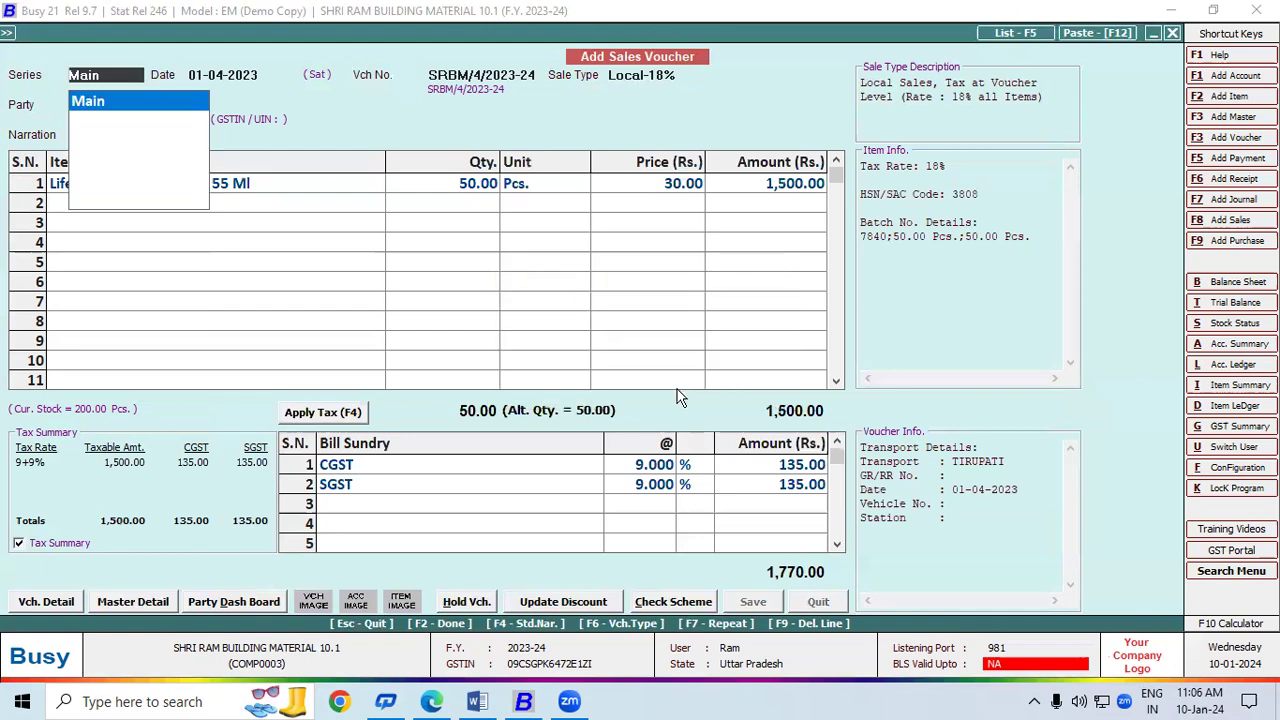
left_click(182, 177)
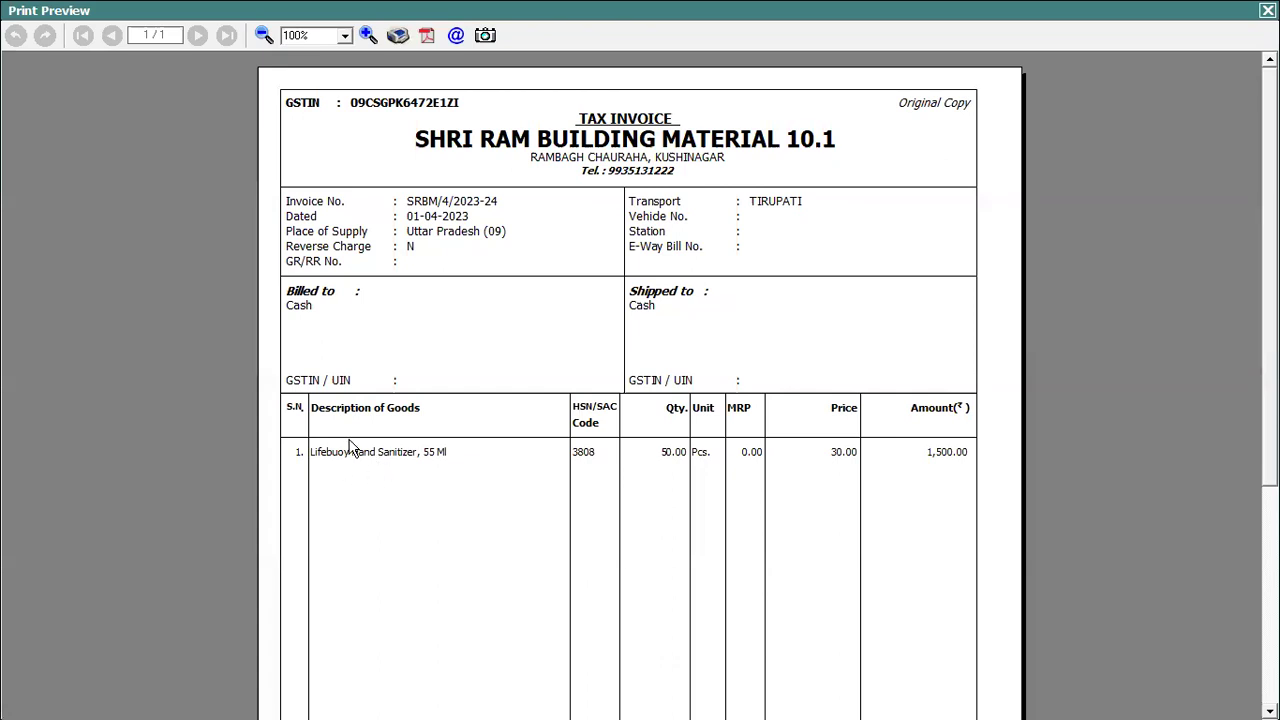
key("Escape")
key("Escape")
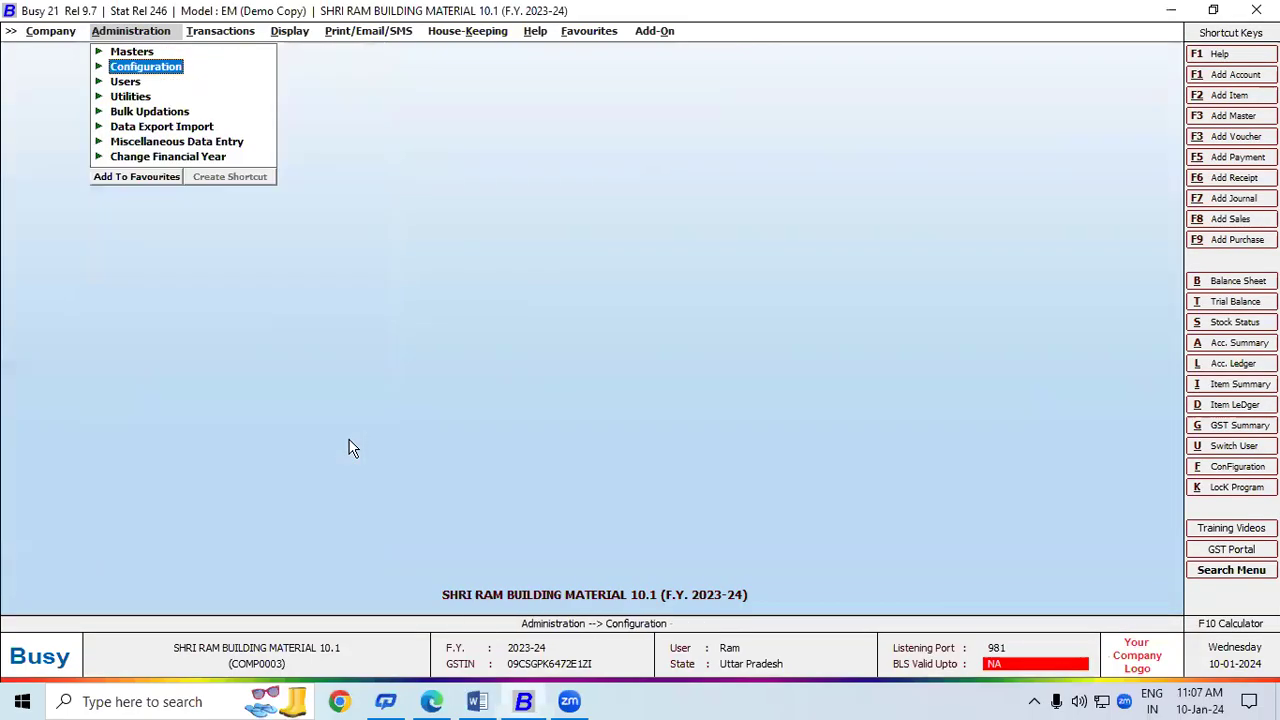
Step: Open the standard invoice printing configuration for Sales Invoice
left_click(163, 64)
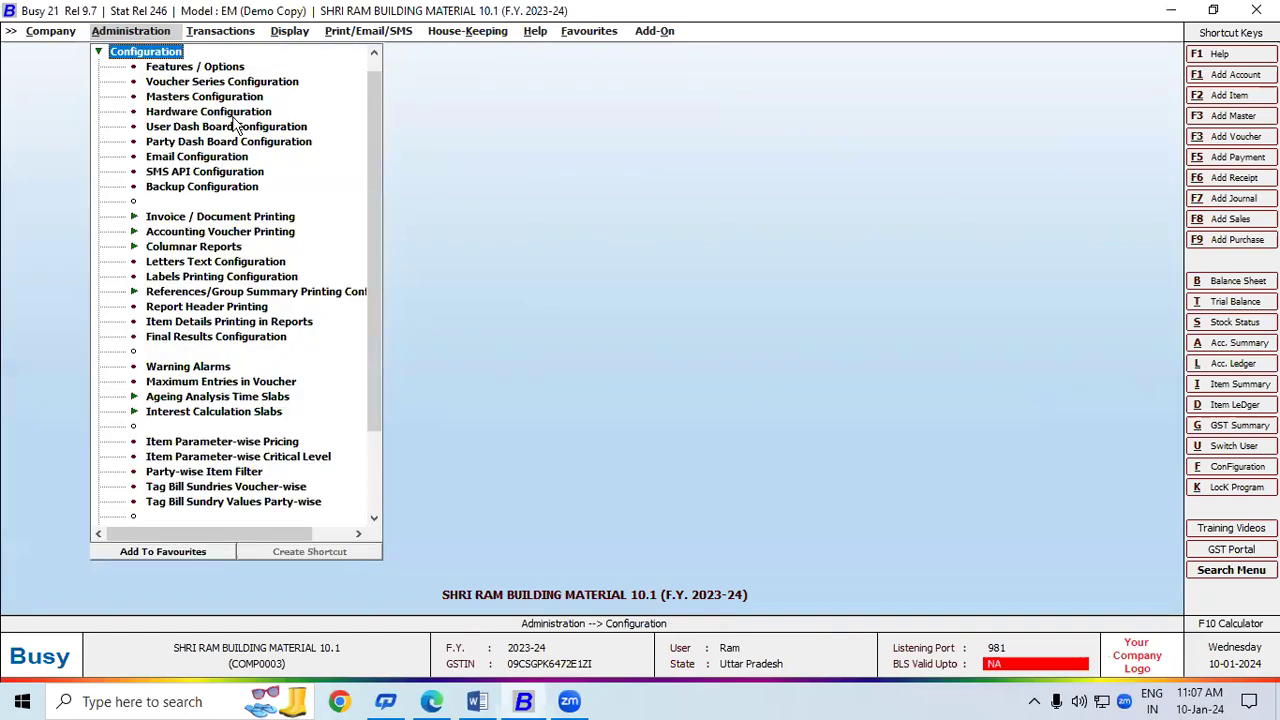
left_click(217, 220)
left_click(218, 222)
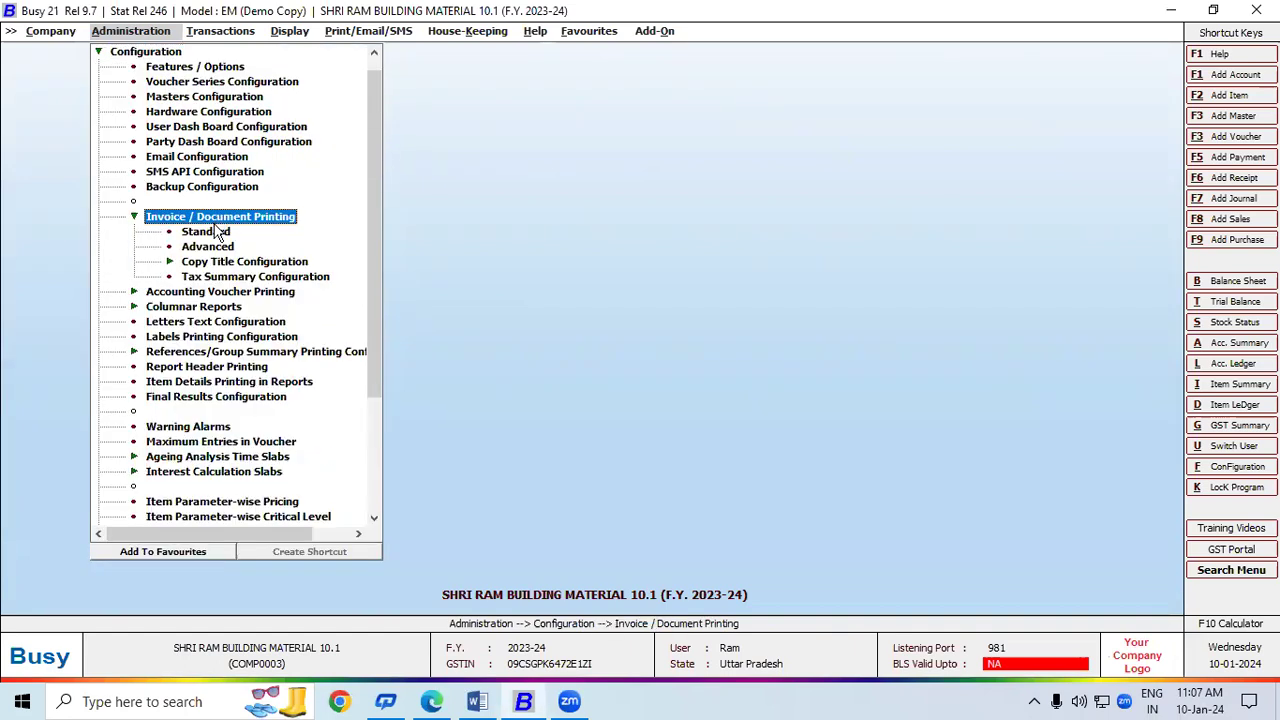
left_click(218, 231)
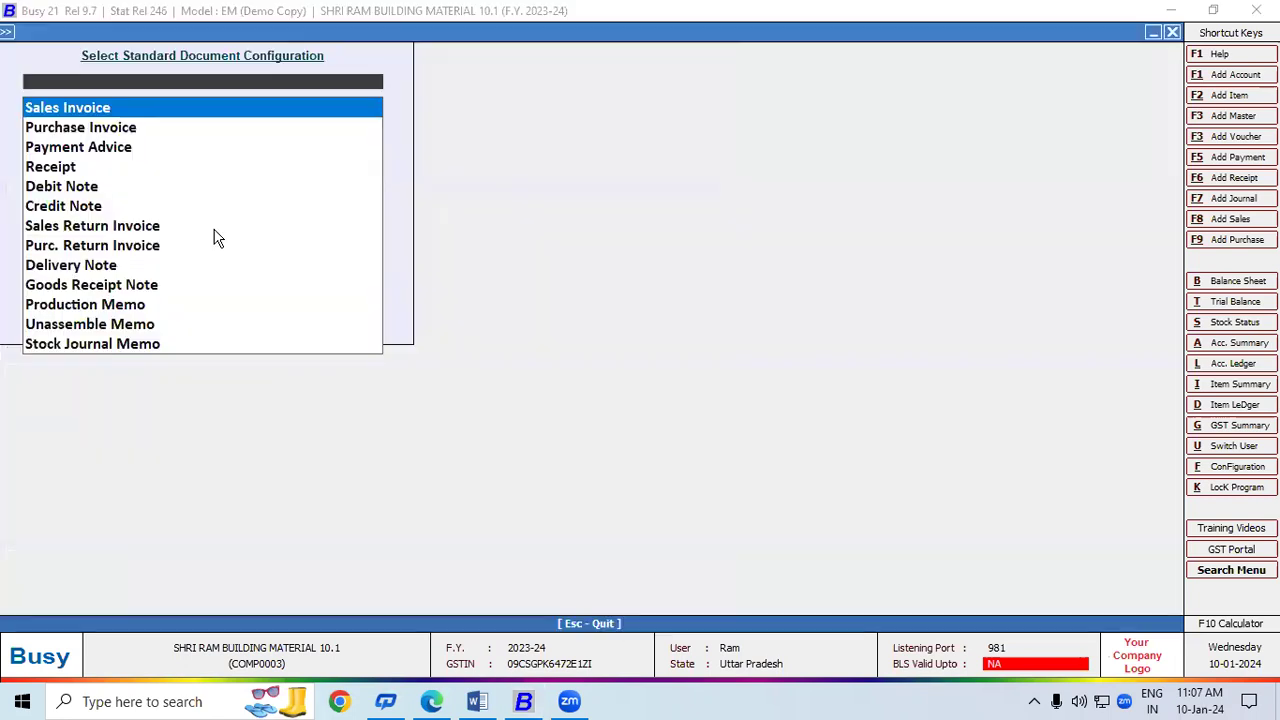
left_click(107, 110)
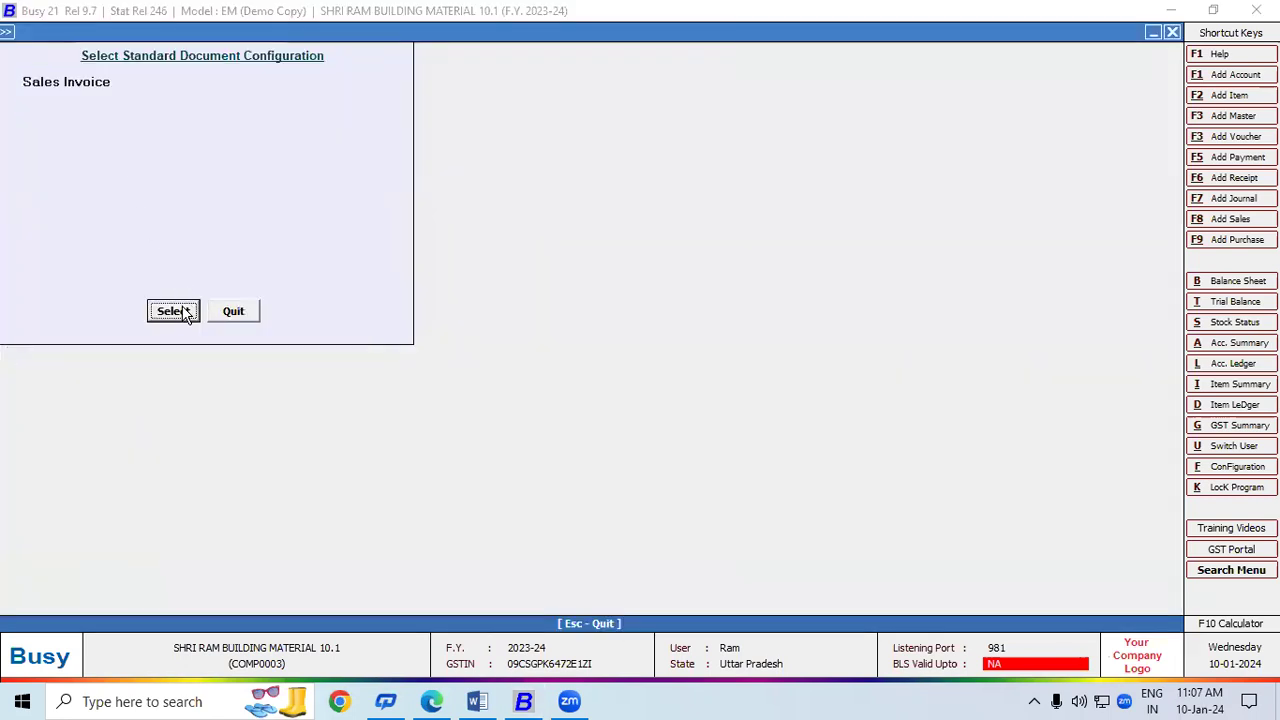
left_click(183, 310)
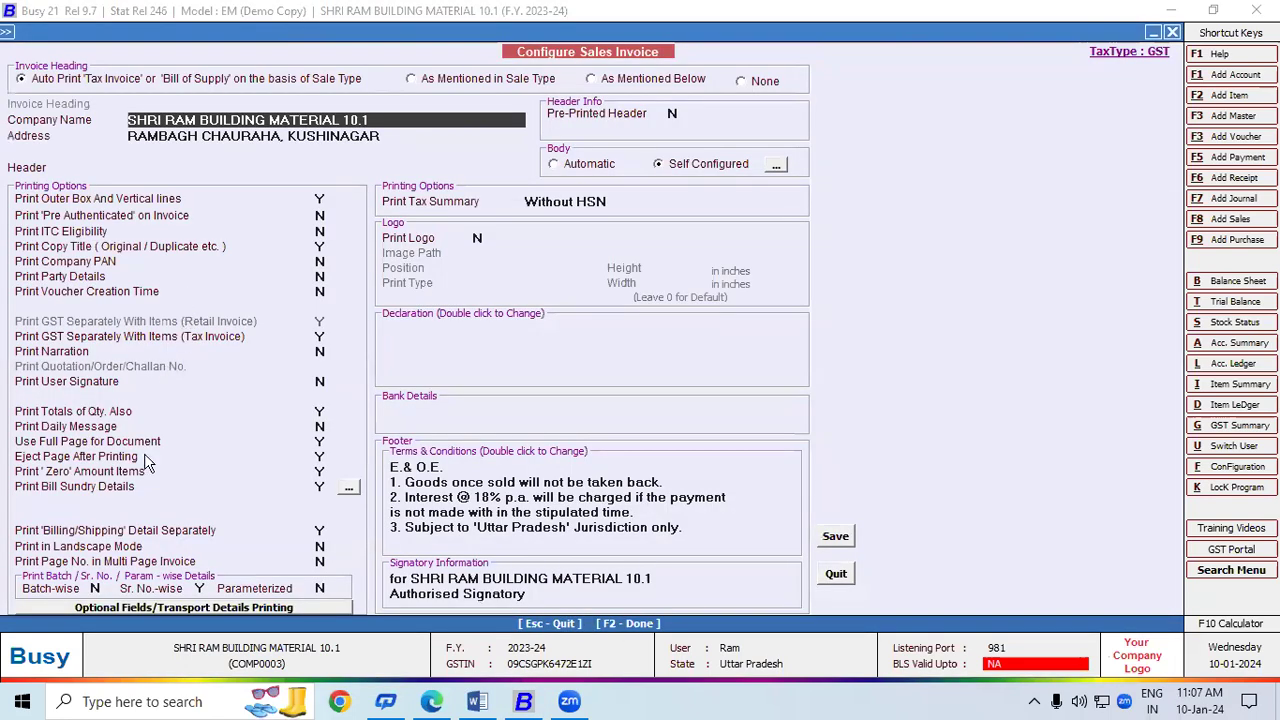
Step: Set batch-wise details printing to Y for the sales invoice, save the configuration and leave it
left_click(97, 589)
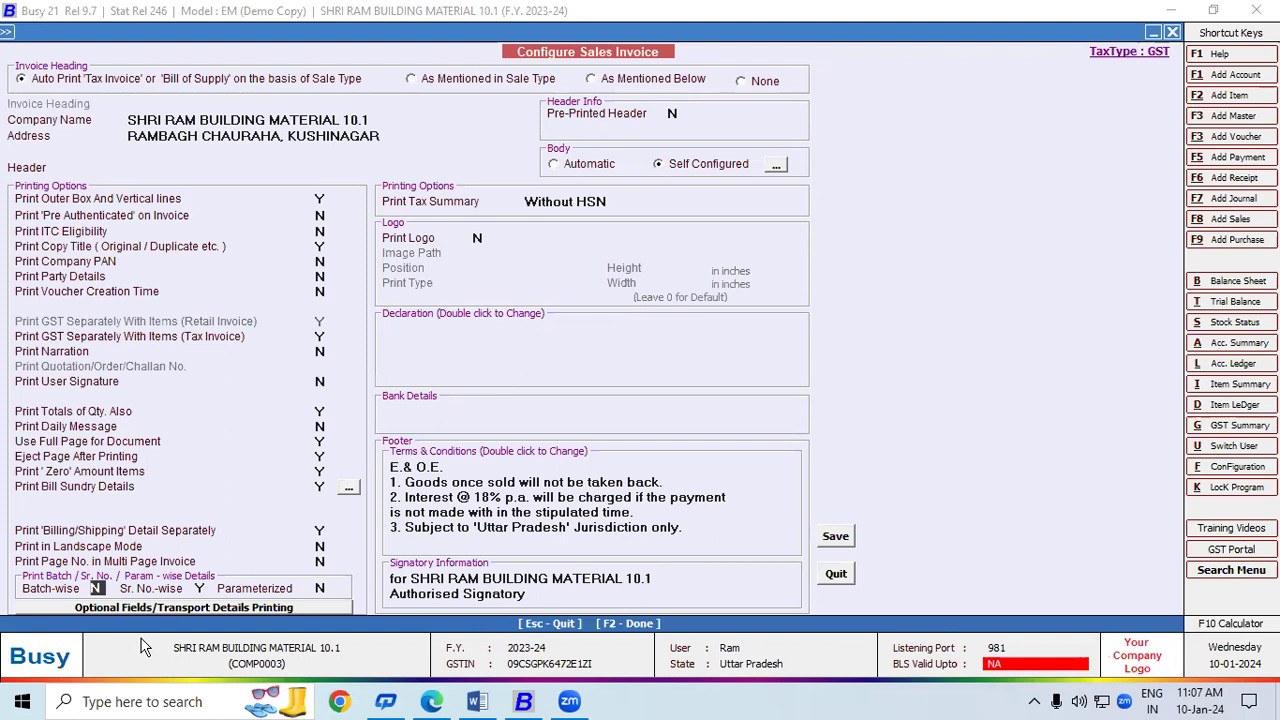
key("y")
left_click(835, 536)
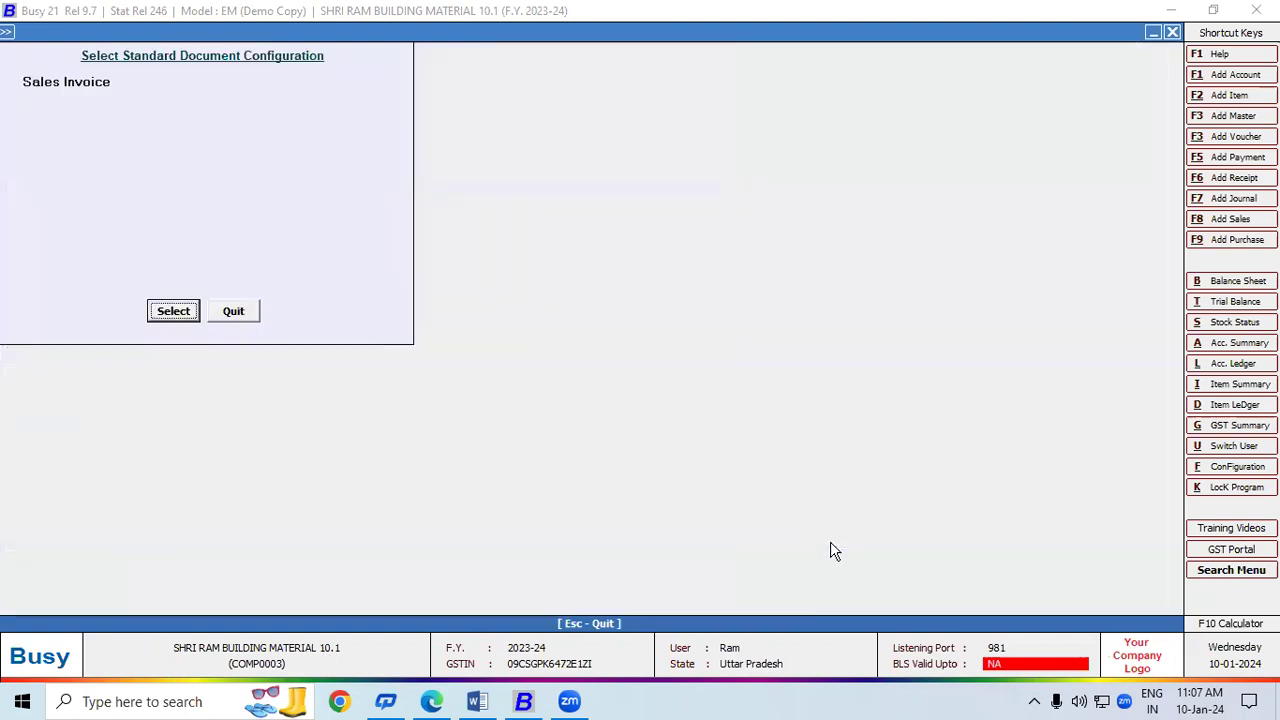
left_click(231, 316)
key("Escape")
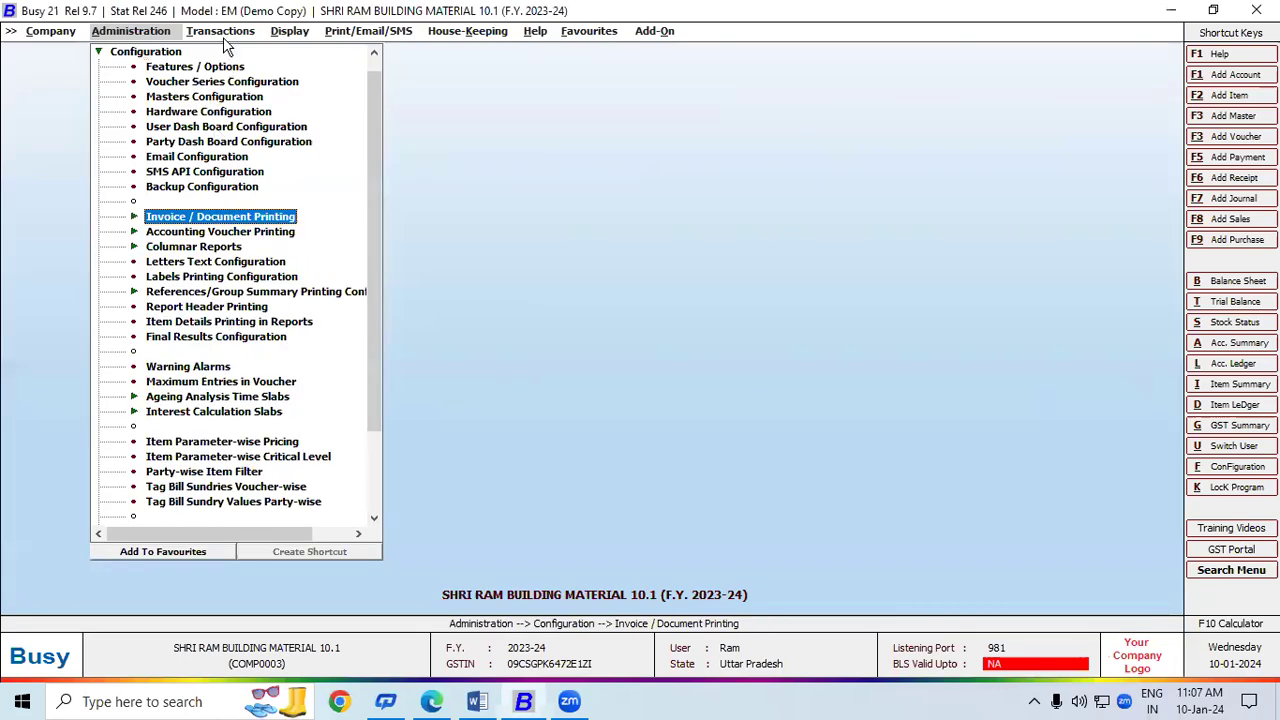
Step: Start a new sales voucher dated 01-04-2023 with Cash as the party
left_click(220, 32)
left_click(221, 52)
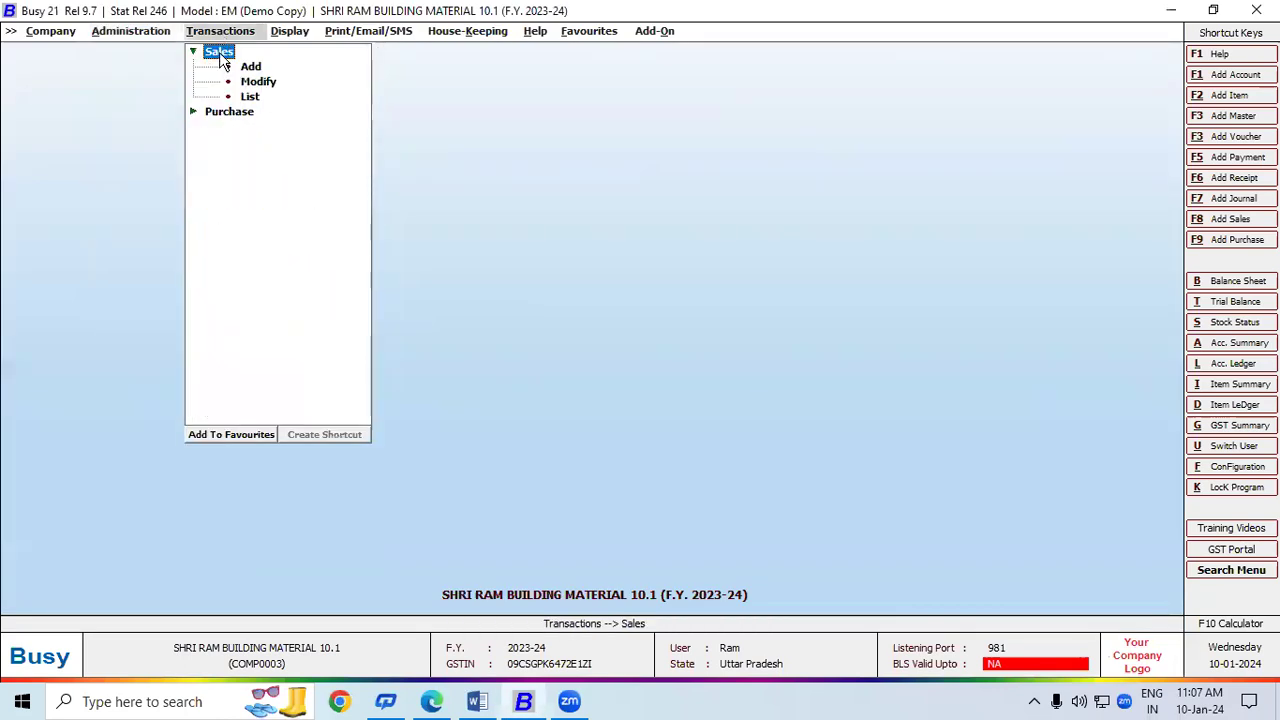
left_click(245, 67)
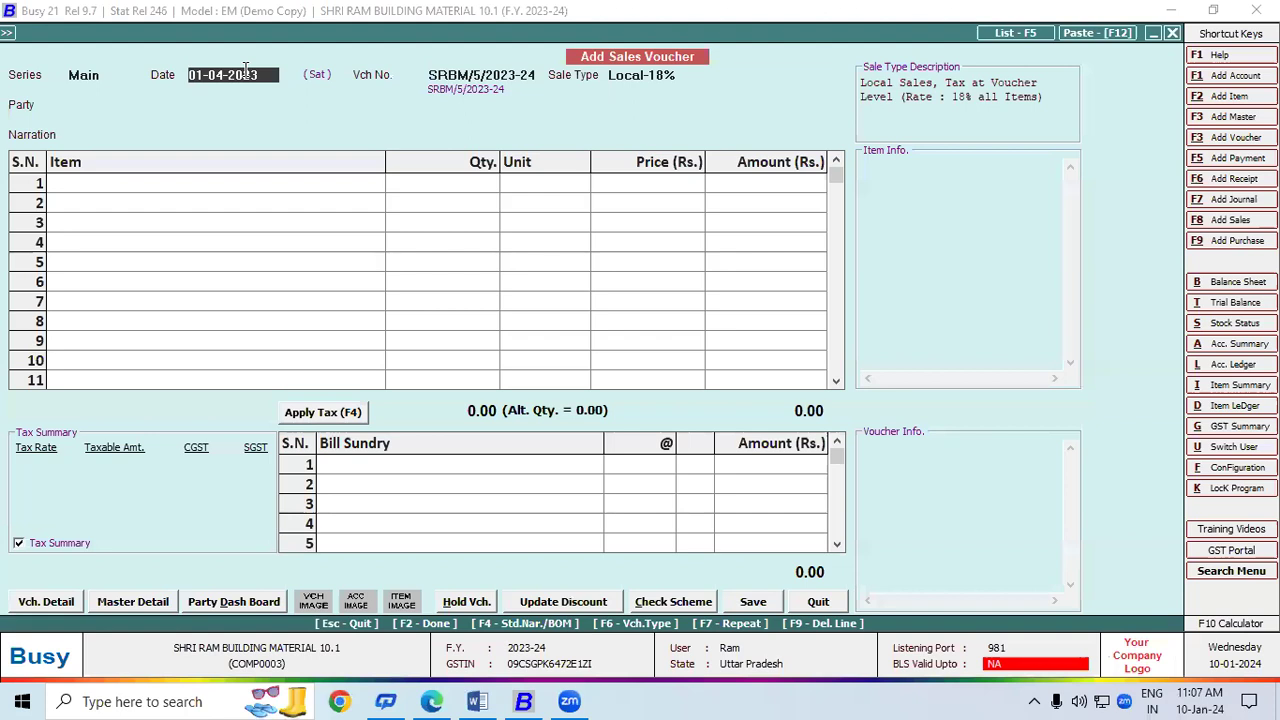
key("Return")
key("Return")
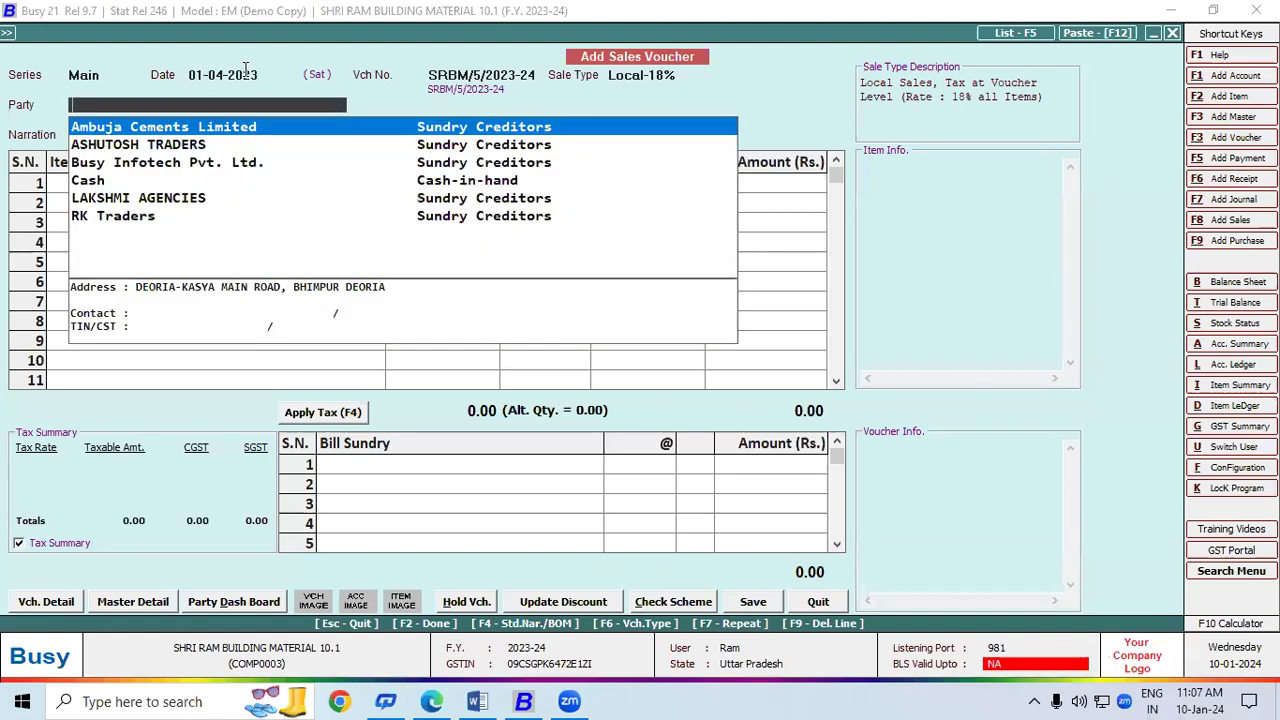
key("Down")
key("Down")
key("Down")
key("Return")
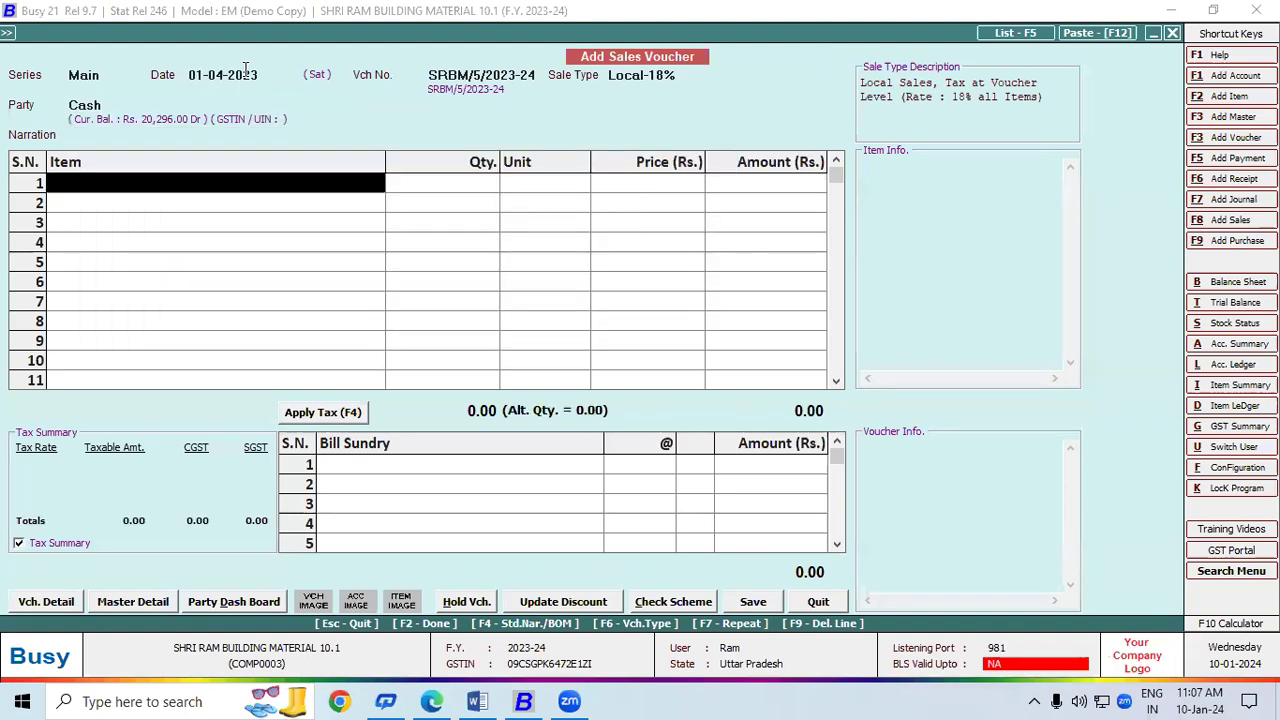
Step: Add Lifebuoy Hand Sanitizer, 55 Ml as the voucher's first item with a quantity of 50 Pcs
key("Down")
key("Down")
key("Down")
key("Down")
key("Down")
key("Down")
key("Down")
key("Down")
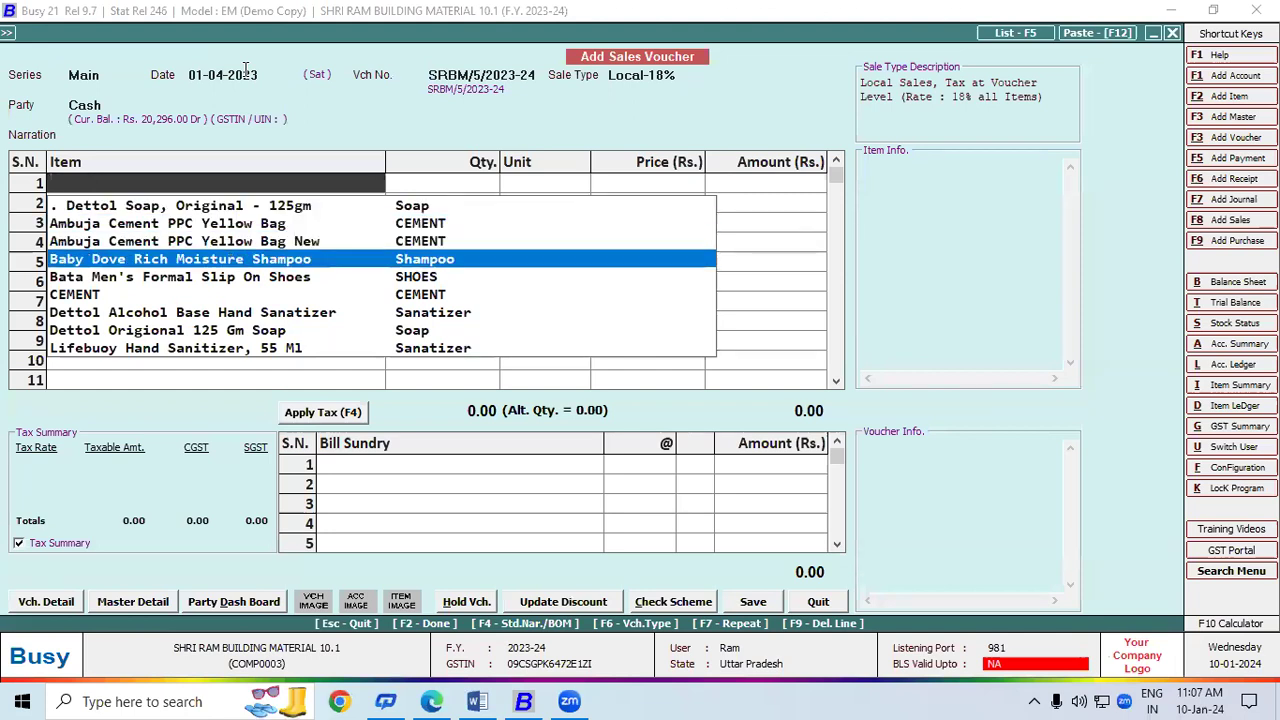
key("Return")
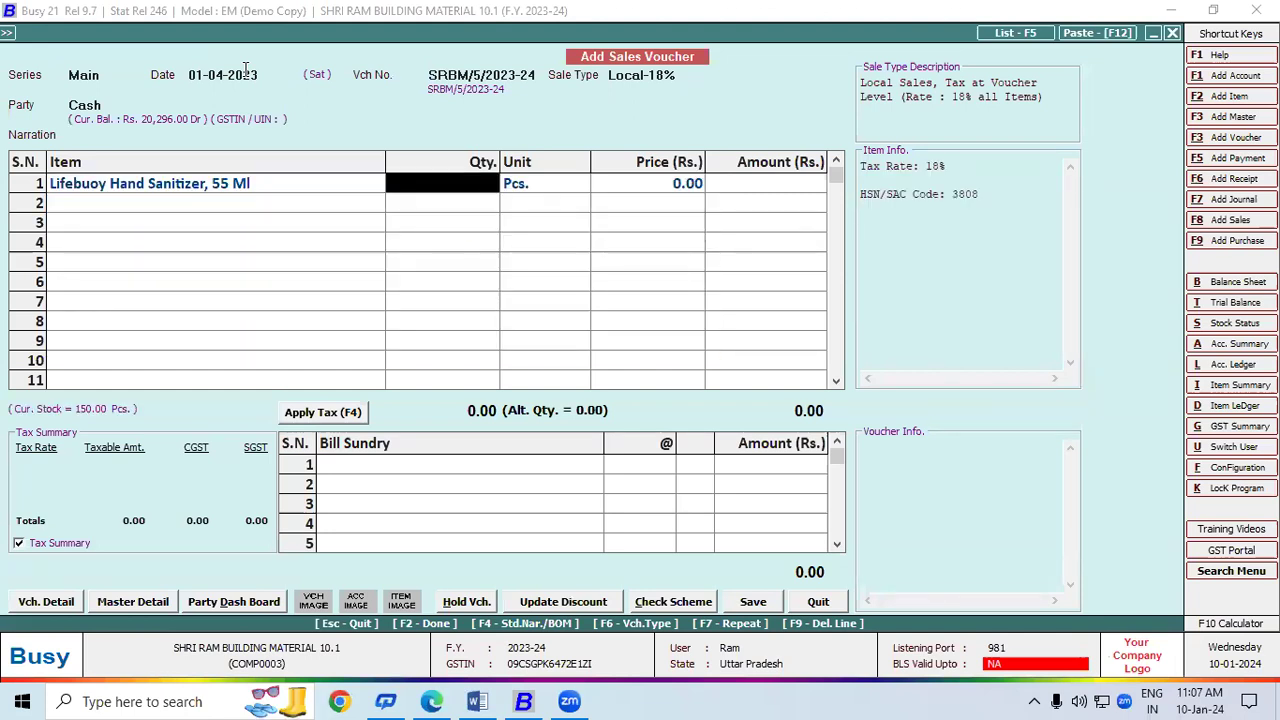
type("60")
key("BackSpace")
key("BackSpace")
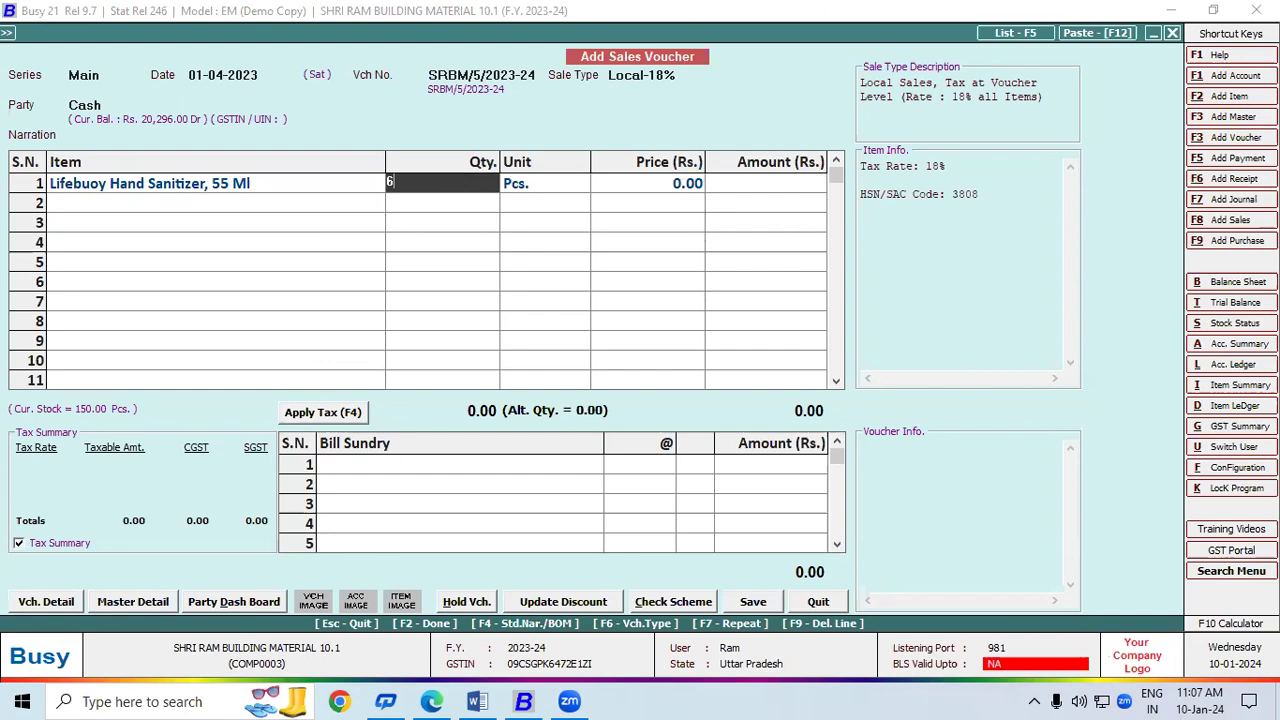
type("50")
key("Return")
key("Return")
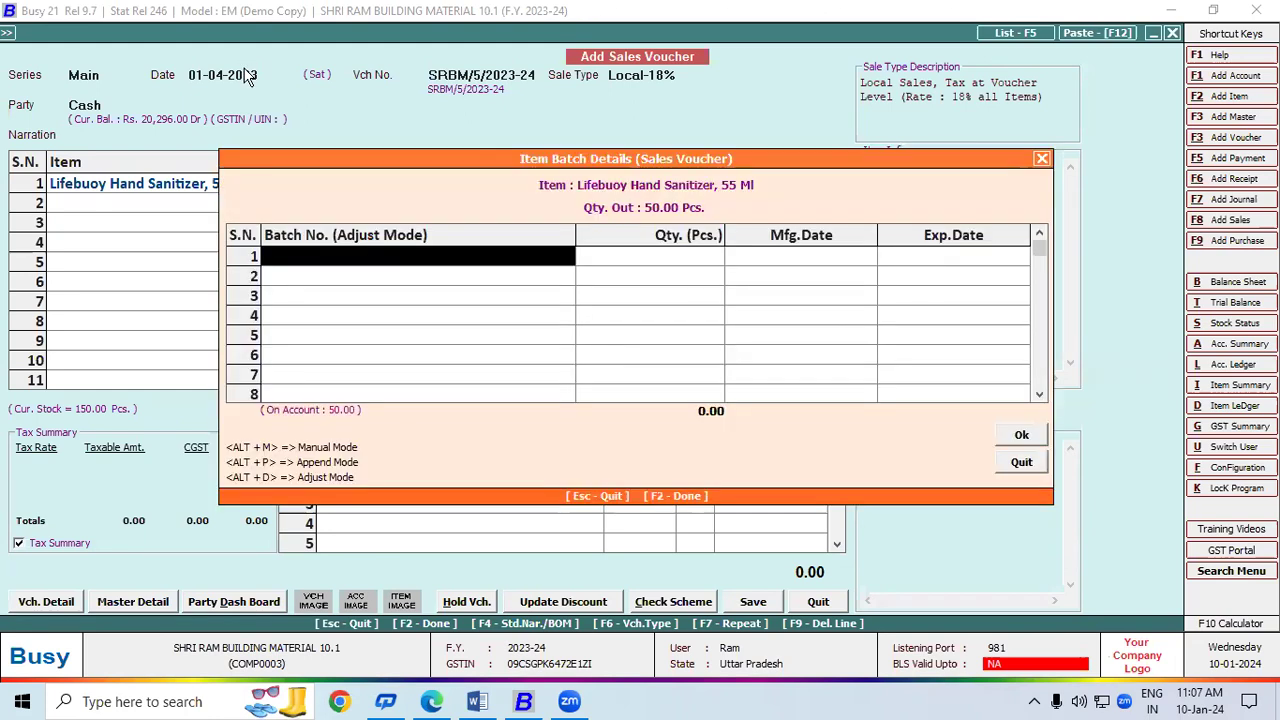
Step: Allocate the 50 Pcs. of sanitizer to batch 7845 and set the price to Rs. 30
key("Down")
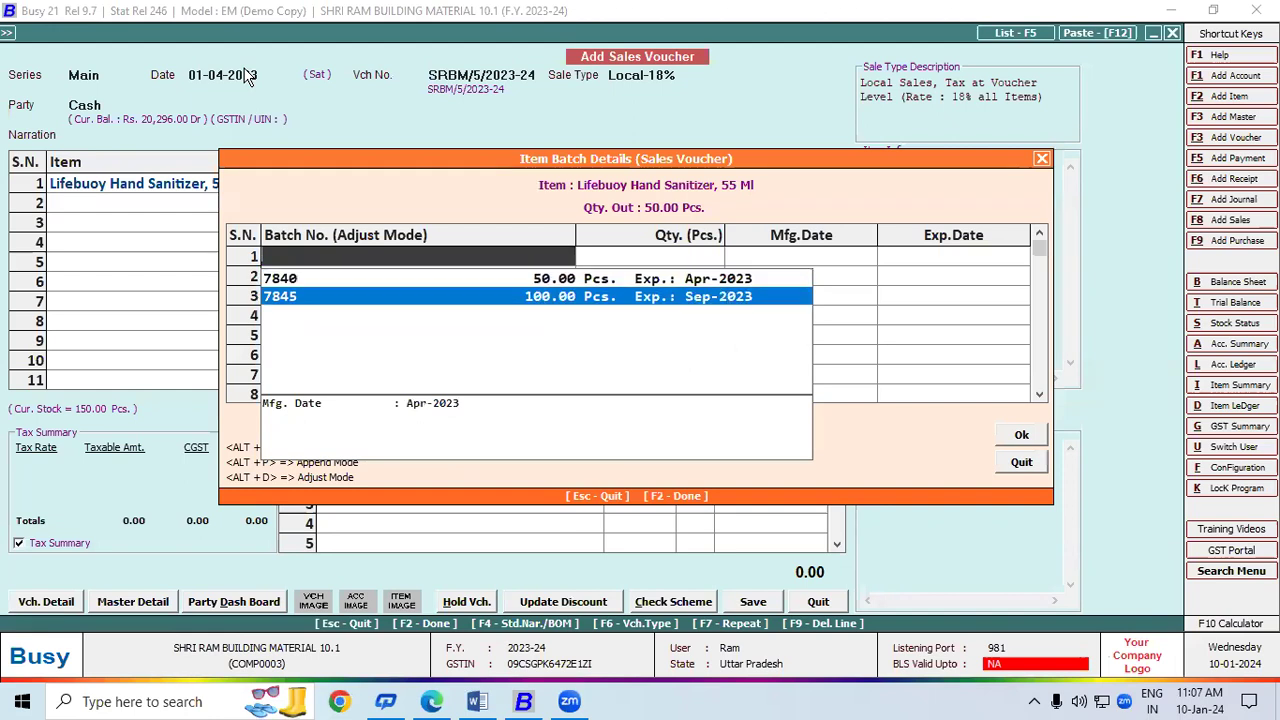
key("Return")
key("Return")
key("Return")
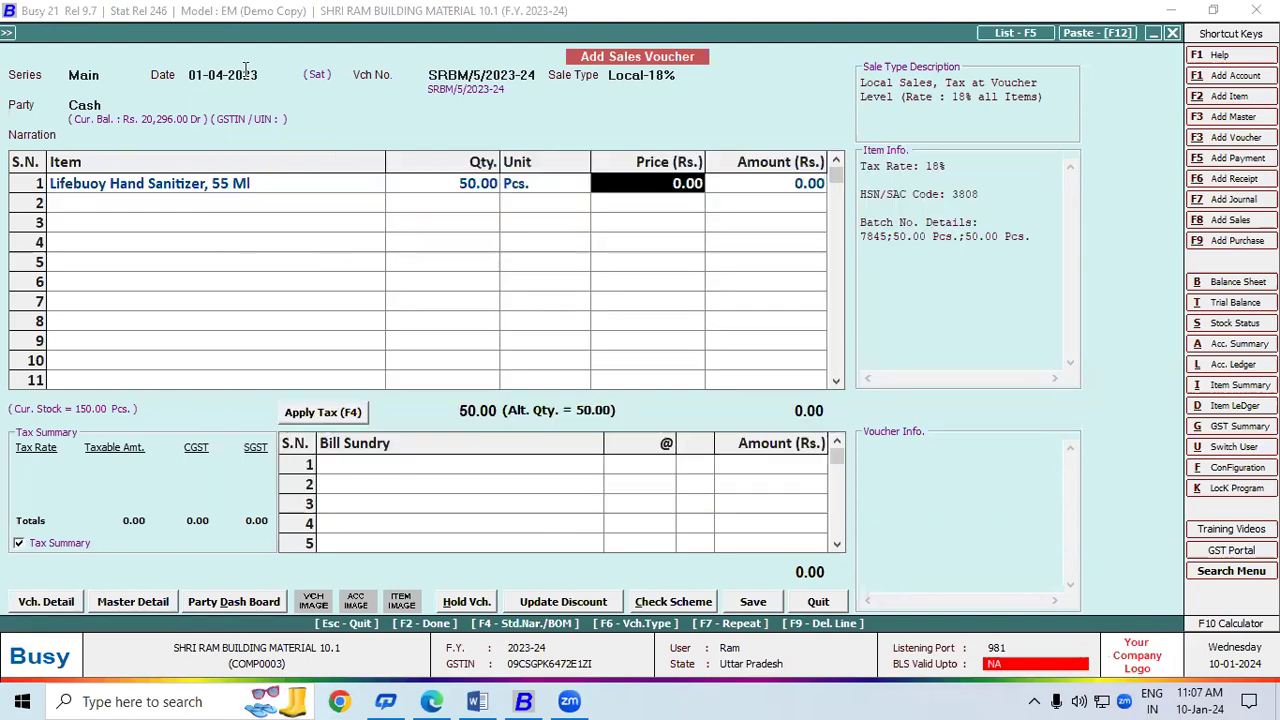
type("30")
key("Return")
key("Return")
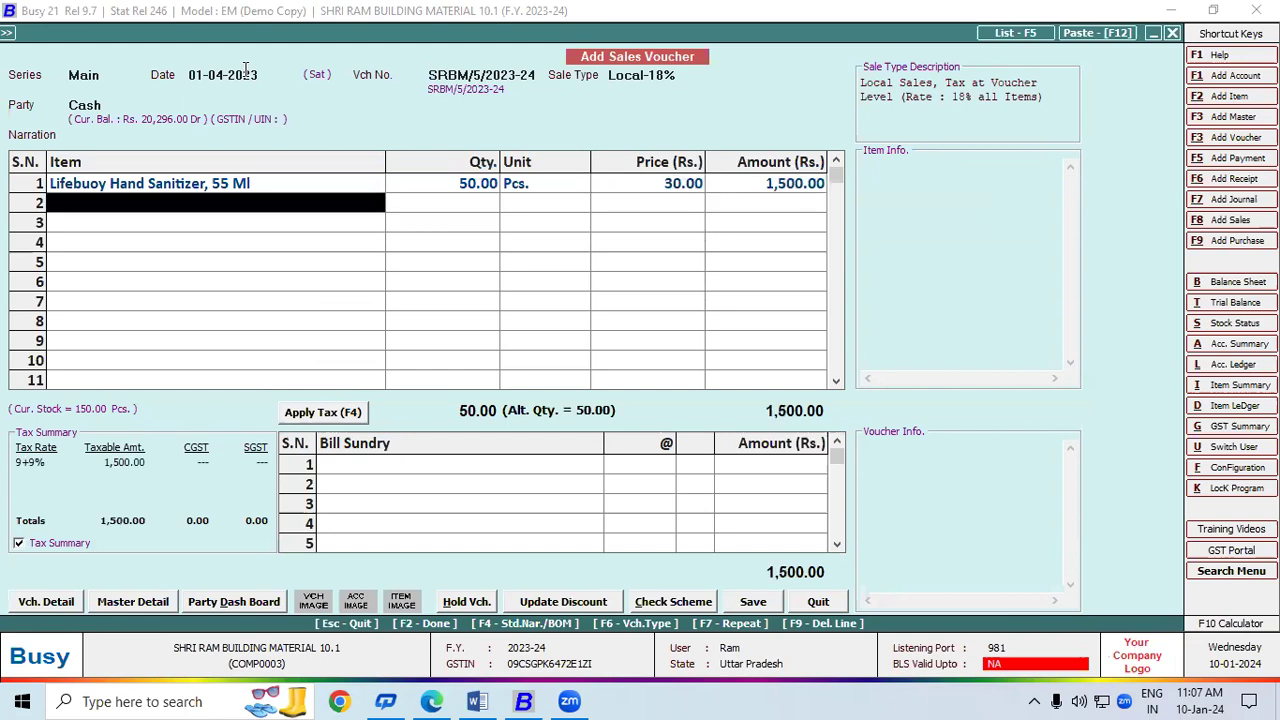
Step: Apply tax to the sales voucher, then save it and accept the transport details
left_click(355, 415)
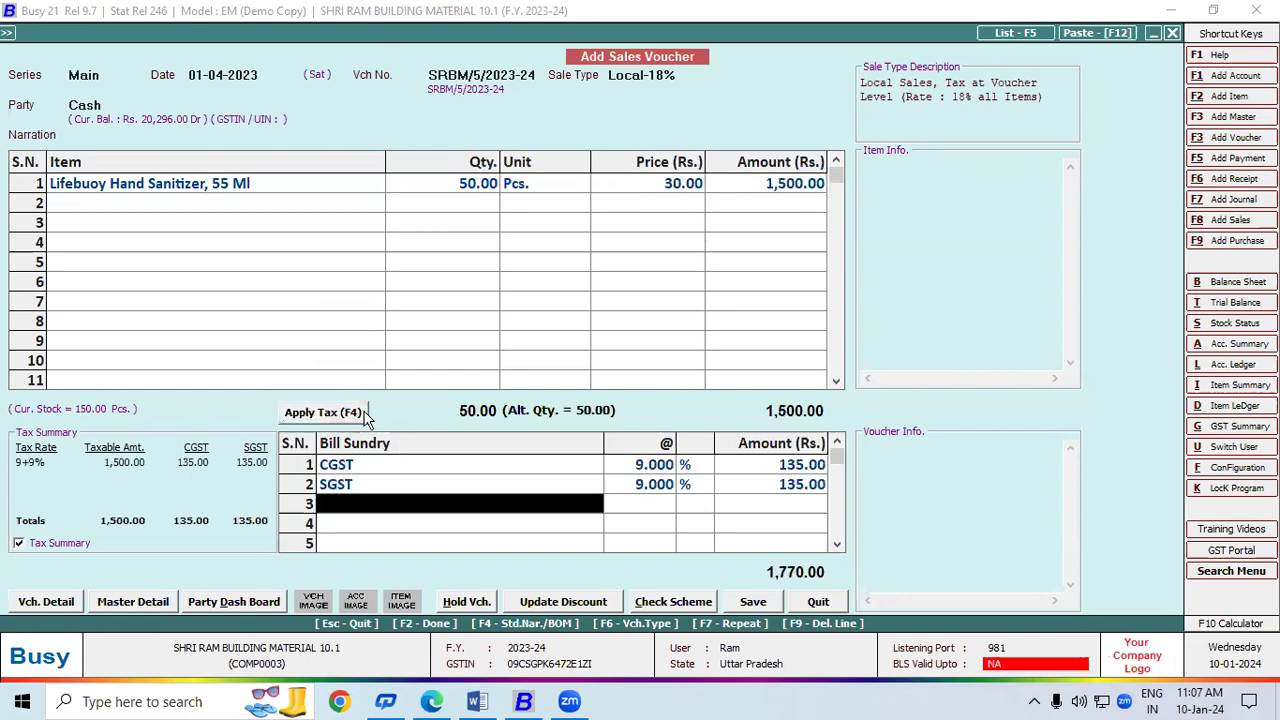
left_click(757, 606)
left_click(639, 595)
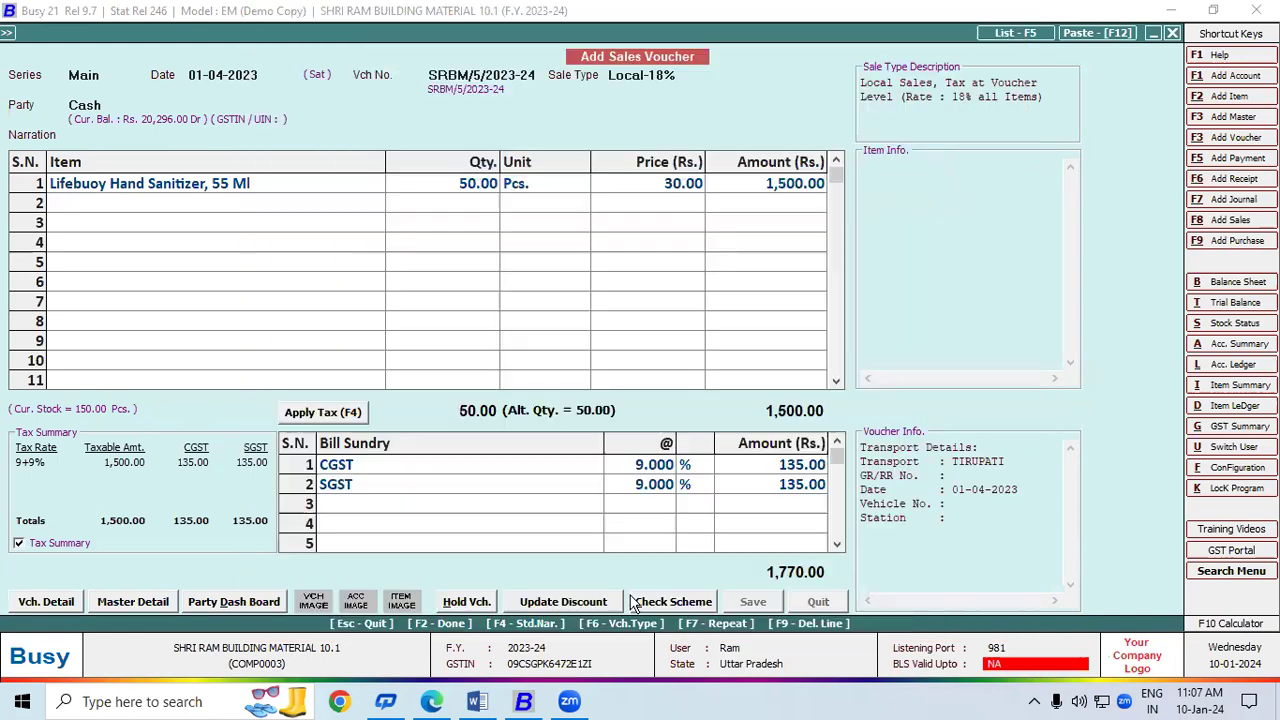
Step: Preview the saved voucher's invoice in the STANDARD format, check the batch number under the item, and leave invoice printing
left_click(700, 393)
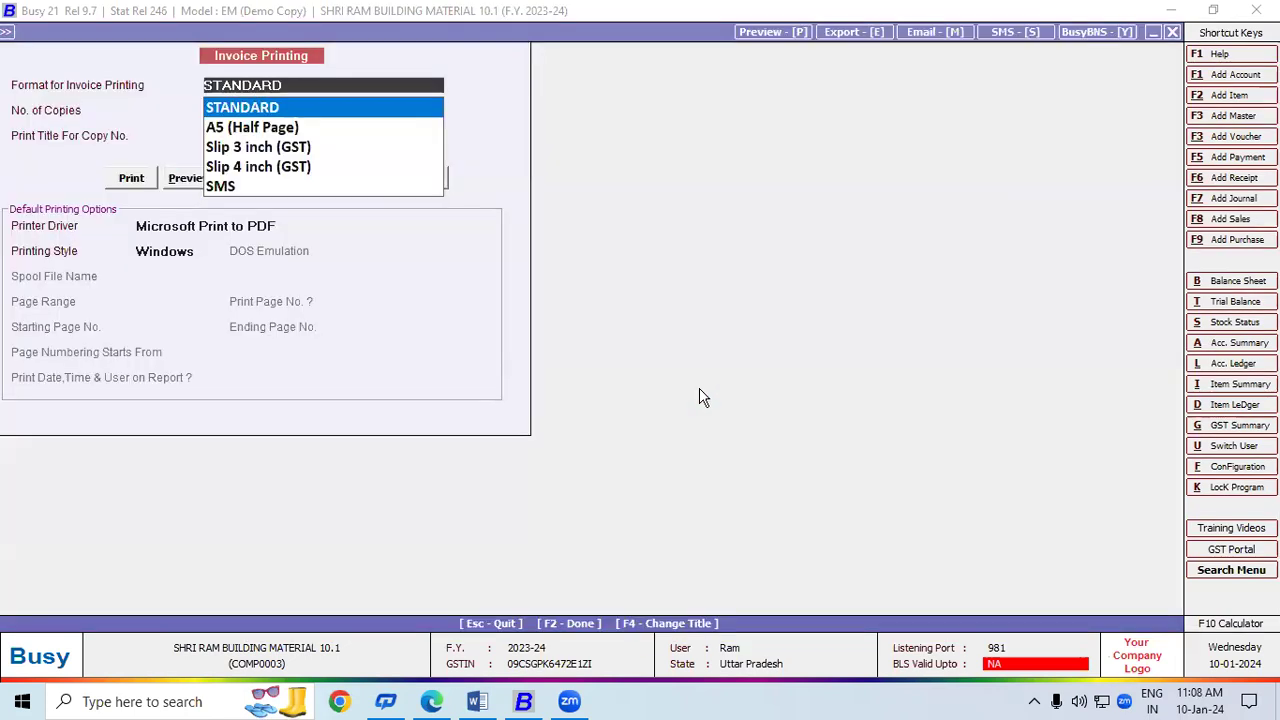
left_click(186, 178)
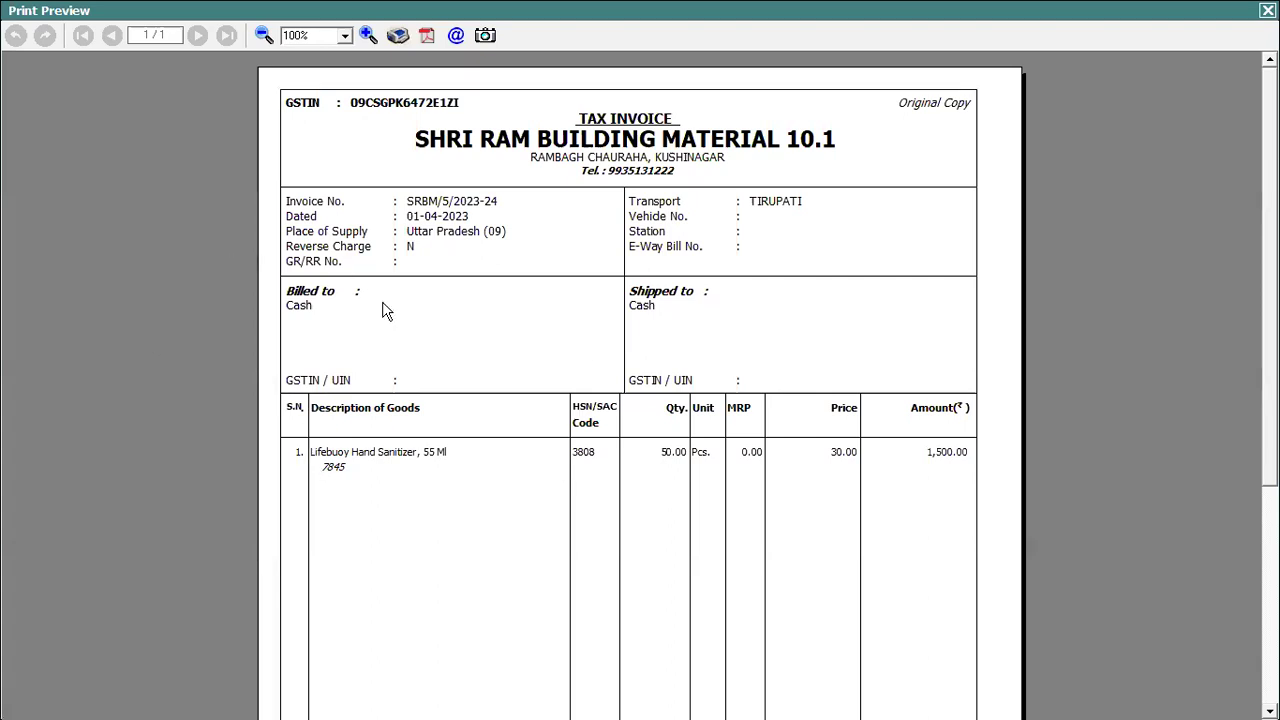
key("Escape")
key("Escape")
key("Return")
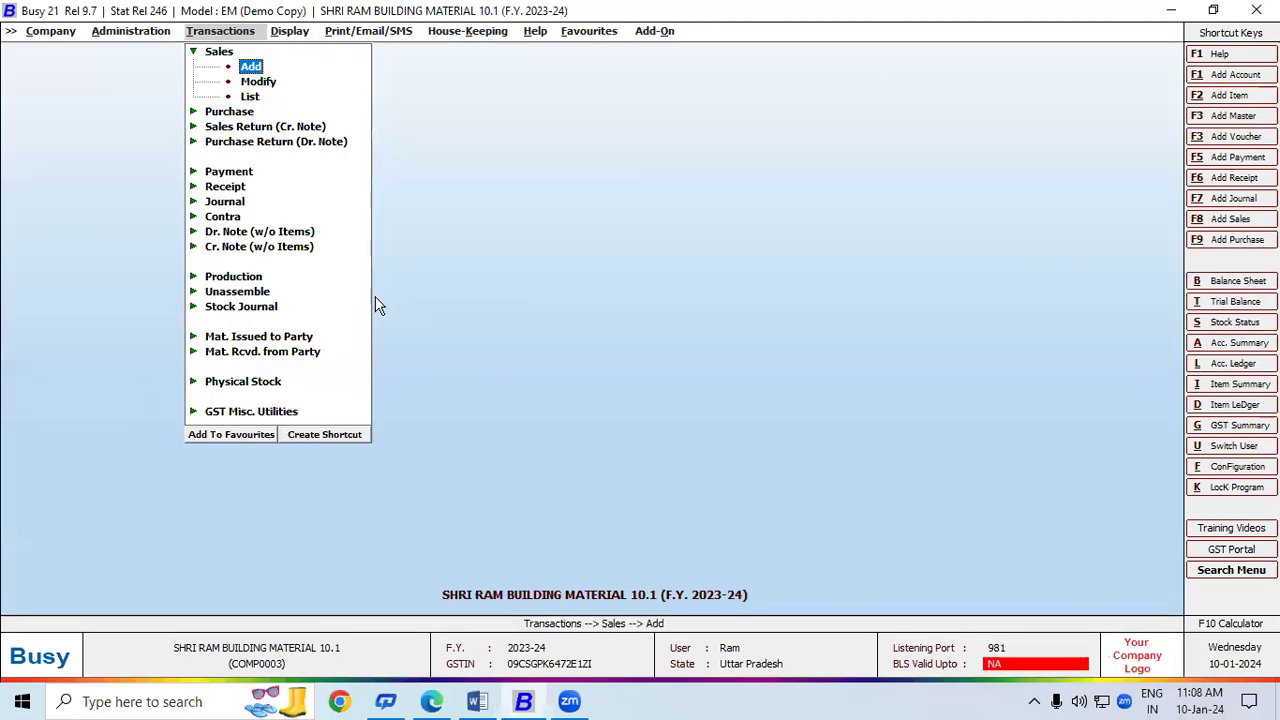
Step: Open the Batch-wise Stock report for one item
left_click(292, 33)
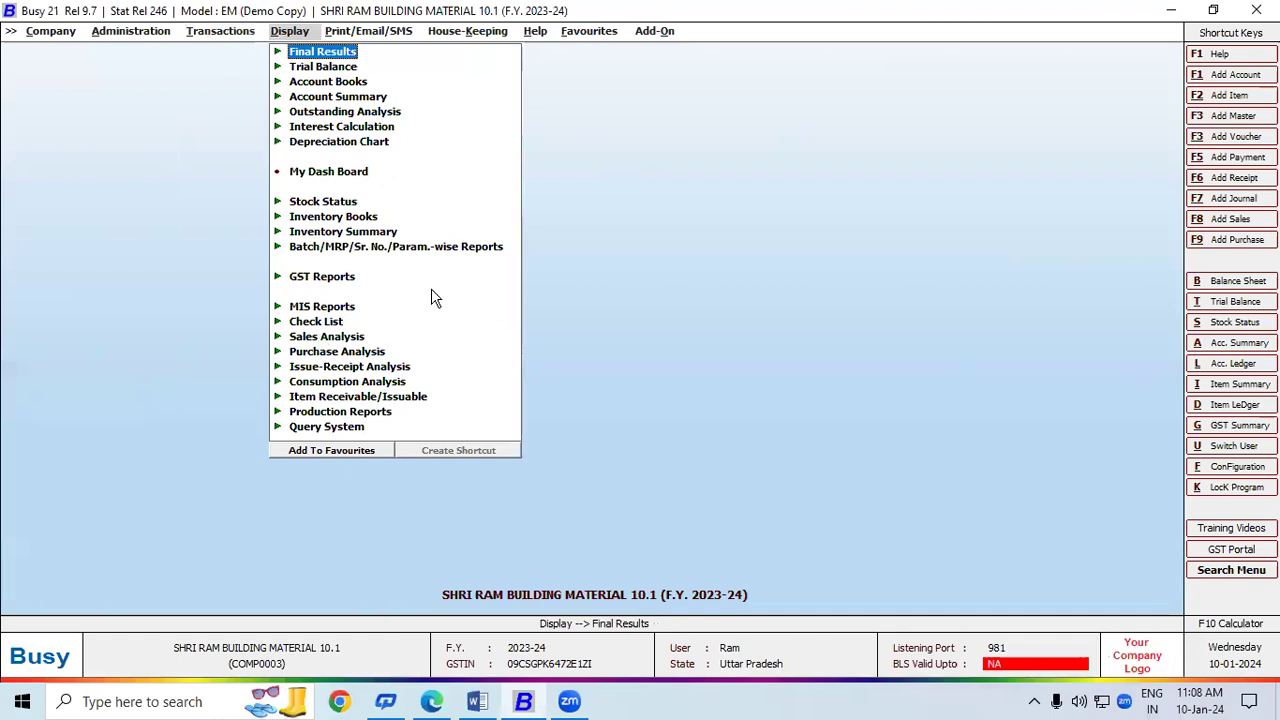
left_click(387, 248)
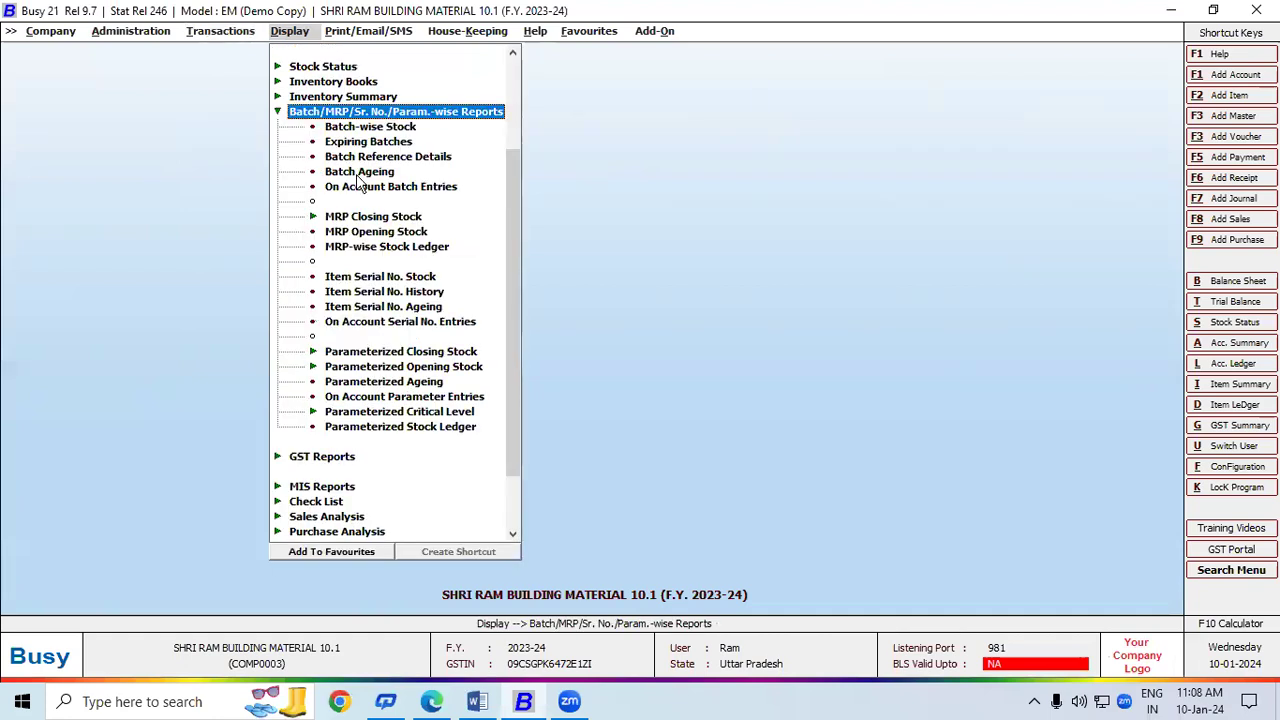
key("Down")
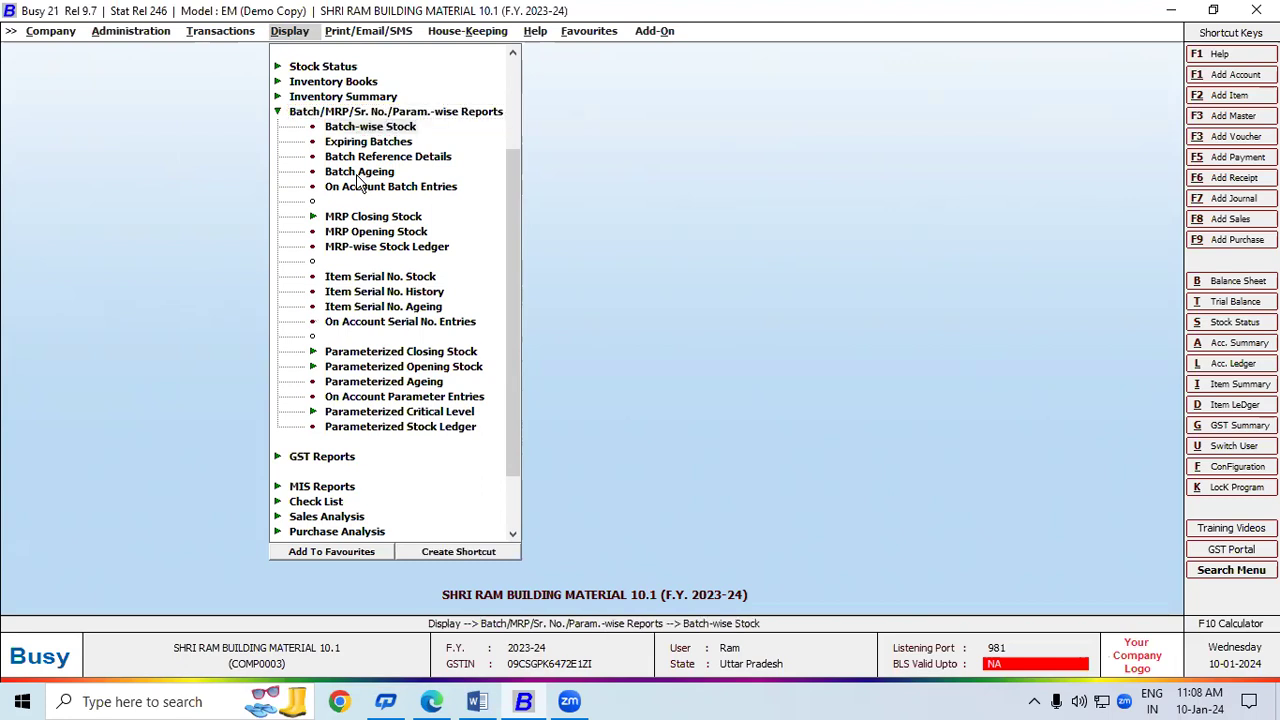
key("Return")
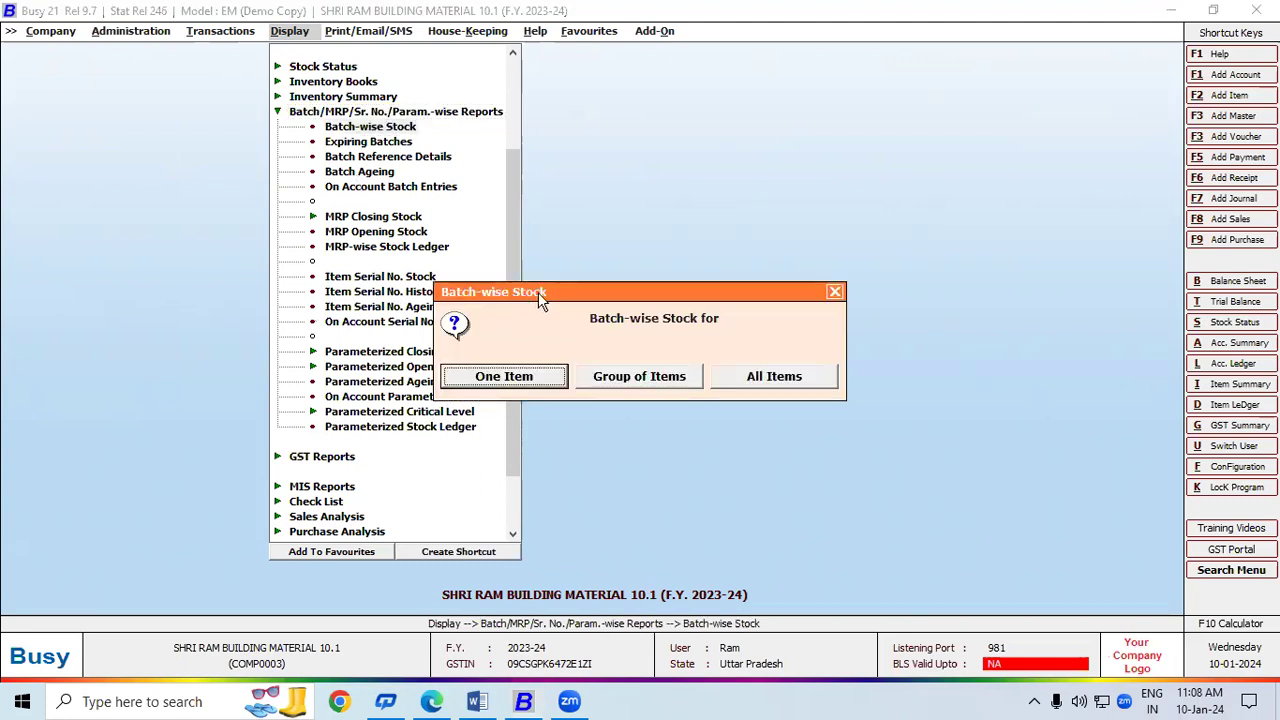
left_click(538, 204)
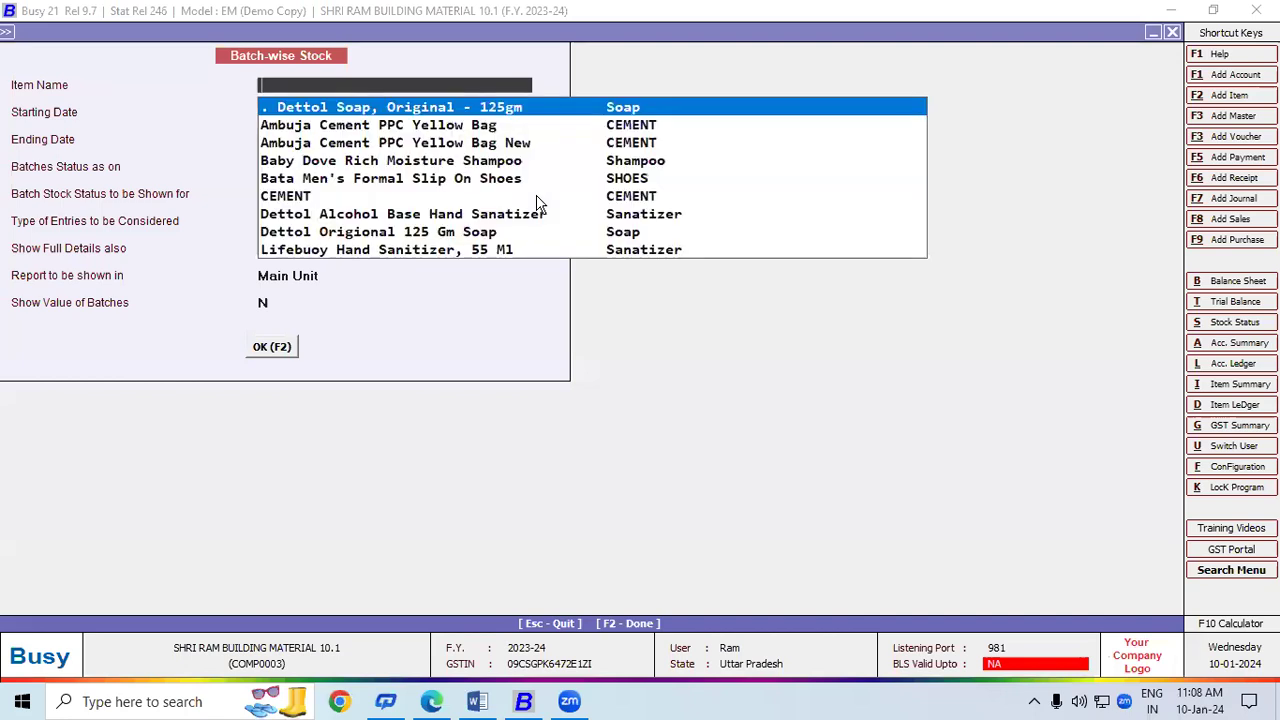
Step: Generate the batch-wise stock of Lifebuoy Hand Sanitizer, 55 Ml for 01-04-2023, review its batch rows, and close the report
key("Down")
key("Down")
key("Down")
key("Down")
key("Down")
key("Down")
key("Down")
key("Down")
key("Return")
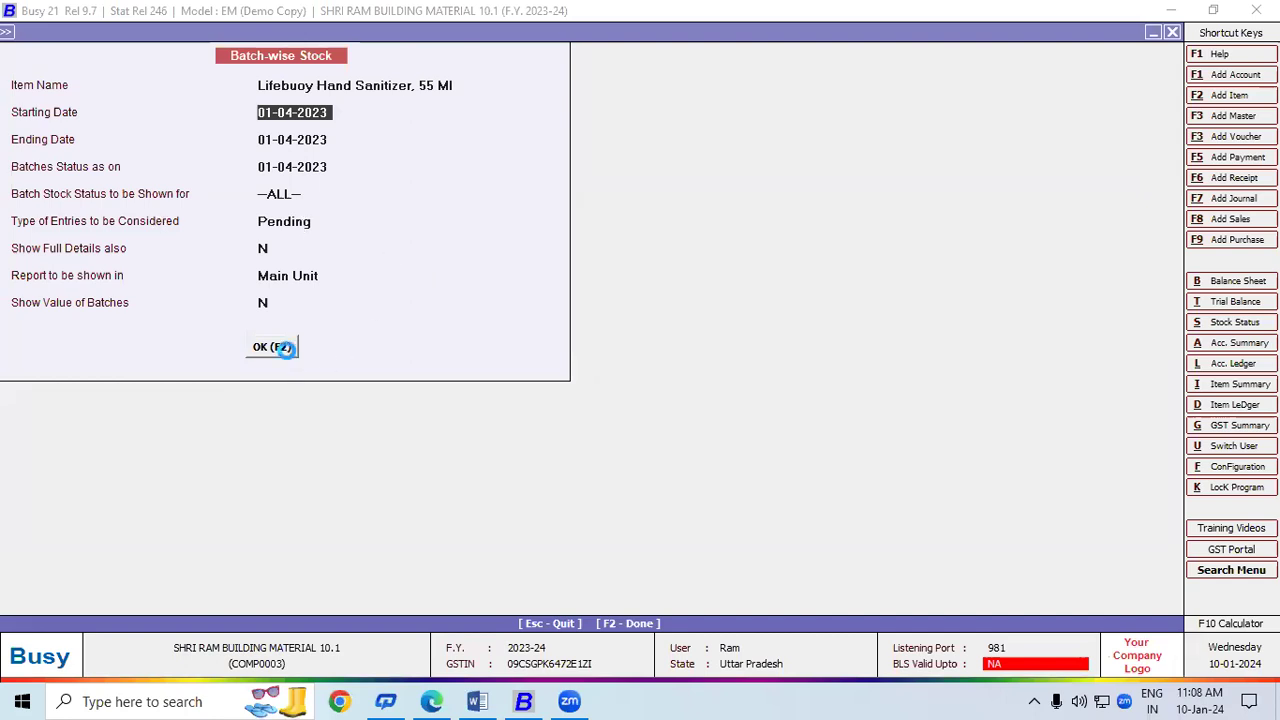
left_click(287, 355)
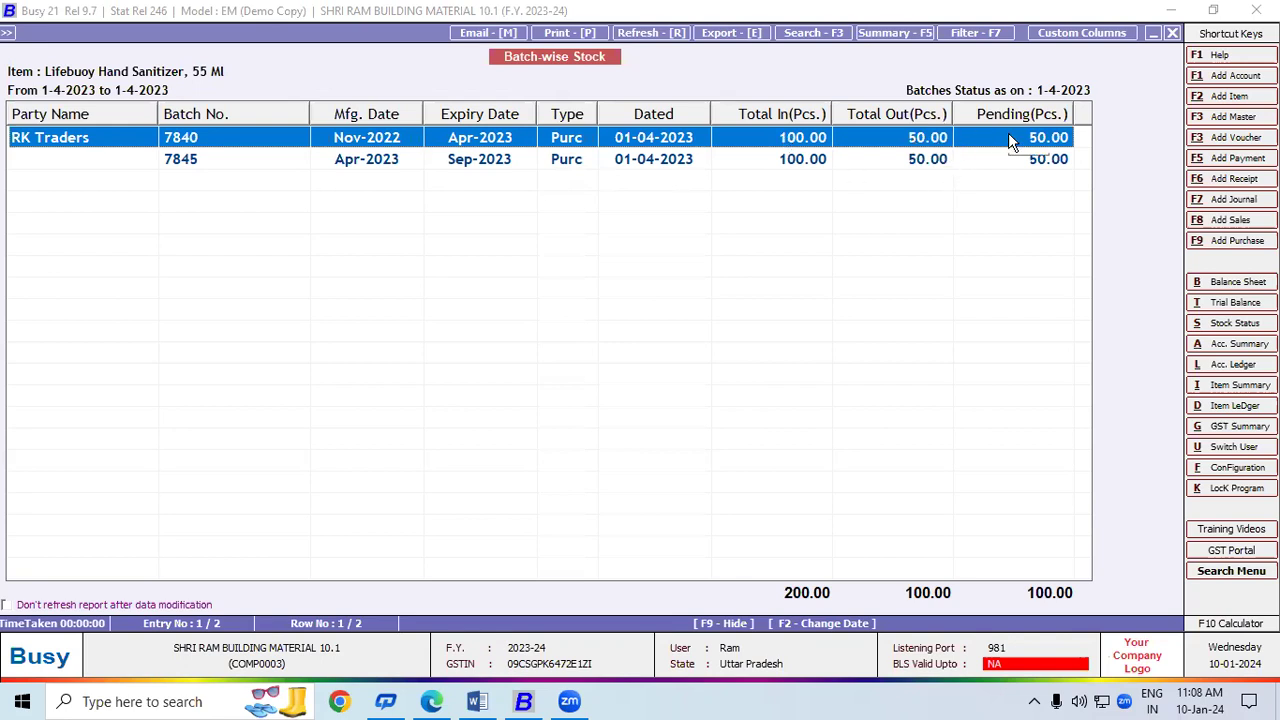
left_click(239, 160)
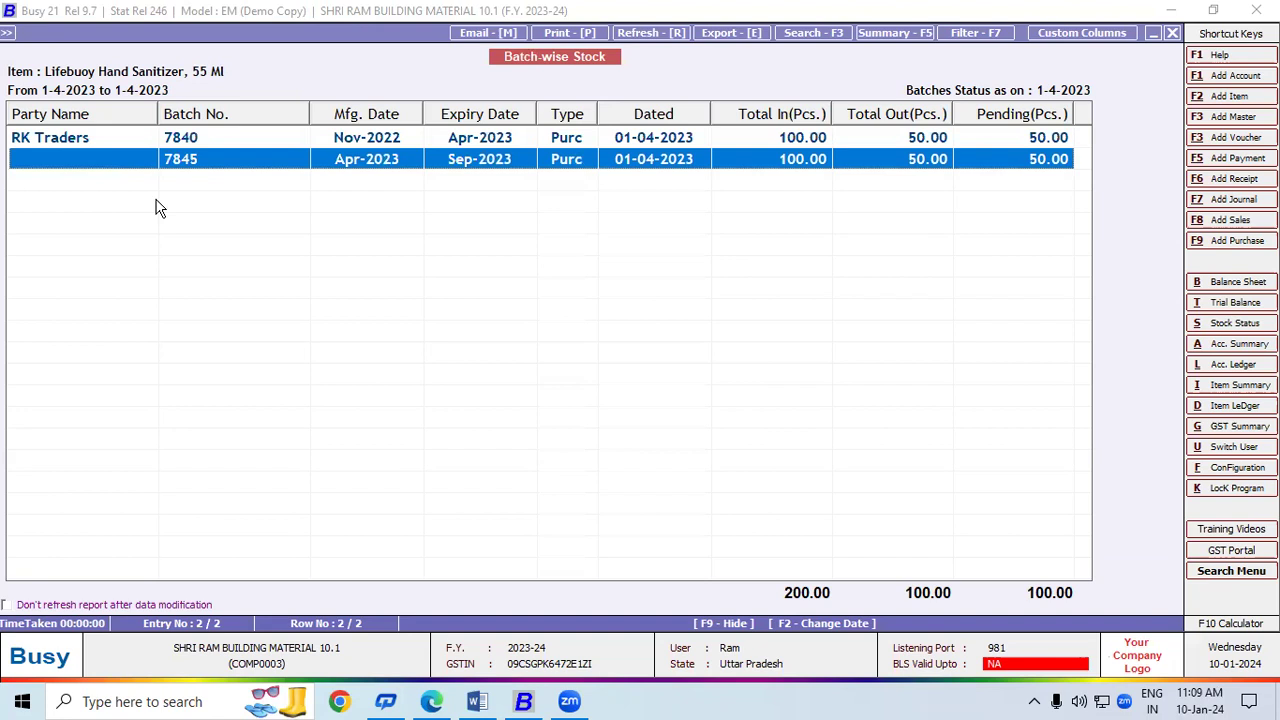
key("Escape")
key("Escape")
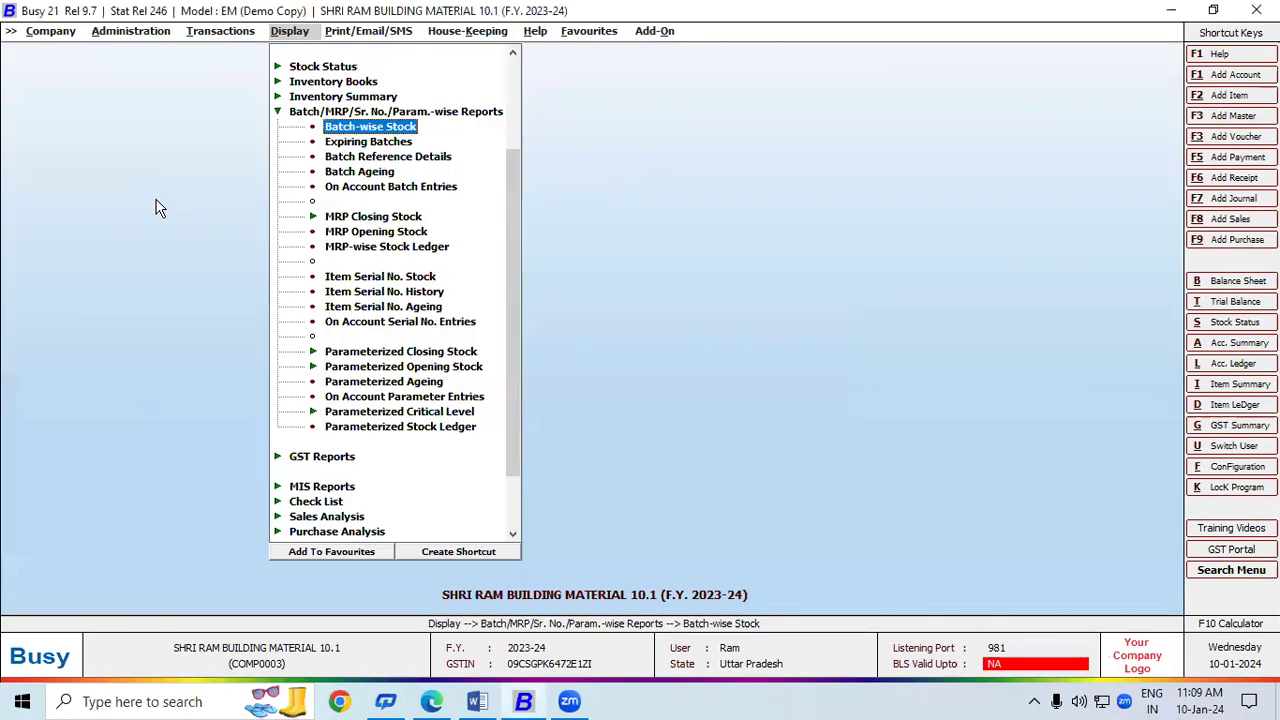
Step: Generate the Expiring Batches report for Lifebuoy Hand Sanitizer, 55 Ml till 01-05-2023, review it, and close it
left_click(331, 146)
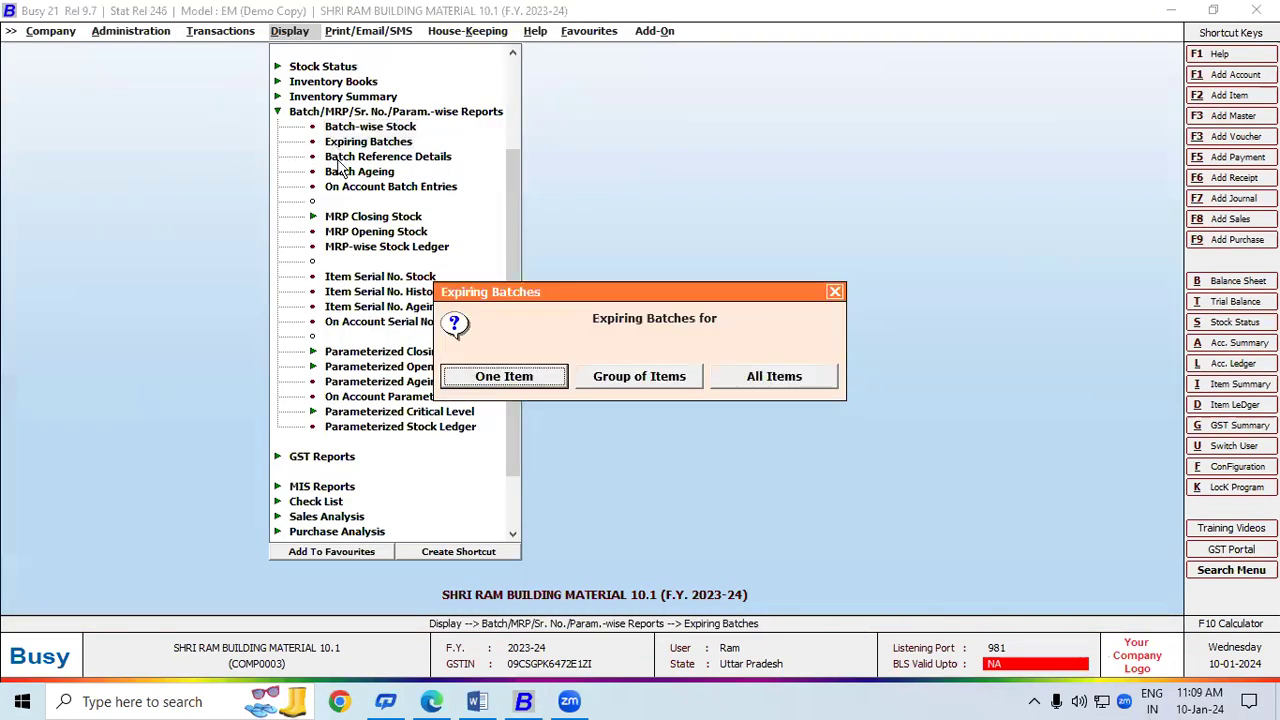
left_click(483, 378)
left_click(549, 384)
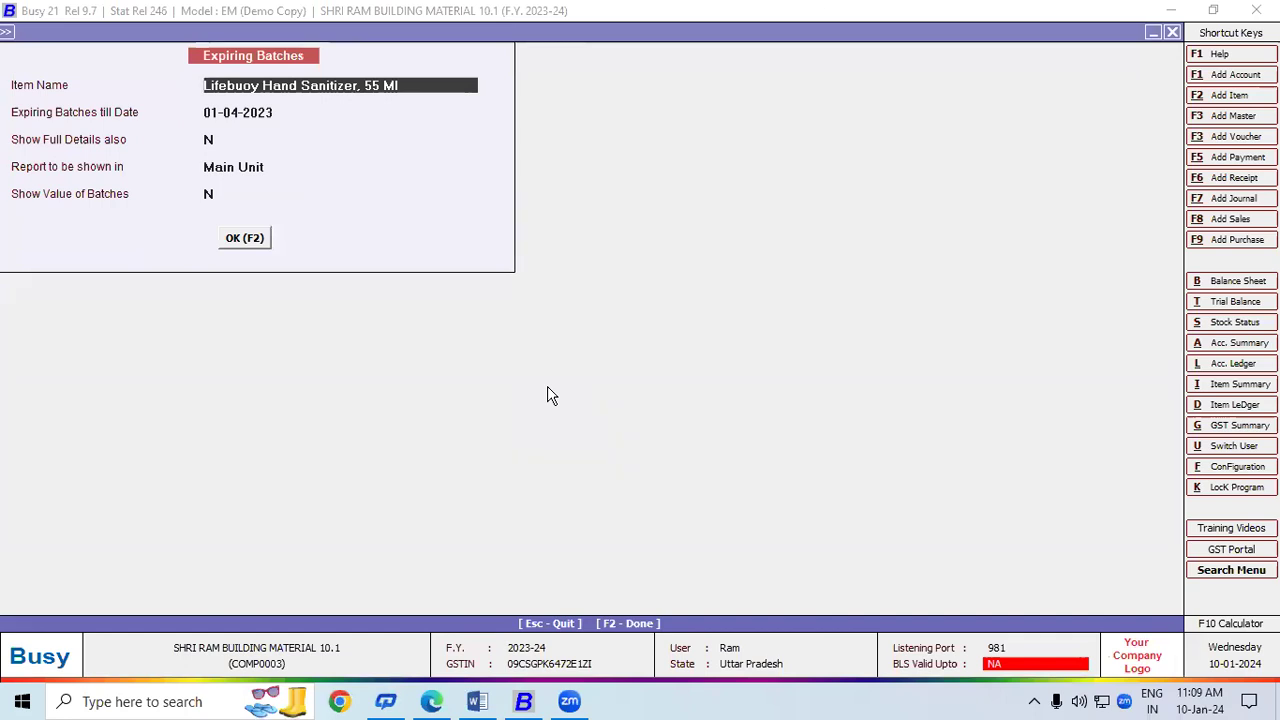
key("Return")
type("01-05")
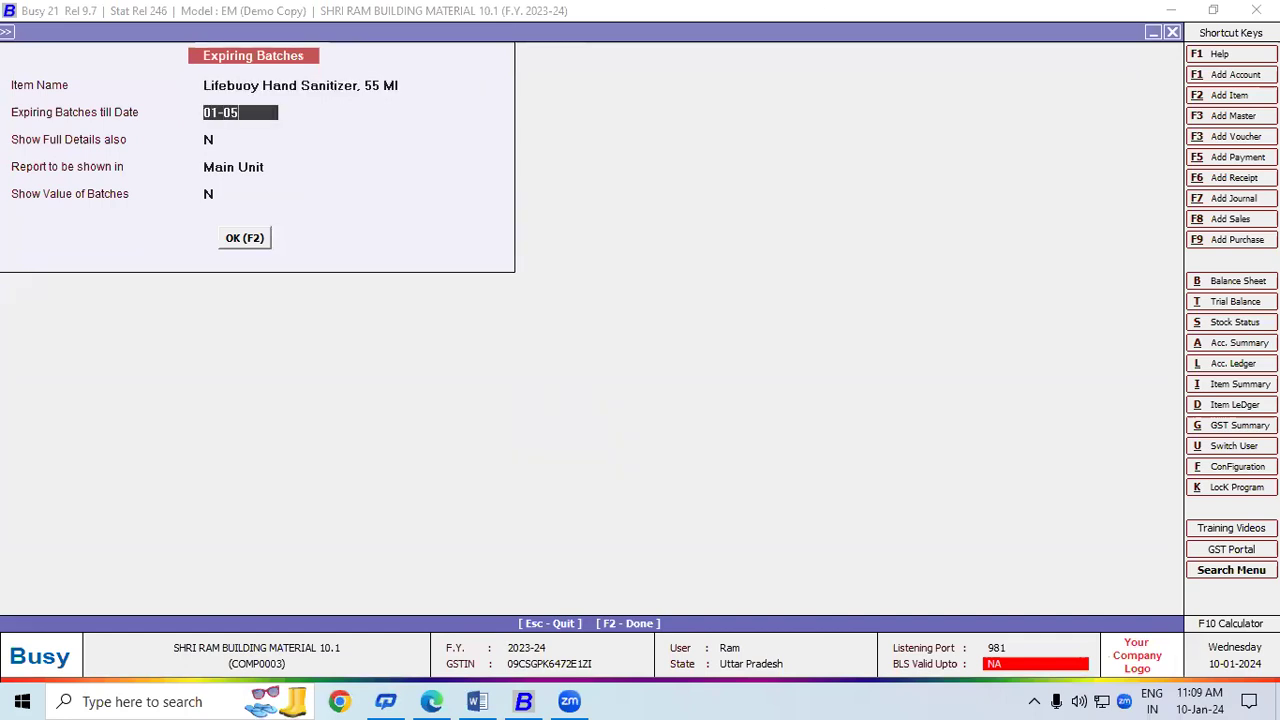
key("Return")
key("Return")
key("Return")
key("Return")
key("Return")
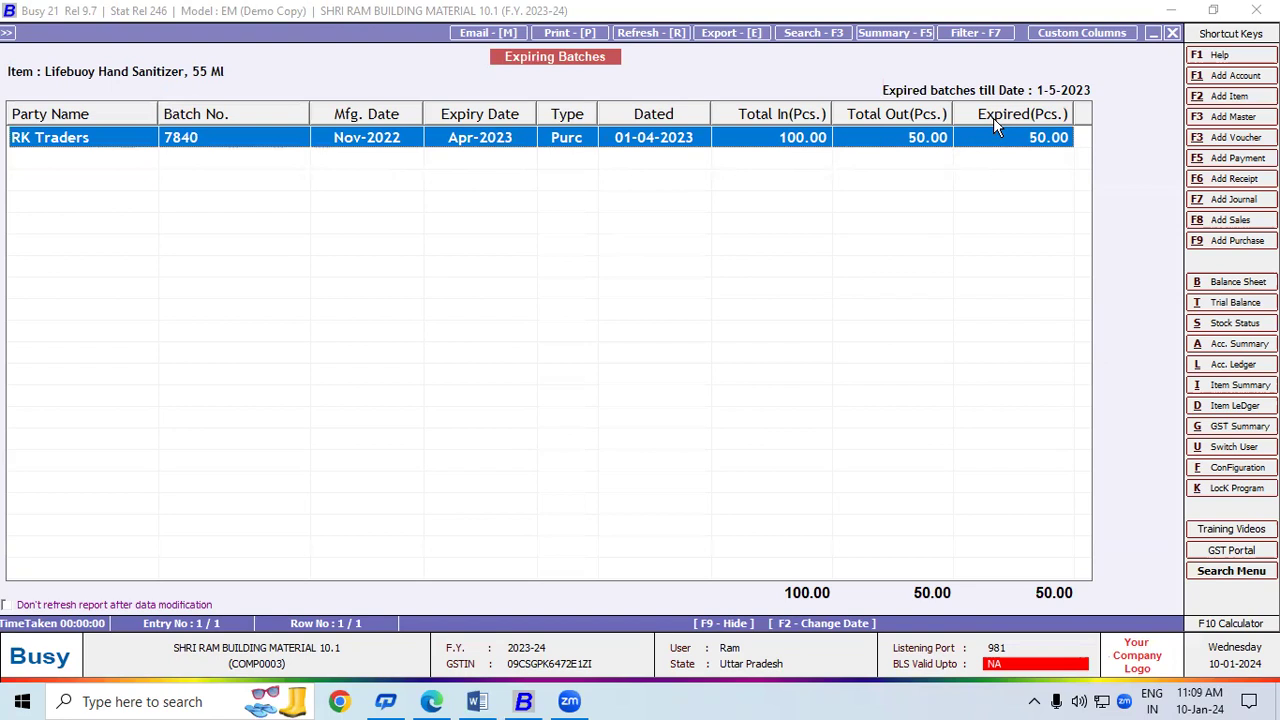
key("Escape")
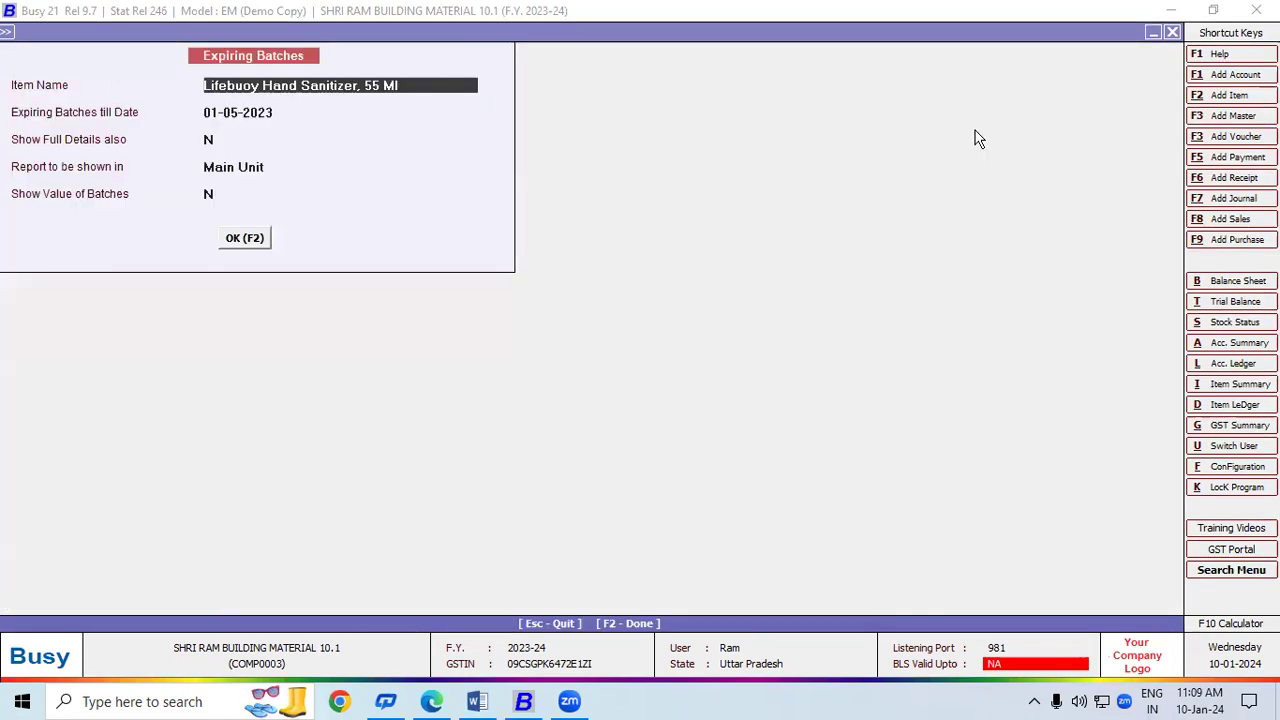
key("Escape")
key("Escape")
key("Escape")
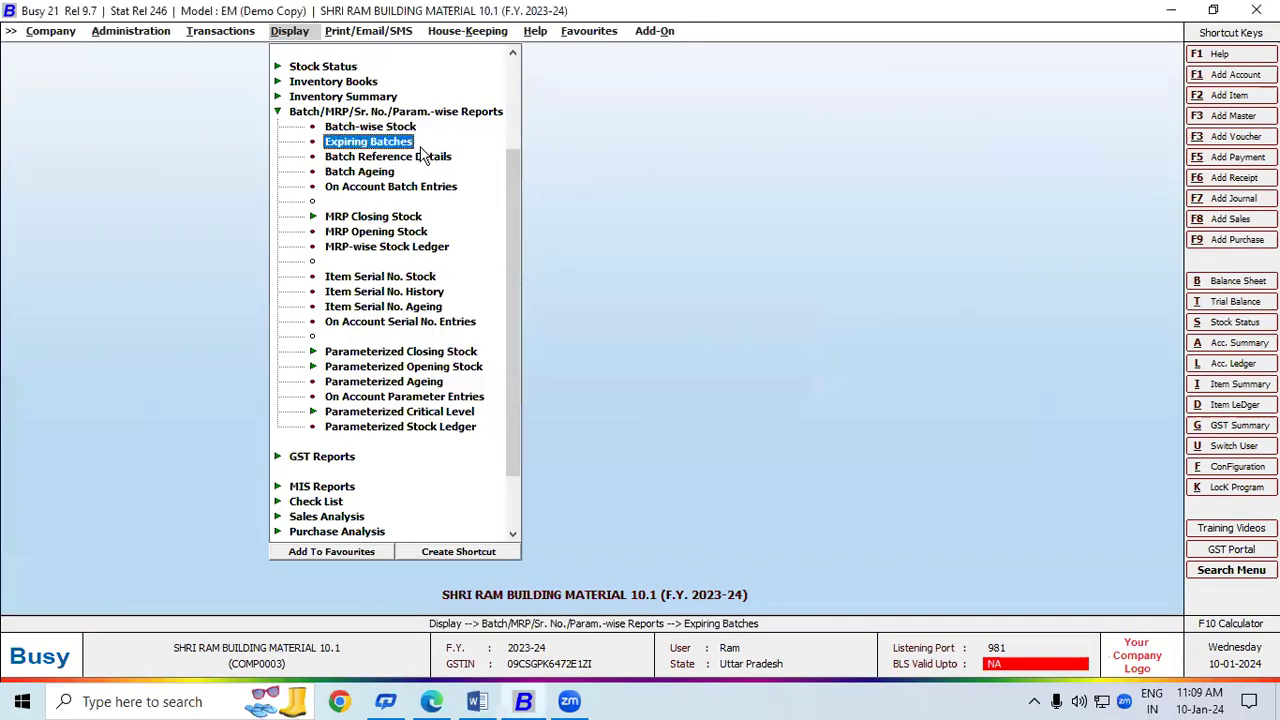
Step: Generate the Batch Reference Details report for batch 7840 across all items and examine its purchase and sale entries
left_click(405, 157)
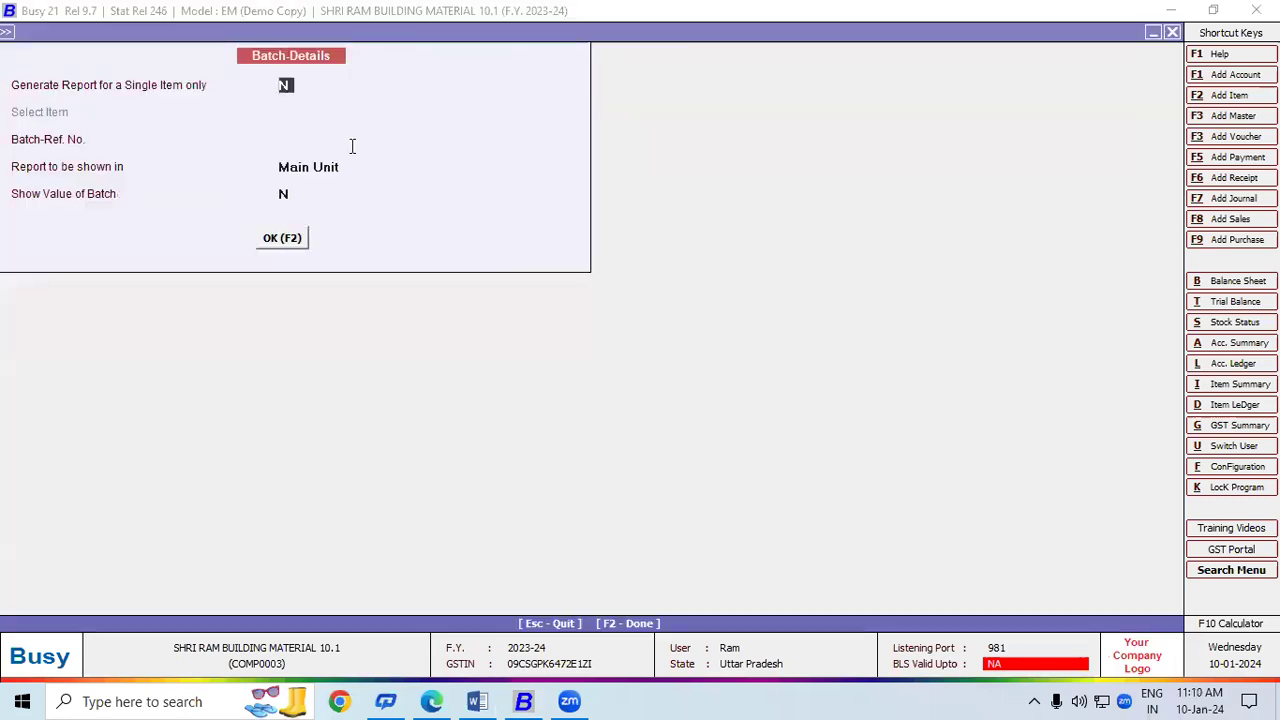
key("Return")
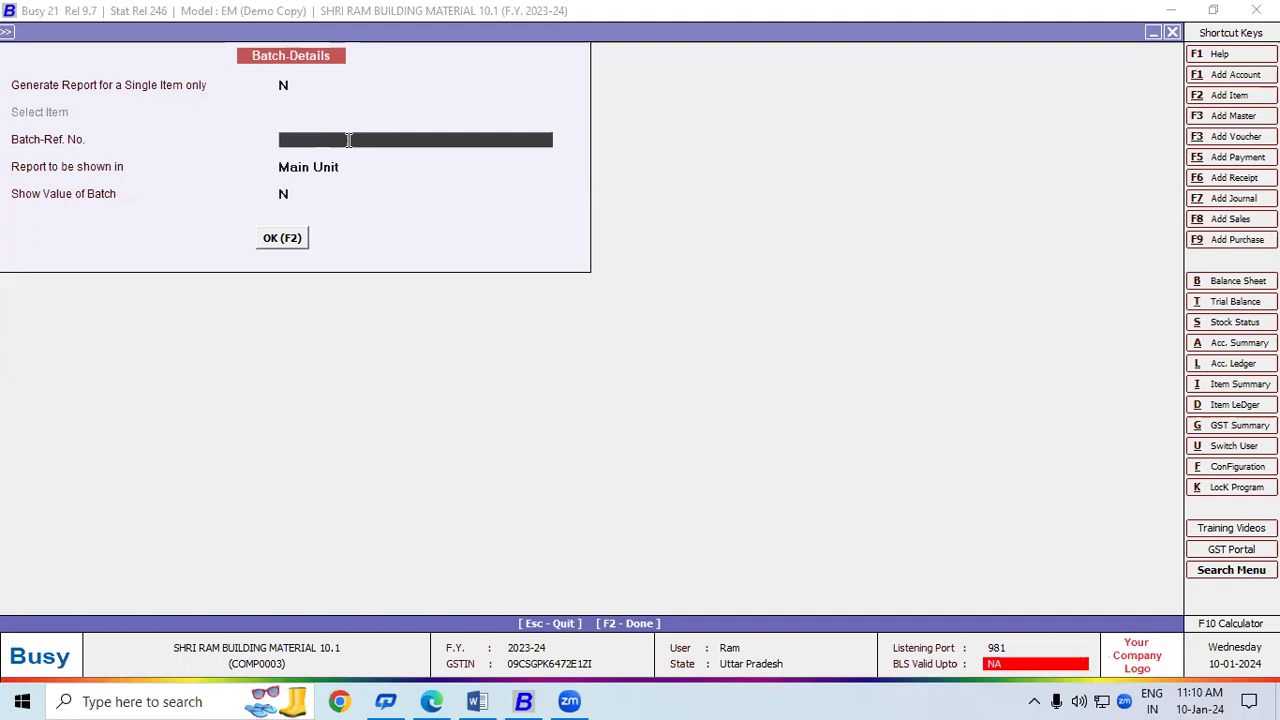
type("7840")
key("Return")
key("Return")
key("Return")
key("Return")
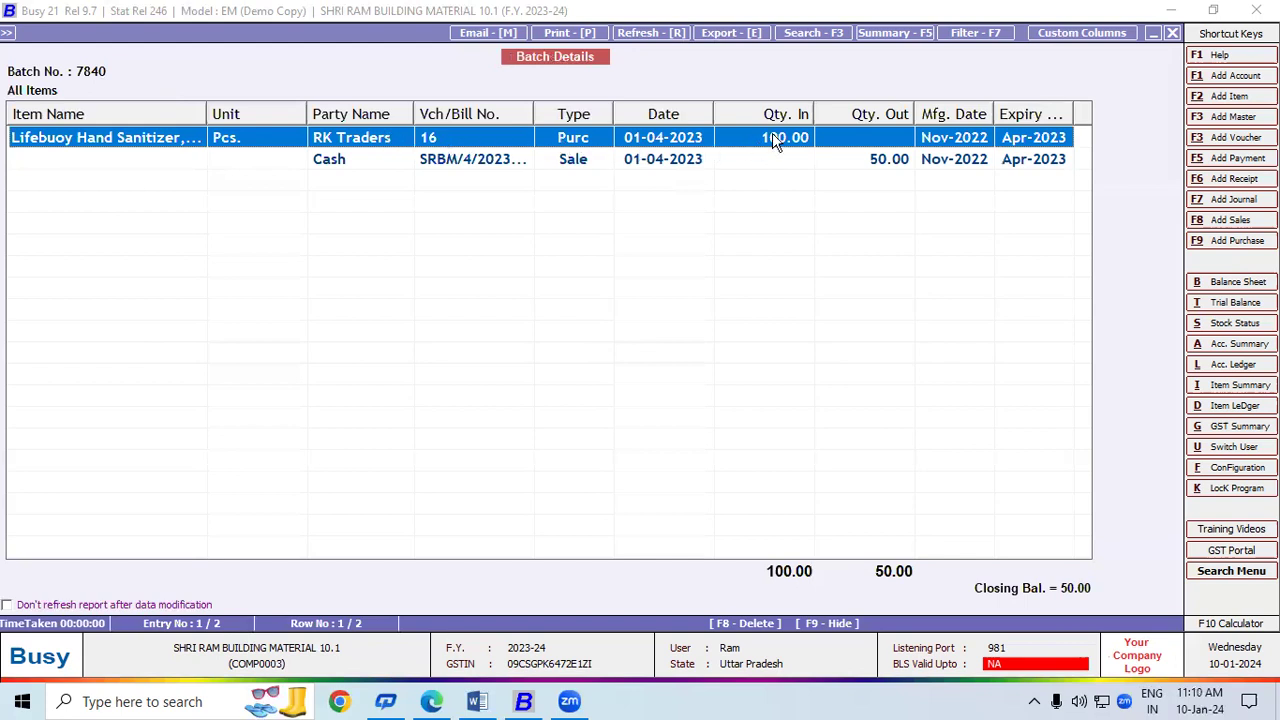
left_click(647, 165)
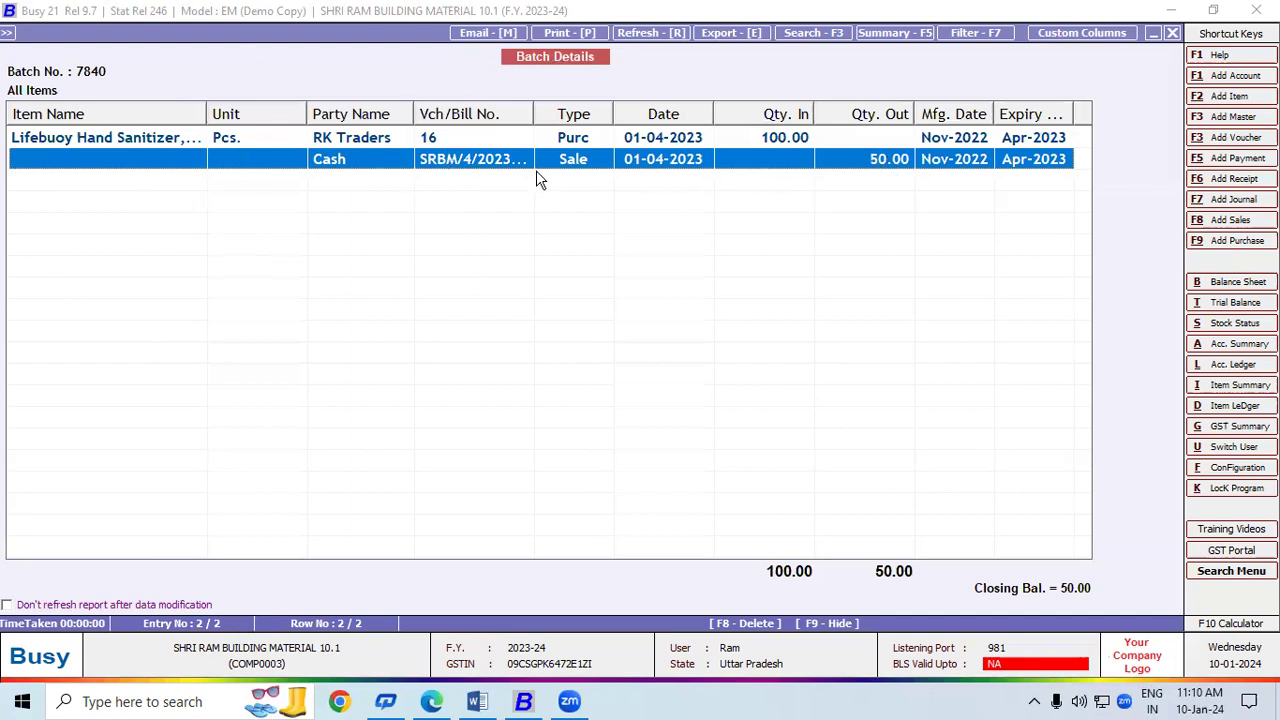
left_click(470, 140)
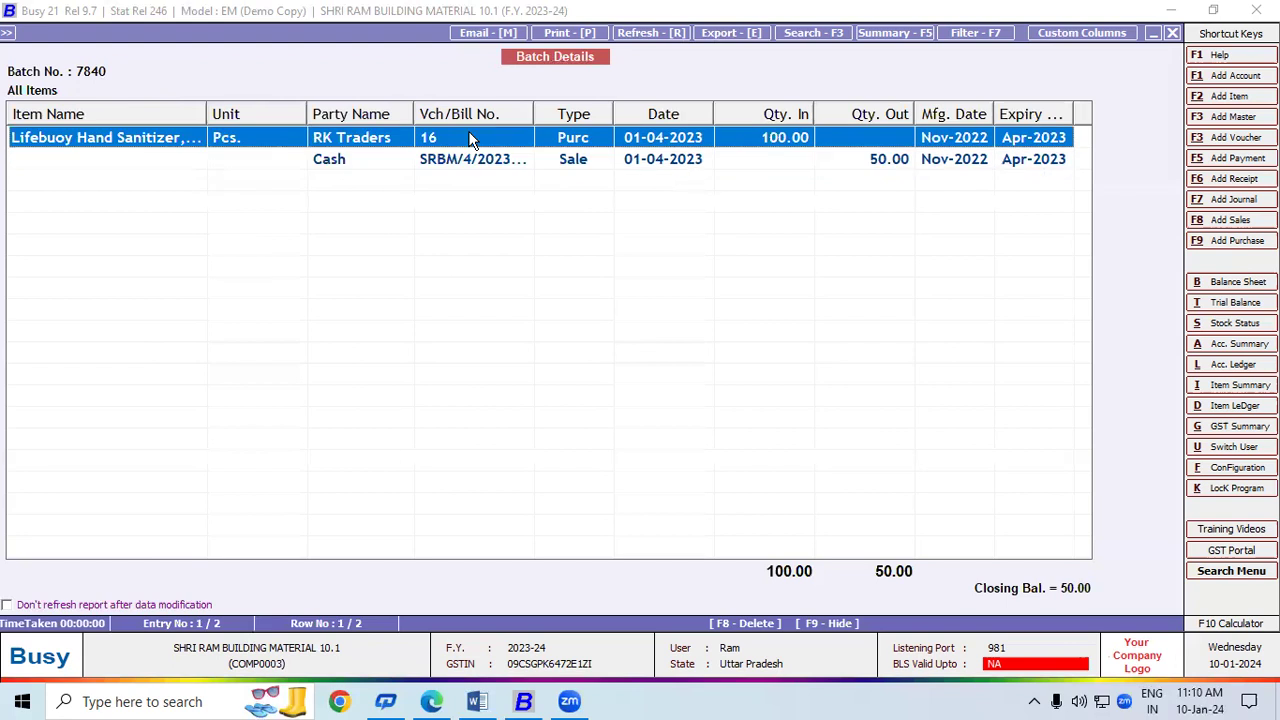